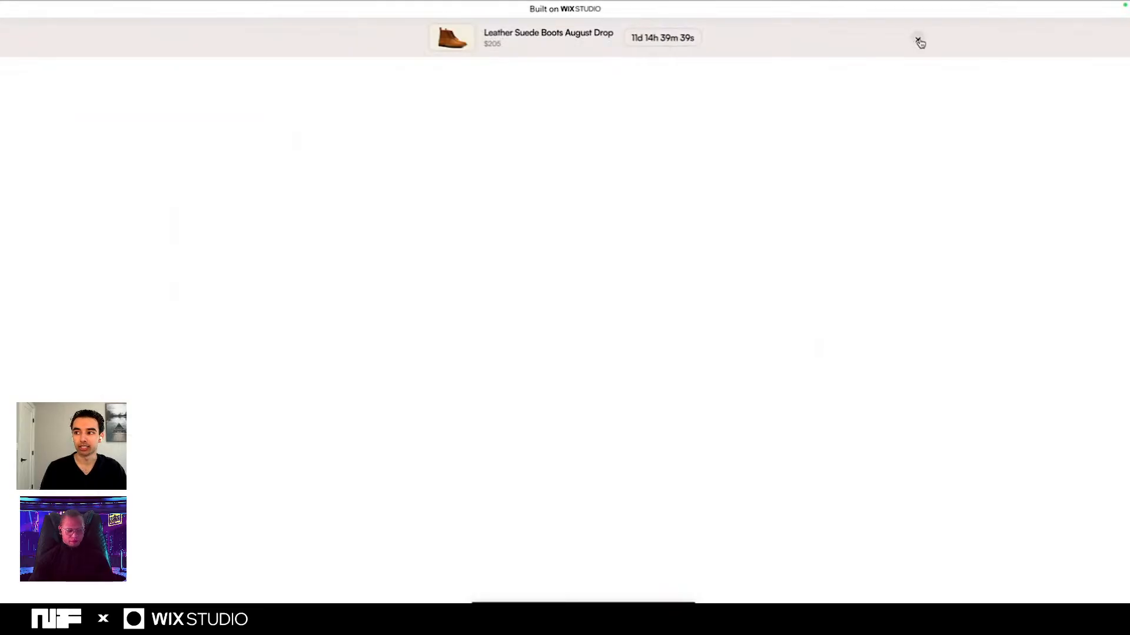
Step: Test the Leather Suede Boots announcement bar by following its product link, returning to the home page and dismissing the bar
{"action": "left_click", "coordinate": [532, 41]}
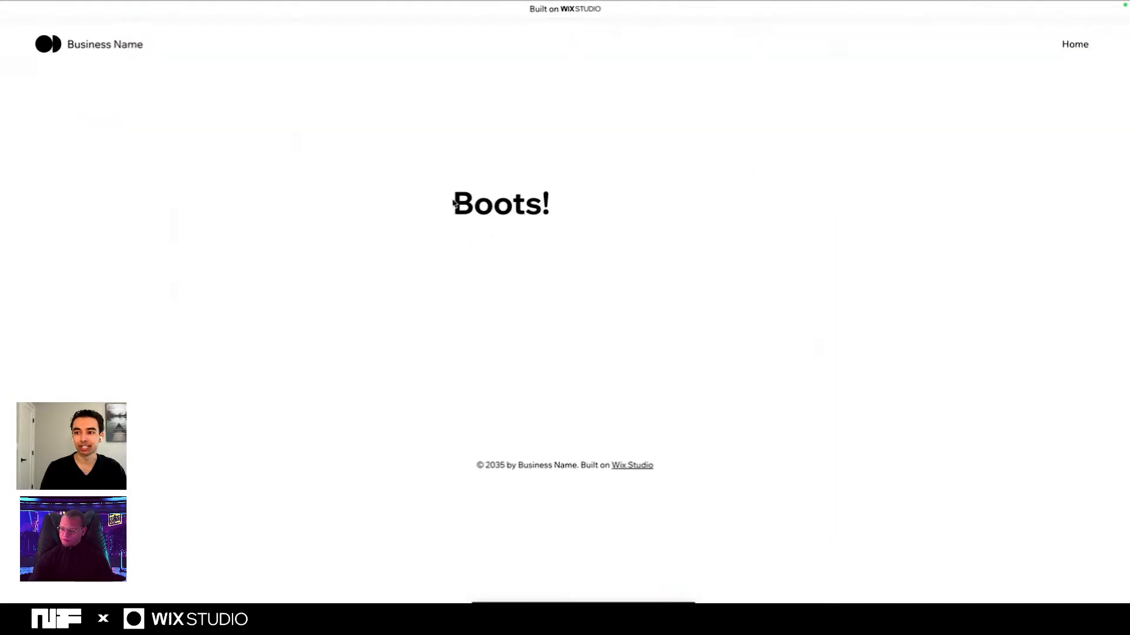
{"action": "left_click_drag", "start_coordinate": [456, 202], "coordinate": [564, 209]}
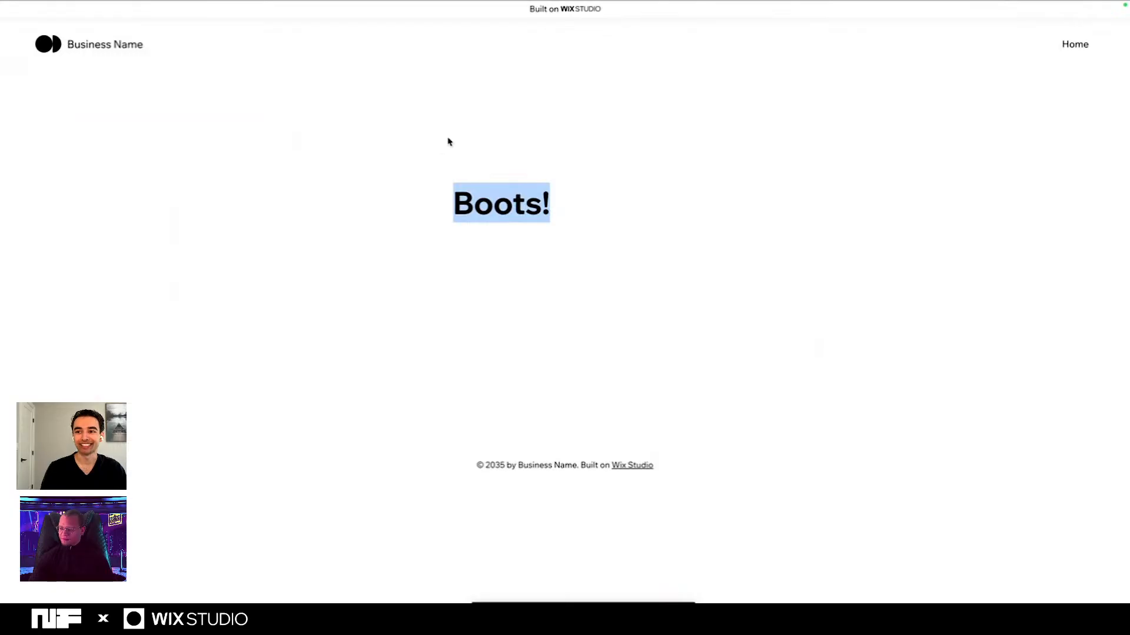
{"action": "left_click", "coordinate": [12, 48]}
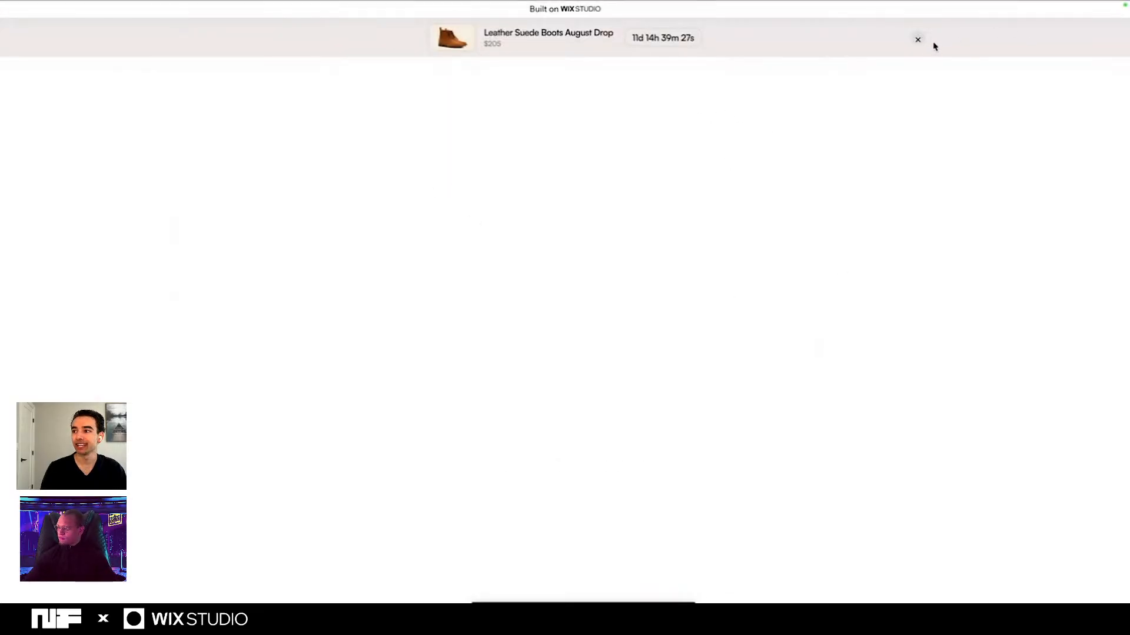
{"action": "left_click", "coordinate": [919, 42]}
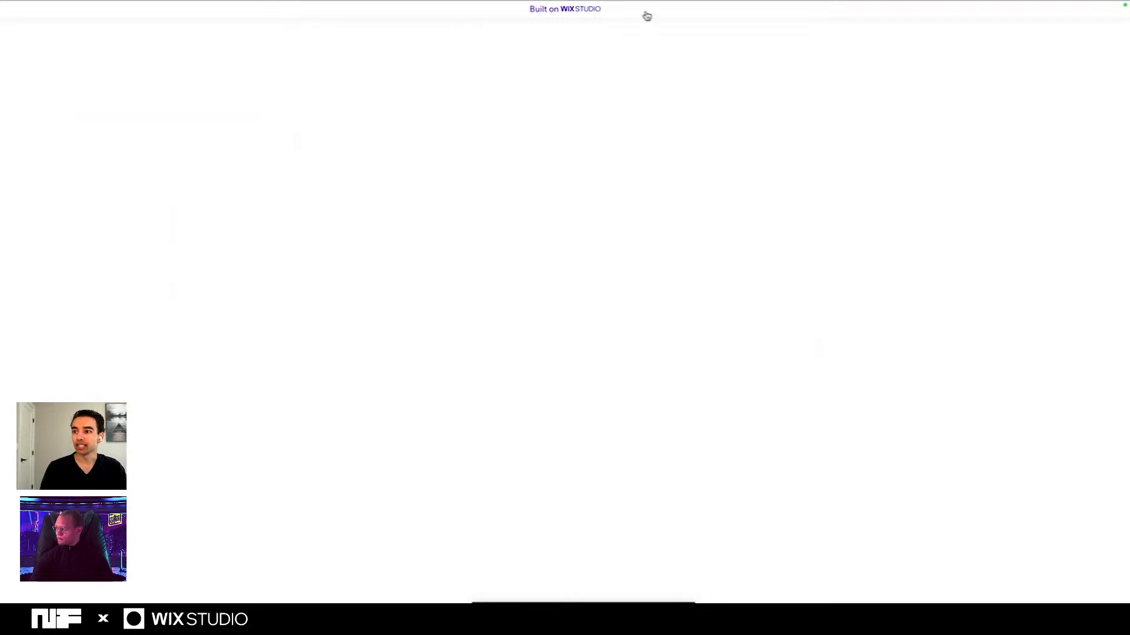
Step: Open the Wix Studio website from the preview's "Built on Wix Studio" banner and look through its feature sections
{"action": "left_click", "coordinate": [653, 12]}
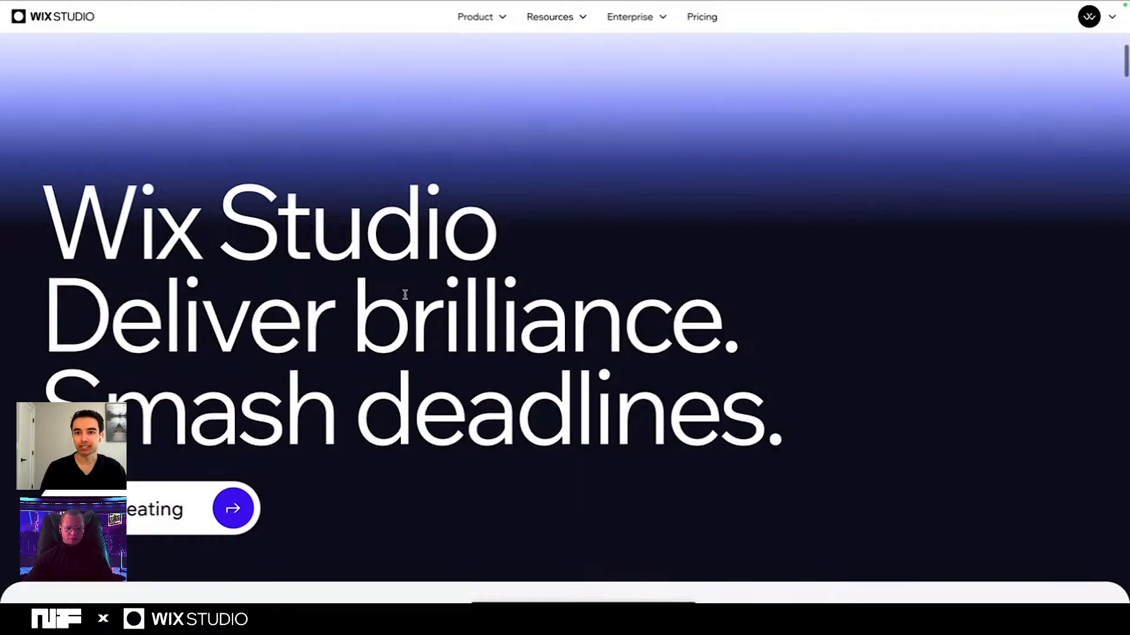
{"action": "scroll", "coordinate": [404, 294], "scroll_direction": "down", "scroll_amount": 8}
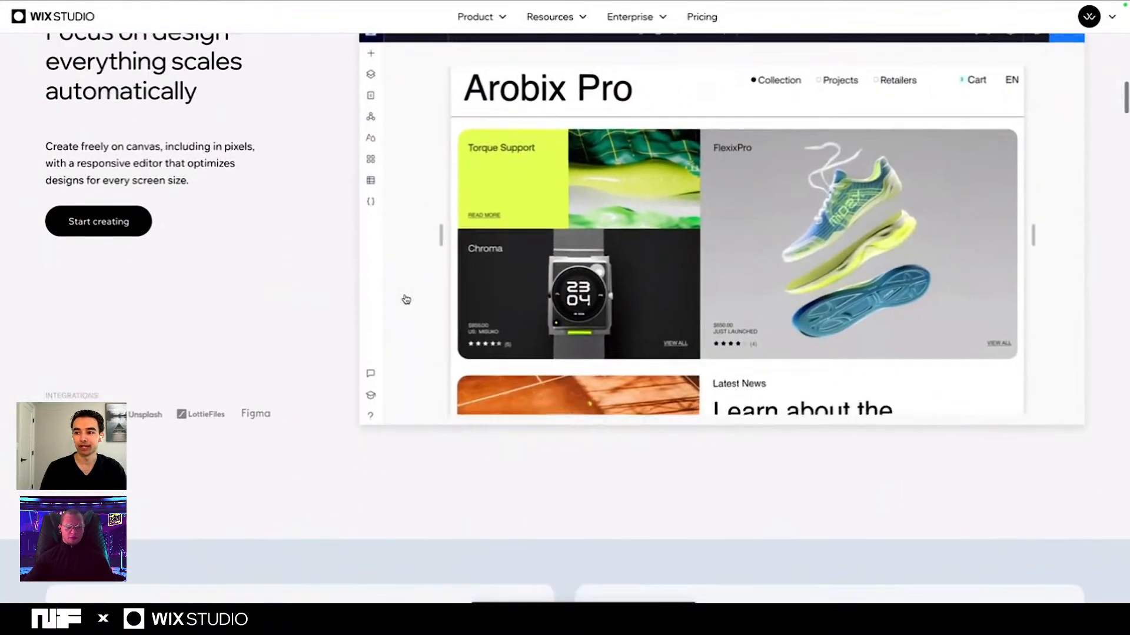
{"action": "scroll", "coordinate": [405, 299], "scroll_direction": "down", "scroll_amount": 10}
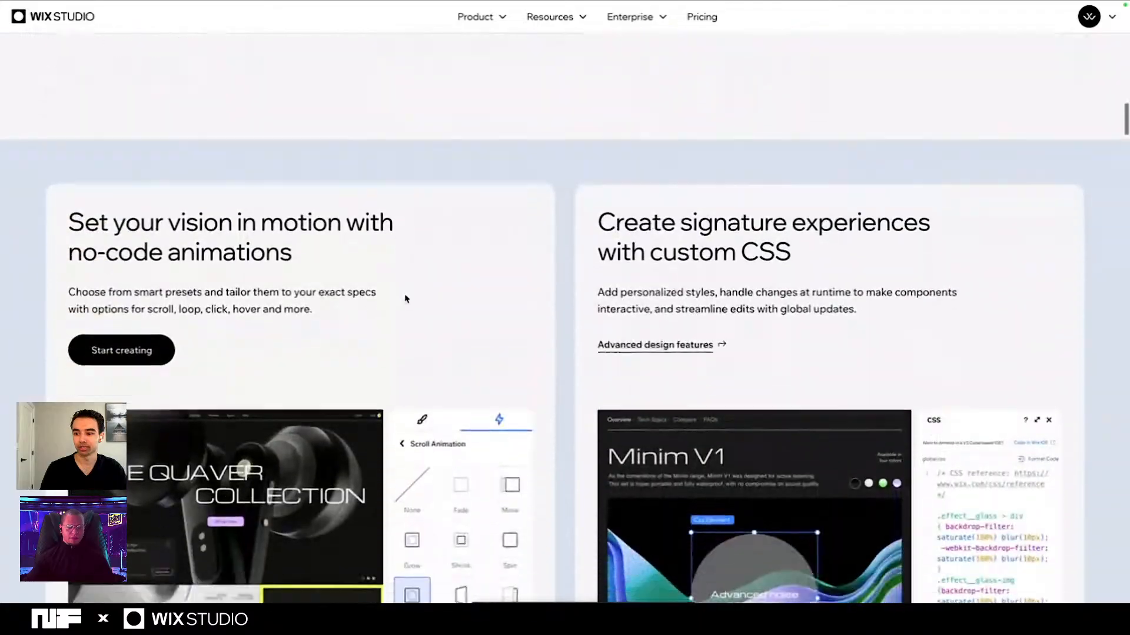
{"action": "scroll", "coordinate": [405, 299], "scroll_direction": "down", "scroll_amount": 8}
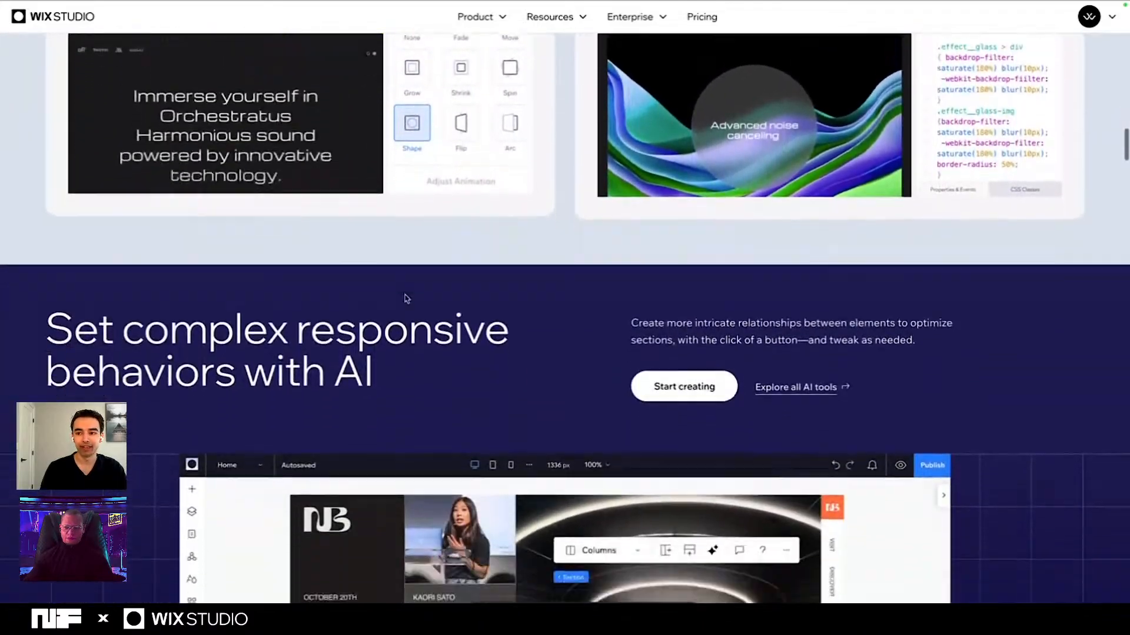
{"action": "scroll", "coordinate": [405, 298], "scroll_direction": "down", "scroll_amount": 10}
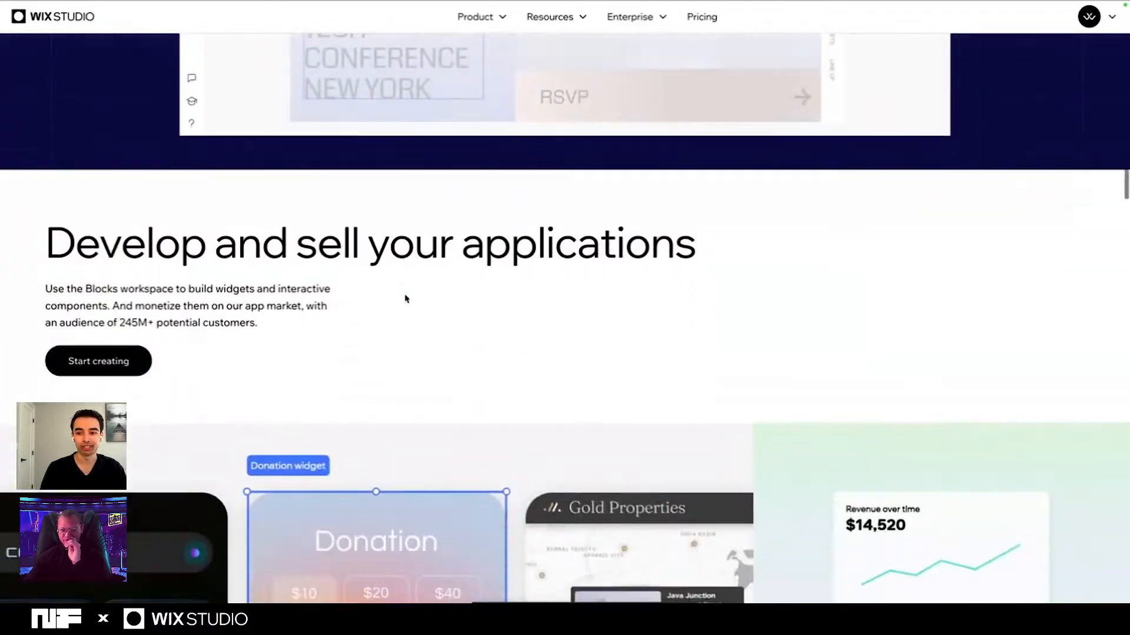
{"action": "scroll", "coordinate": [404, 298], "scroll_direction": "down", "scroll_amount": 10}
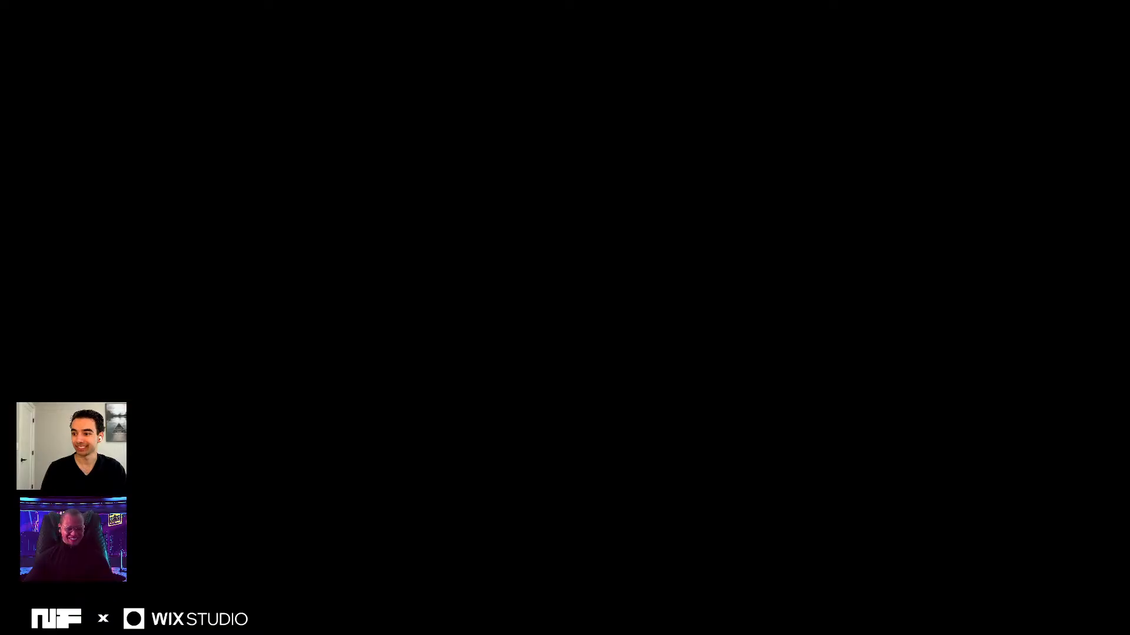
Step: Return to the published My Site 24 home page and reload it to bring back the dismissed announcement bar
{"action": "key", "text": "ctrl+Right"}
{"action": "mouse_move", "coordinate": [362, 21]}
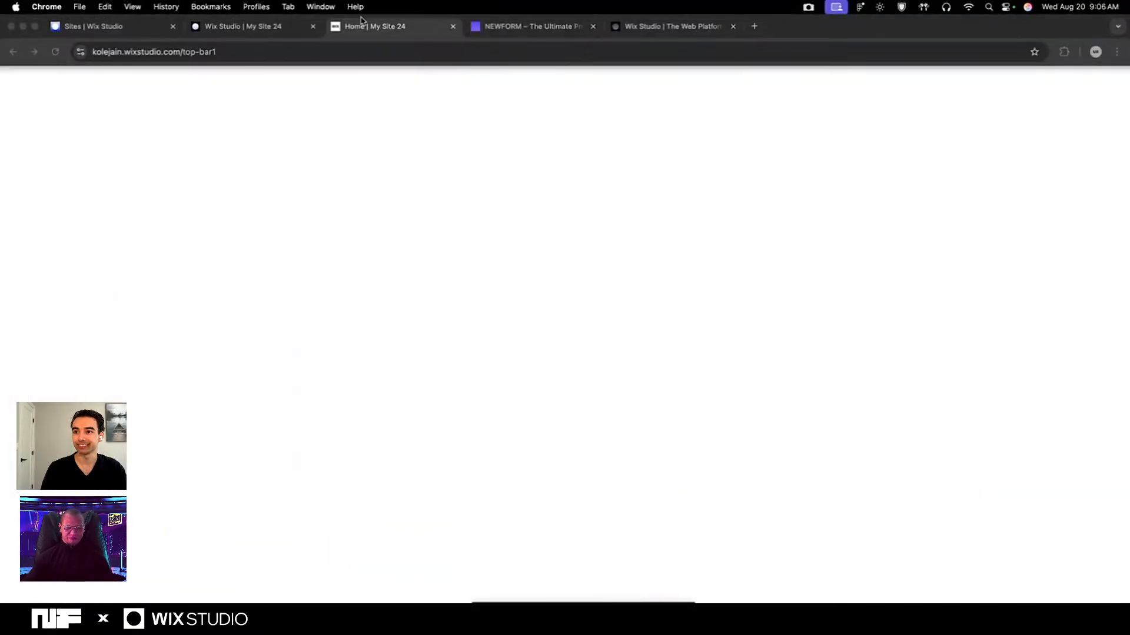
{"action": "left_click", "coordinate": [55, 52]}
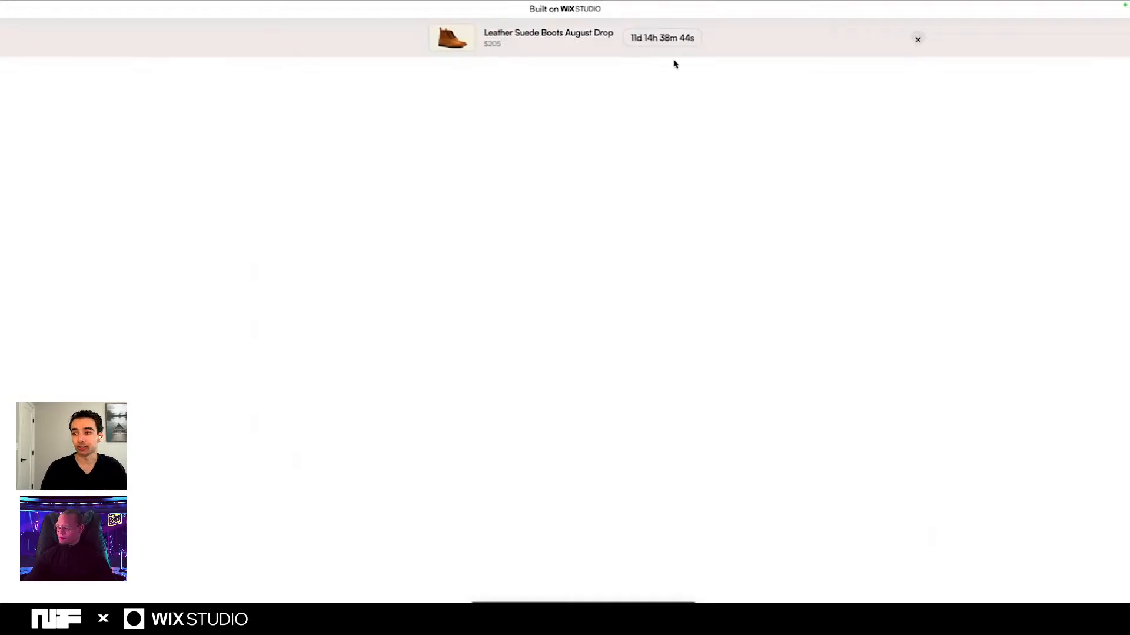
Step: Switch to the NewForm site and open its Component Library
{"action": "mouse_move", "coordinate": [549, 4]}
{"action": "left_click", "coordinate": [529, 33]}
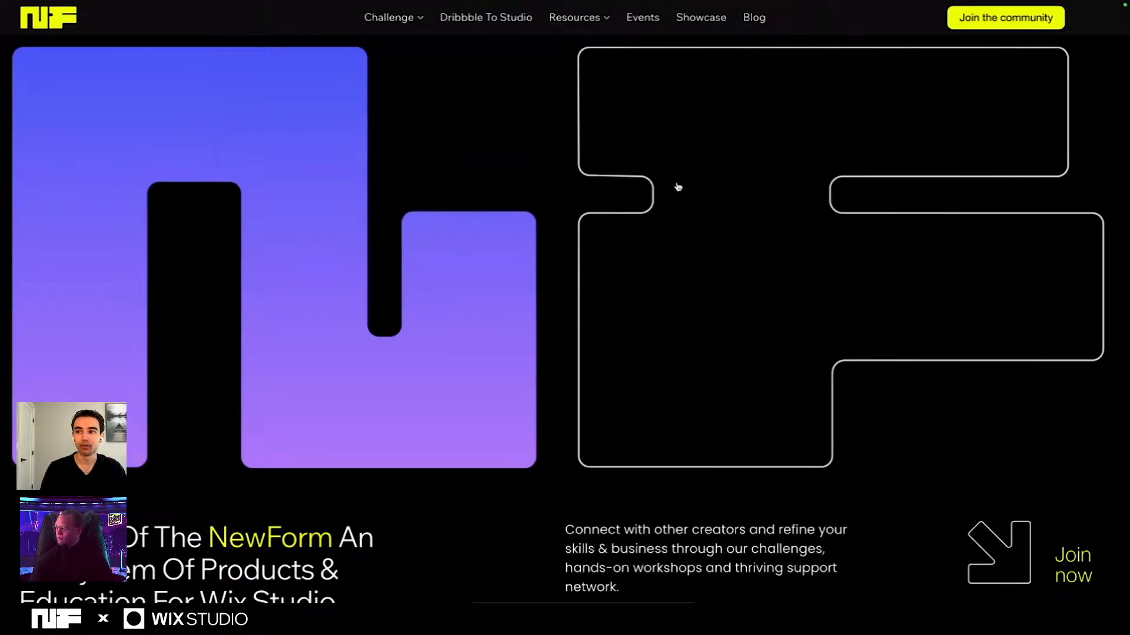
{"action": "mouse_move", "coordinate": [176, 3]}
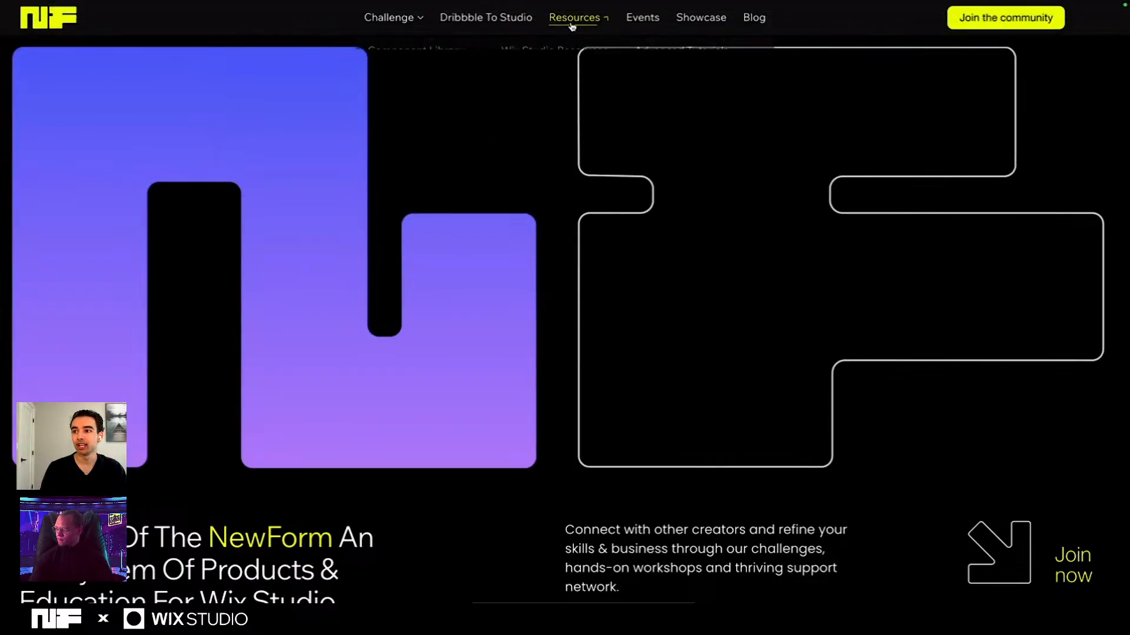
{"action": "mouse_move", "coordinate": [573, 23]}
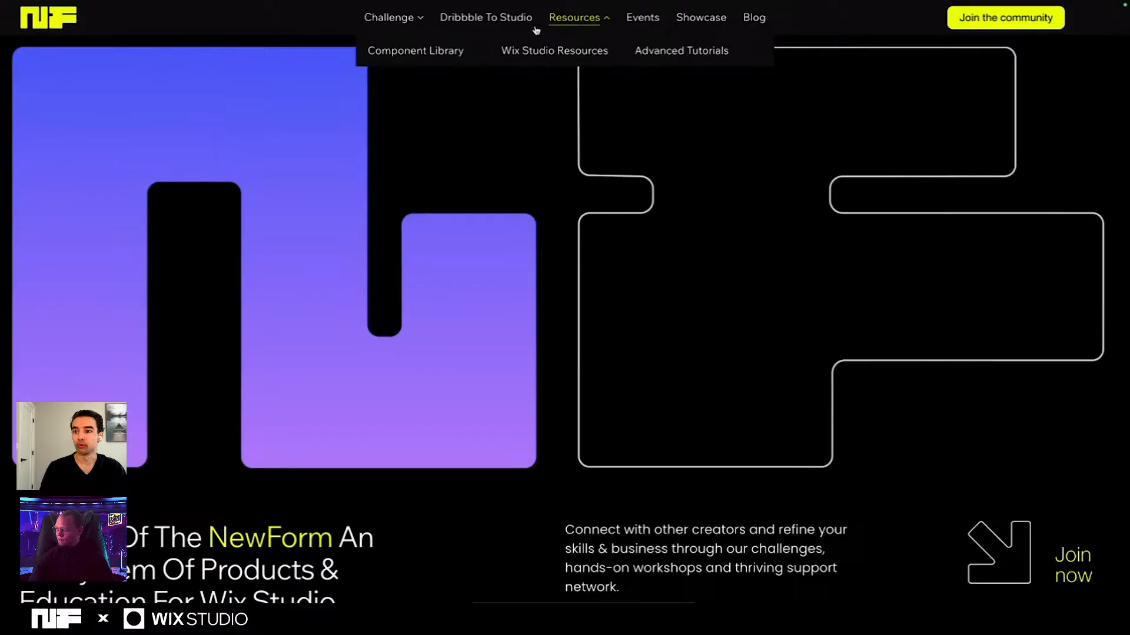
{"action": "left_click", "coordinate": [418, 52]}
Step: Examine the components and templates offered in the NewForm library, from the Ecommerce Announcement Bar to the end of the loaded list
{"action": "scroll", "coordinate": [563, 306], "scroll_direction": "down", "scroll_amount": 3}
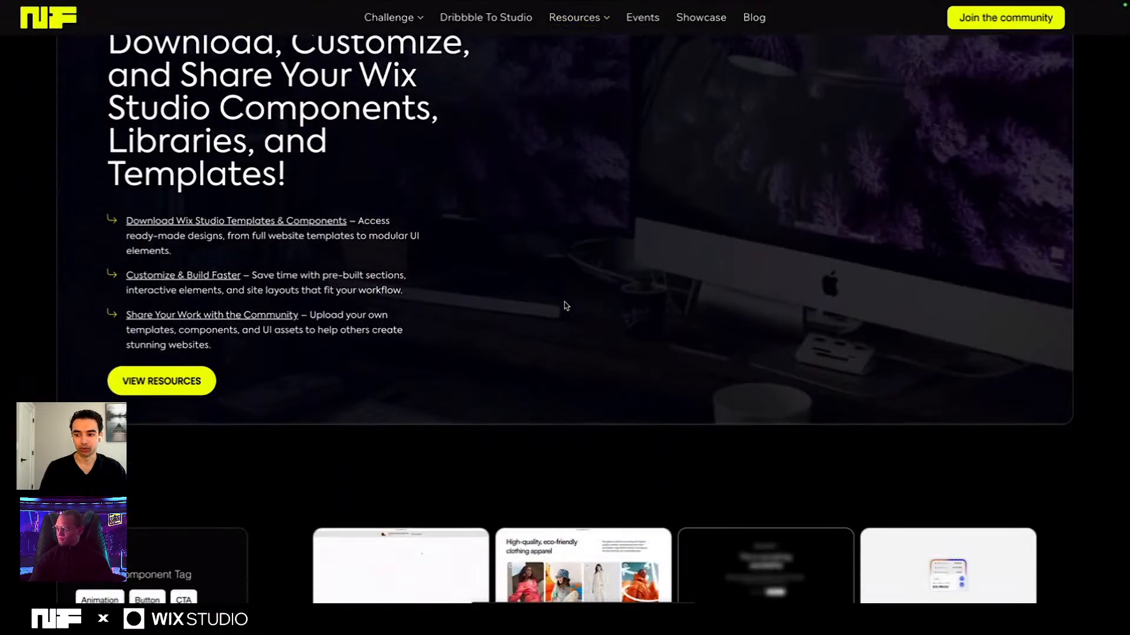
{"action": "scroll", "coordinate": [563, 305], "scroll_direction": "down", "scroll_amount": 4}
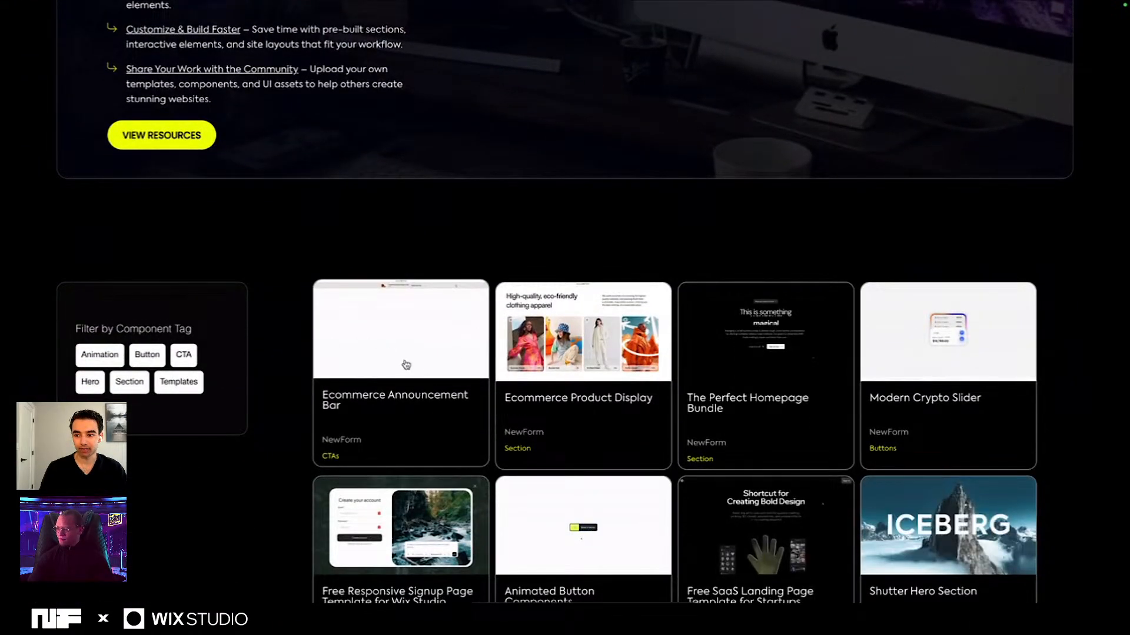
{"action": "scroll", "coordinate": [405, 368], "scroll_direction": "down", "scroll_amount": 2}
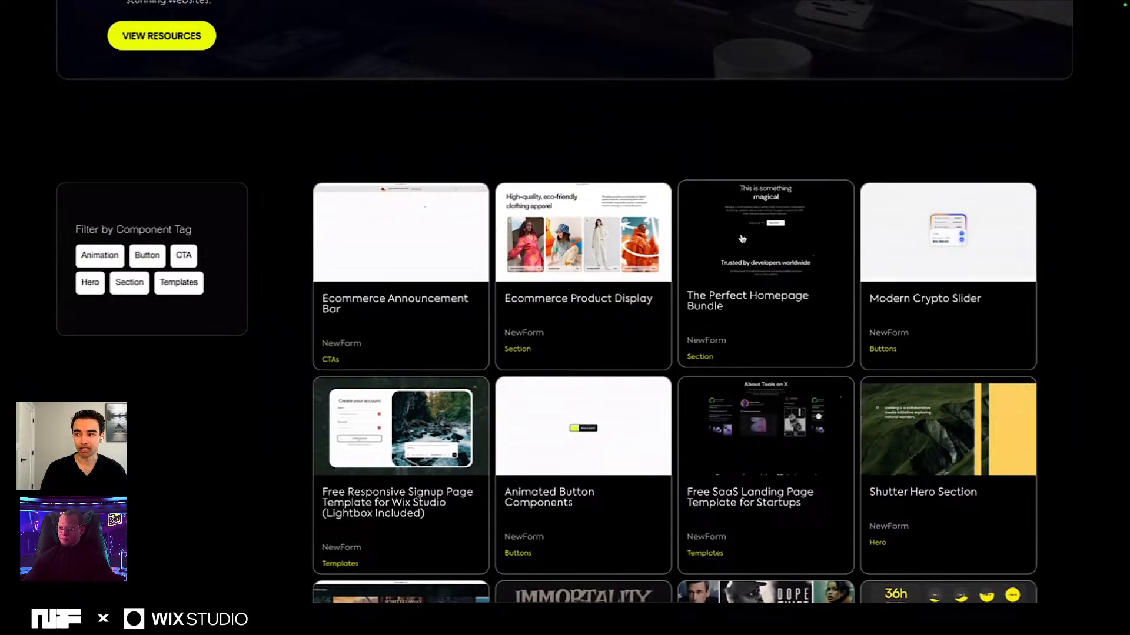
{"action": "scroll", "coordinate": [594, 223], "scroll_direction": "down", "scroll_amount": 5}
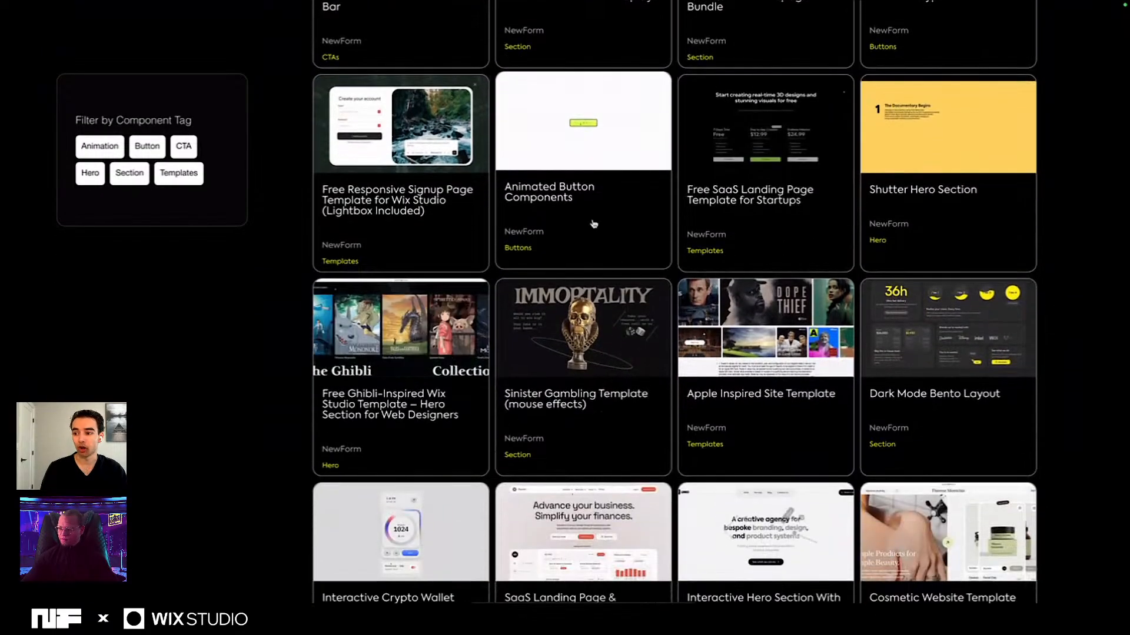
{"action": "scroll", "coordinate": [593, 223], "scroll_direction": "down", "scroll_amount": 2}
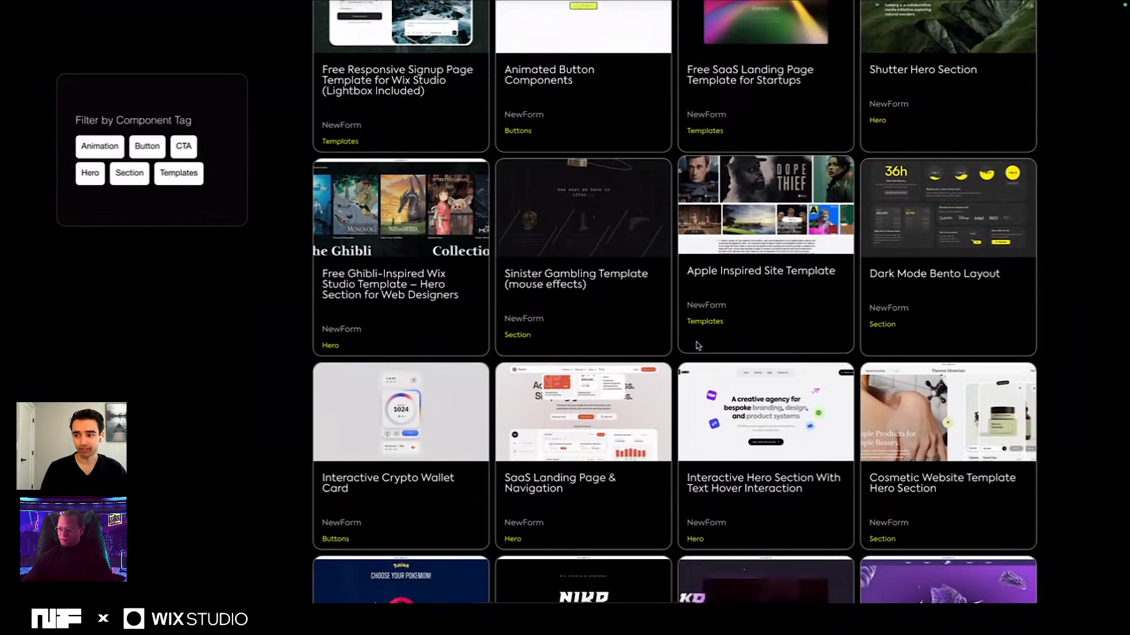
{"action": "scroll", "coordinate": [698, 346], "scroll_direction": "down", "scroll_amount": 3}
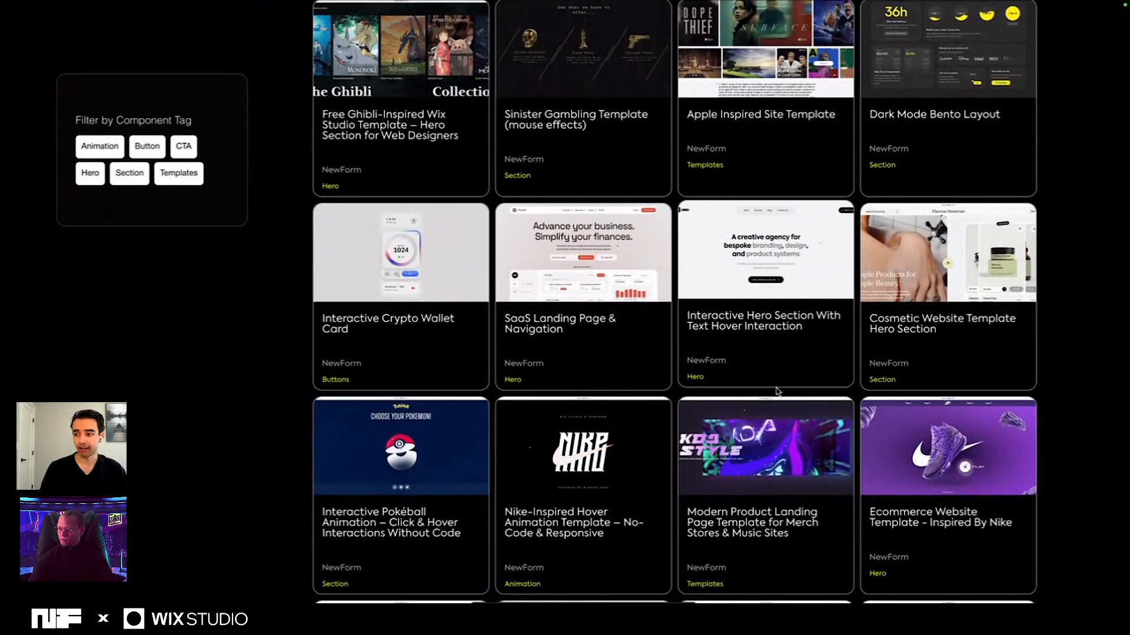
{"action": "scroll", "coordinate": [778, 392], "scroll_direction": "down", "scroll_amount": 5}
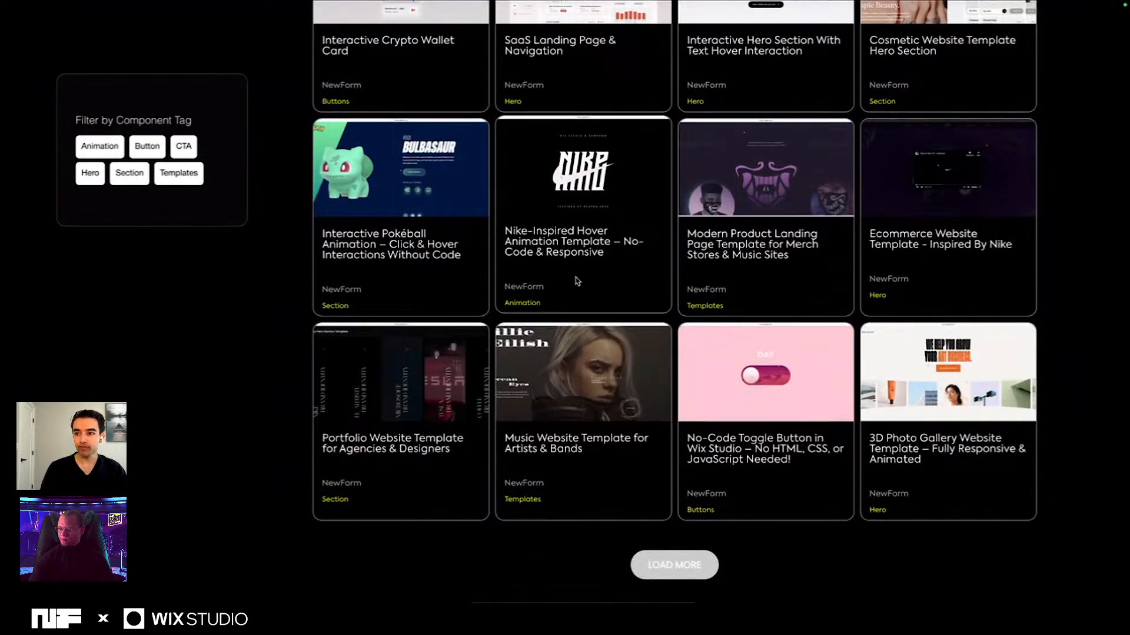
{"action": "scroll", "coordinate": [578, 281], "scroll_direction": "up", "scroll_amount": 15}
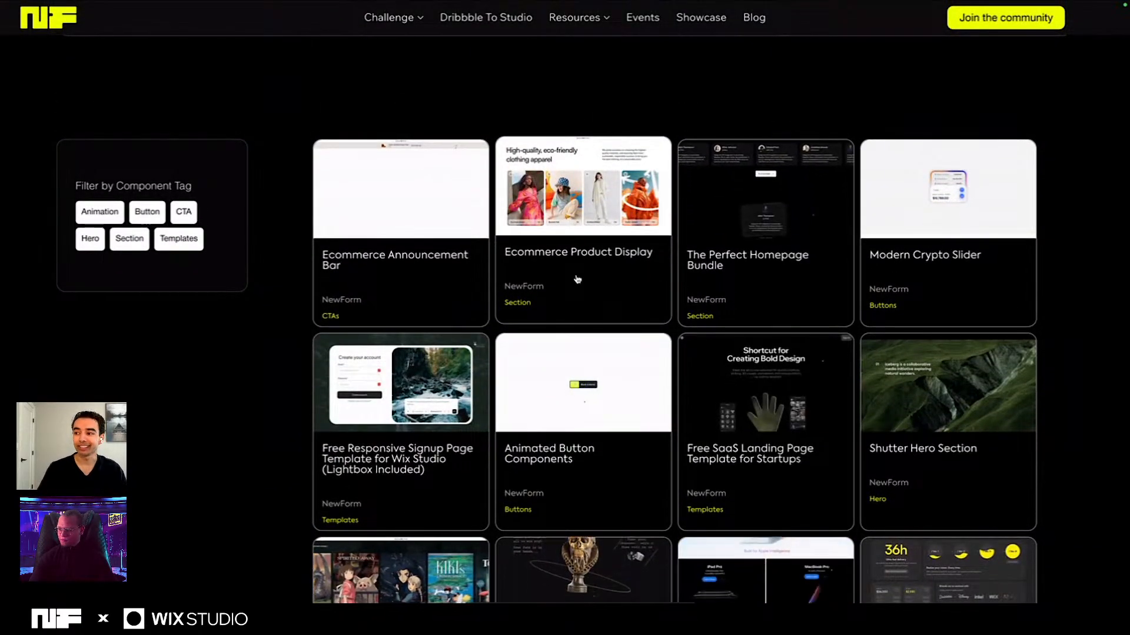
Step: Switch to Figma and move the mobile announcement bar frame between the two 1440-wide desktop bar frames
{"action": "key", "text": "ctrl+Right"}
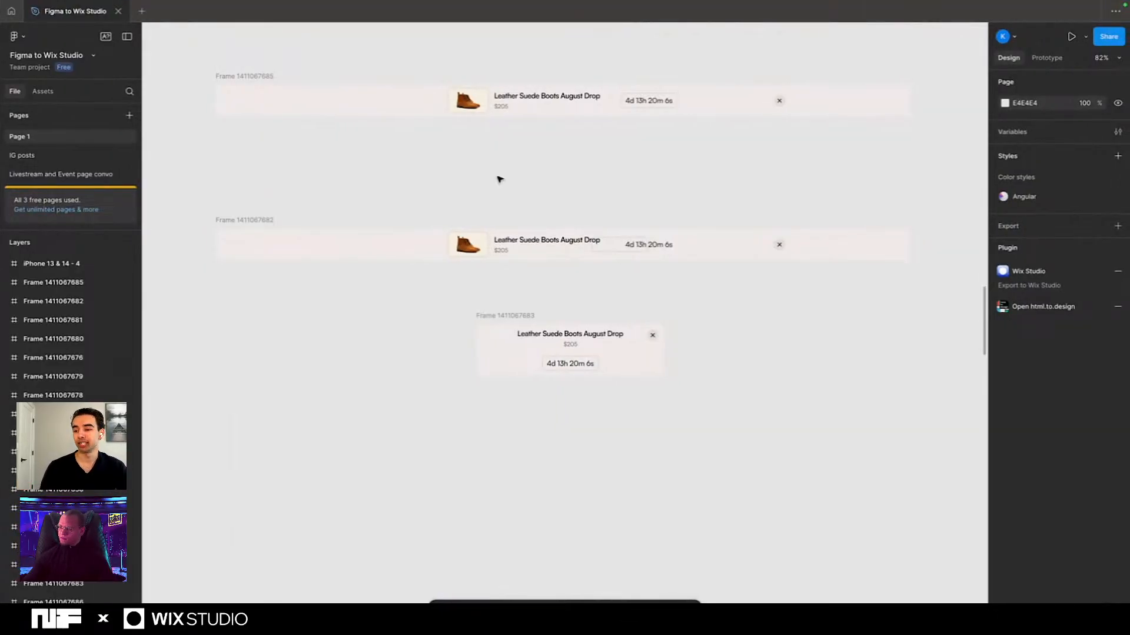
{"action": "left_click", "coordinate": [238, 219]}
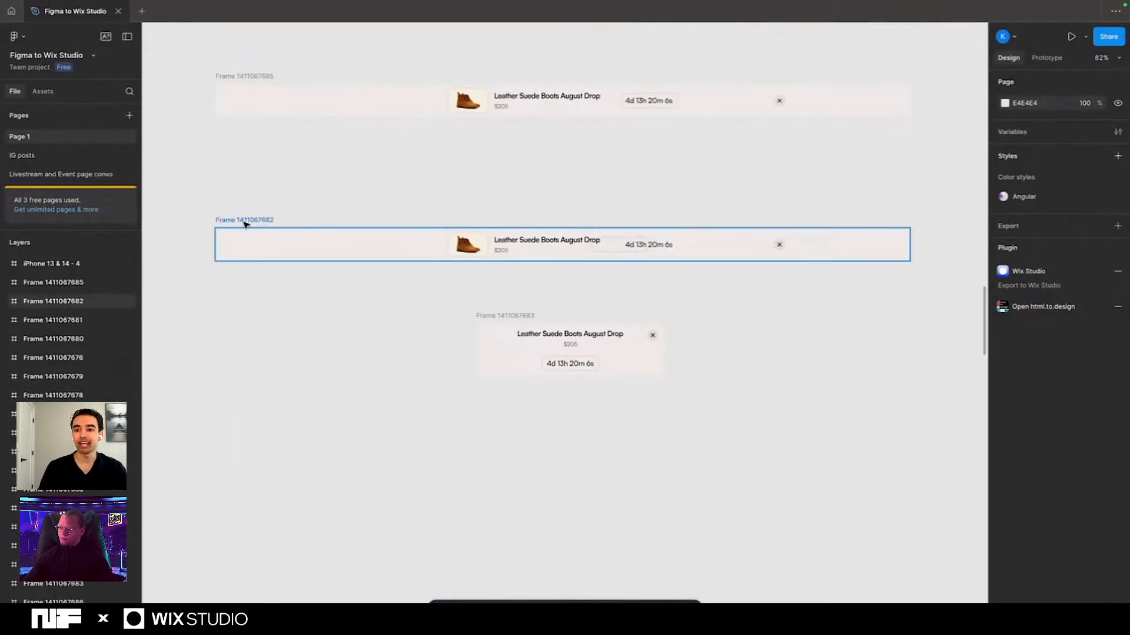
{"action": "scroll", "coordinate": [479, 136], "scroll_direction": "up", "scroll_amount": 5}
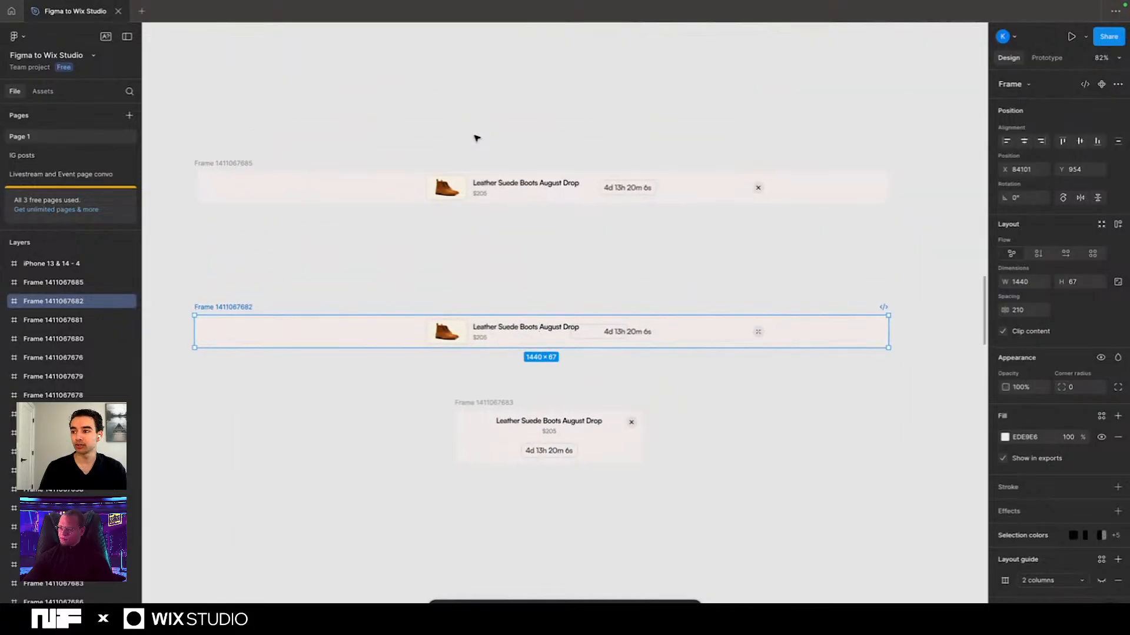
{"action": "left_click", "coordinate": [194, 215]}
{"action": "scroll", "coordinate": [194, 216], "scroll_direction": "down", "scroll_amount": 4}
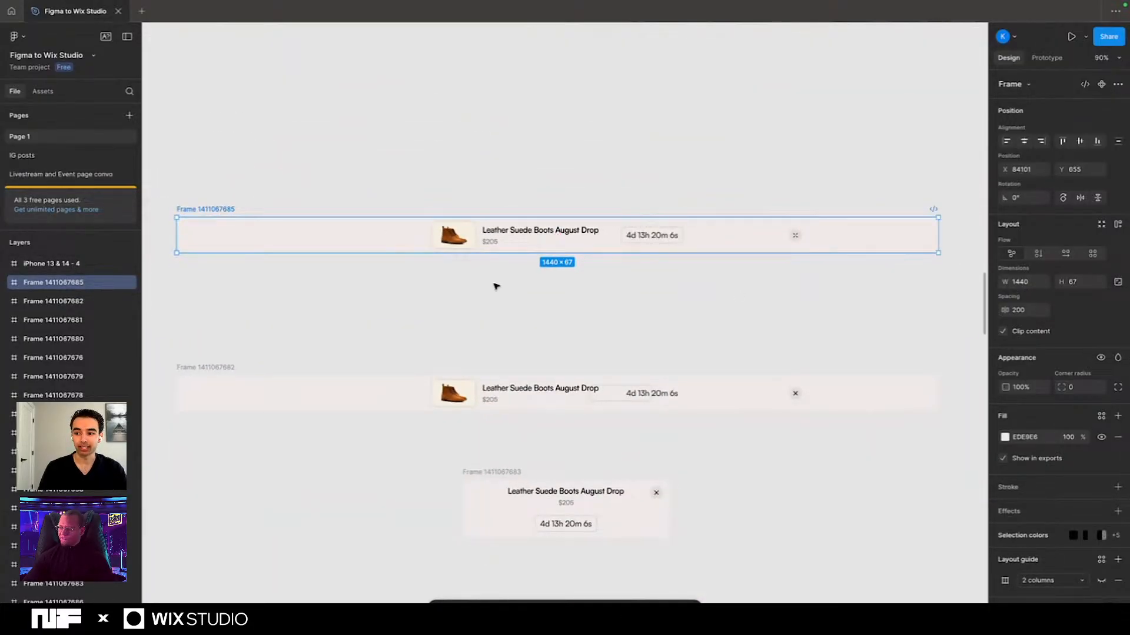
{"action": "left_click", "coordinate": [478, 477]}
{"action": "left_click_drag", "start_coordinate": [516, 528], "coordinate": [512, 328]}
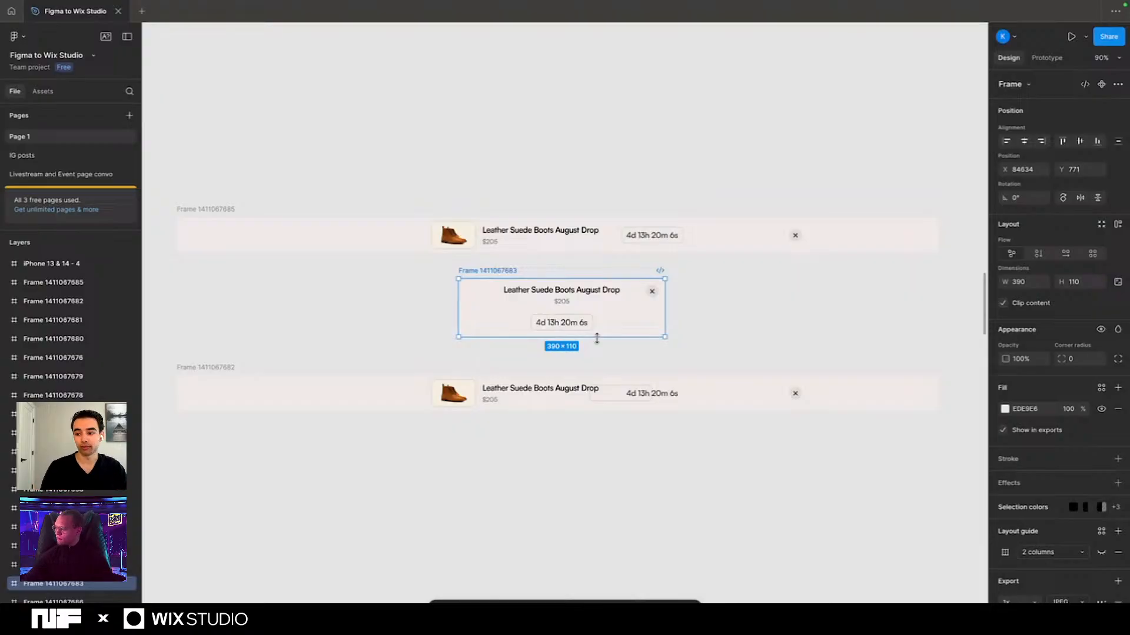
Step: Run the Figma to Wix Studio plugin with the mobile bar frame selected and start its export setup
{"action": "key", "text": "super+k"}
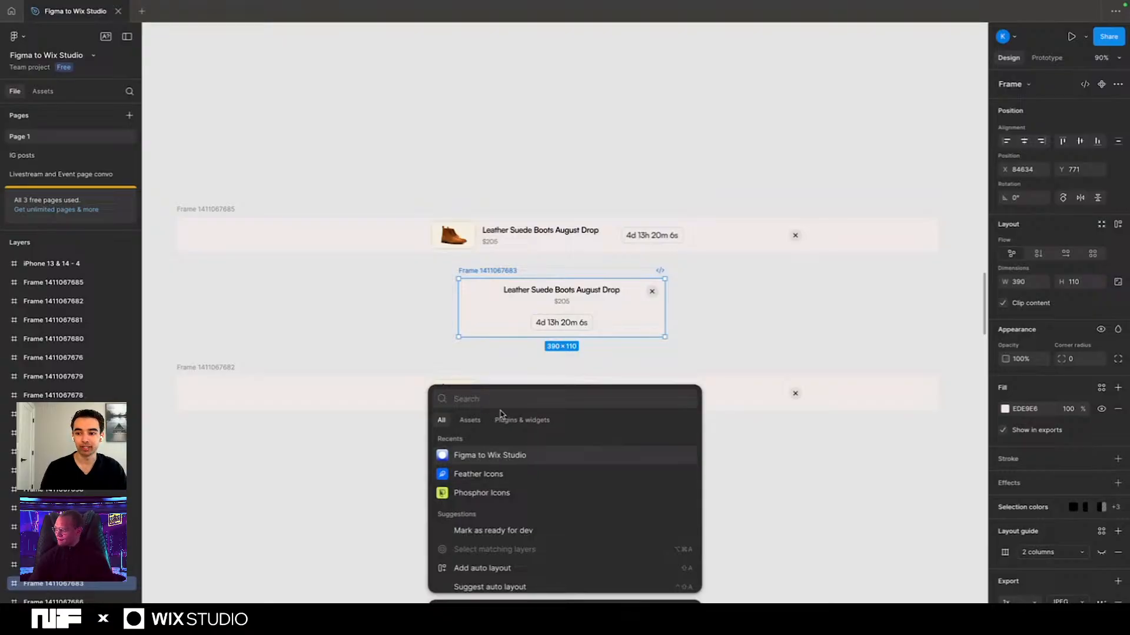
{"action": "left_click", "coordinate": [488, 456]}
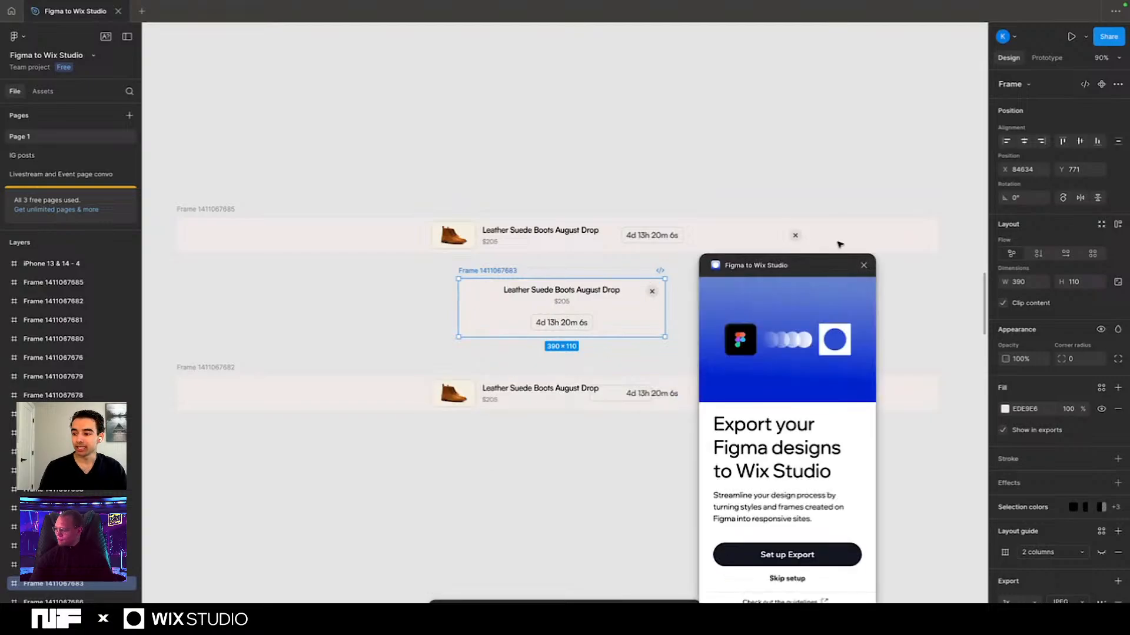
{"action": "left_click_drag", "start_coordinate": [810, 271], "coordinate": [751, 87]}
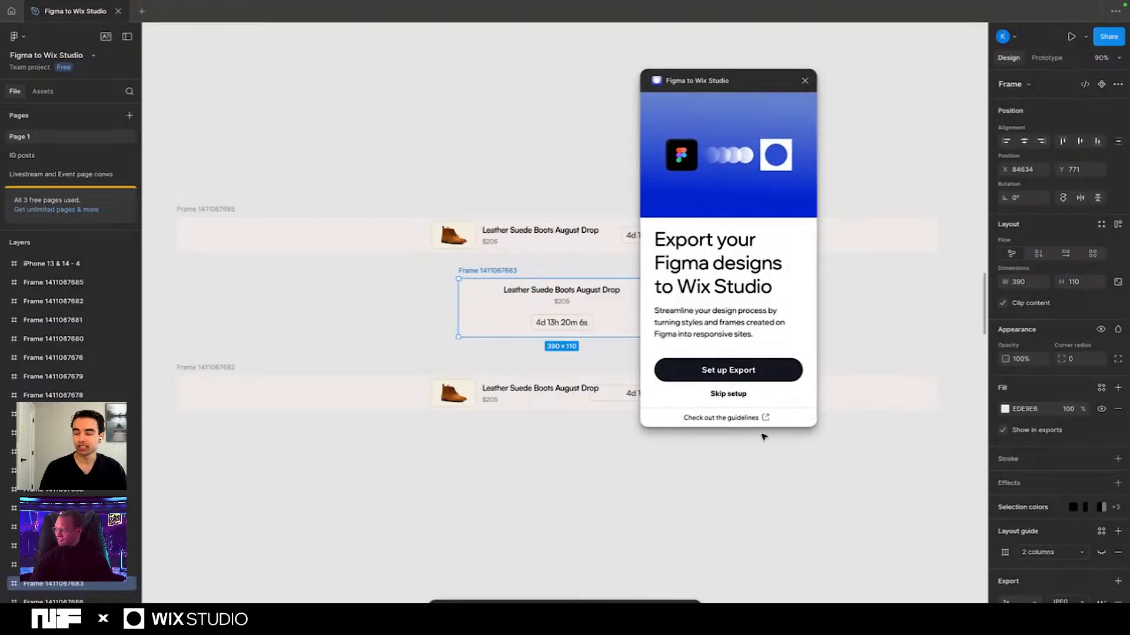
{"action": "left_click", "coordinate": [714, 376]}
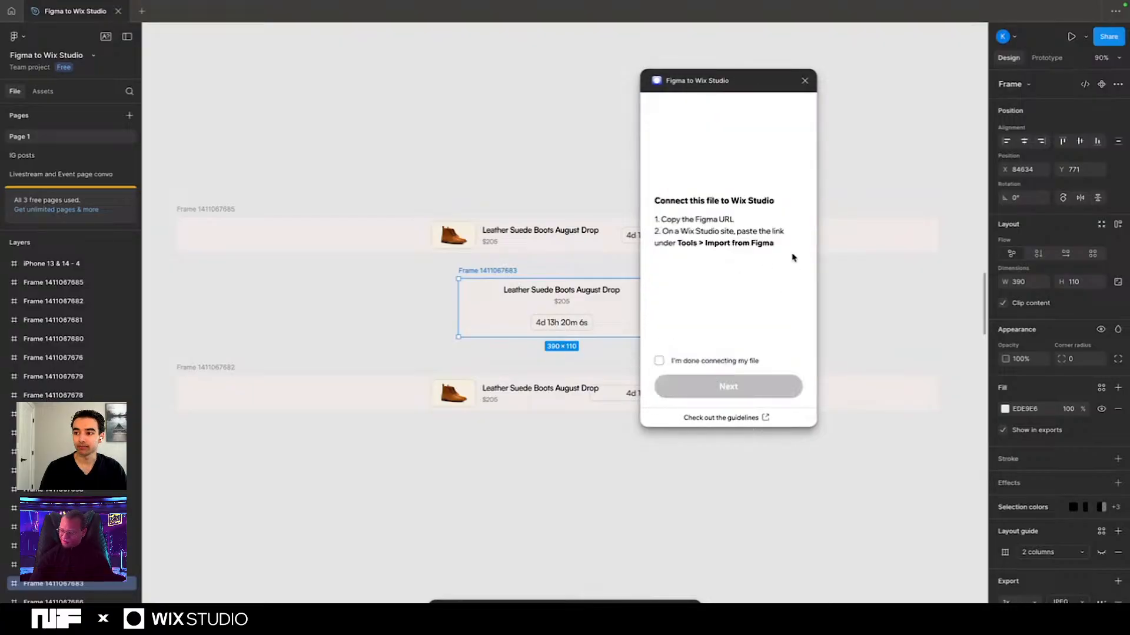
{"action": "left_click_drag", "start_coordinate": [690, 237], "coordinate": [789, 239]}
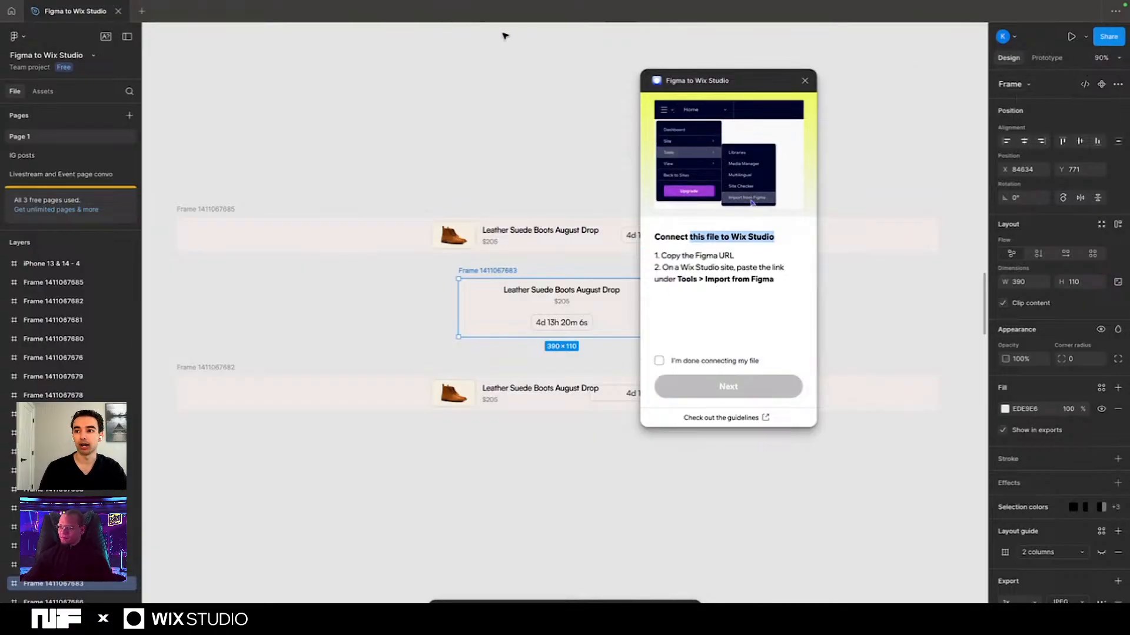
Step: Copy the Figma share link for the selected mobile bar frame and close the sharing dialog
{"action": "left_click", "coordinate": [1109, 38]}
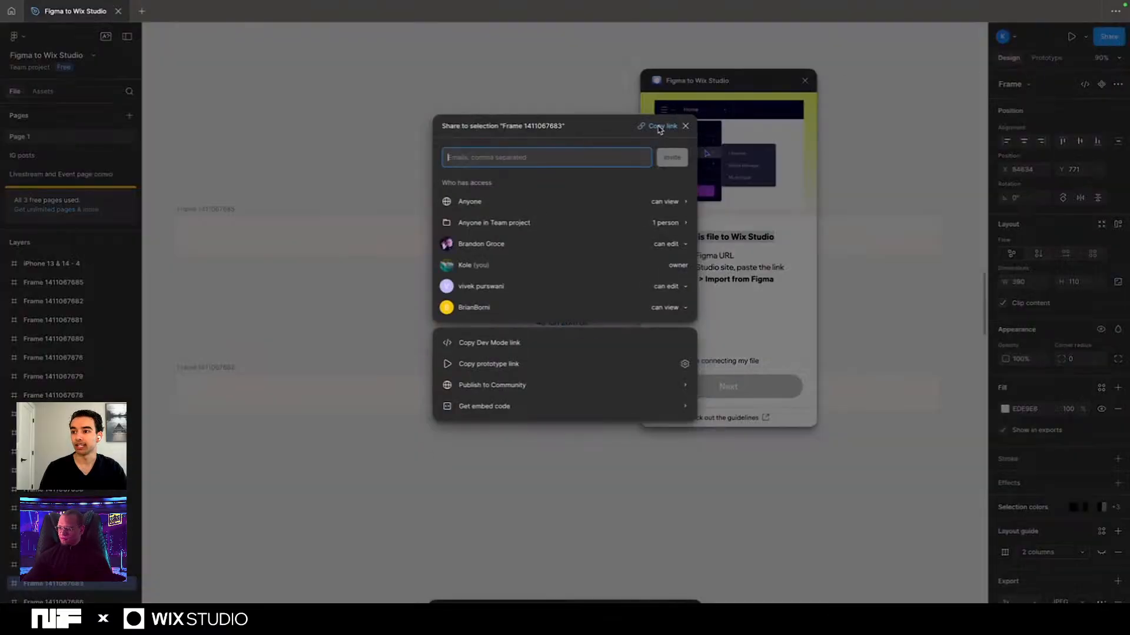
{"action": "left_click", "coordinate": [660, 130]}
{"action": "key", "text": "Escape"}
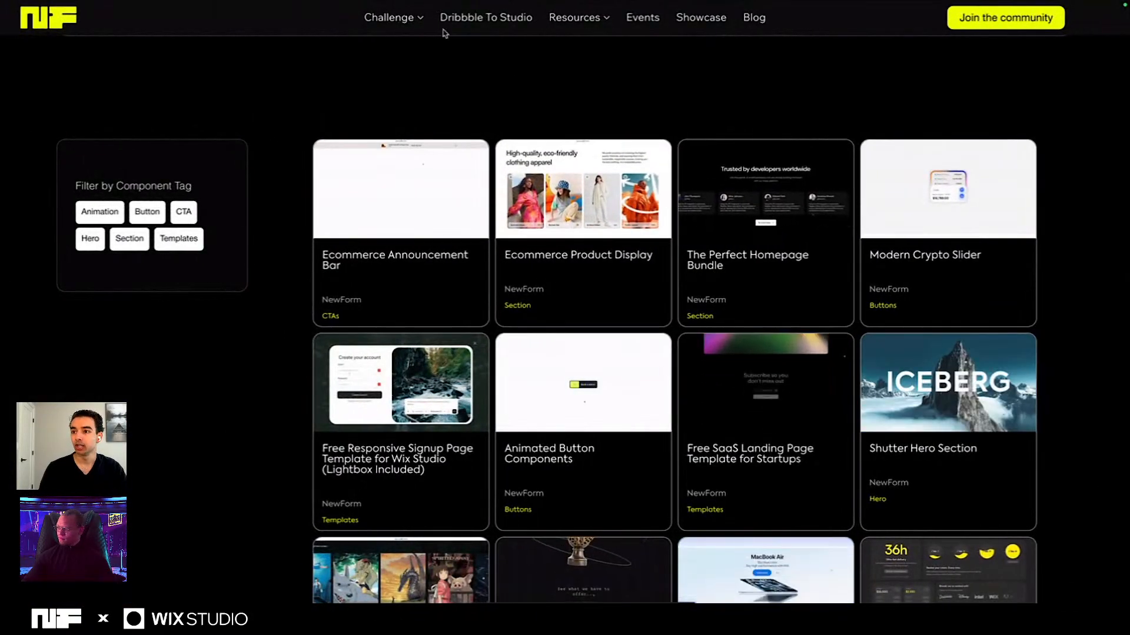
Step: Switch to the Wix Studio editor and add a blank site page named New Demo
{"action": "mouse_move", "coordinate": [233, 5]}
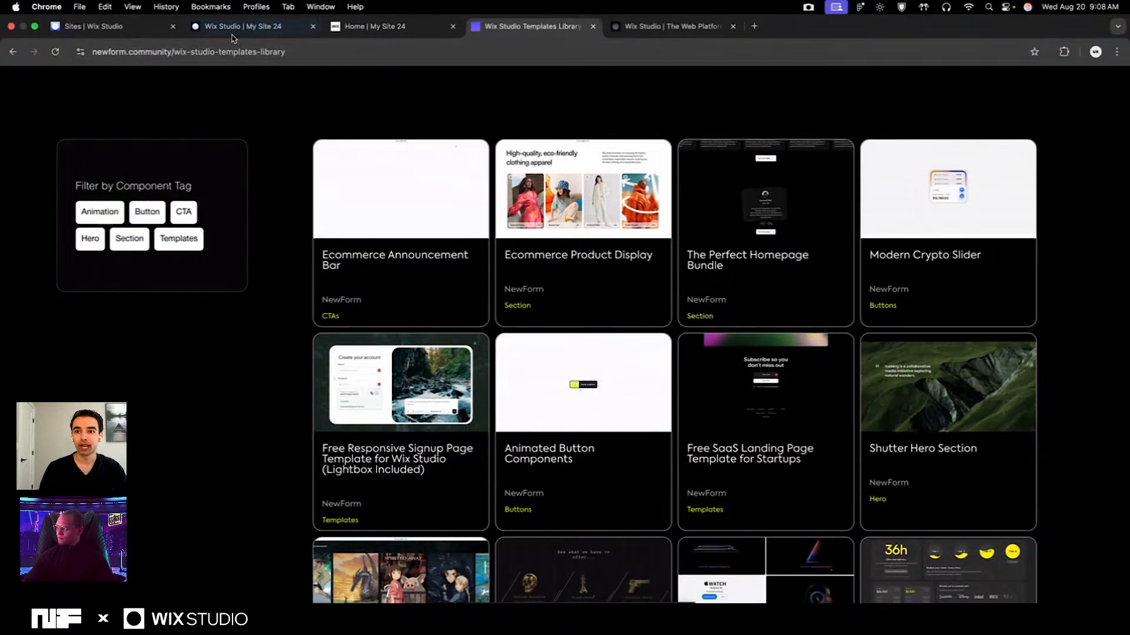
{"action": "left_click", "coordinate": [234, 28]}
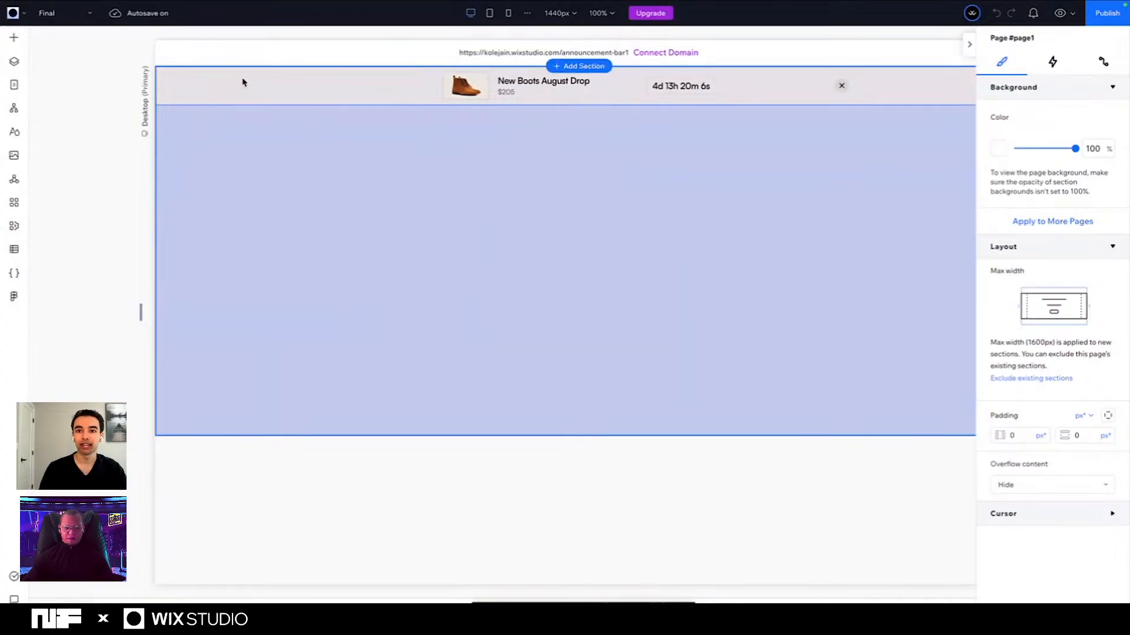
{"action": "left_click", "coordinate": [14, 84]}
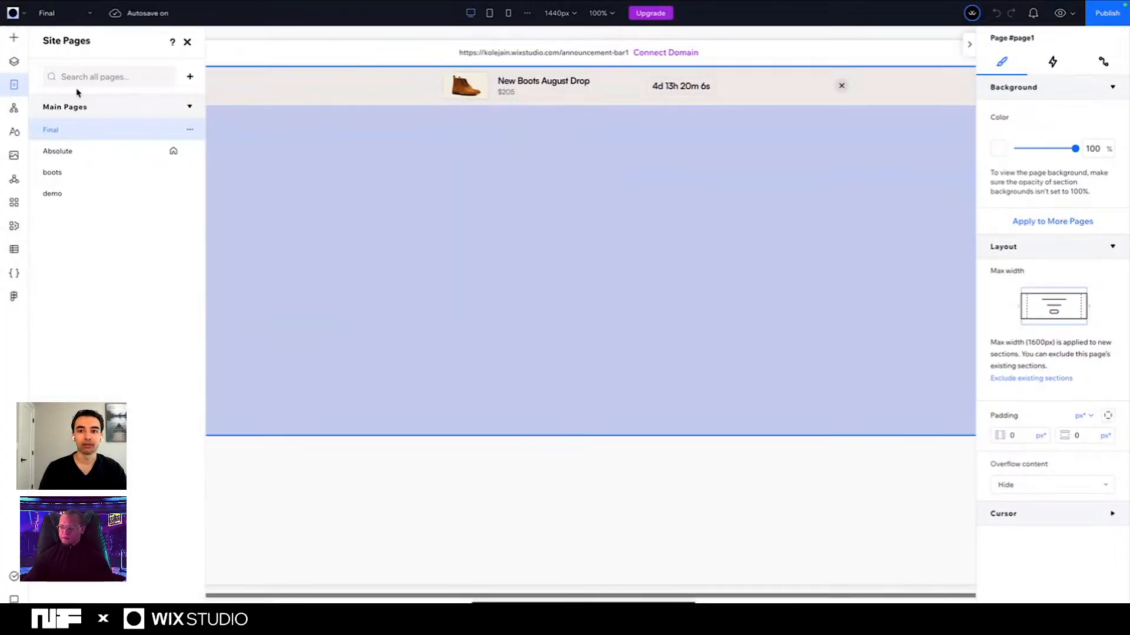
{"action": "left_click", "coordinate": [190, 78]}
{"action": "left_click", "coordinate": [225, 118]}
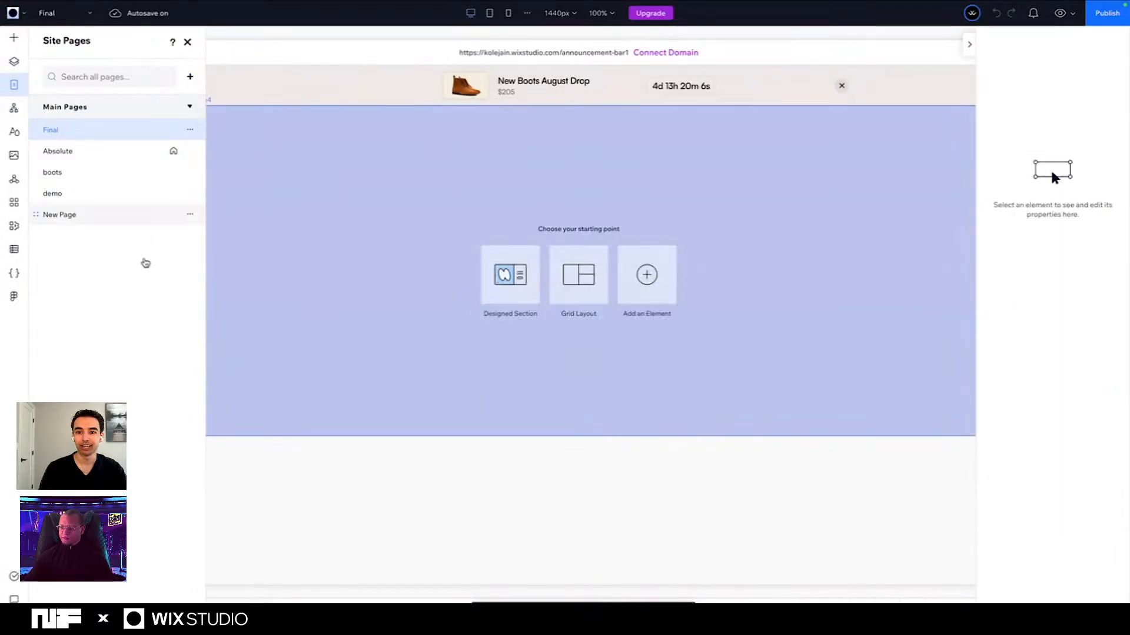
{"action": "type", "text": "New Demo"}
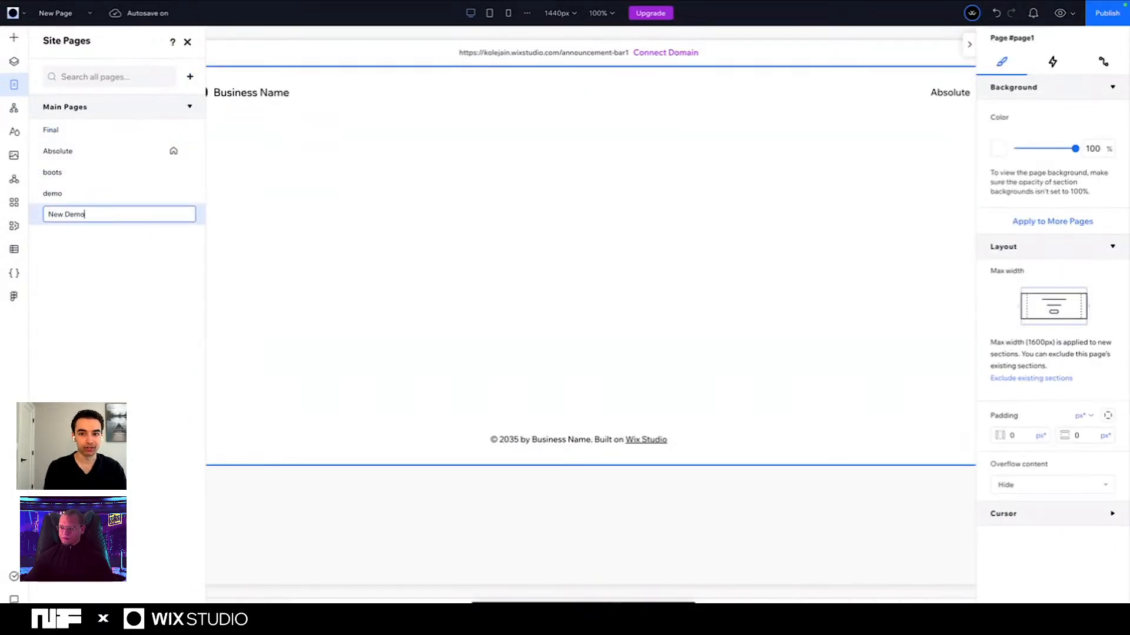
{"action": "key", "text": "Return"}
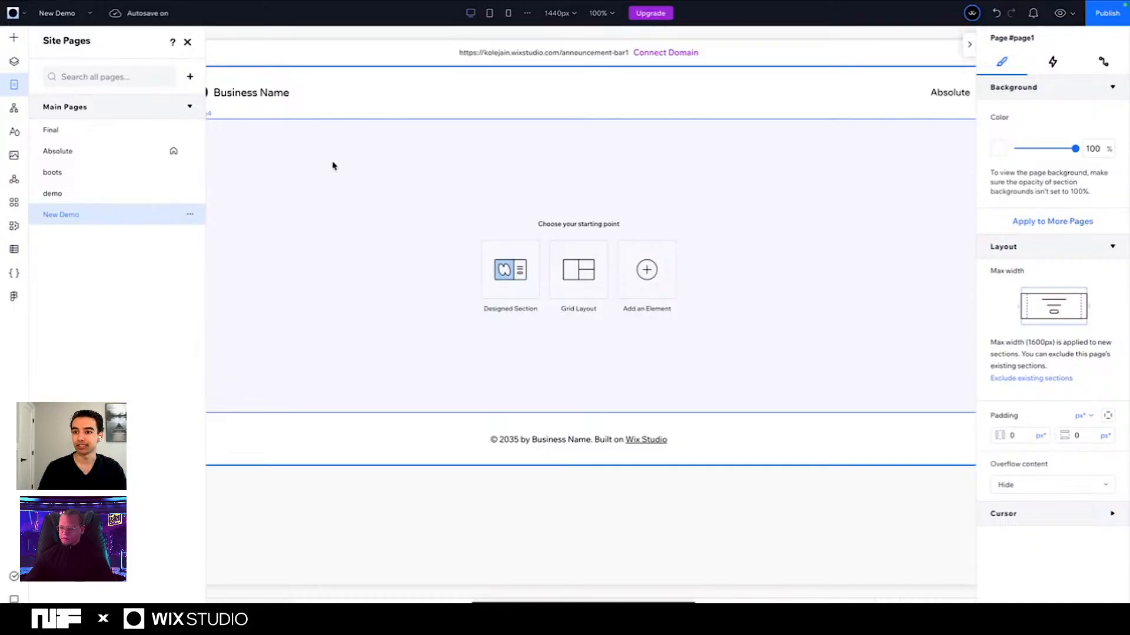
Step: Delete the header and footer sections from the New Demo page
{"action": "left_click", "coordinate": [333, 166]}
{"action": "left_click", "coordinate": [528, 90]}
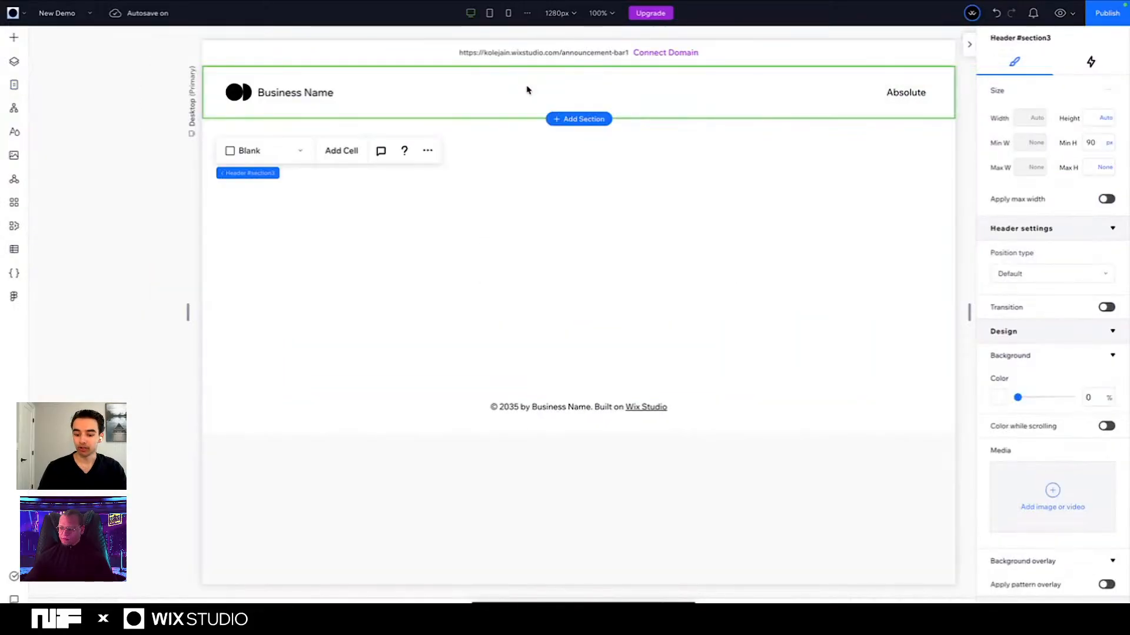
{"action": "key", "text": "Delete"}
{"action": "left_click", "coordinate": [416, 399]}
{"action": "key", "text": "Delete"}
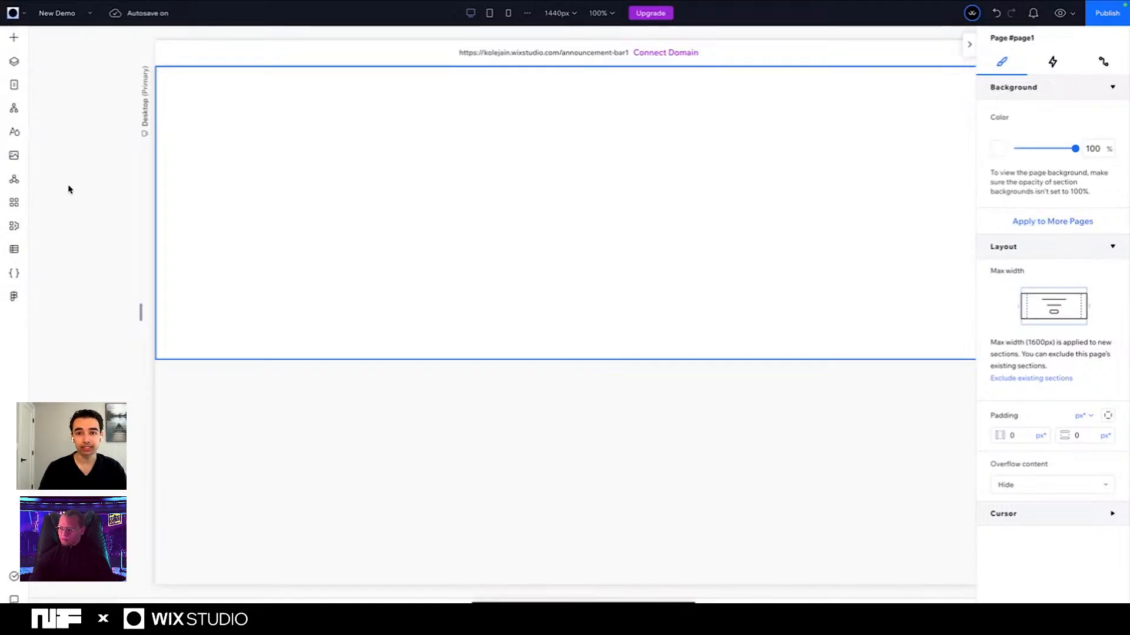
Step: Start the Figma import and connect the Figma file by replacing its link with the copied share link
{"action": "left_click", "coordinate": [14, 14]}
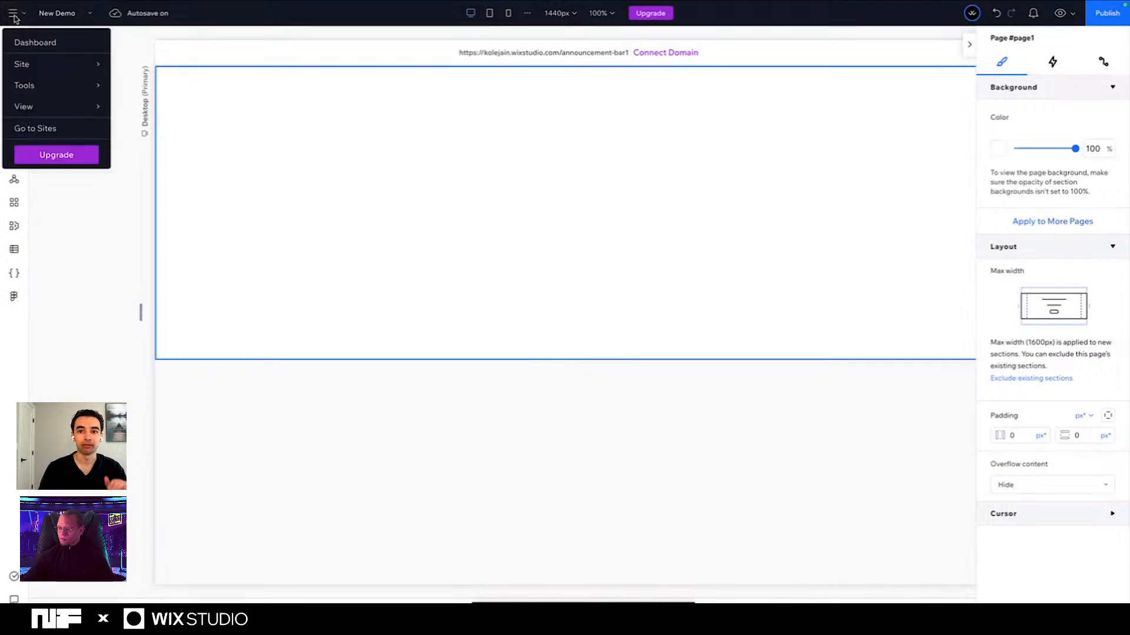
{"action": "mouse_move", "coordinate": [37, 88]}
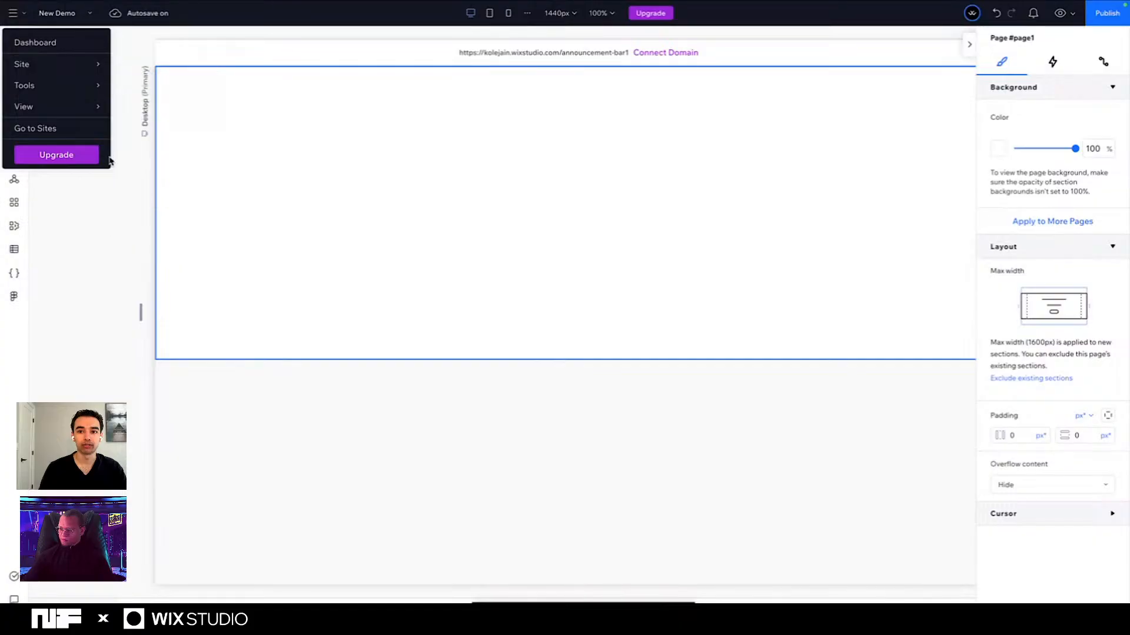
{"action": "mouse_move", "coordinate": [89, 86]}
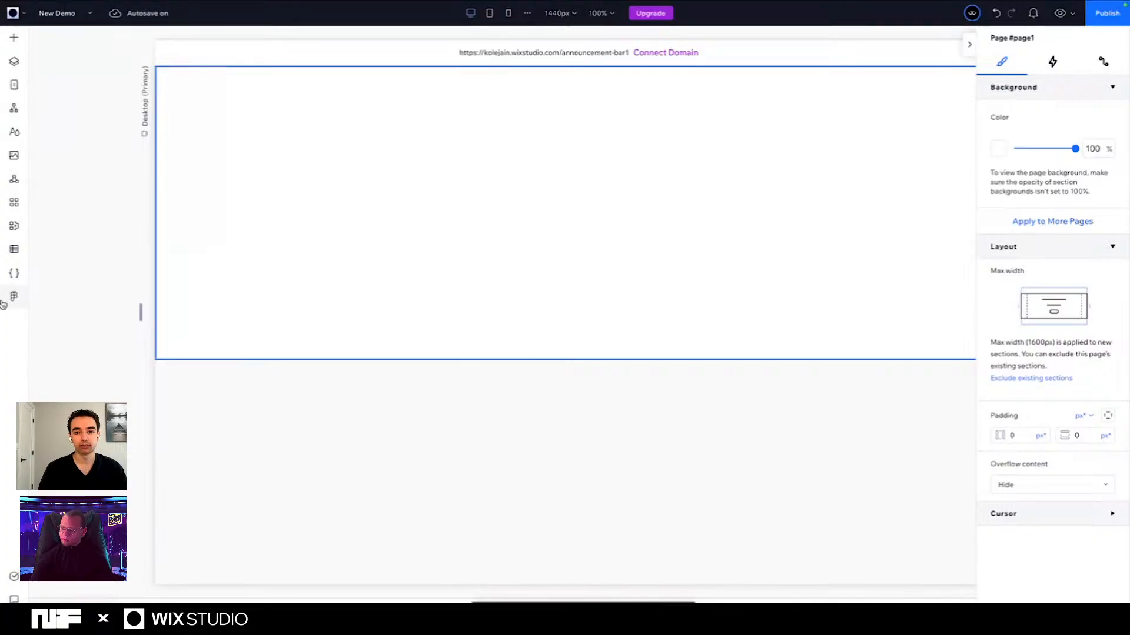
{"action": "left_click", "coordinate": [14, 296]}
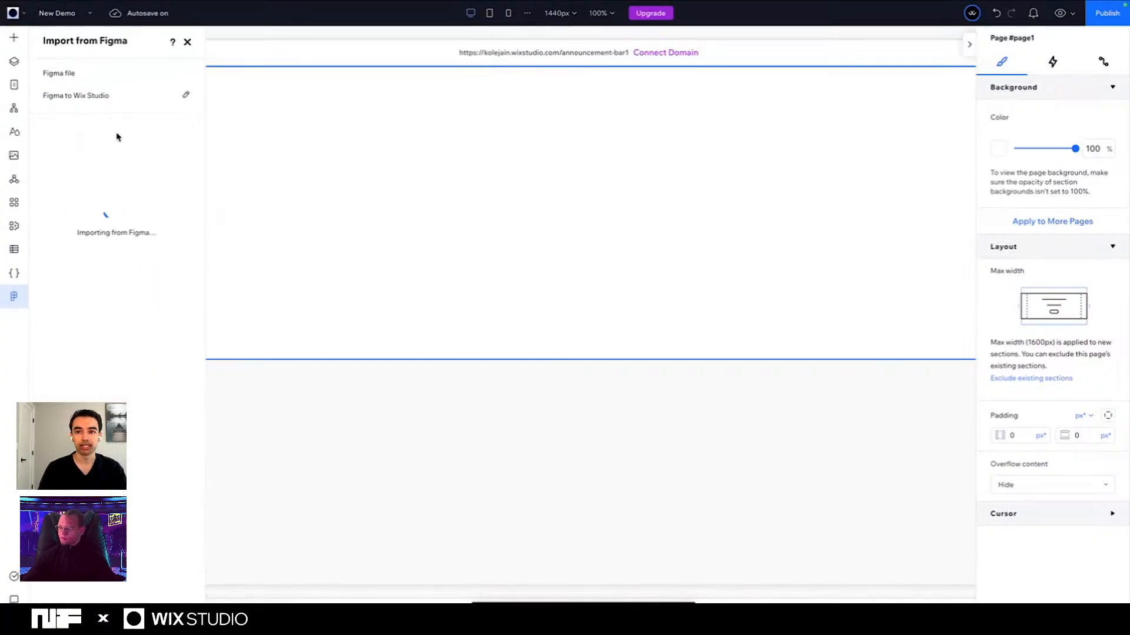
{"action": "left_click", "coordinate": [187, 96]}
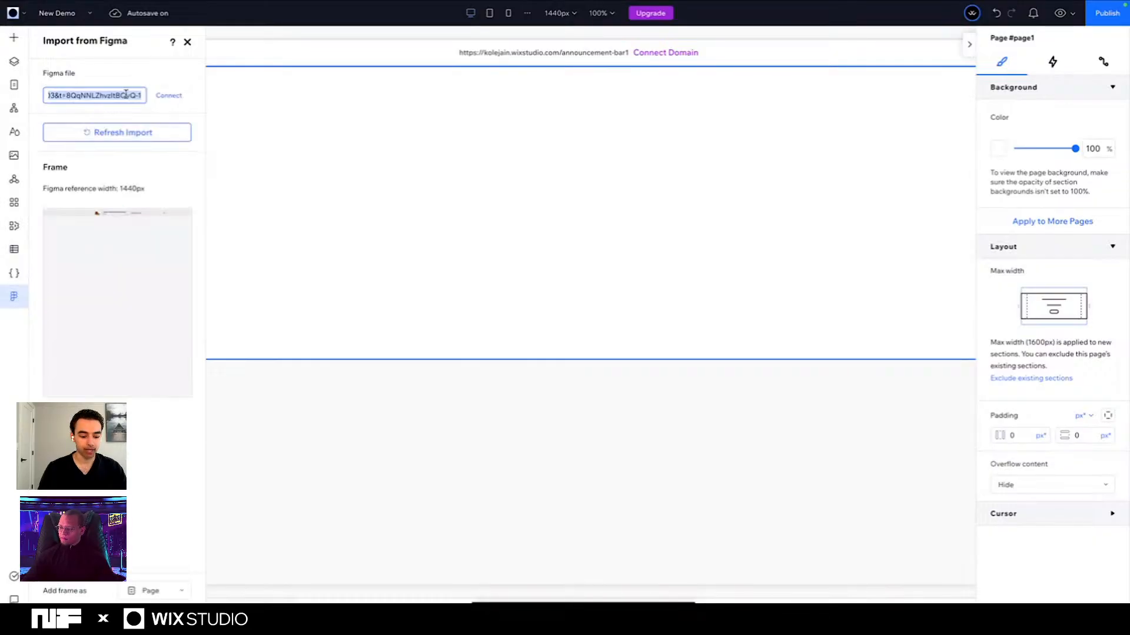
{"action": "type", "text": "-9-2&t=AcOeWjNPjjrGx9eG-1"}
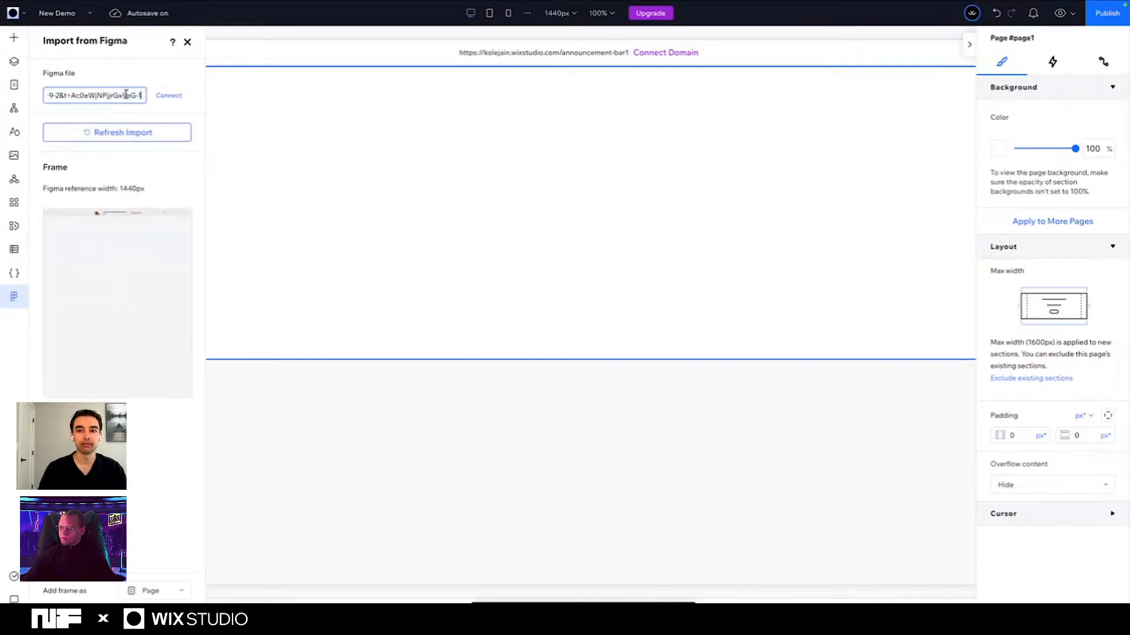
{"action": "left_click", "coordinate": [171, 95]}
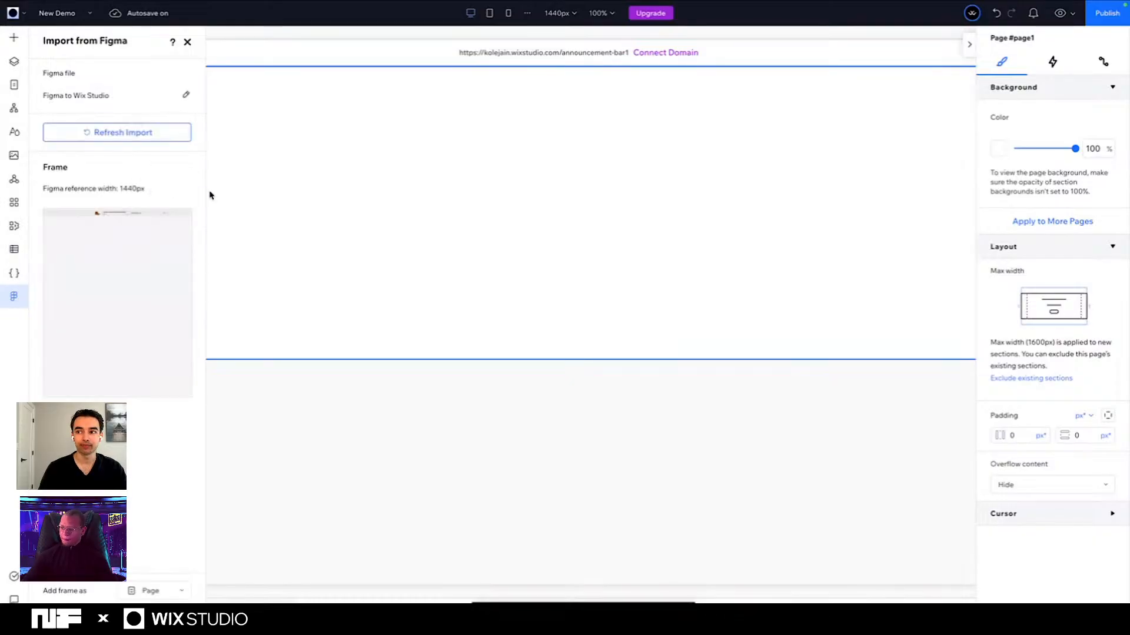
Step: Switch to Figma, rerun the Figma to Wix Studio plugin and start its export setup
{"action": "key", "text": "ctrl+Right"}
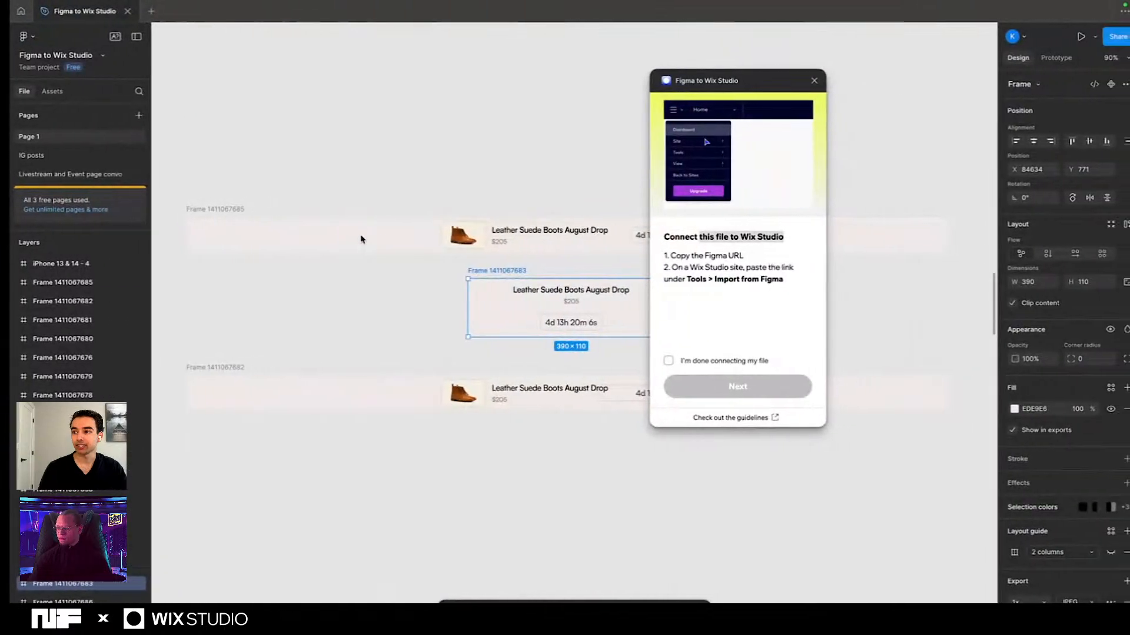
{"action": "left_click", "coordinate": [805, 81]}
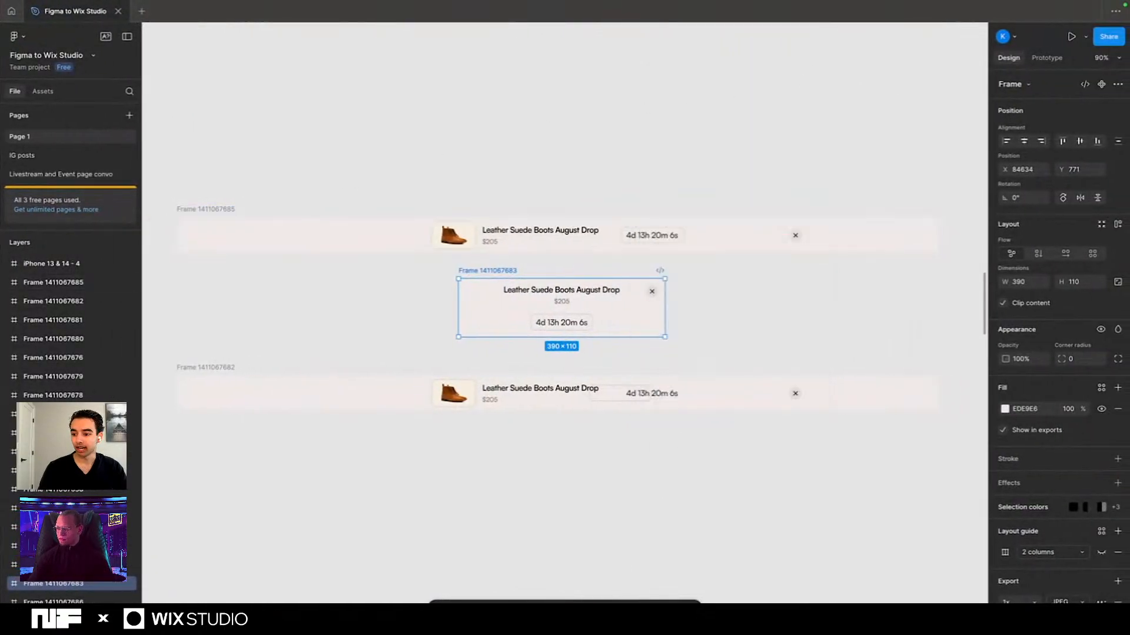
{"action": "key", "text": "ctrl+k"}
{"action": "left_click", "coordinate": [480, 459]}
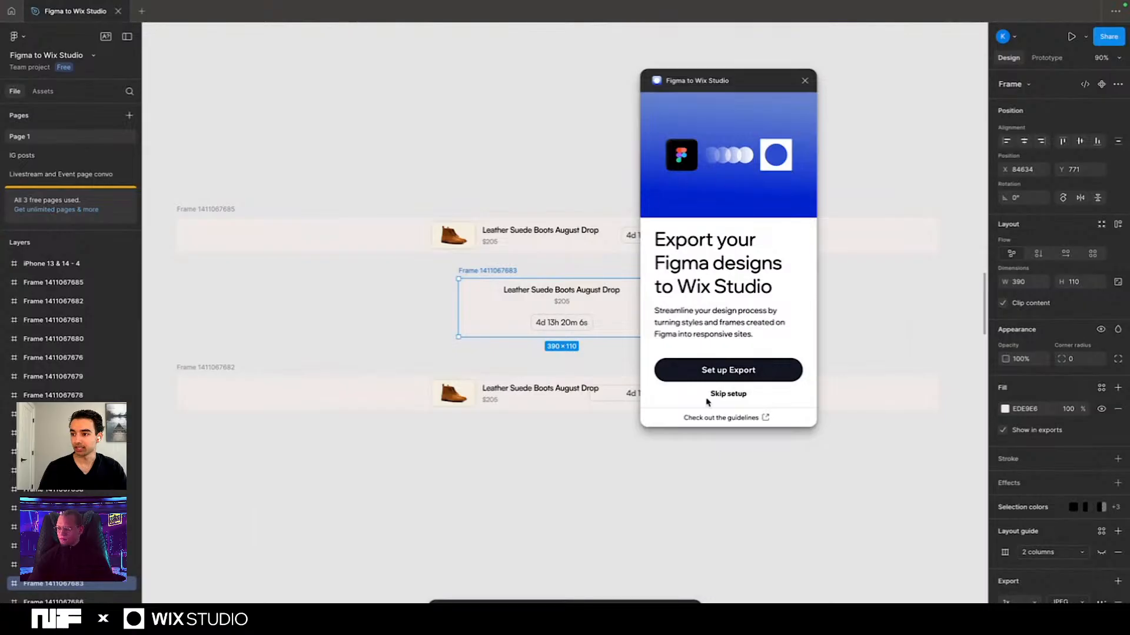
{"action": "left_click", "coordinate": [715, 374]}
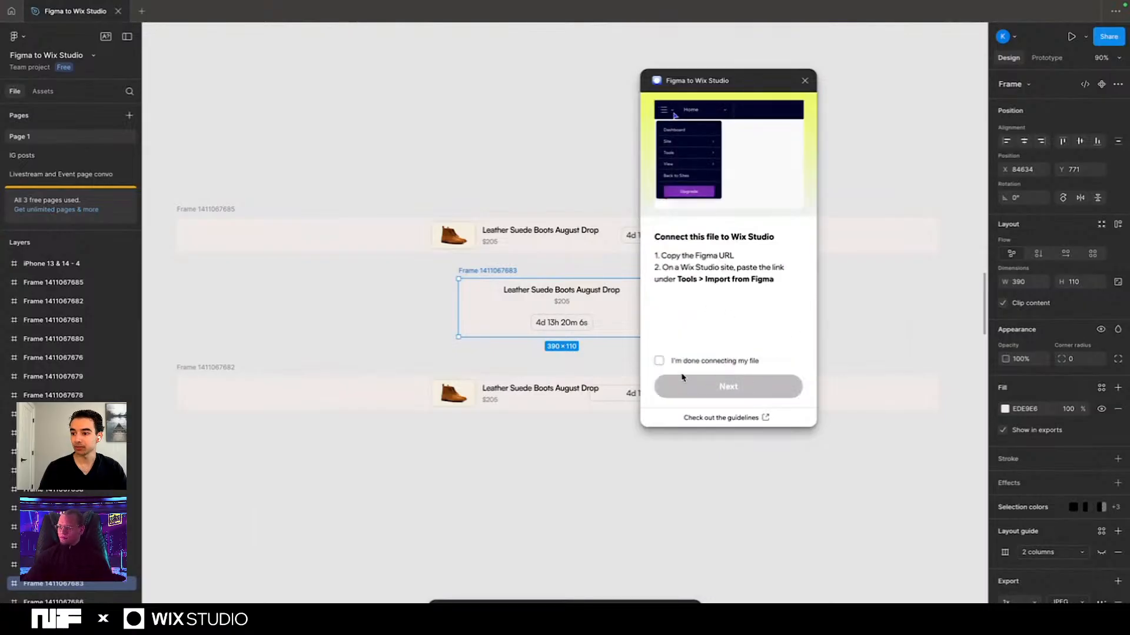
Step: Mark the file as connected in the plugin setup and proceed through the editing-size guidance to start the export
{"action": "left_click", "coordinate": [659, 361]}
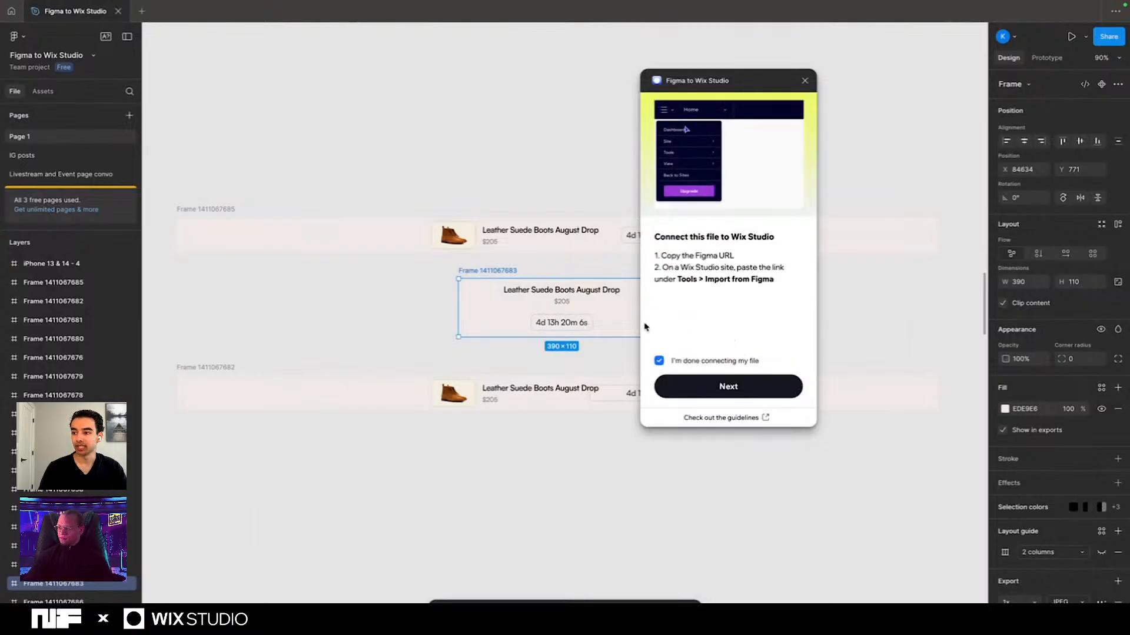
{"action": "left_click", "coordinate": [718, 390]}
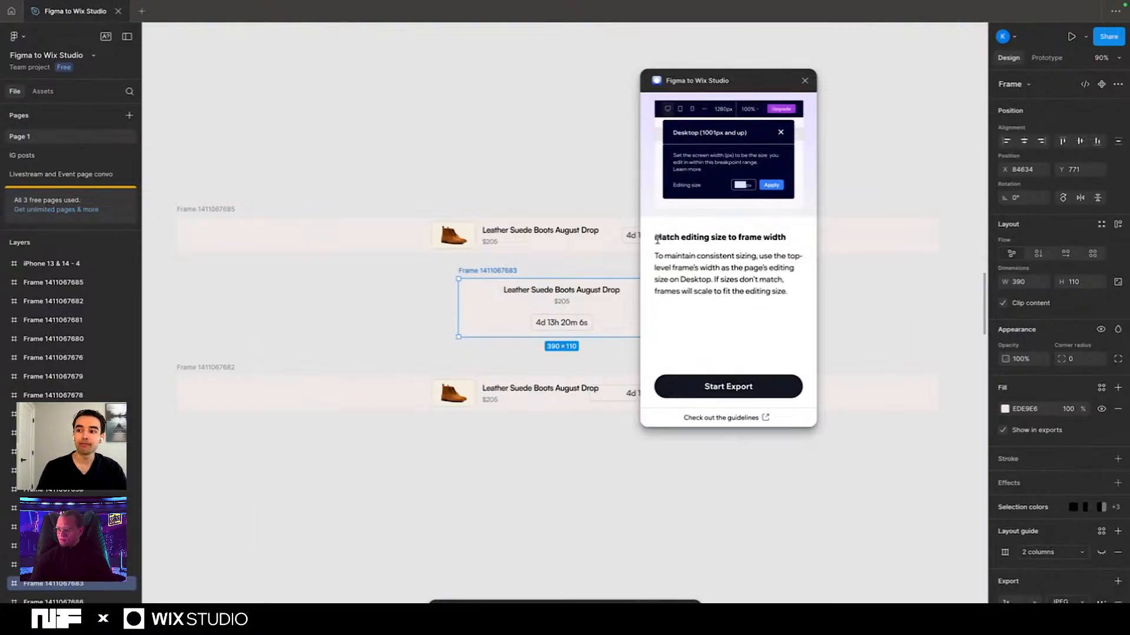
{"action": "left_click_drag", "start_coordinate": [658, 238], "coordinate": [717, 238]}
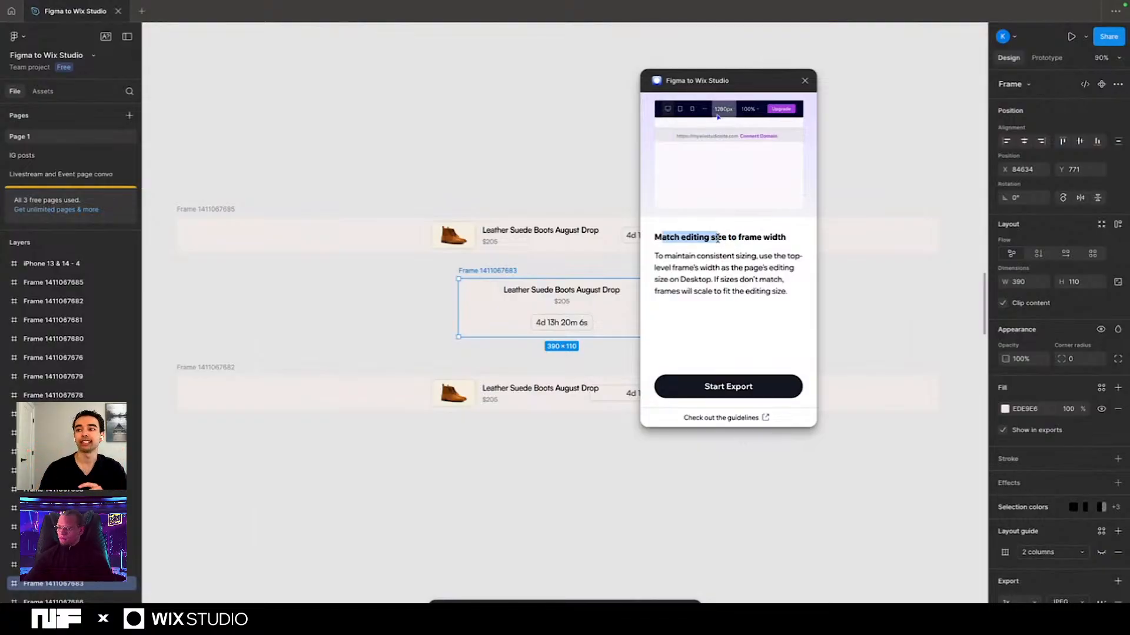
{"action": "left_click", "coordinate": [734, 391]}
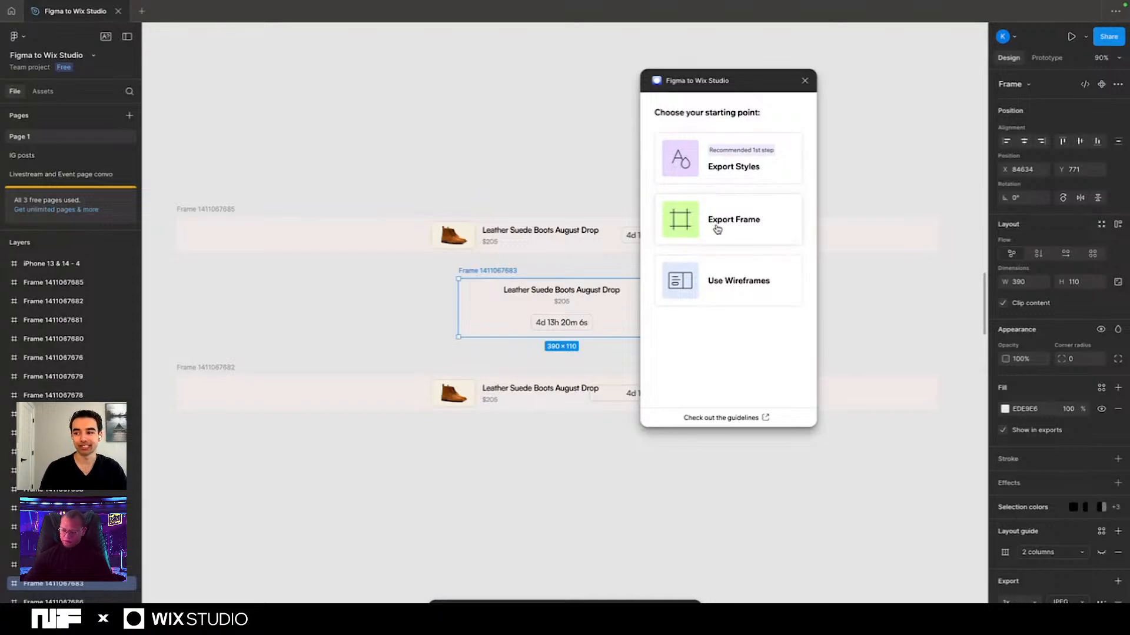
Step: Select the upper 1440-wide desktop bar frame and move the plugin window clear of the bar designs
{"action": "scroll", "coordinate": [527, 187], "scroll_direction": "left", "scroll_amount": 3}
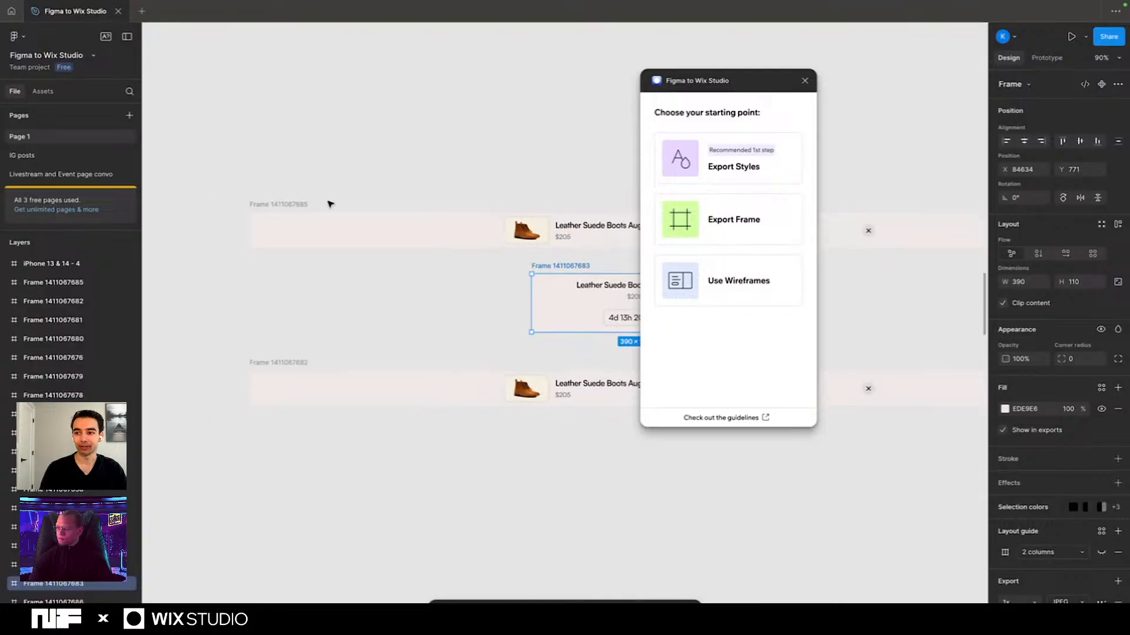
{"action": "left_click", "coordinate": [274, 203]}
{"action": "scroll", "coordinate": [353, 229], "scroll_direction": "right", "scroll_amount": 2}
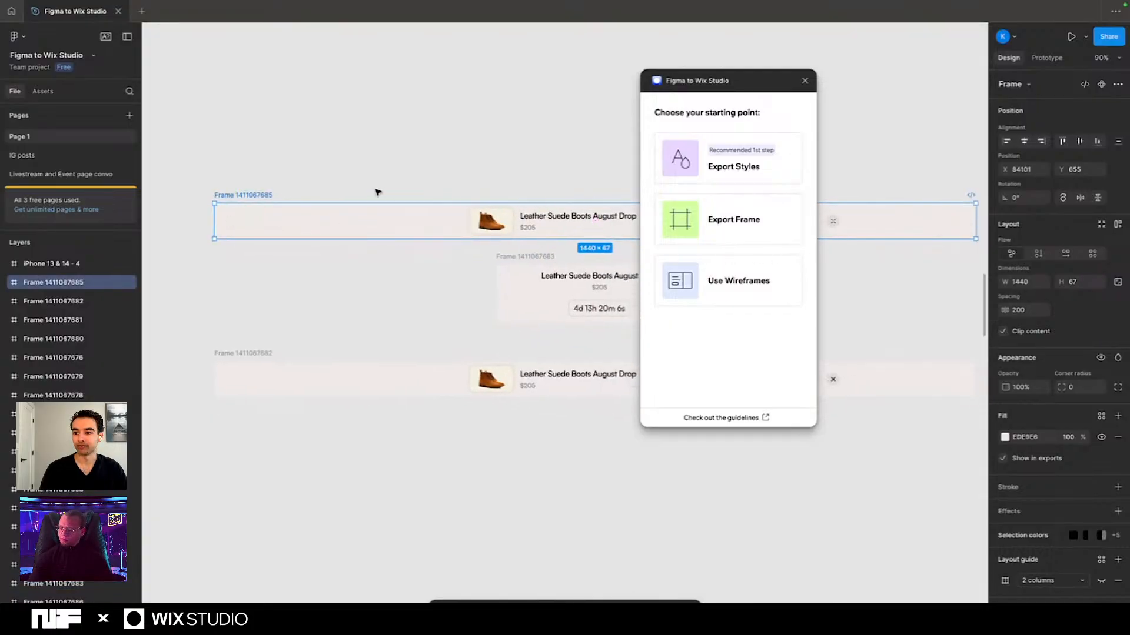
{"action": "scroll", "coordinate": [378, 191], "scroll_direction": "down", "scroll_amount": 2}
{"action": "scroll", "coordinate": [378, 191], "scroll_direction": "right", "scroll_amount": 3}
{"action": "scroll", "coordinate": [377, 191], "scroll_direction": "left", "scroll_amount": 3}
{"action": "scroll", "coordinate": [377, 192], "scroll_direction": "up", "scroll_amount": 1}
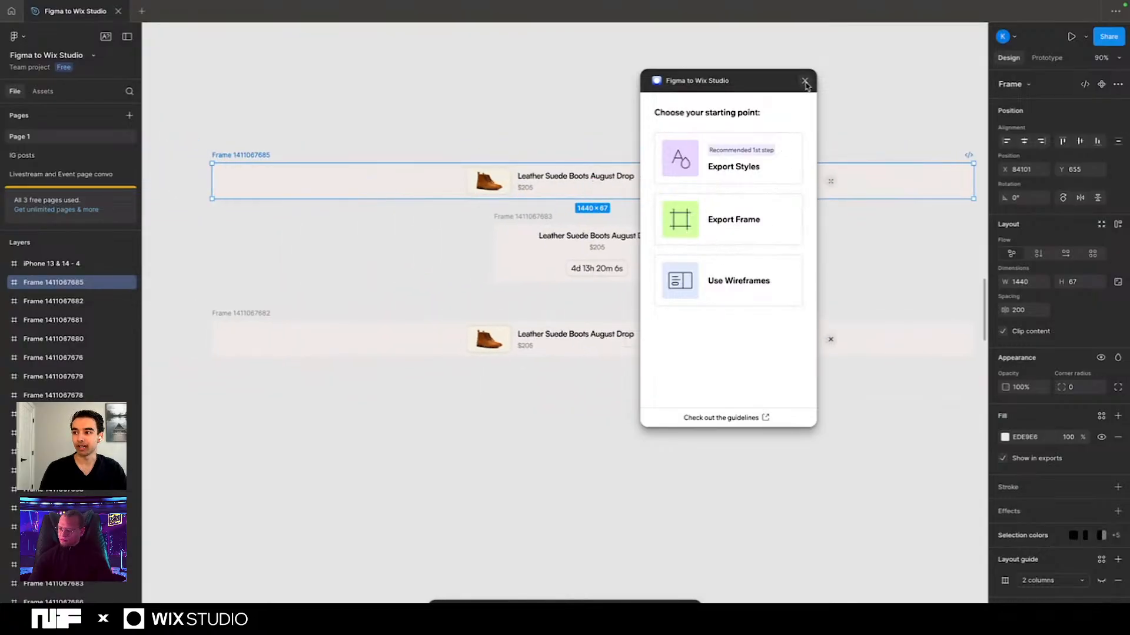
{"action": "left_click_drag", "start_coordinate": [764, 89], "coordinate": [996, 313]}
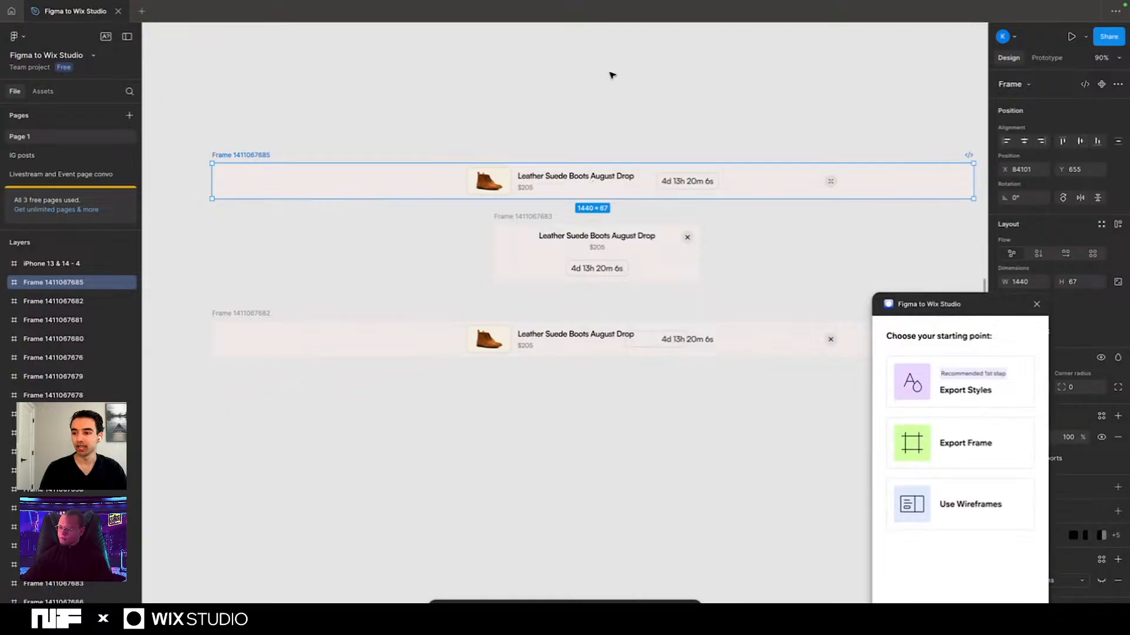
Step: Examine the countdown text and its rounded outline rectangle inside the upper desktop bar
{"action": "left_click", "coordinate": [678, 186], "text": "ctrl"}
{"action": "scroll", "coordinate": [674, 187], "scroll_direction": "up", "scroll_amount": 5}
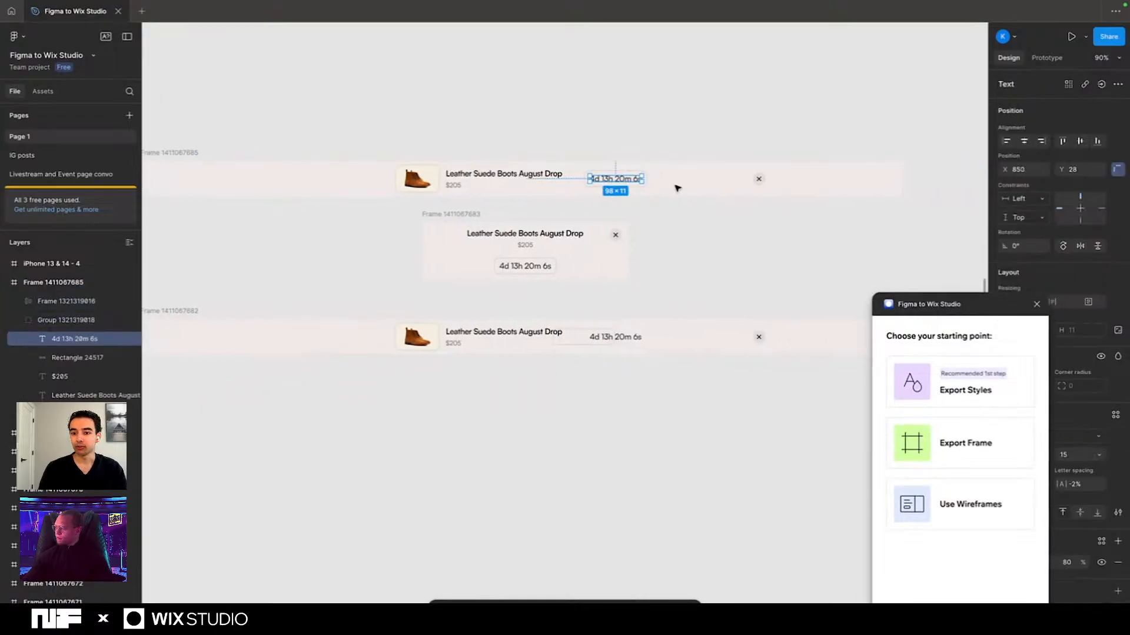
{"action": "left_click", "coordinate": [55, 360]}
{"action": "left_click", "coordinate": [76, 340]}
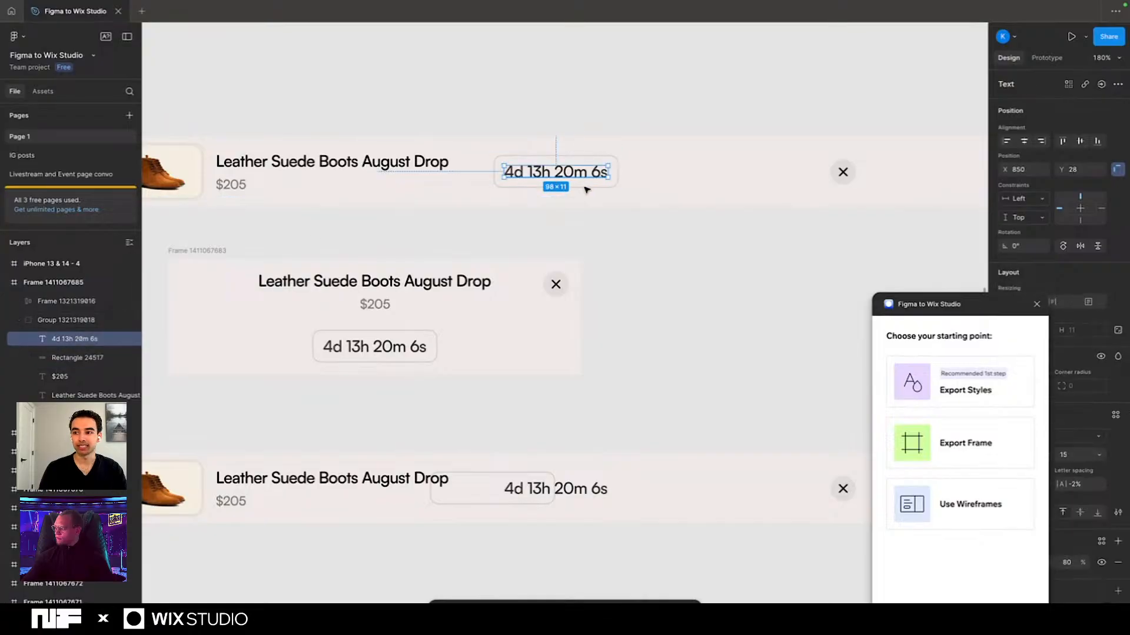
{"action": "scroll", "coordinate": [568, 160], "scroll_direction": "up", "scroll_amount": 6}
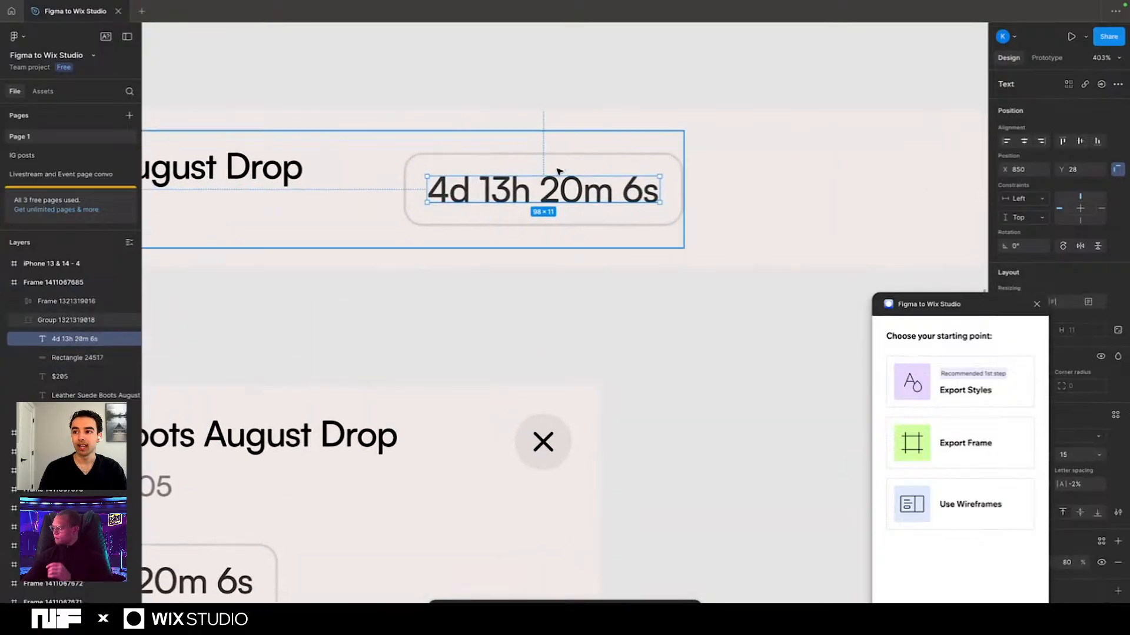
{"action": "left_click", "coordinate": [522, 157]}
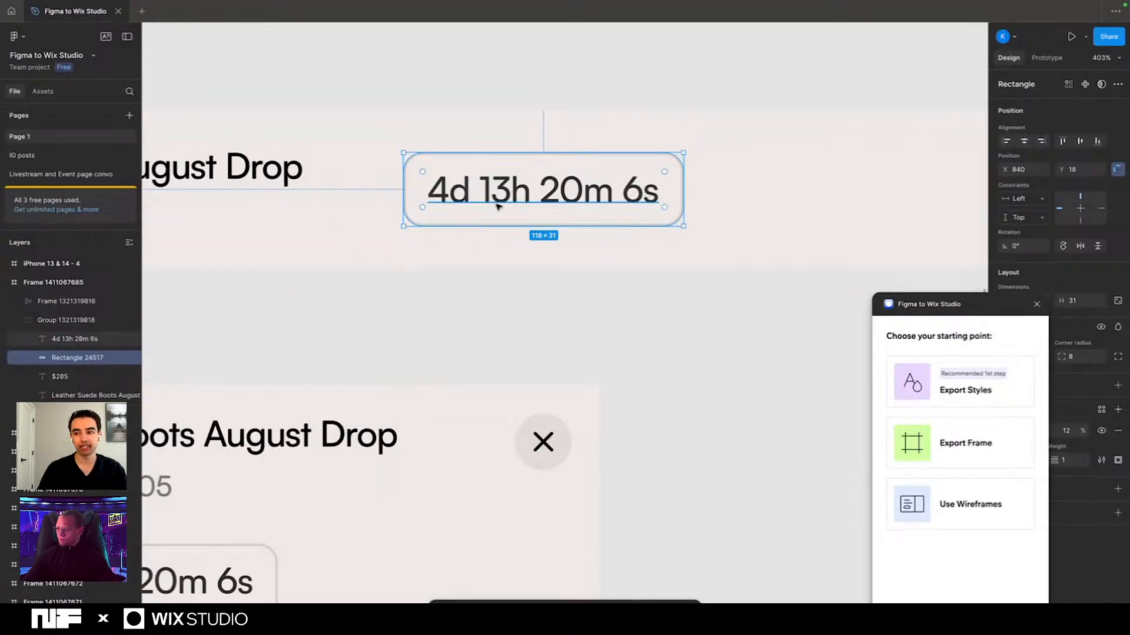
Step: Examine the countdown's outline rectangle in the lower desktop bar and select that bar's whole frame for comparison
{"action": "scroll", "coordinate": [451, 224], "scroll_direction": "down", "scroll_amount": 5}
{"action": "scroll", "coordinate": [451, 227], "scroll_direction": "down", "scroll_amount": 4}
{"action": "scroll", "coordinate": [450, 228], "scroll_direction": "down", "scroll_amount": 3}
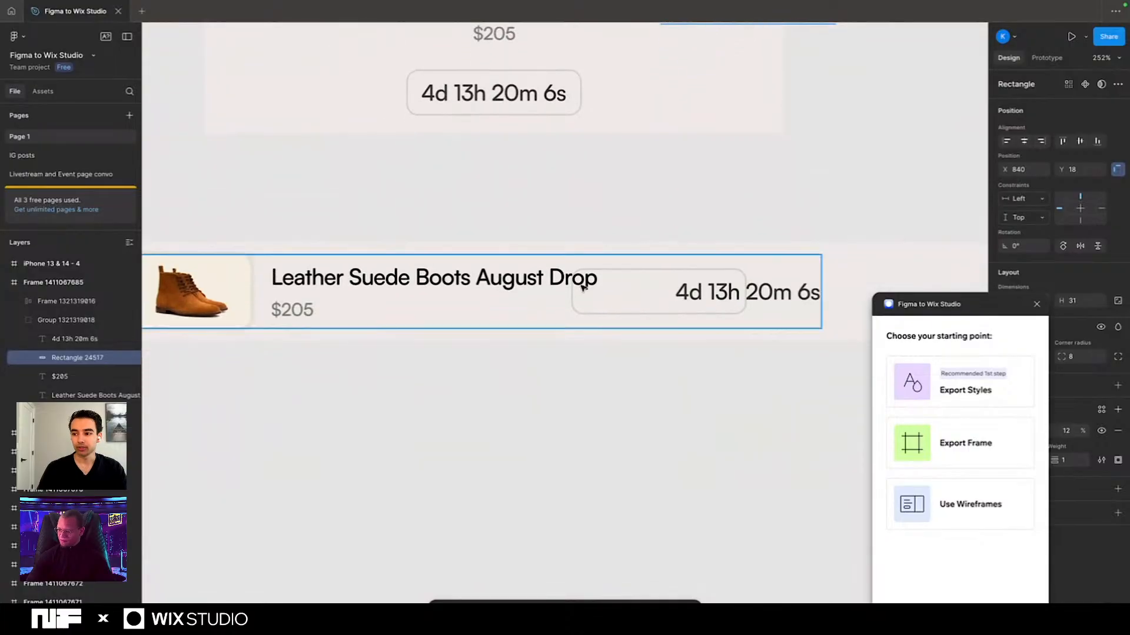
{"action": "key", "text": "Escape"}
{"action": "left_click", "coordinate": [577, 307]}
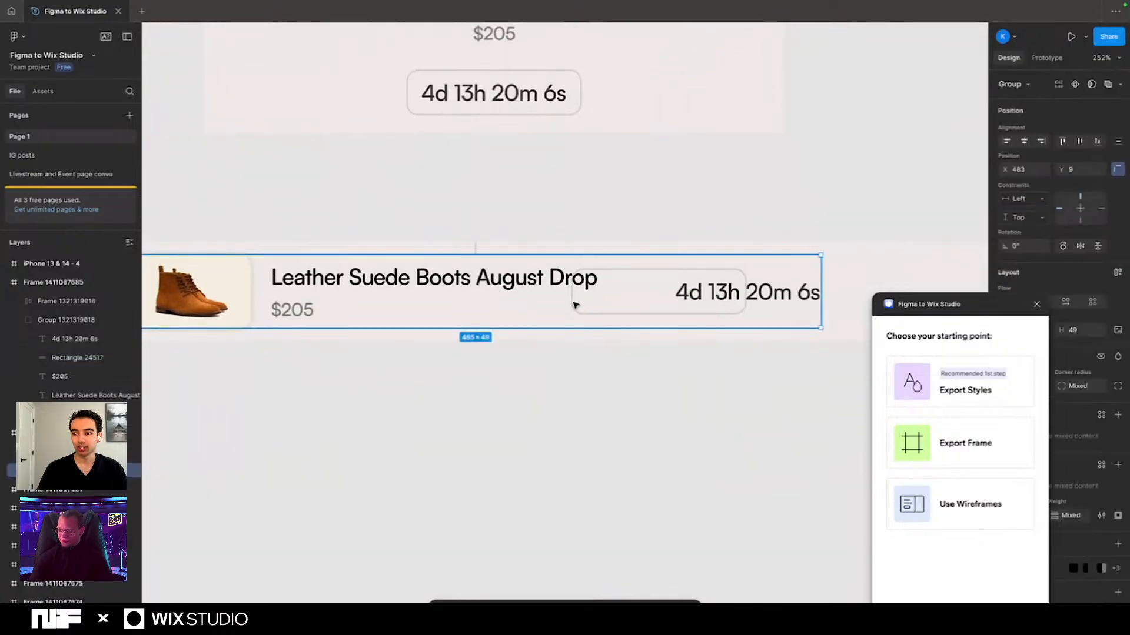
{"action": "left_click", "coordinate": [577, 306]}
{"action": "scroll", "coordinate": [617, 317], "scroll_direction": "right", "scroll_amount": 3}
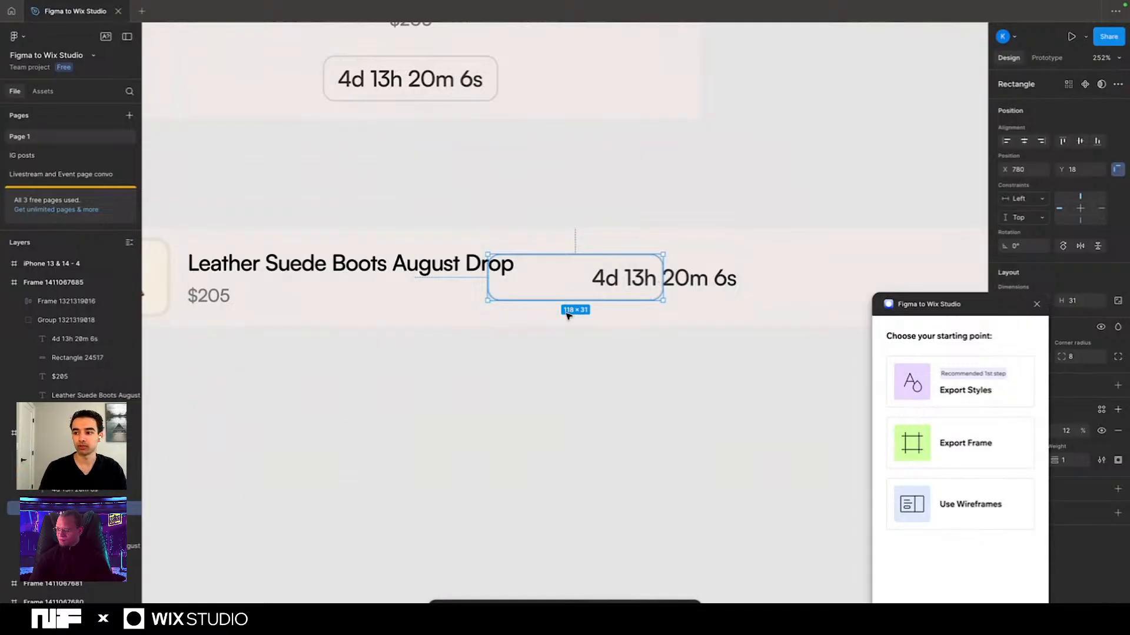
{"action": "scroll", "coordinate": [647, 294], "scroll_direction": "down", "scroll_amount": 10}
{"action": "left_click", "coordinate": [224, 293]}
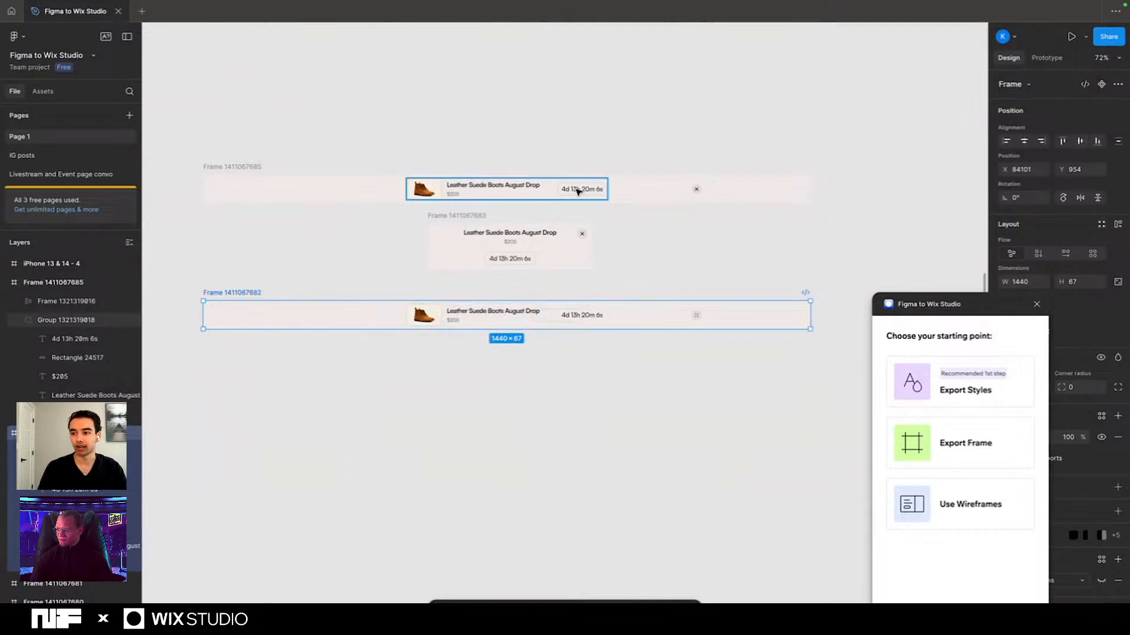
Step: Move the plugin window nearer the designs and export the lower 1440-wide desktop bar frame
{"action": "left_click_drag", "start_coordinate": [945, 310], "coordinate": [806, 170]}
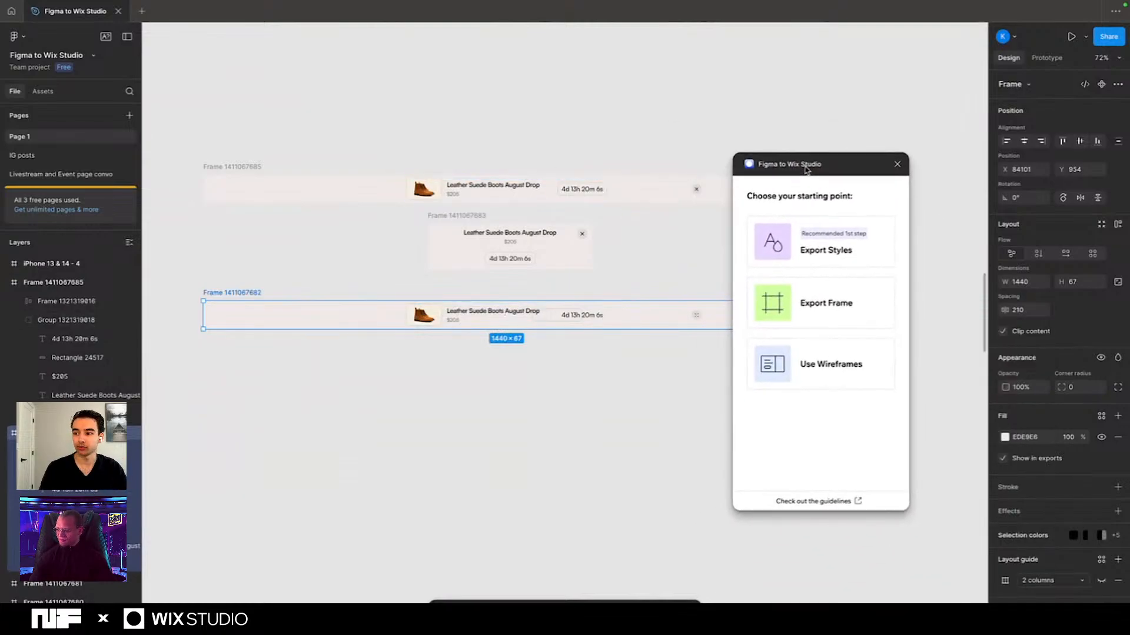
{"action": "left_click", "coordinate": [815, 318]}
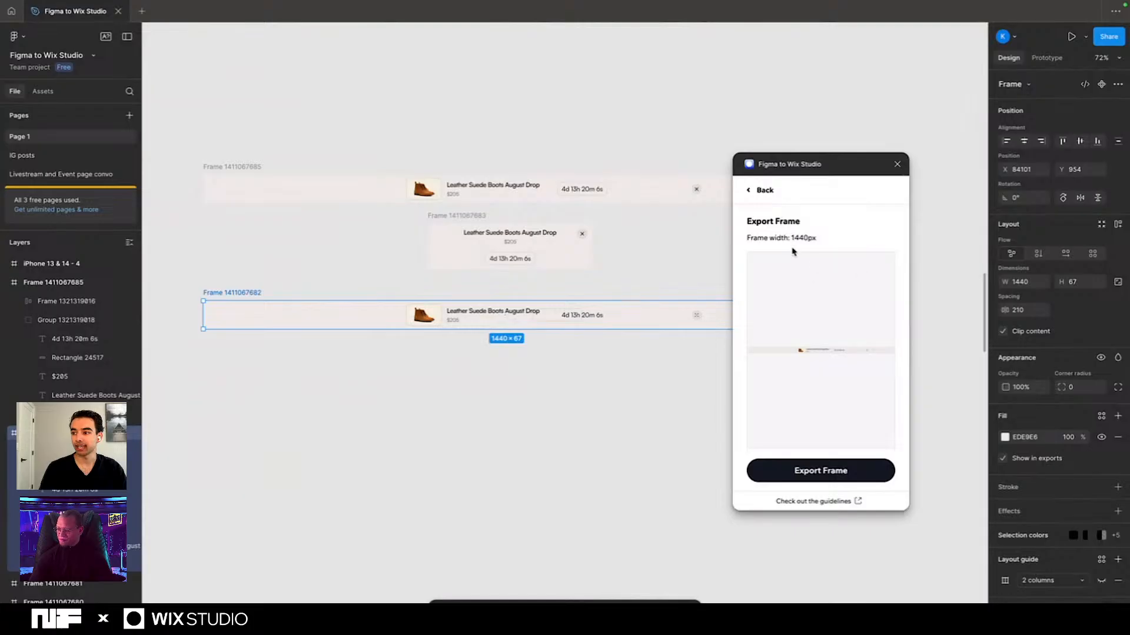
{"action": "left_click_drag", "start_coordinate": [792, 239], "coordinate": [825, 242]}
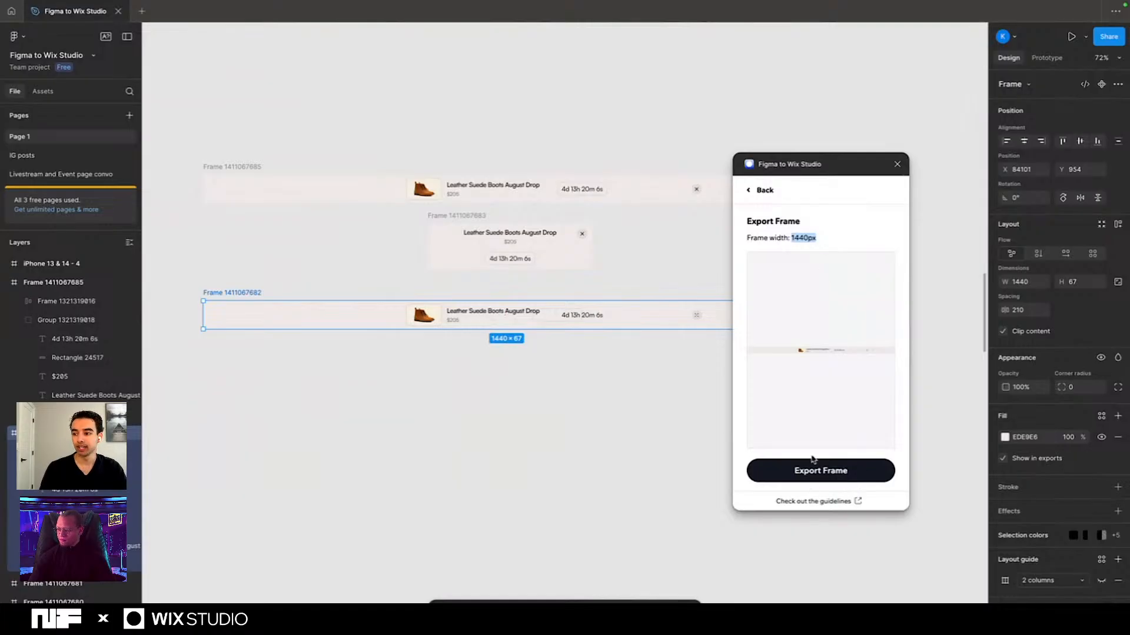
{"action": "left_click", "coordinate": [818, 477]}
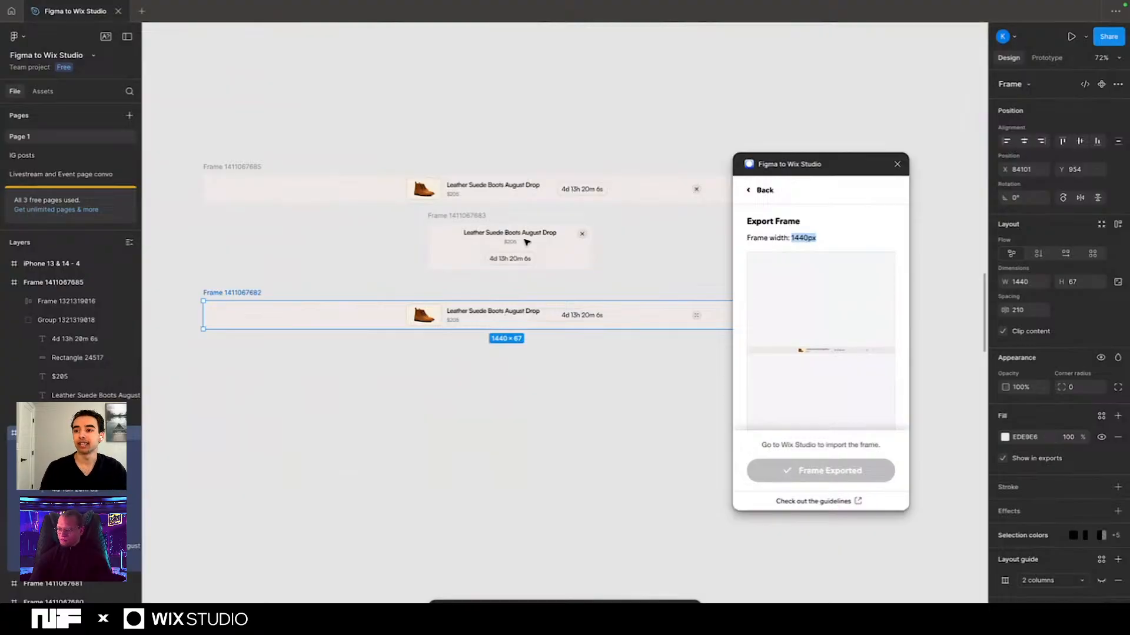
Step: Select the 390-wide mobile bar frame for closer inspection and close the plugin window
{"action": "left_click", "coordinate": [483, 217]}
{"action": "scroll", "coordinate": [483, 217], "scroll_direction": "up", "scroll_amount": 3}
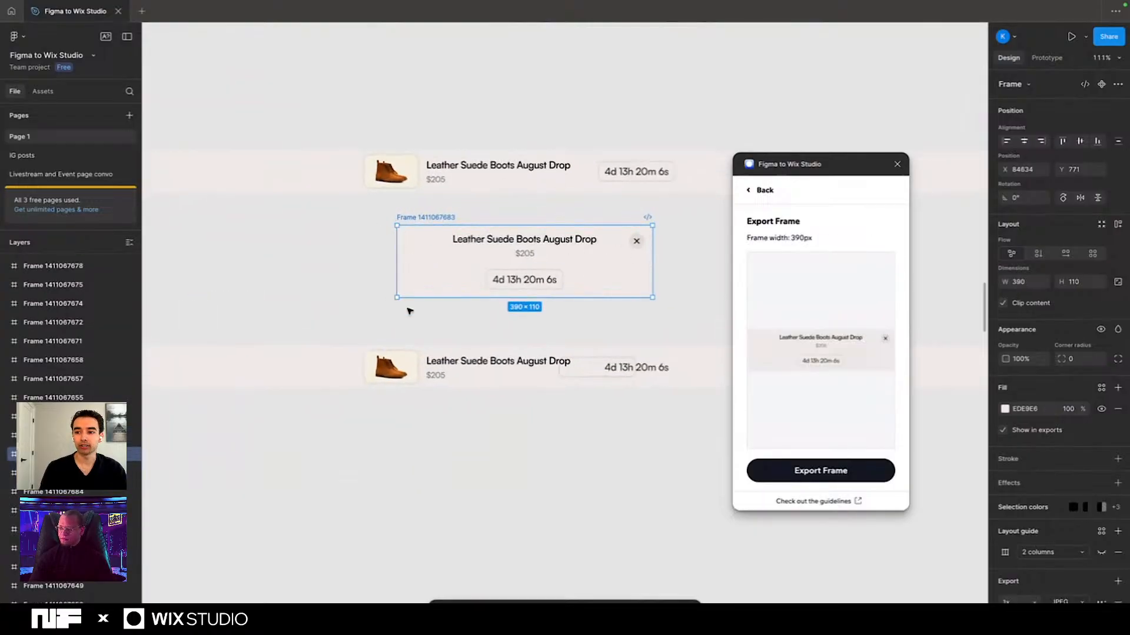
{"action": "left_click", "coordinate": [896, 166]}
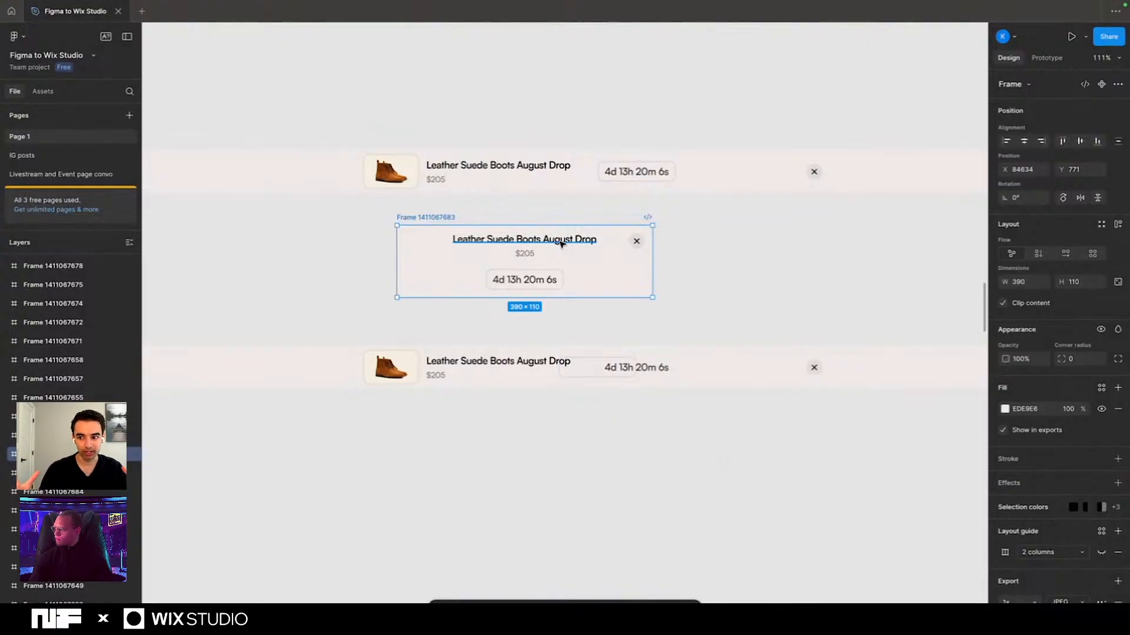
Step: Reopen the Figma to Wix Studio plugin, skipping its setup, and export the upper 1440-wide desktop bar frame
{"action": "key", "text": "ctrl+k"}
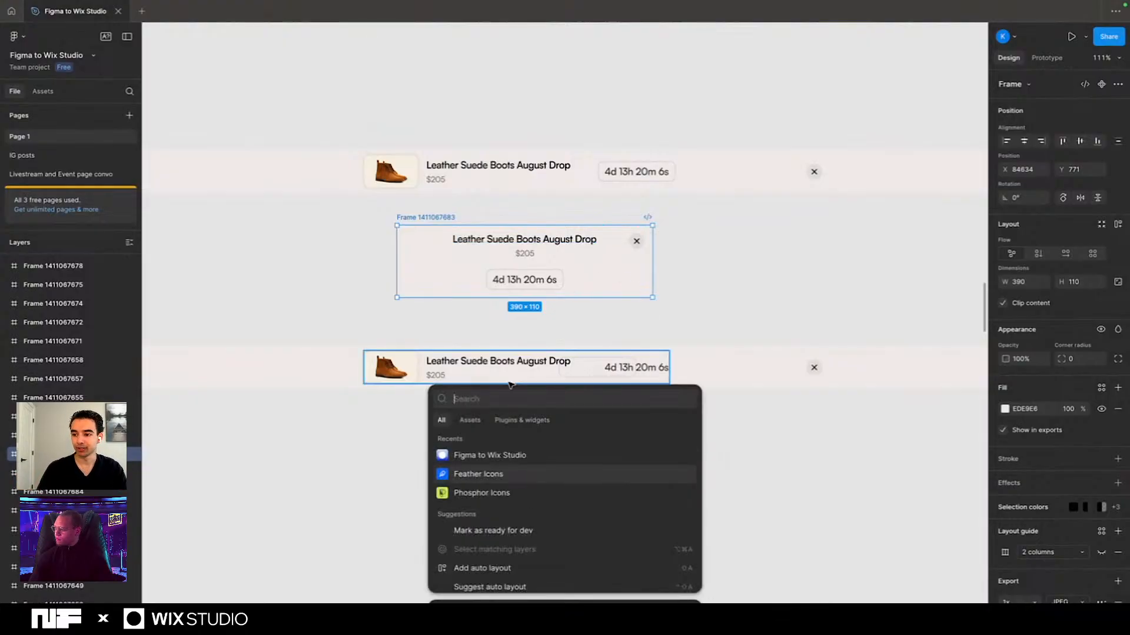
{"action": "left_click", "coordinate": [464, 454]}
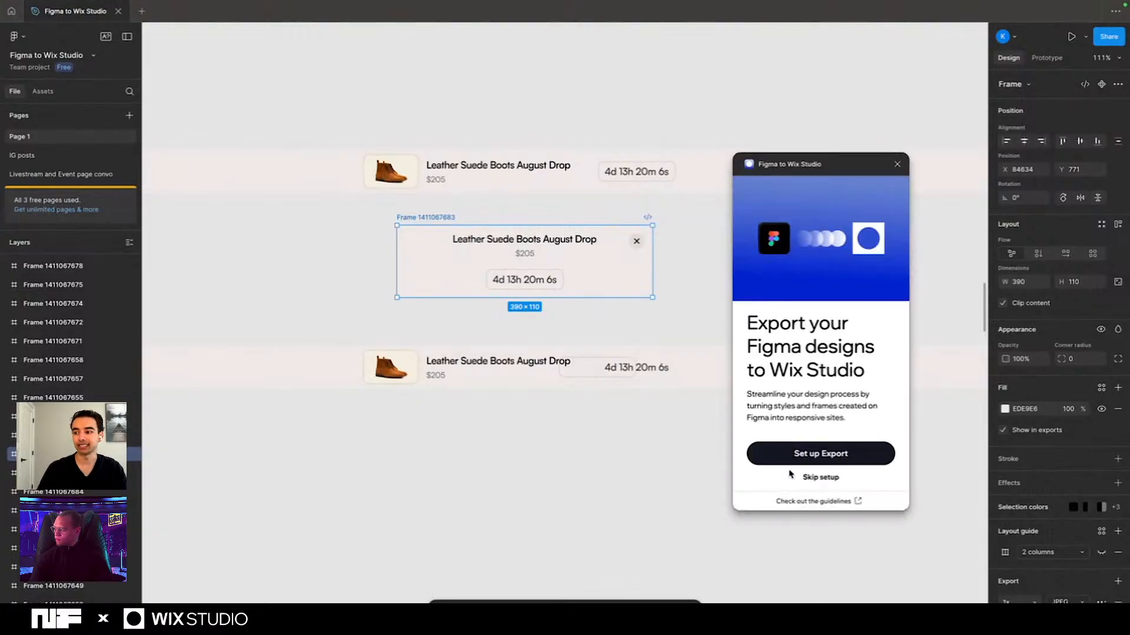
{"action": "left_click", "coordinate": [818, 477]}
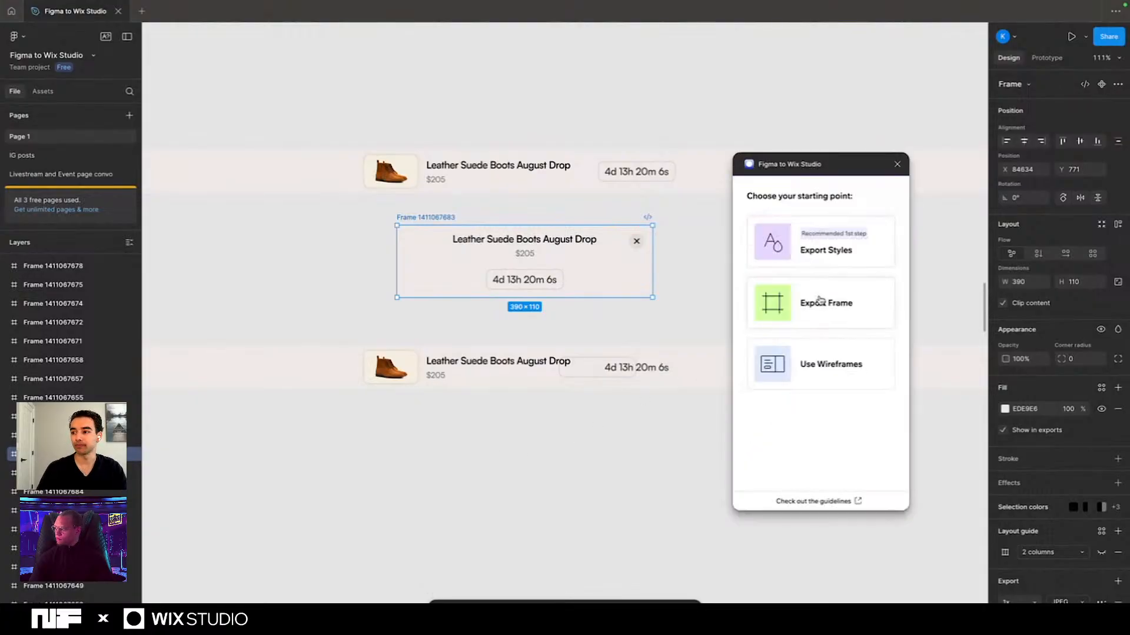
{"action": "scroll", "coordinate": [247, 182], "scroll_direction": "down", "scroll_amount": 3}
{"action": "left_click", "coordinate": [247, 182]}
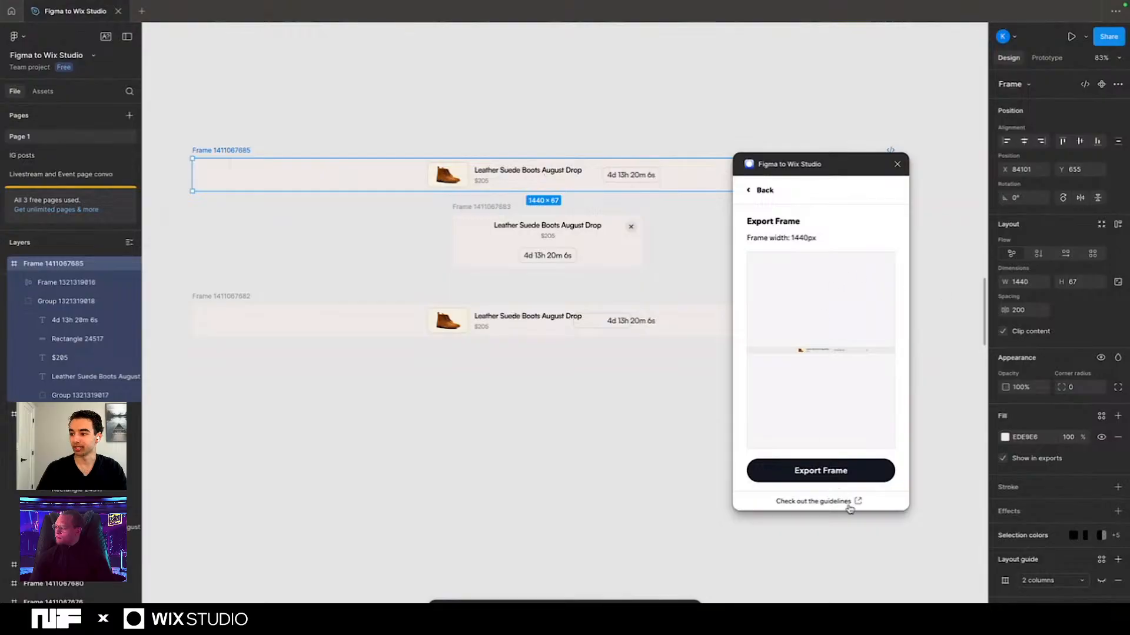
{"action": "left_click", "coordinate": [814, 479]}
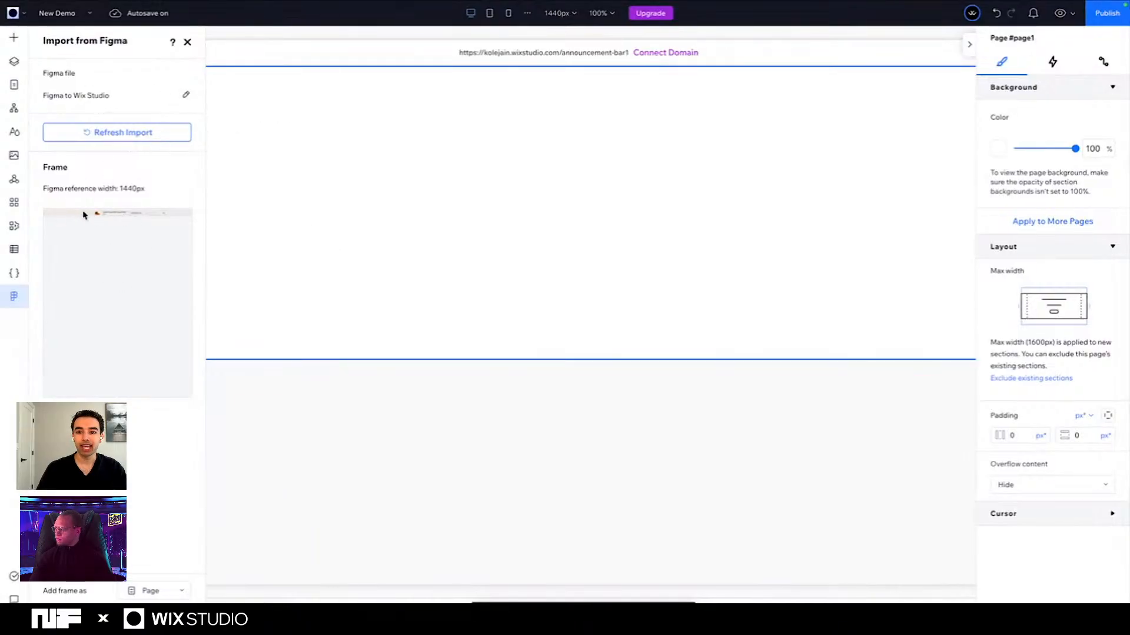
Step: In Wix Studio, refresh the Figma import and add the exported bar frame to the page as a section
{"action": "left_click", "coordinate": [100, 136]}
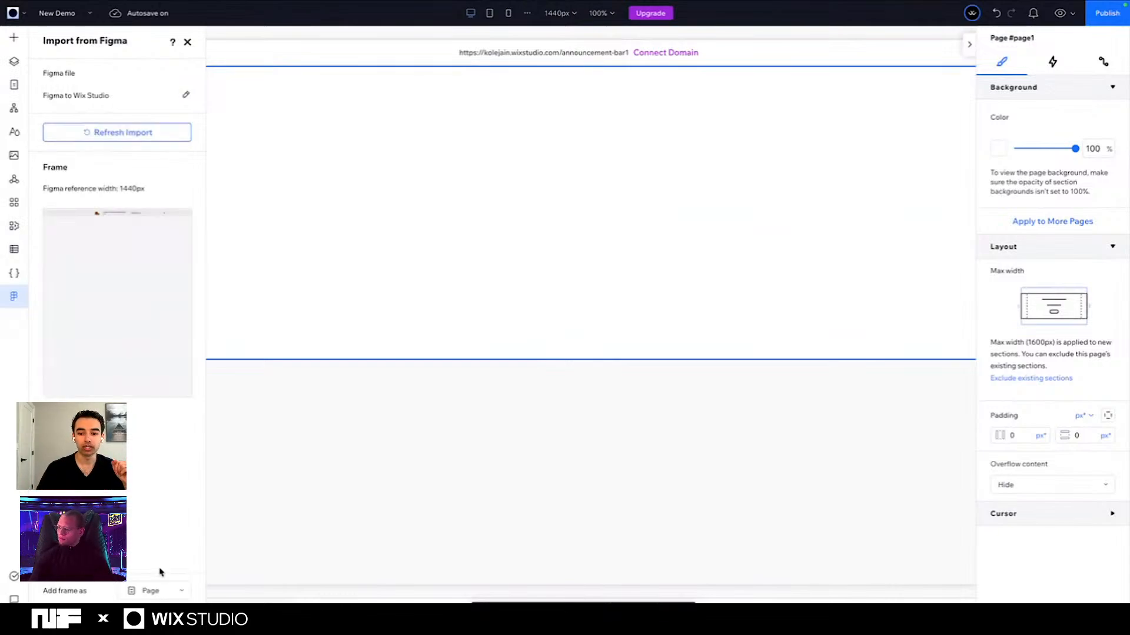
{"action": "left_click", "coordinate": [155, 593]}
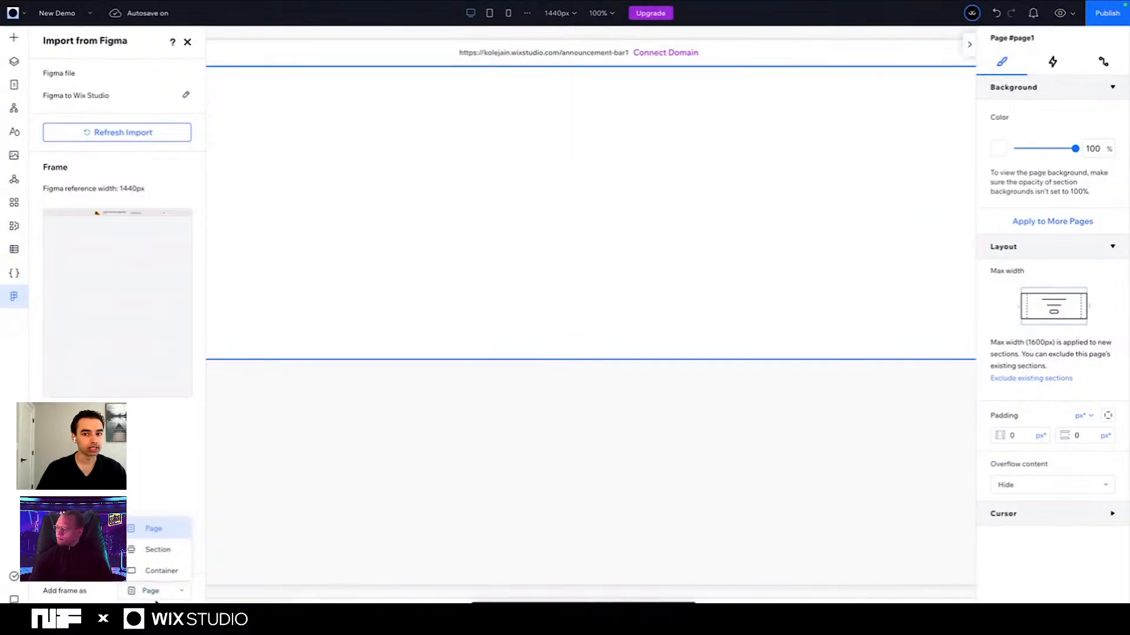
{"action": "left_click", "coordinate": [159, 550]}
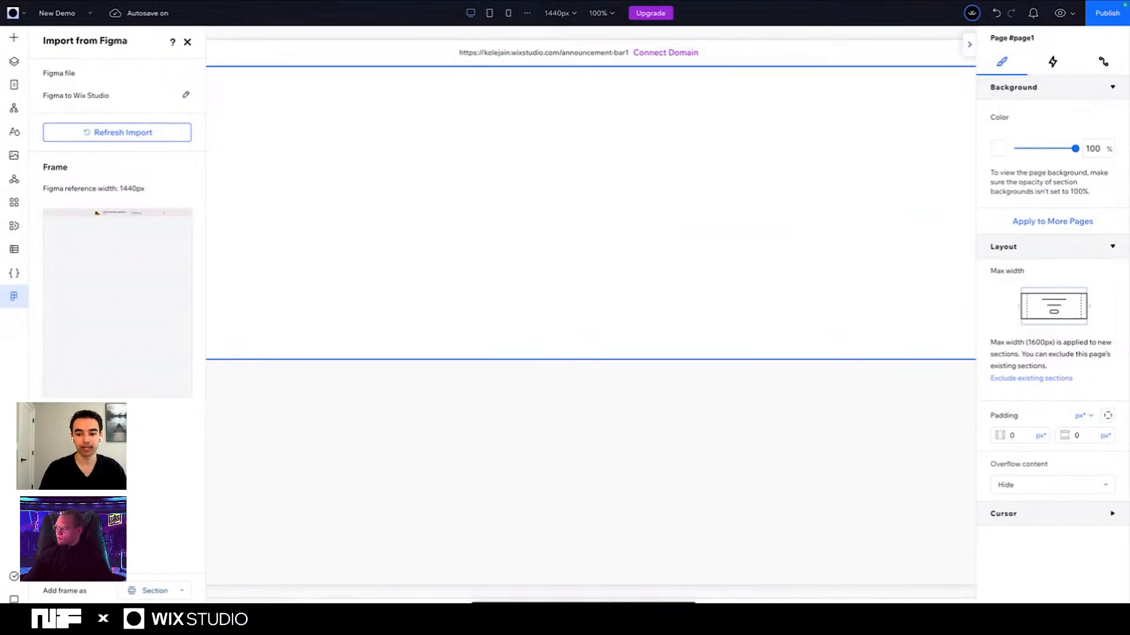
{"action": "left_click", "coordinate": [123, 617]}
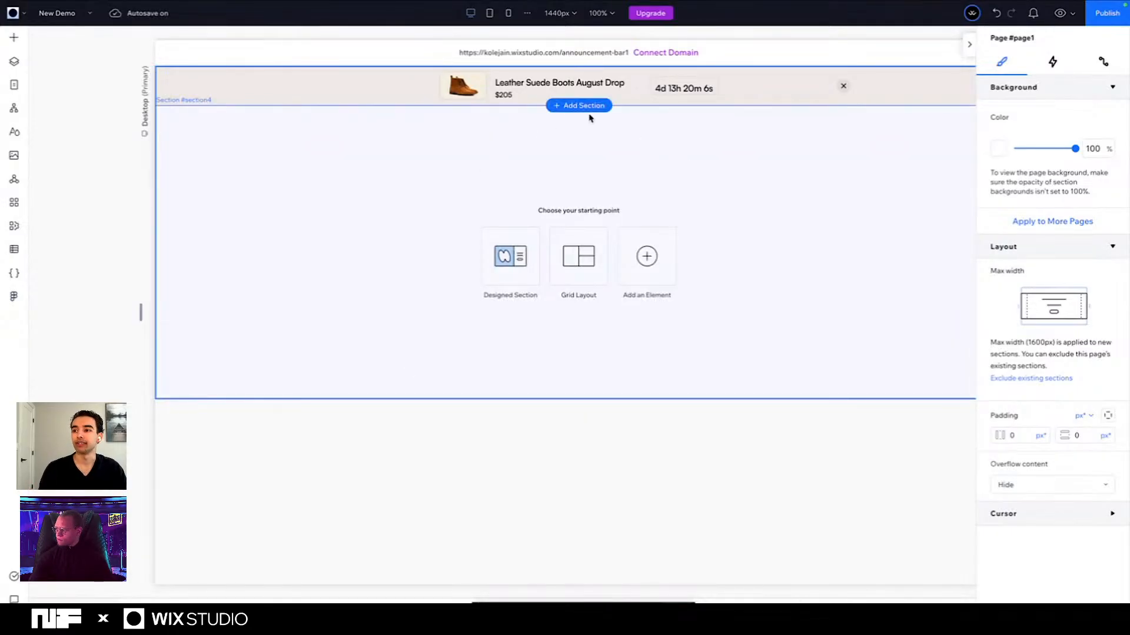
Step: Inspect the countdown text inside the imported bar's container and dismiss the Figma import feedback form
{"action": "left_click", "coordinate": [673, 89]}
{"action": "left_click", "coordinate": [671, 88]}
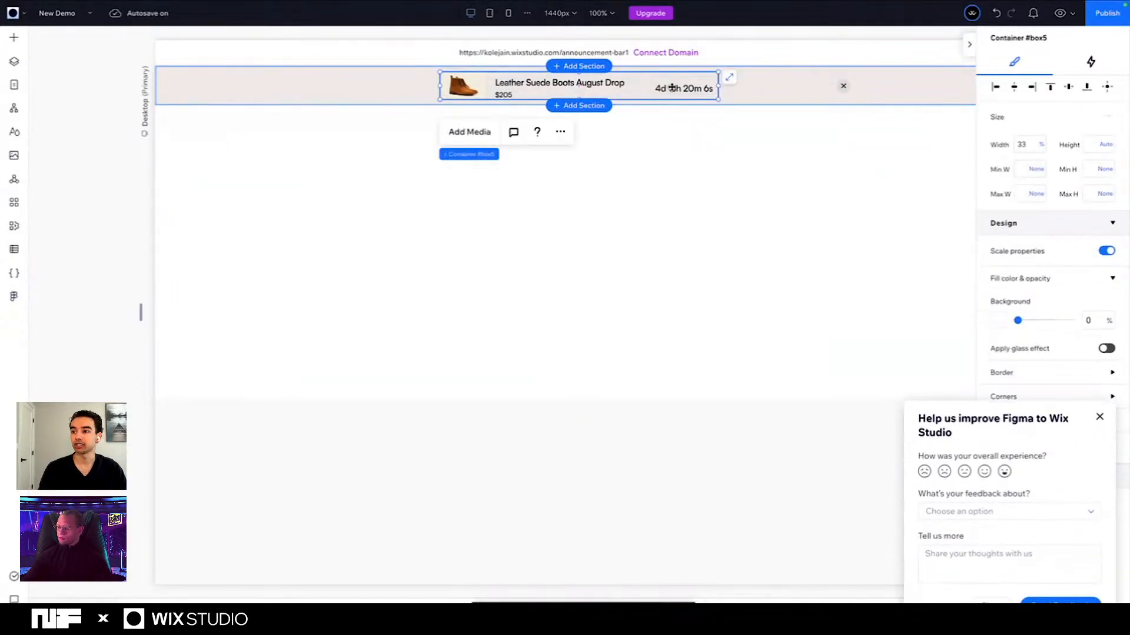
{"action": "left_click", "coordinate": [666, 85]}
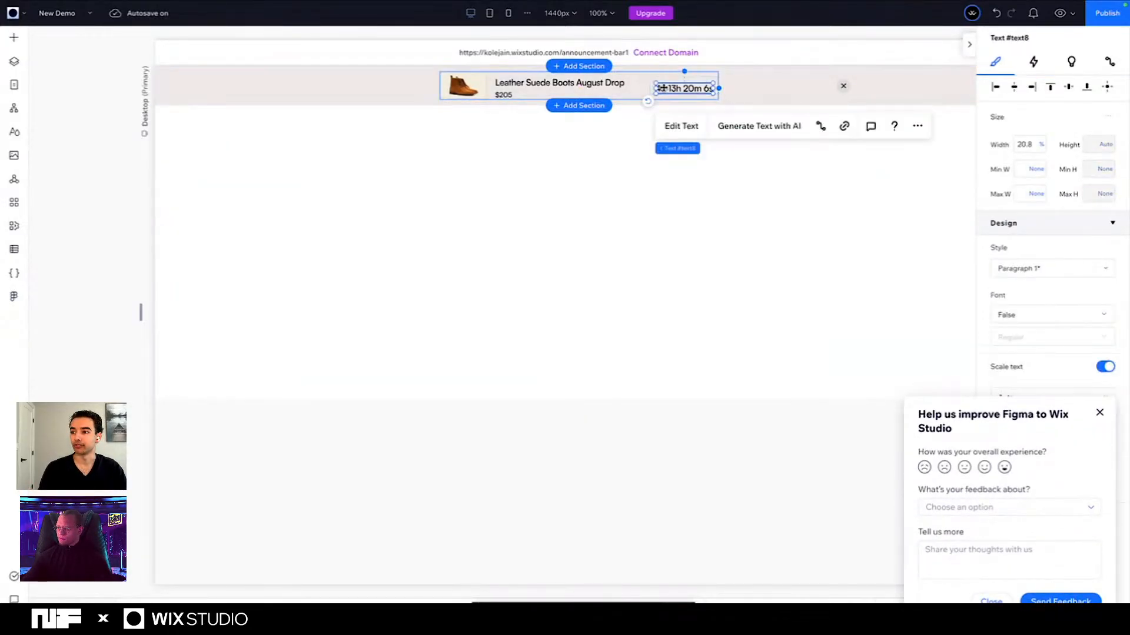
{"action": "left_click", "coordinate": [433, 198]}
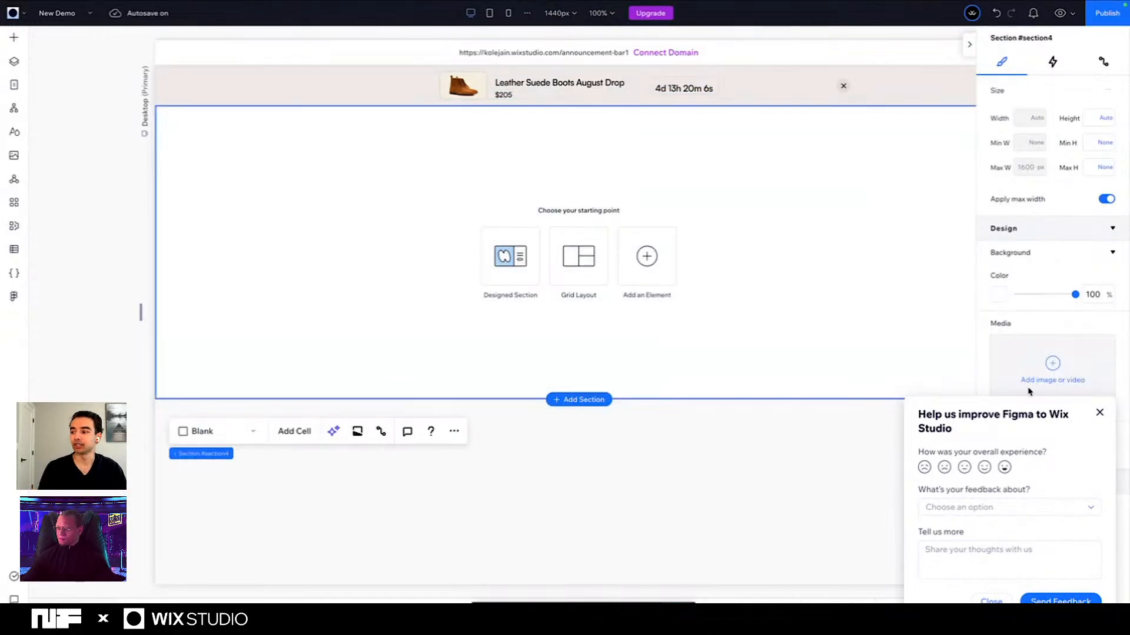
{"action": "left_click", "coordinate": [1099, 412]}
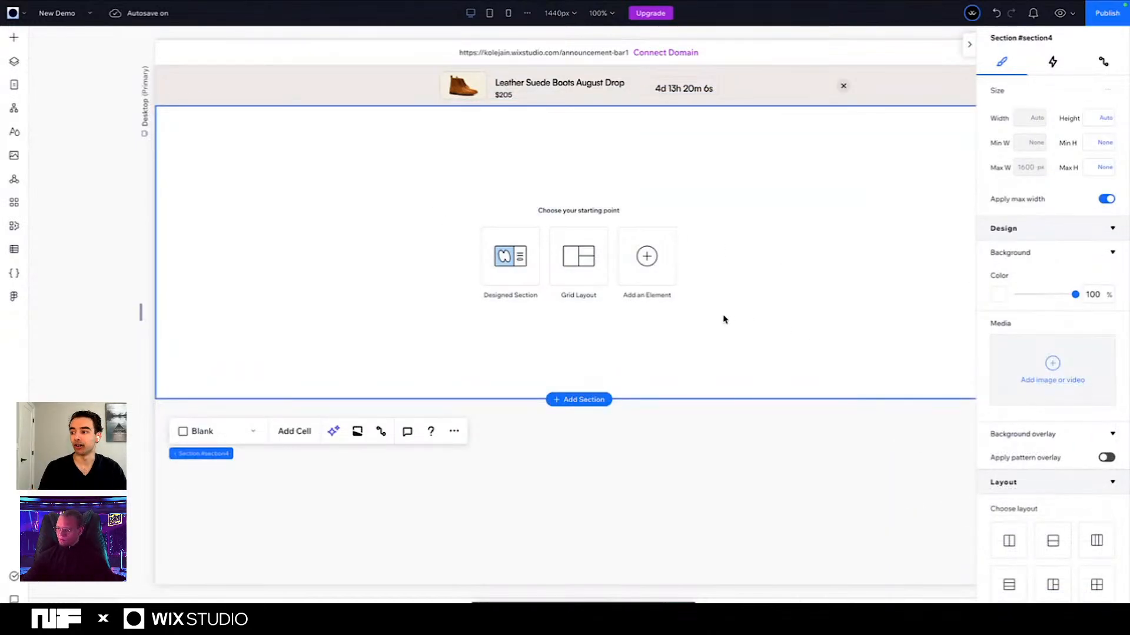
Step: Move the countdown text up slightly so it sits vertically centered in its outline box within the bar
{"action": "left_click", "coordinate": [682, 89]}
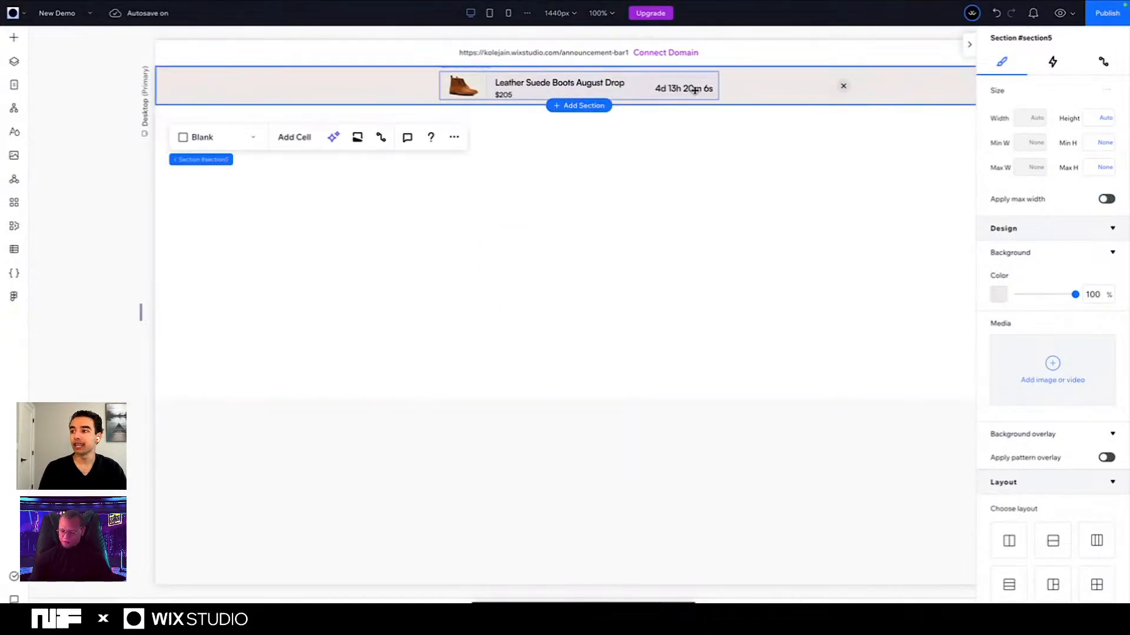
{"action": "left_click", "coordinate": [687, 88]}
{"action": "left_click", "coordinate": [686, 88]}
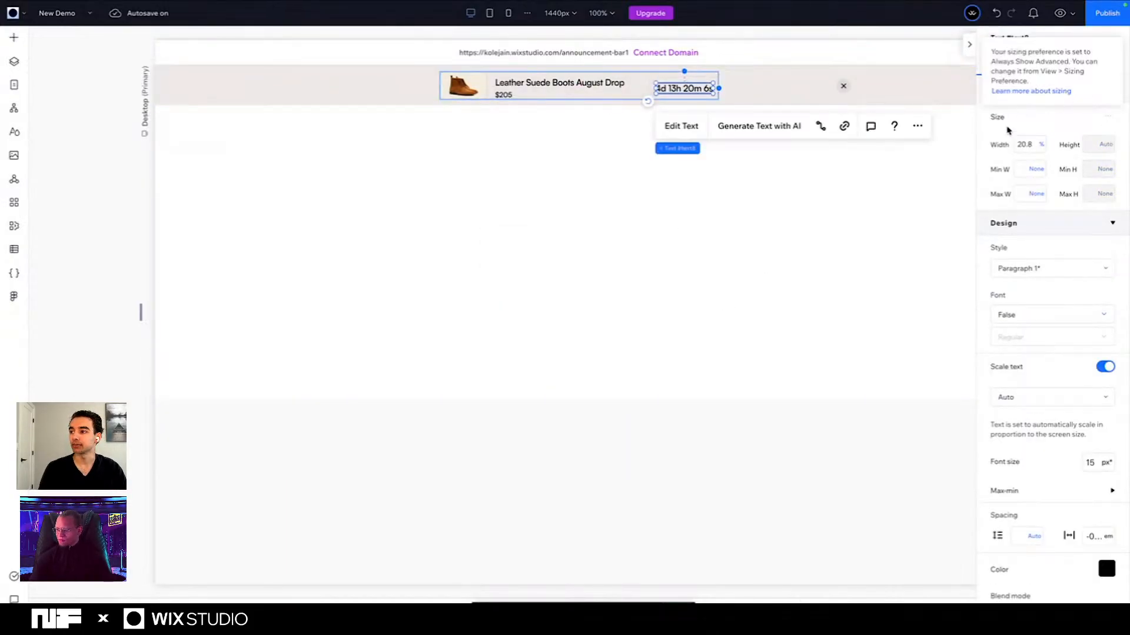
{"action": "left_click", "coordinate": [1014, 87]}
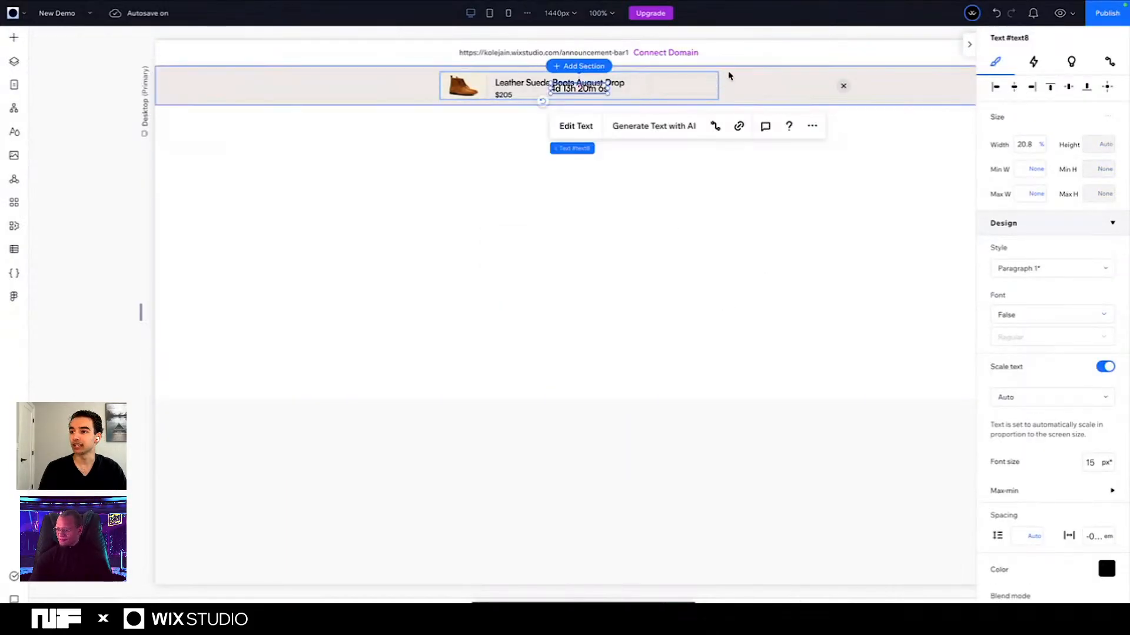
{"action": "key", "text": "ctrl+z"}
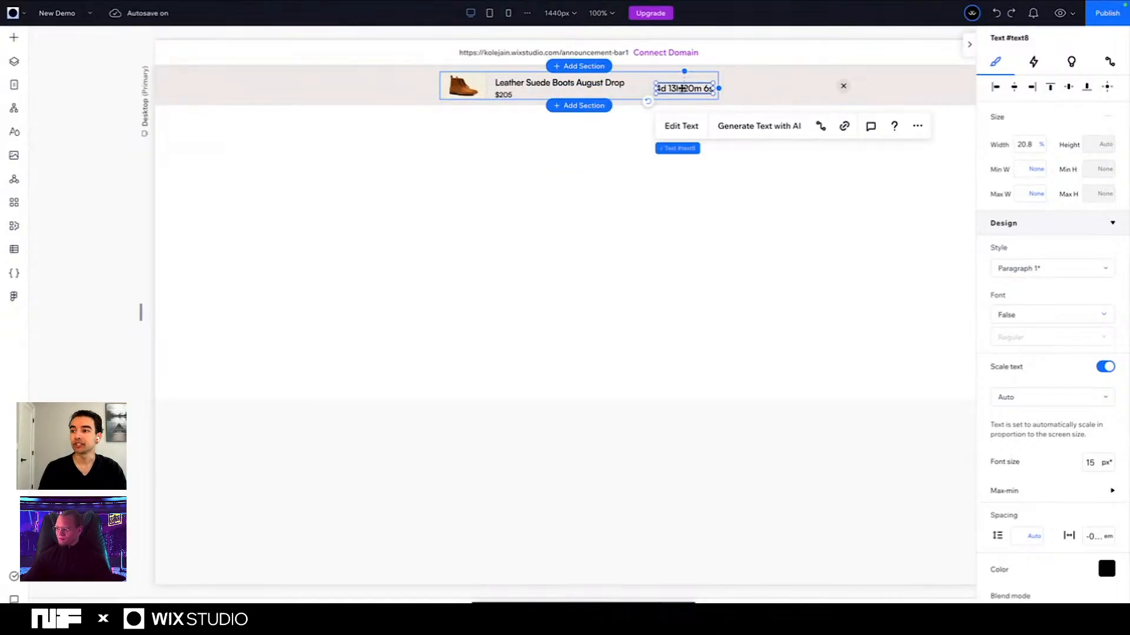
{"action": "left_click_drag", "start_coordinate": [682, 88], "coordinate": [681, 86]}
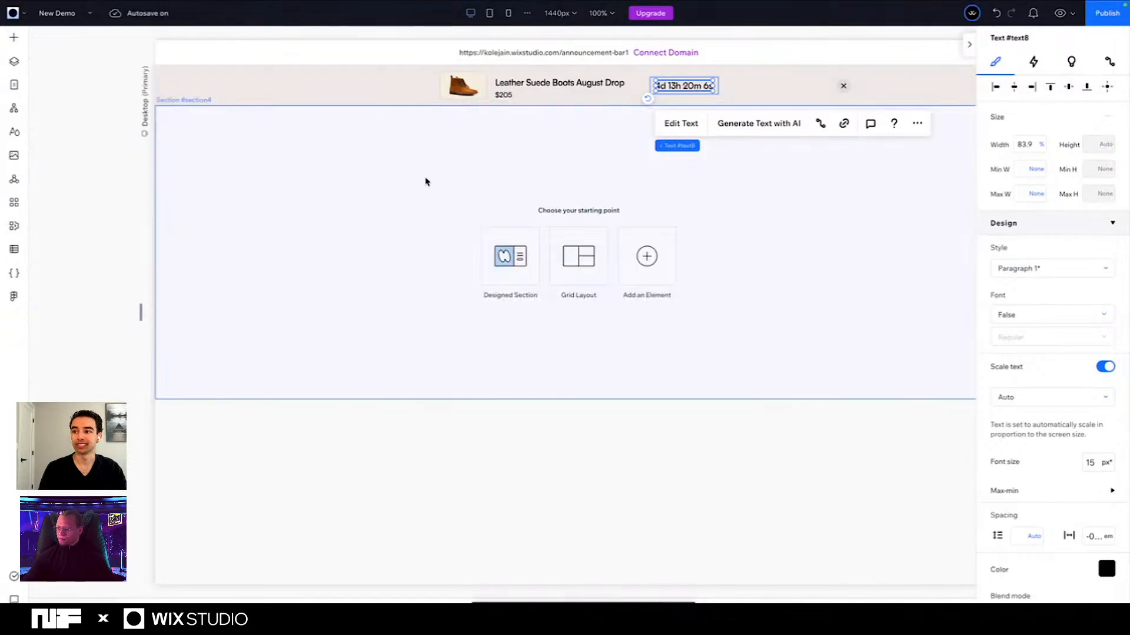
{"action": "left_click", "coordinate": [548, 116]}
Step: Nudge the product title and its price up together by four steps and reselect the container holding them
{"action": "left_click", "coordinate": [500, 84]}
{"action": "left_click", "coordinate": [500, 83]}
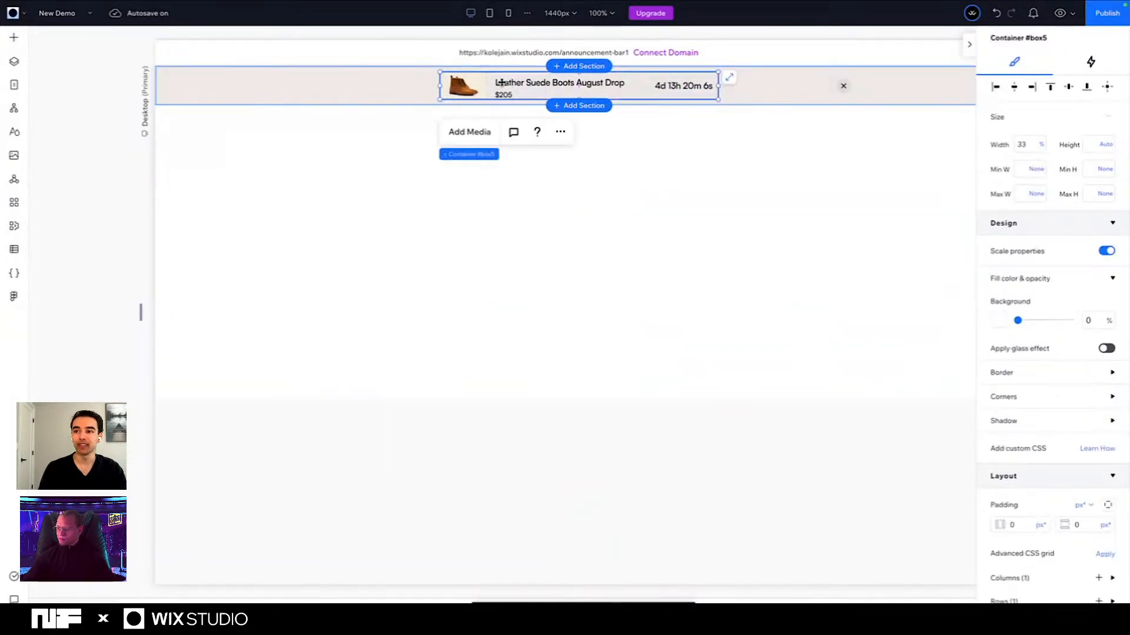
{"action": "left_click", "coordinate": [501, 83]}
{"action": "left_click", "coordinate": [504, 95], "text": "shift"}
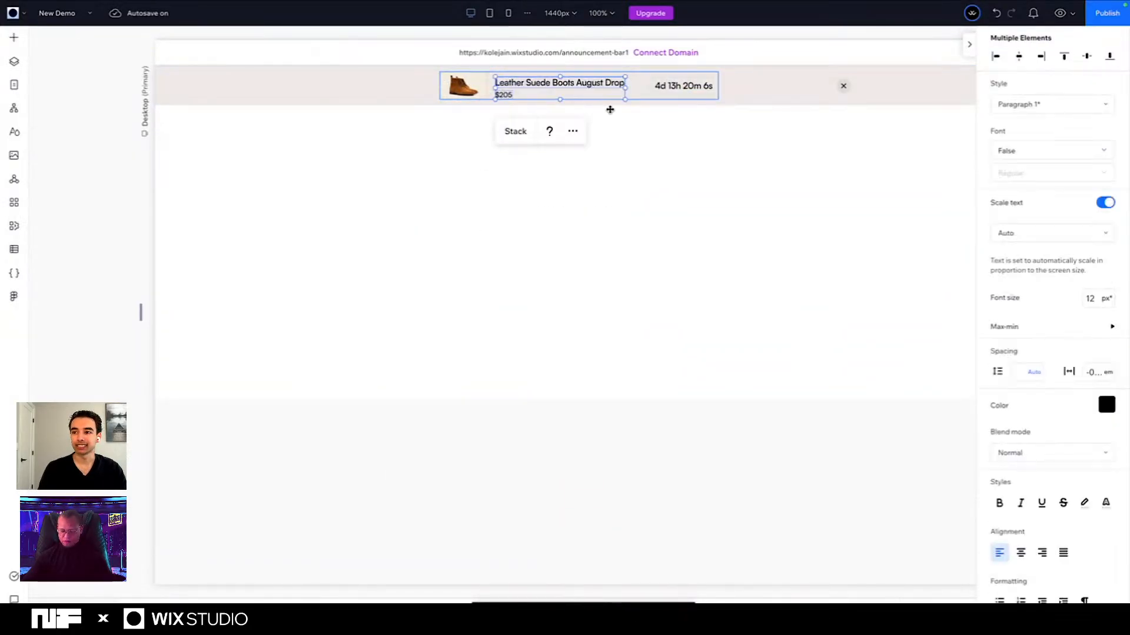
{"action": "key", "text": "Up"}
{"action": "key", "text": "Up"}
{"action": "key", "text": "Up"}
{"action": "key", "text": "Up"}
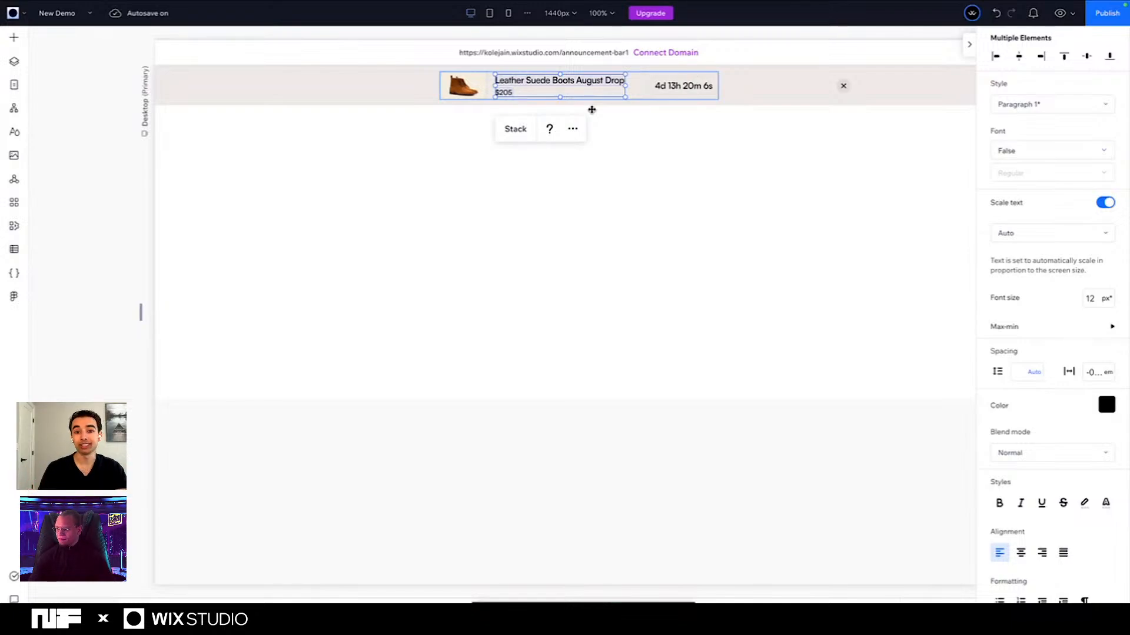
{"action": "left_click", "coordinate": [462, 160]}
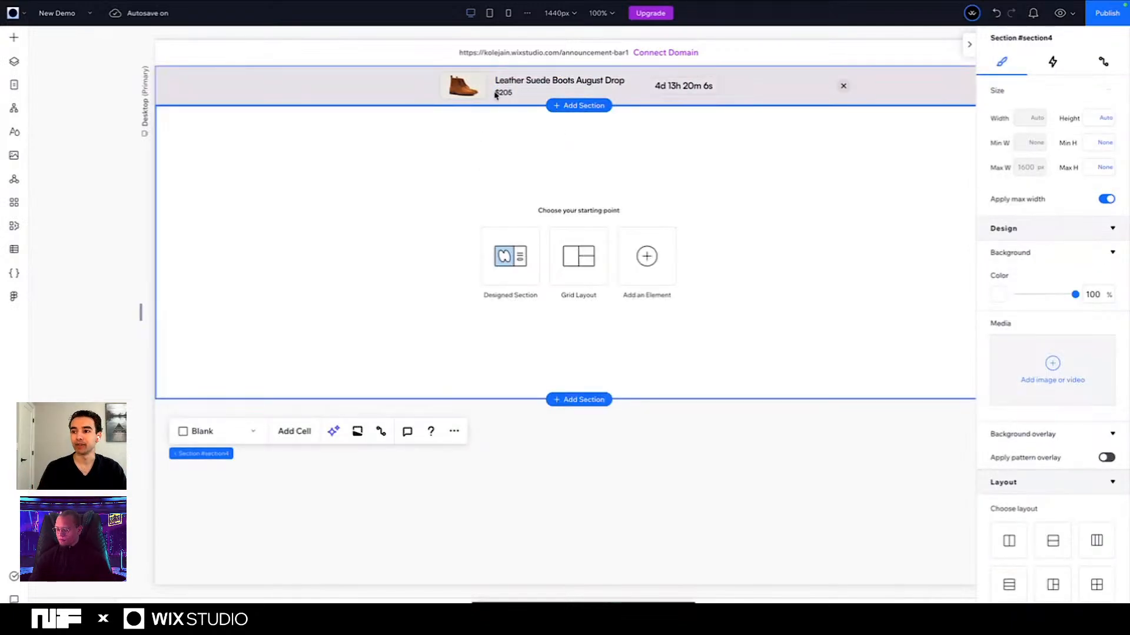
{"action": "left_click", "coordinate": [527, 83]}
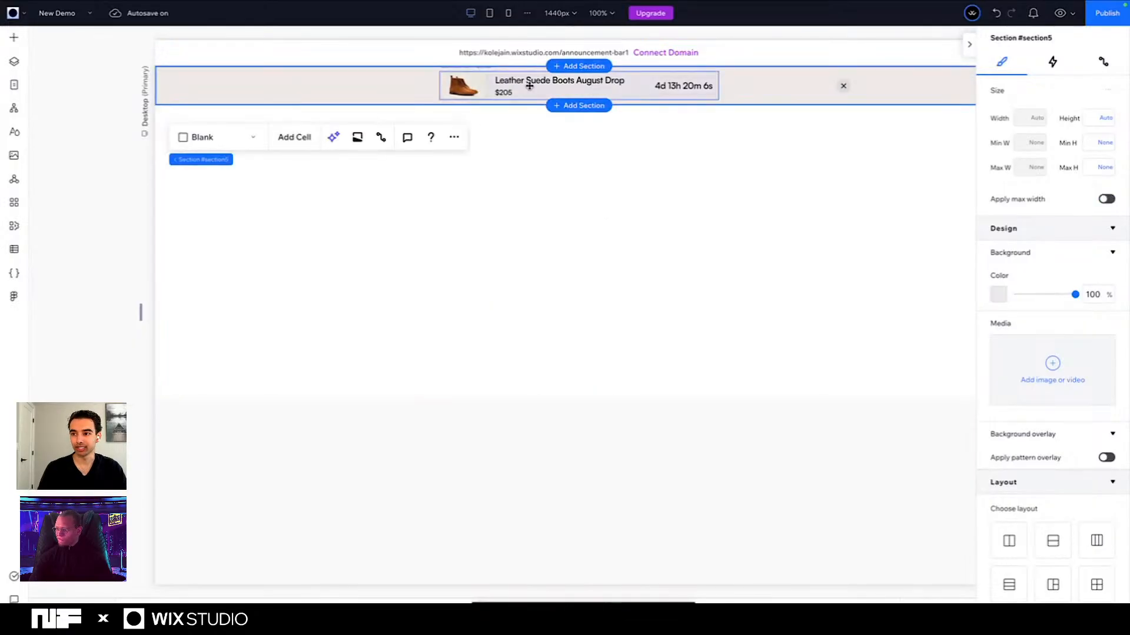
{"action": "left_click", "coordinate": [583, 83]}
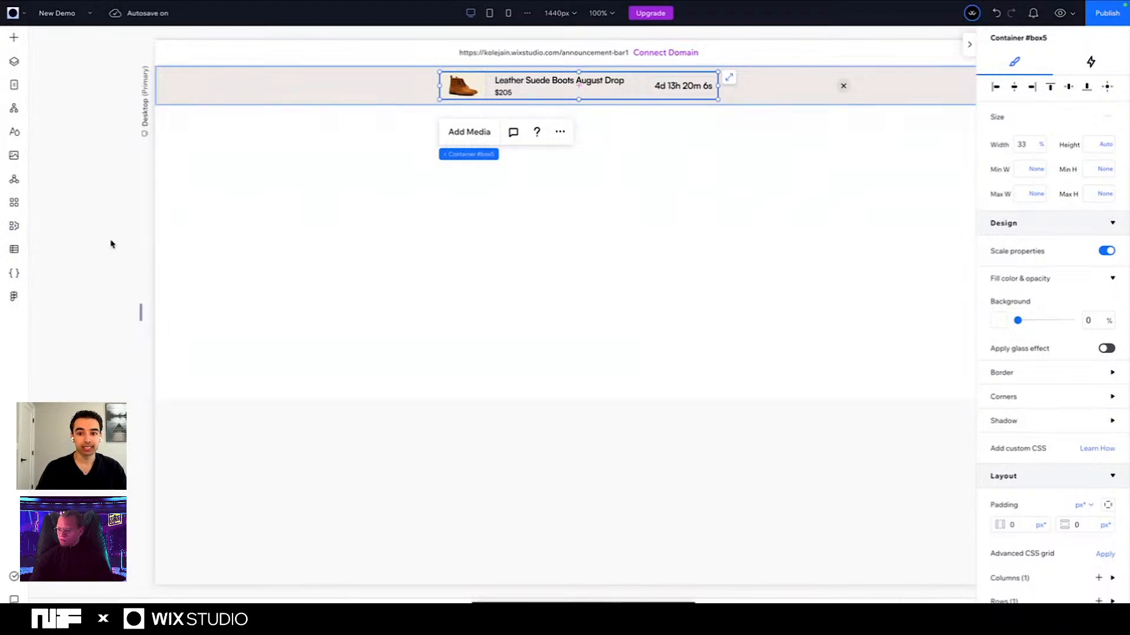
Step: Open the list of the site's own collections in the CMS
{"action": "left_click", "coordinate": [15, 252]}
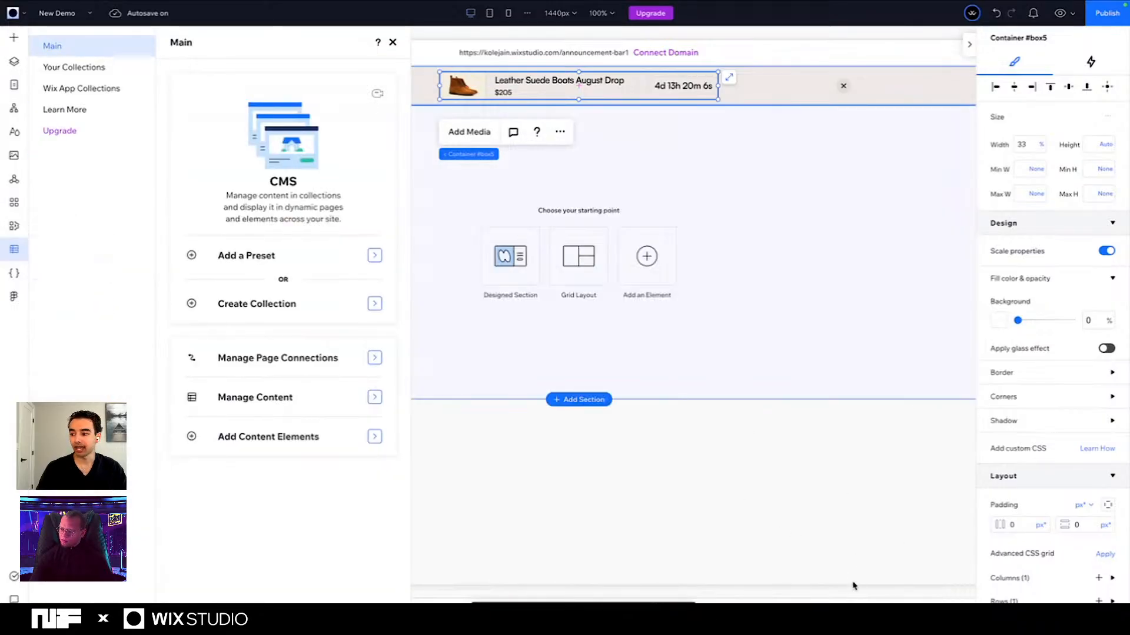
{"action": "left_click", "coordinate": [77, 71]}
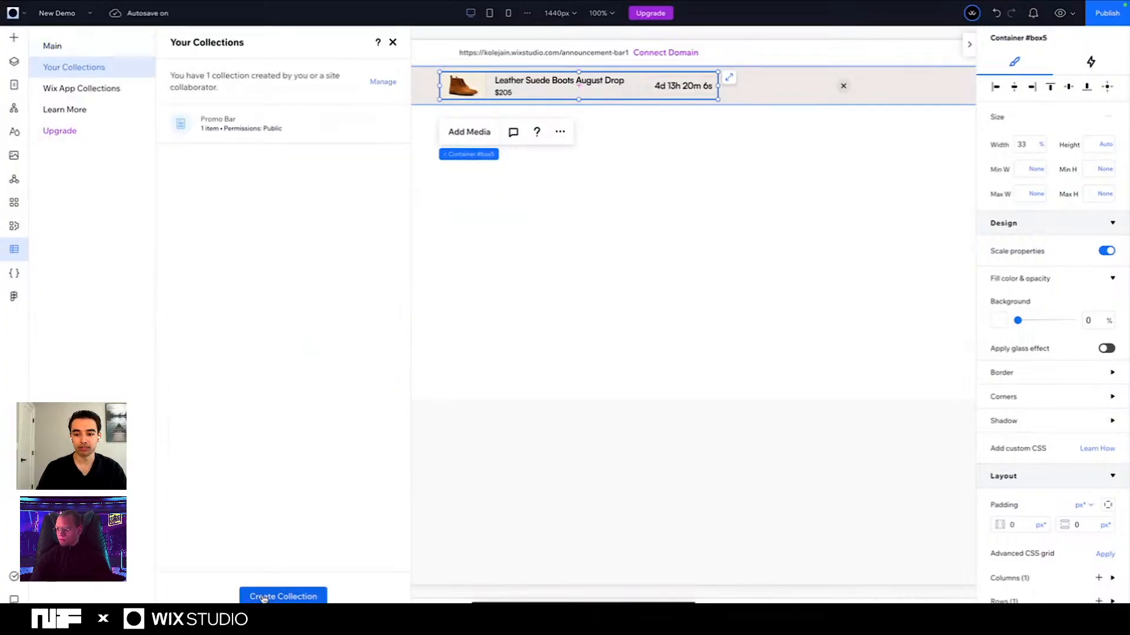
{"action": "left_click", "coordinate": [281, 597]}
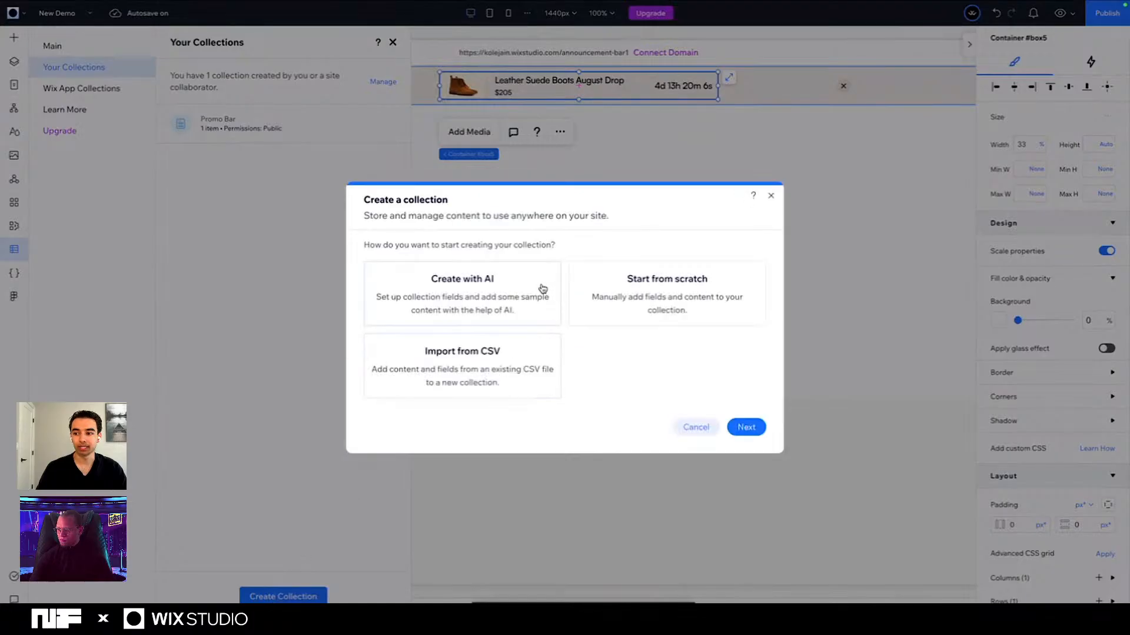
{"action": "left_click", "coordinate": [630, 290]}
{"action": "left_click", "coordinate": [746, 428]}
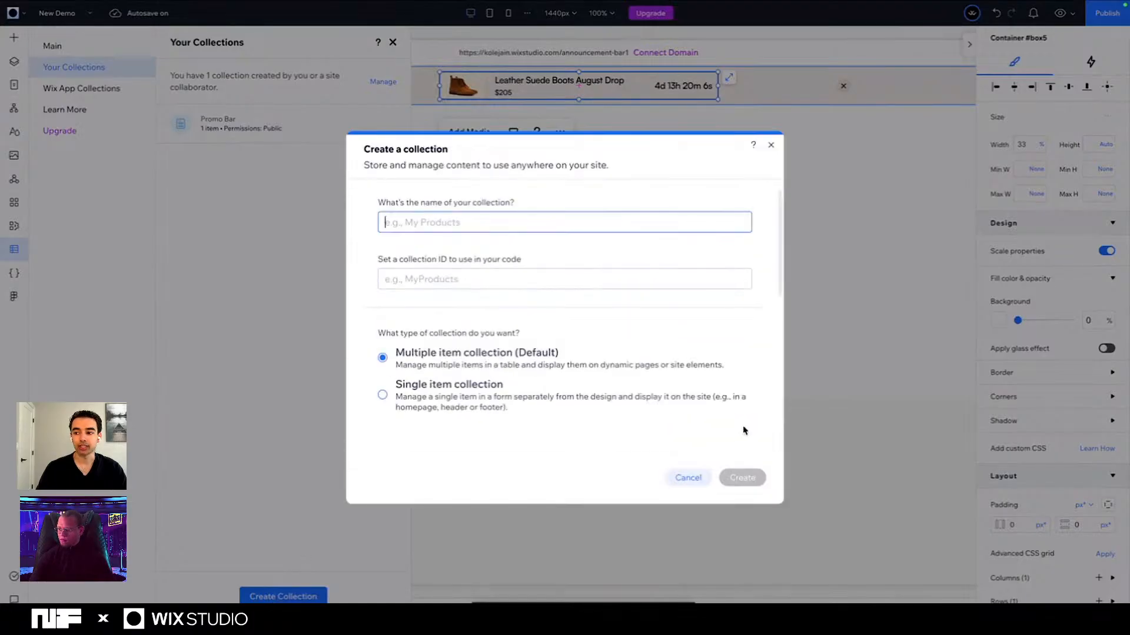
{"action": "left_click", "coordinate": [383, 396]}
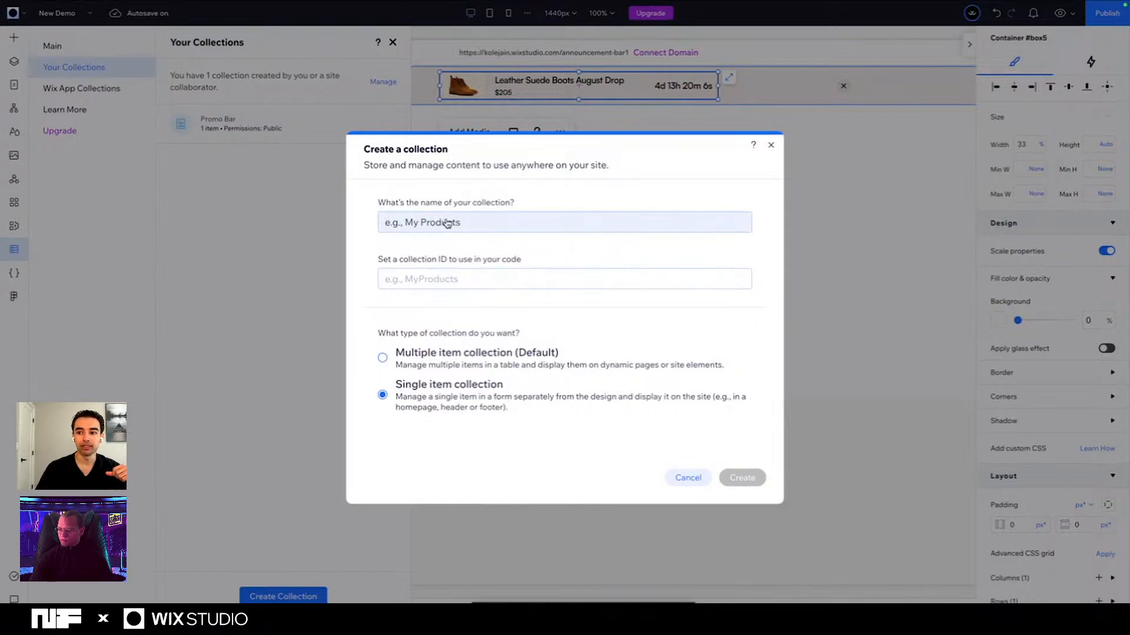
{"action": "left_click", "coordinate": [486, 223]}
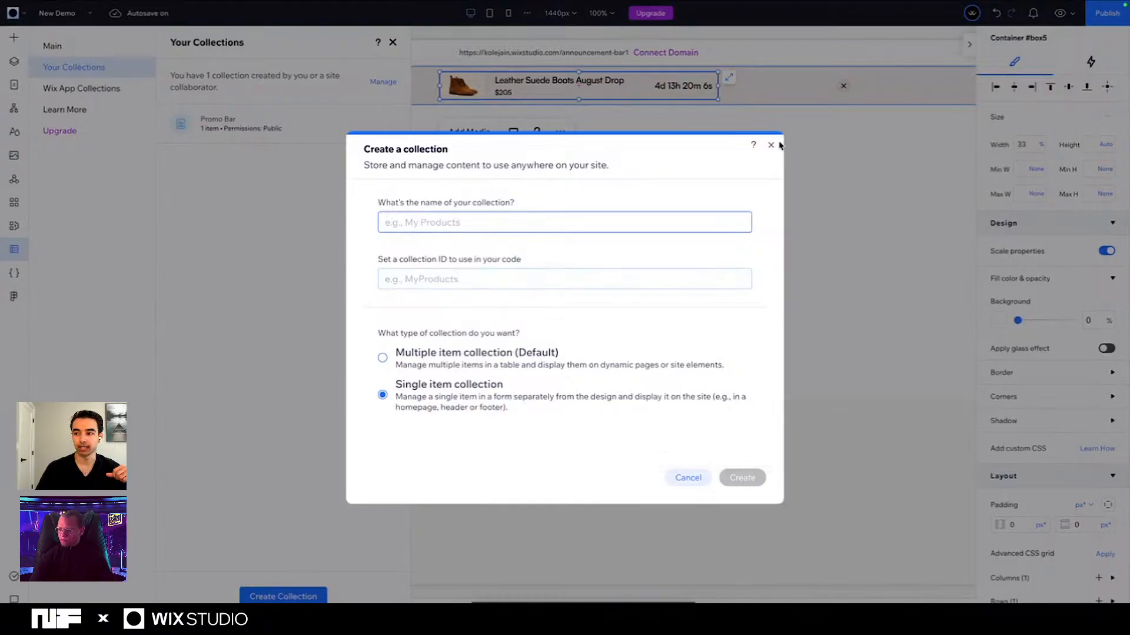
{"action": "left_click", "coordinate": [770, 145]}
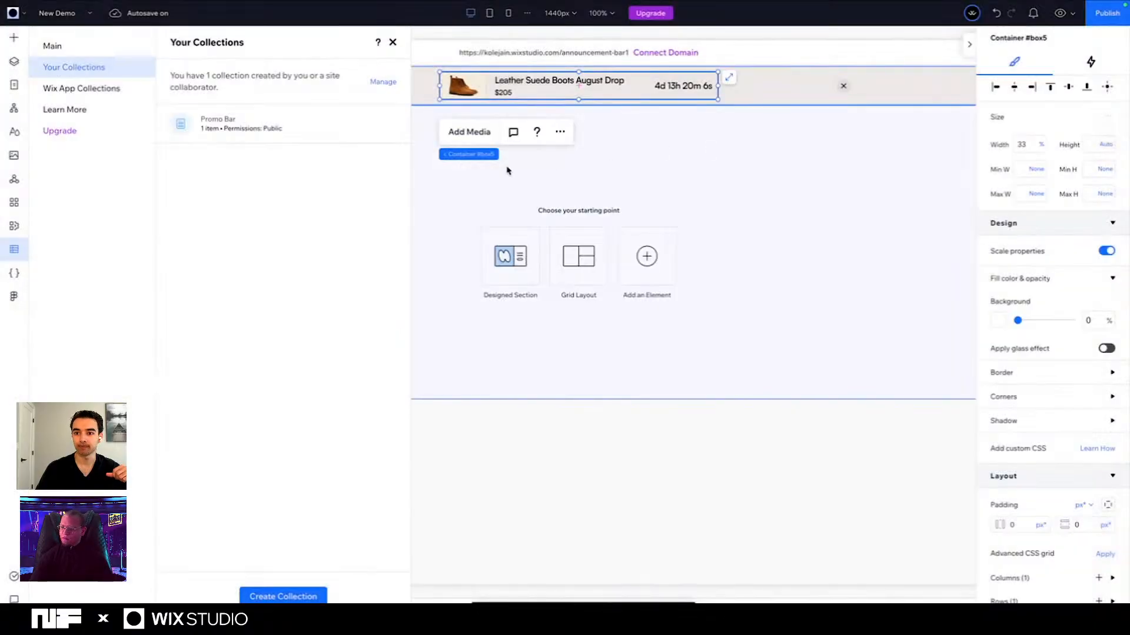
Step: Open the Promo Bar collection and examine its title, image, alt text, price, expiration and URL fields
{"action": "left_click", "coordinate": [307, 122]}
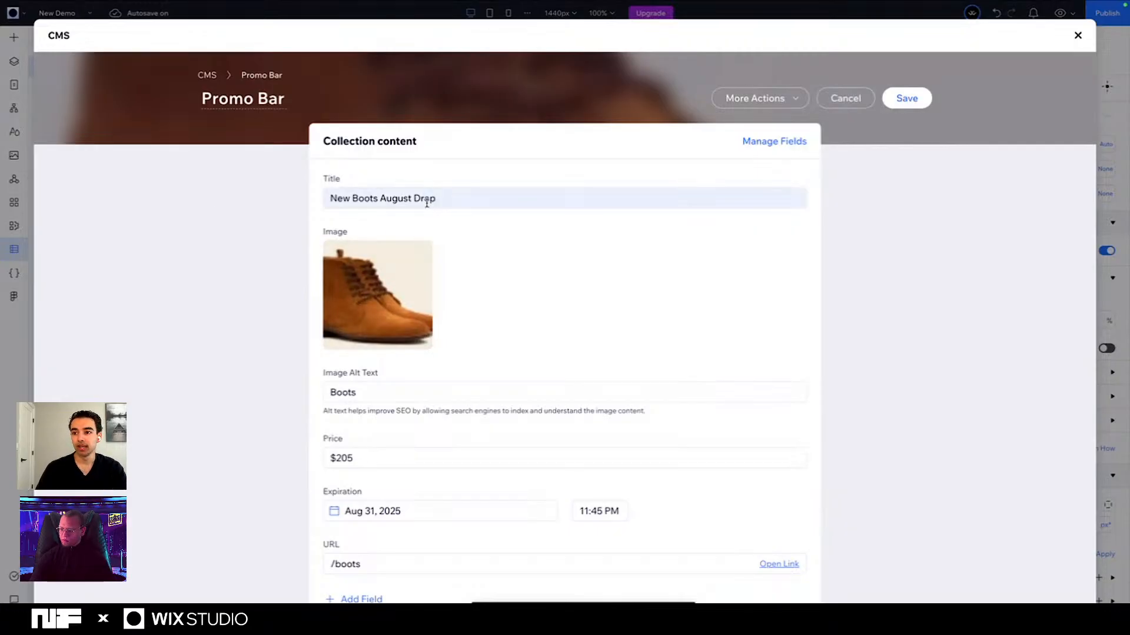
{"action": "left_click_drag", "start_coordinate": [435, 199], "coordinate": [311, 200]}
{"action": "left_click", "coordinate": [371, 222]}
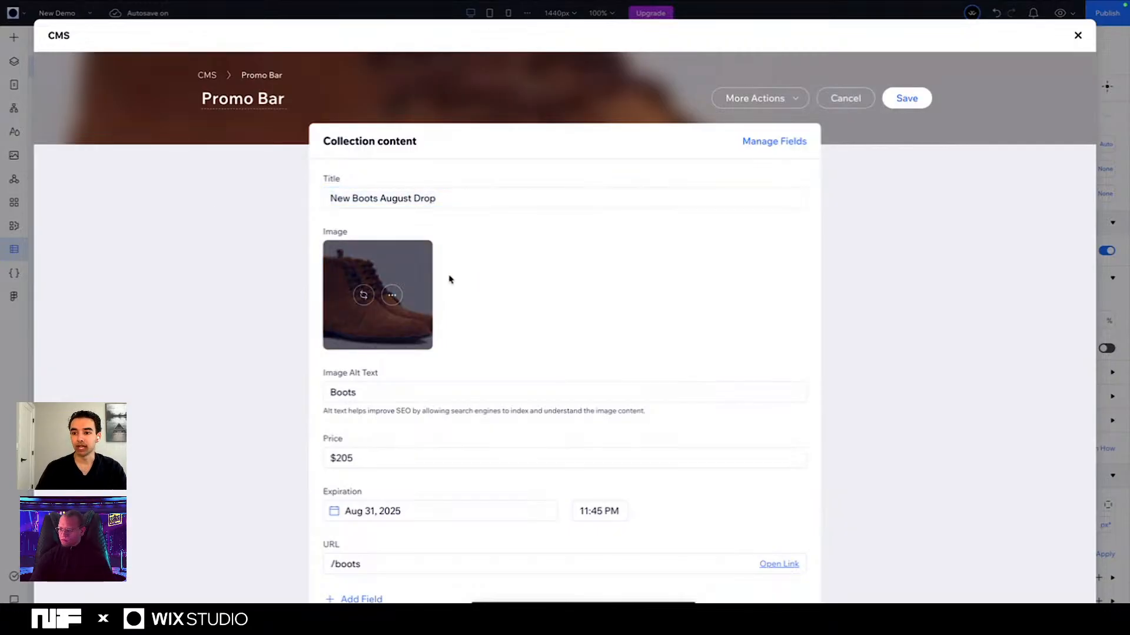
{"action": "scroll", "coordinate": [412, 265], "scroll_direction": "down", "scroll_amount": 2}
{"action": "left_click_drag", "start_coordinate": [358, 327], "coordinate": [326, 329]}
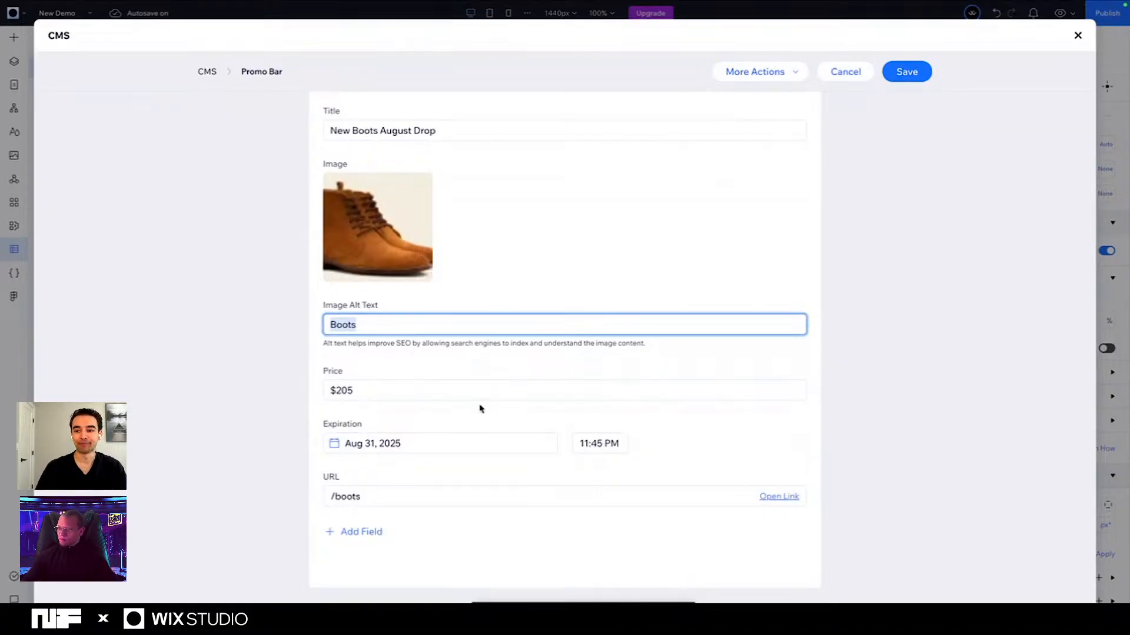
{"action": "left_click", "coordinate": [380, 391]}
{"action": "left_click_drag", "start_coordinate": [358, 391], "coordinate": [318, 393]}
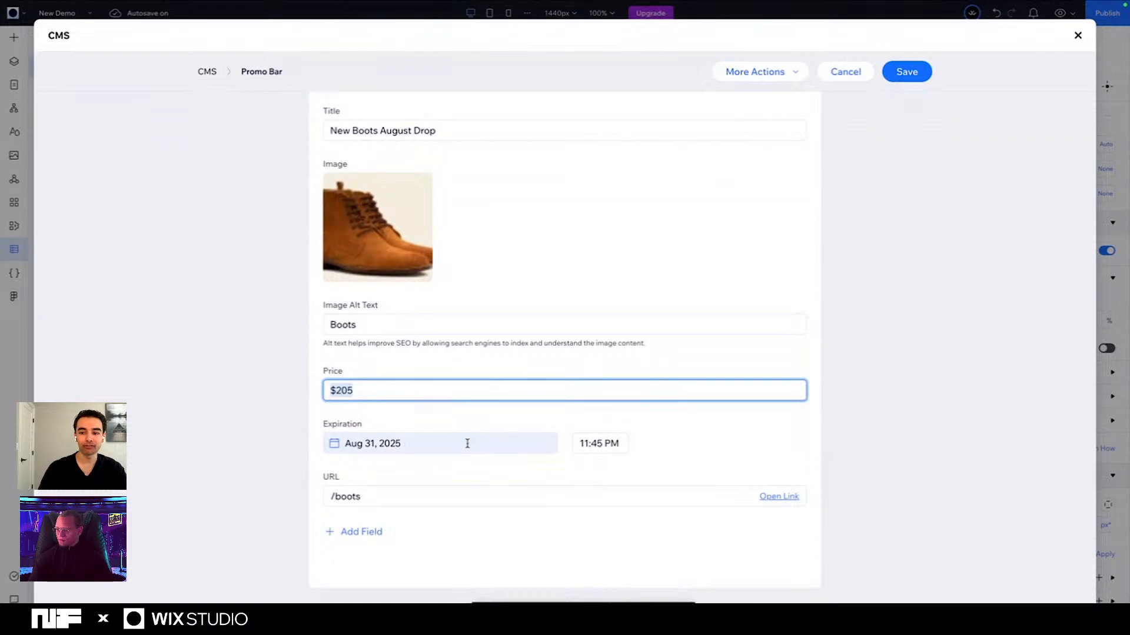
{"action": "left_click", "coordinate": [368, 496]}
{"action": "left_click_drag", "start_coordinate": [372, 496], "coordinate": [307, 501]}
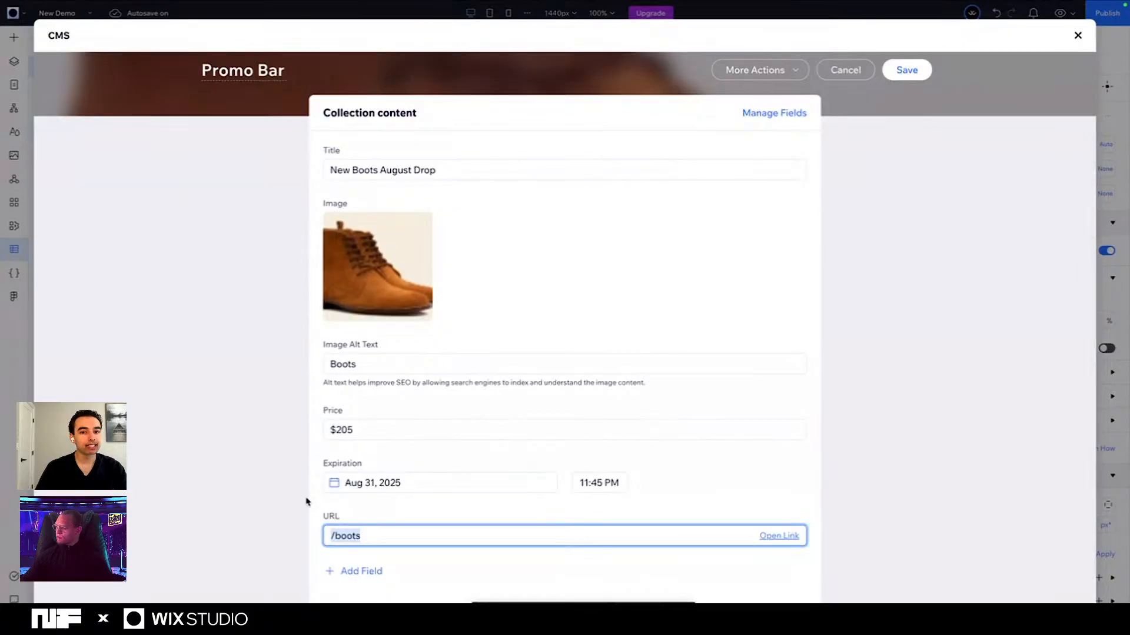
Step: Browse the site files and Media from Wix as replacement sources for the collection's image, and leave the image picker
{"action": "mouse_move", "coordinate": [342, 302]}
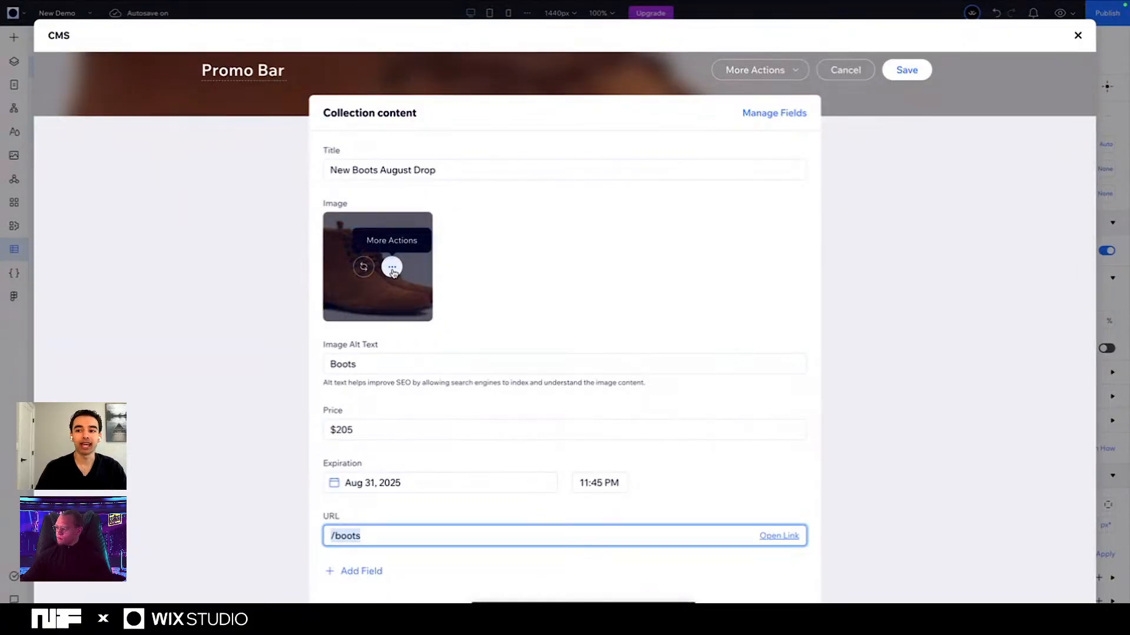
{"action": "left_click", "coordinate": [363, 266]}
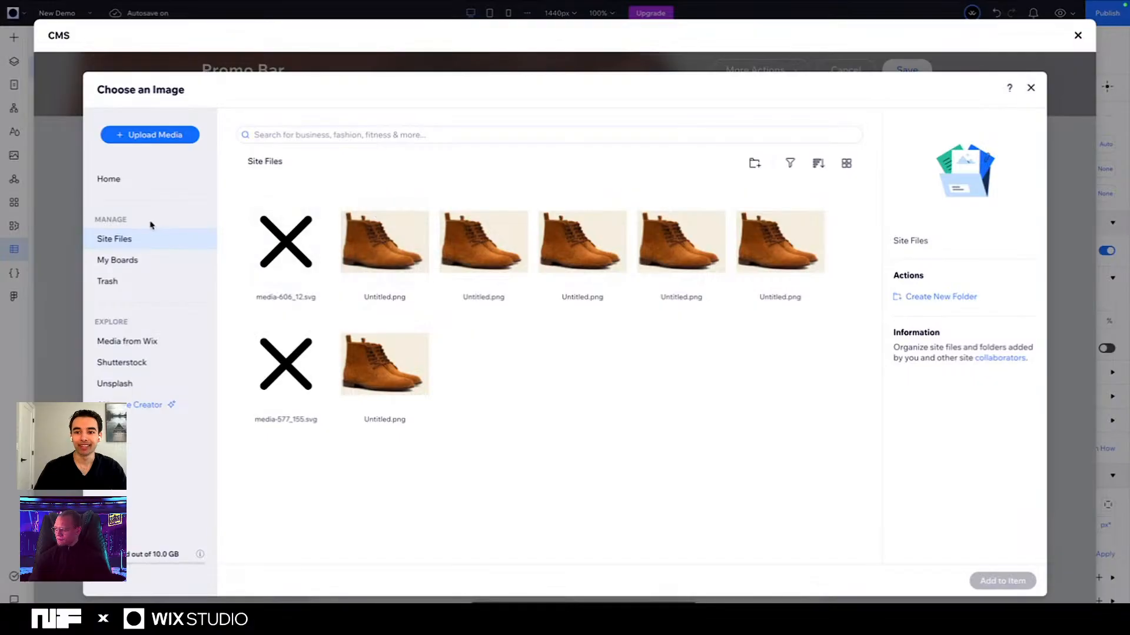
{"action": "left_click", "coordinate": [144, 340]}
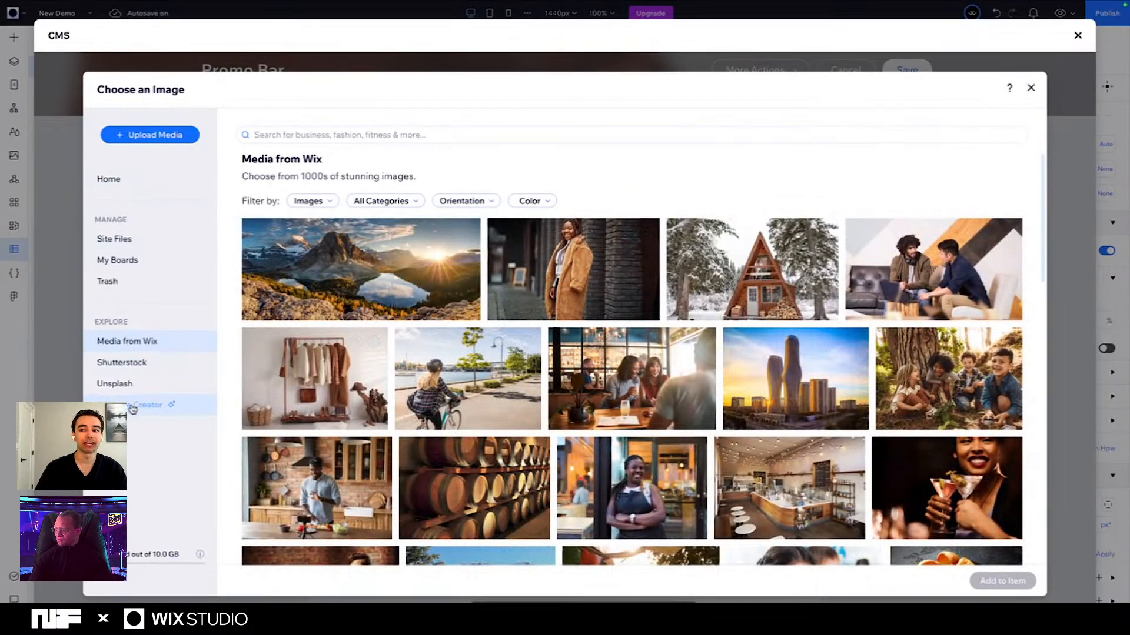
{"action": "left_click", "coordinate": [1031, 87]}
Step: Save the Promo Bar collection's content and close the CMS window
{"action": "scroll", "coordinate": [688, 211], "scroll_direction": "down", "scroll_amount": 1}
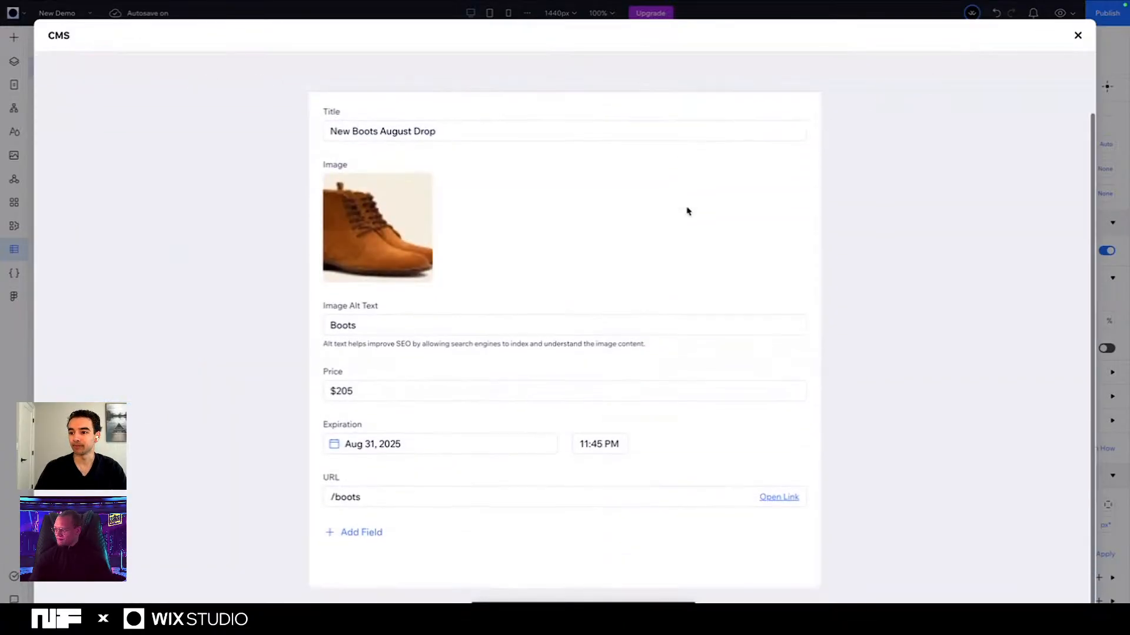
{"action": "left_click", "coordinate": [924, 101]}
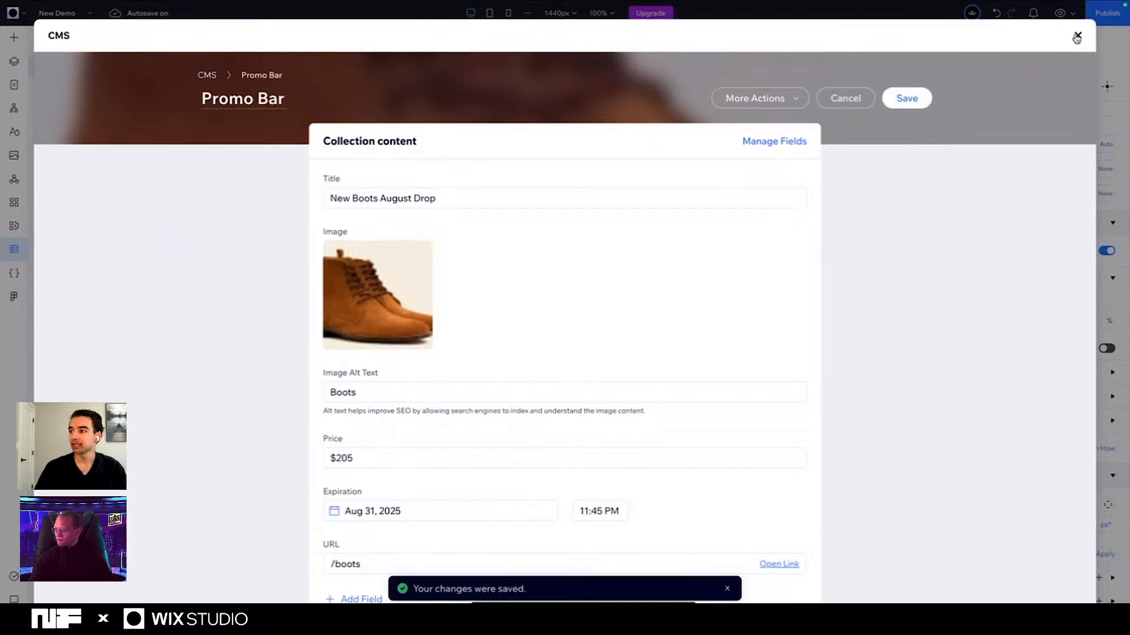
{"action": "left_click", "coordinate": [1077, 36]}
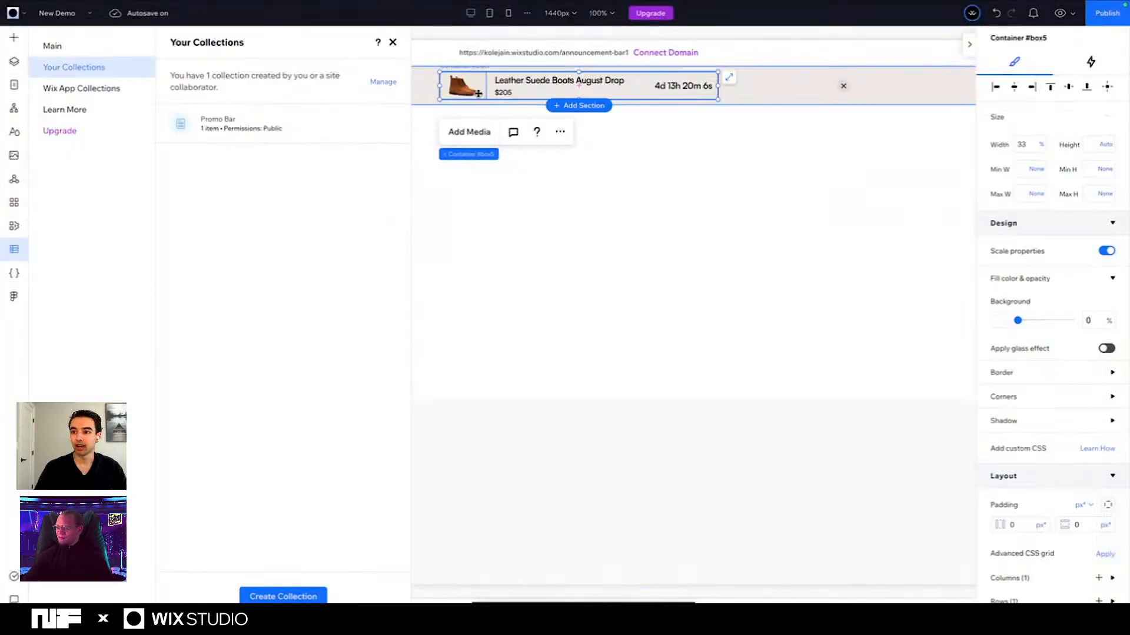
Step: Start a new dataset for the boot image in the announcement bar, using the Promo Bar collection
{"action": "left_click", "coordinate": [451, 90]}
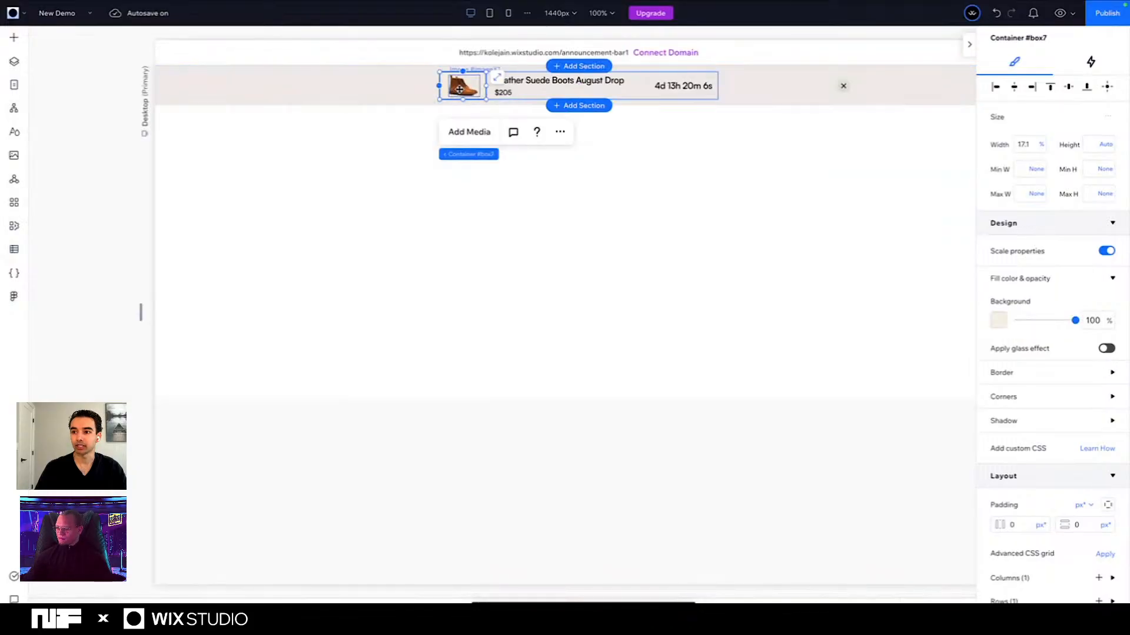
{"action": "left_click", "coordinate": [460, 89]}
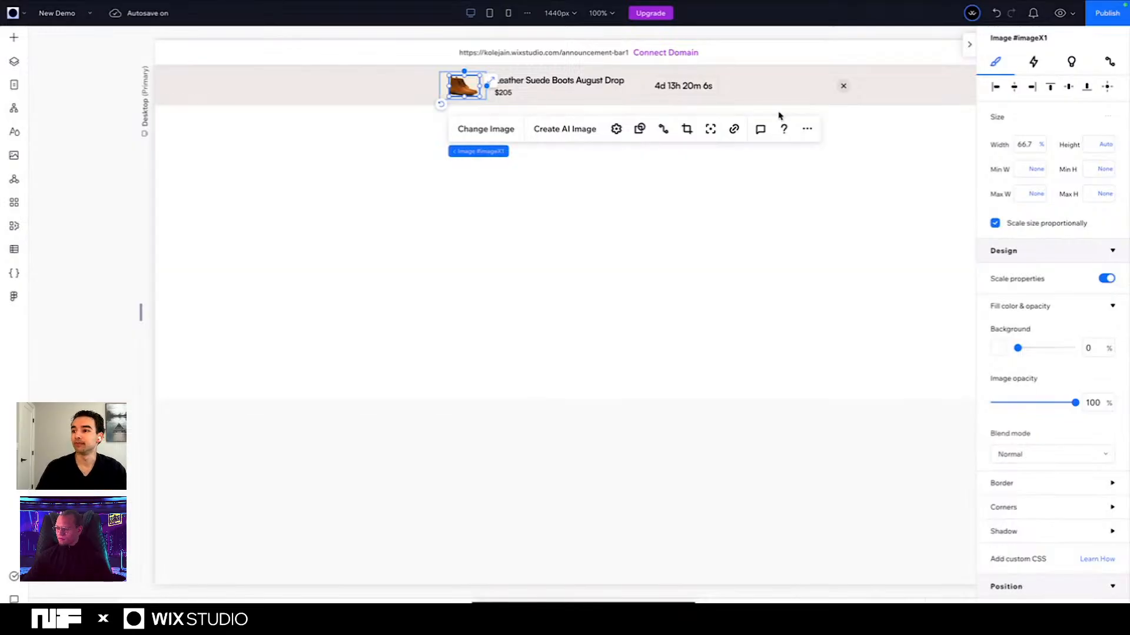
{"action": "left_click", "coordinate": [664, 130]}
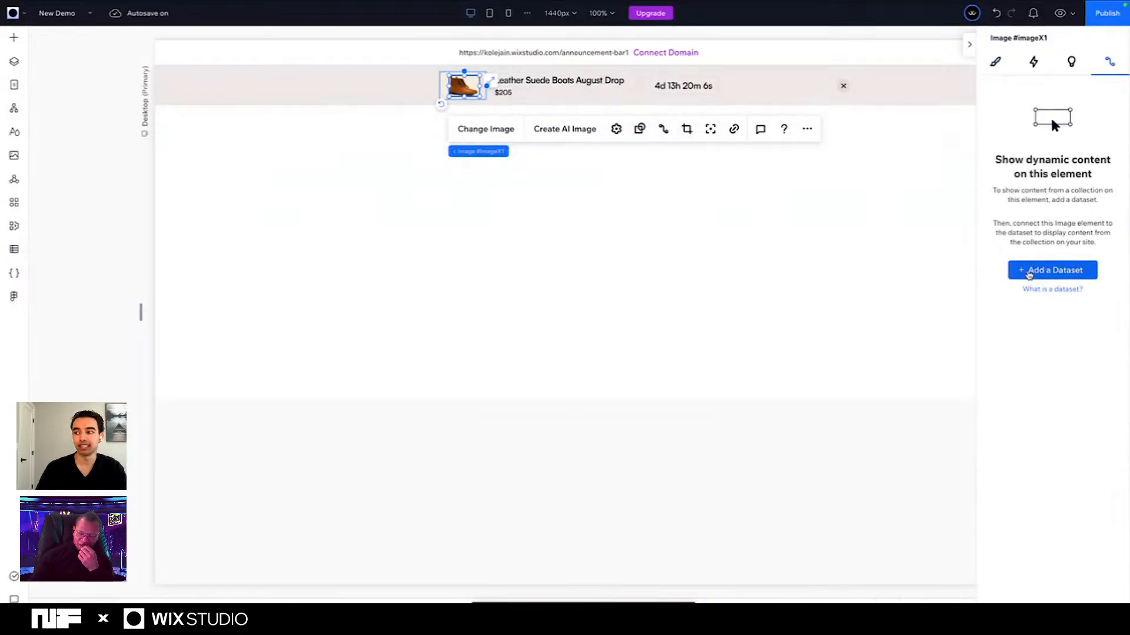
{"action": "left_click", "coordinate": [1034, 280]}
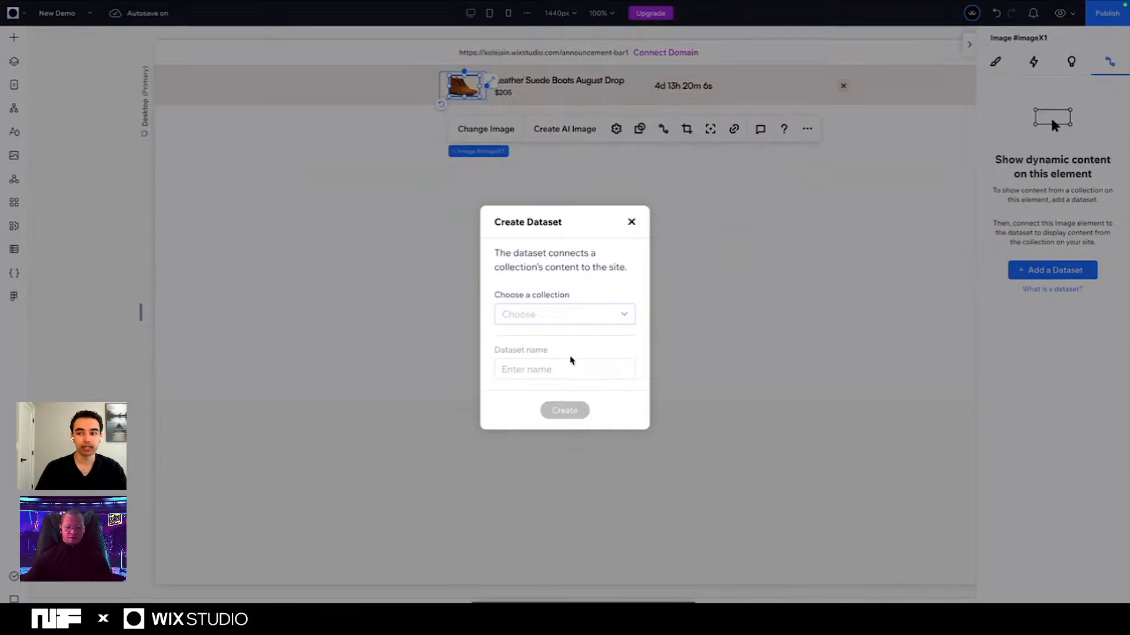
{"action": "left_click", "coordinate": [548, 326]}
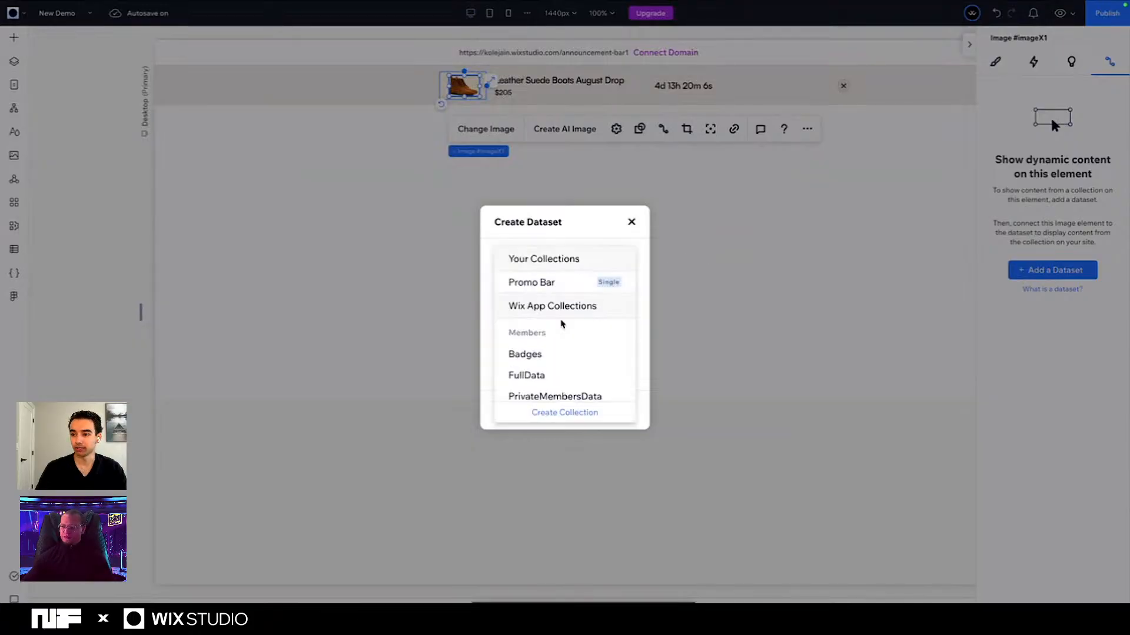
{"action": "left_click", "coordinate": [562, 289]}
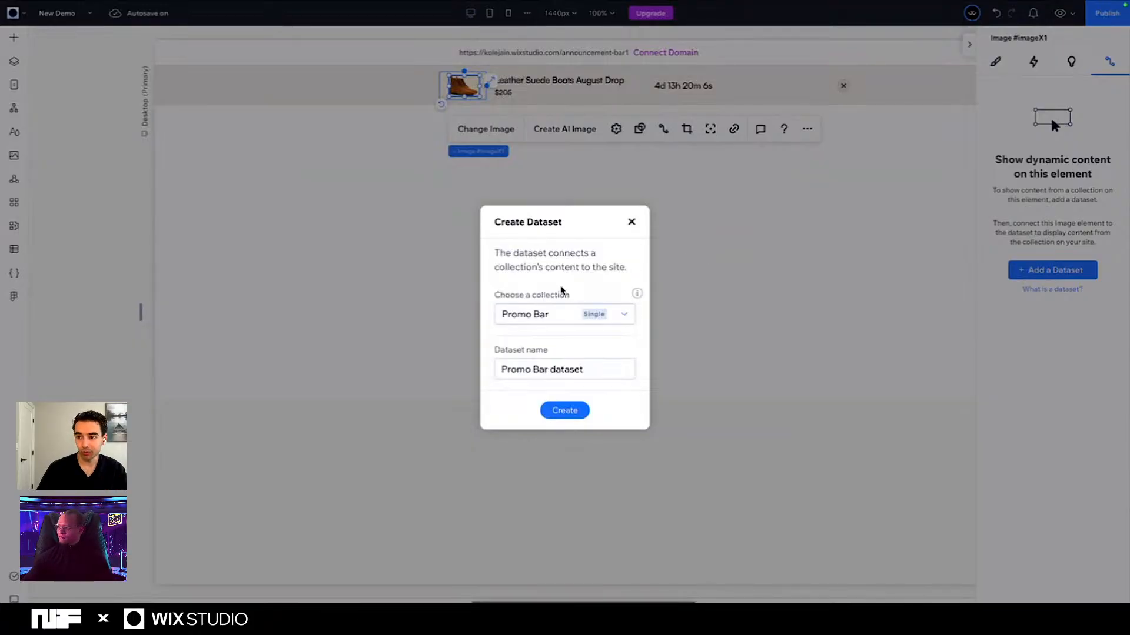
Step: Shorten the dataset's name to Promo Bar and create the dataset
{"action": "left_click", "coordinate": [569, 365]}
{"action": "left_click", "coordinate": [593, 367]}
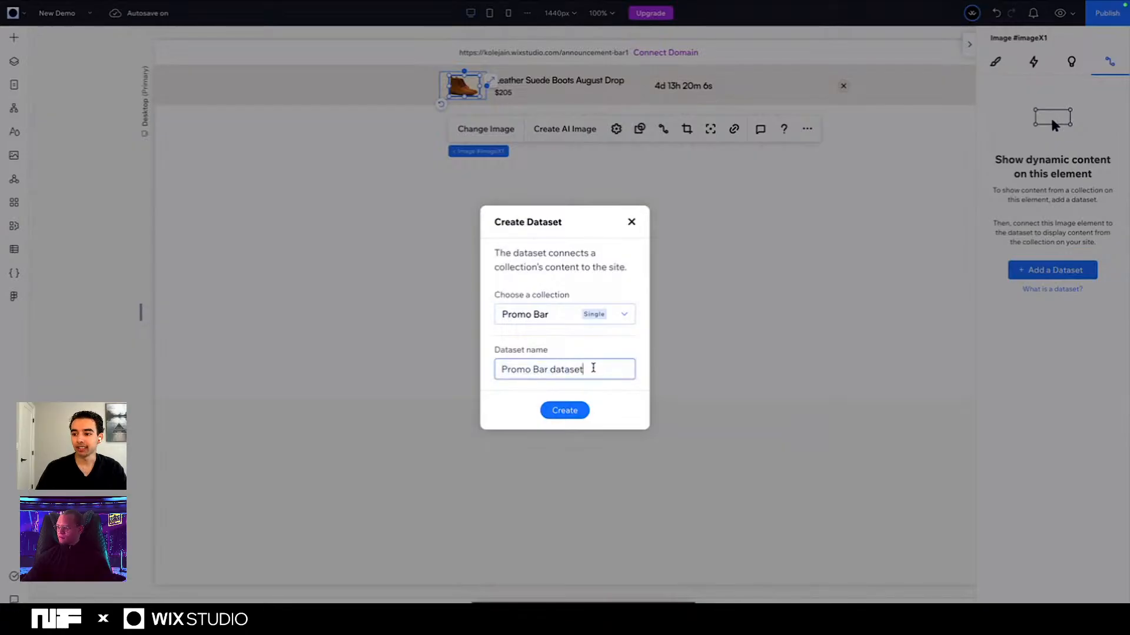
{"action": "left_click_drag", "start_coordinate": [584, 369], "coordinate": [547, 368]}
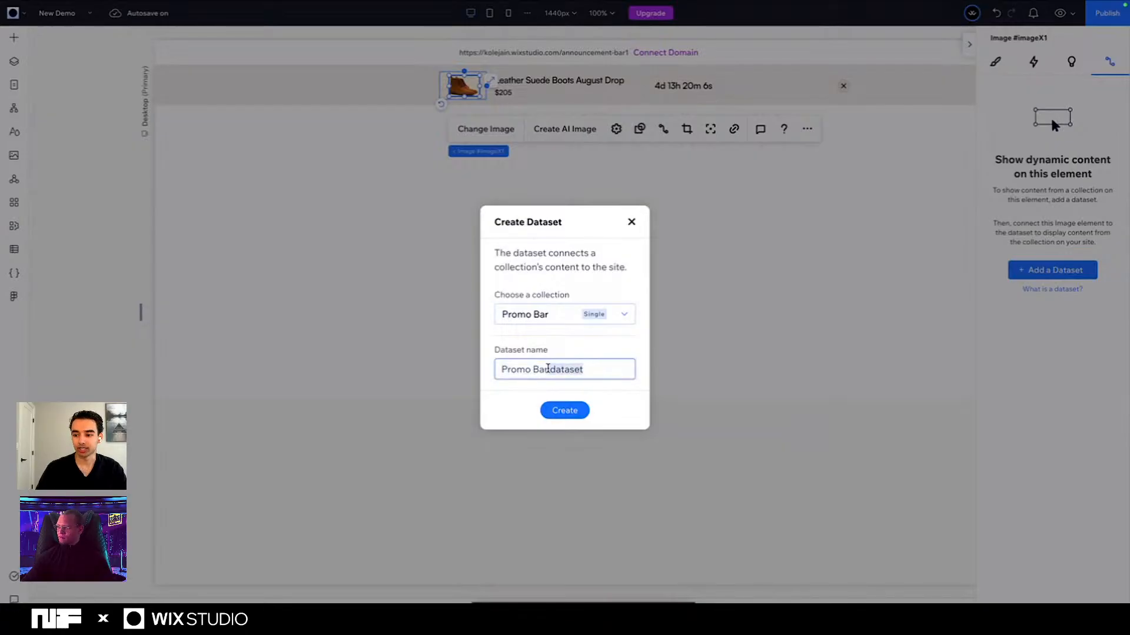
{"action": "key", "text": "BackSpace"}
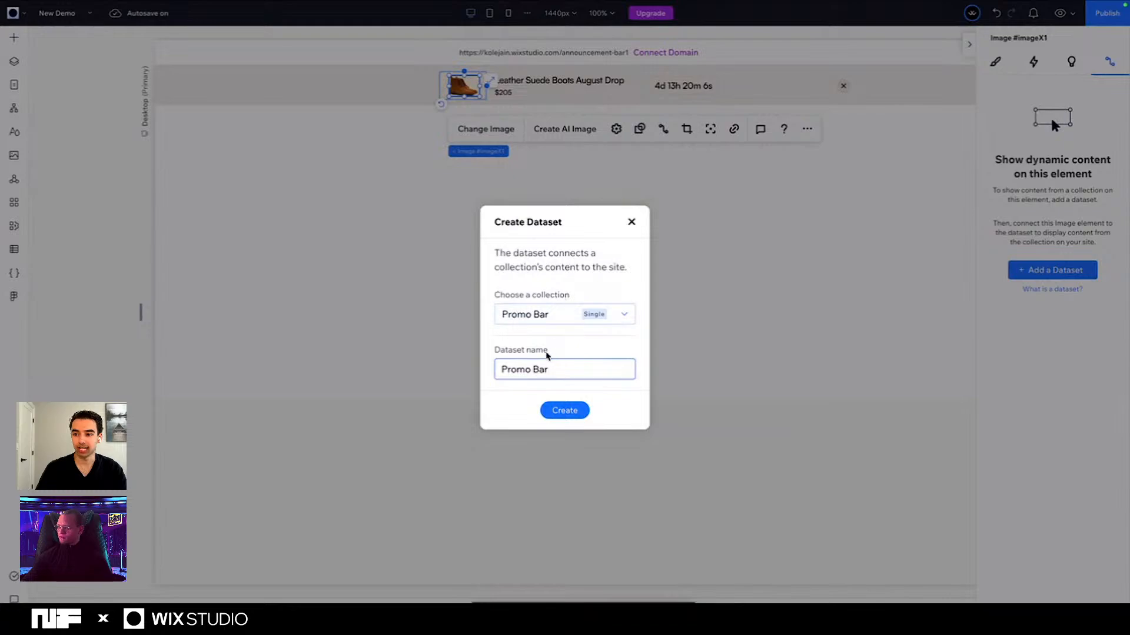
{"action": "mouse_move", "coordinate": [642, 299]}
{"action": "left_click", "coordinate": [575, 410]}
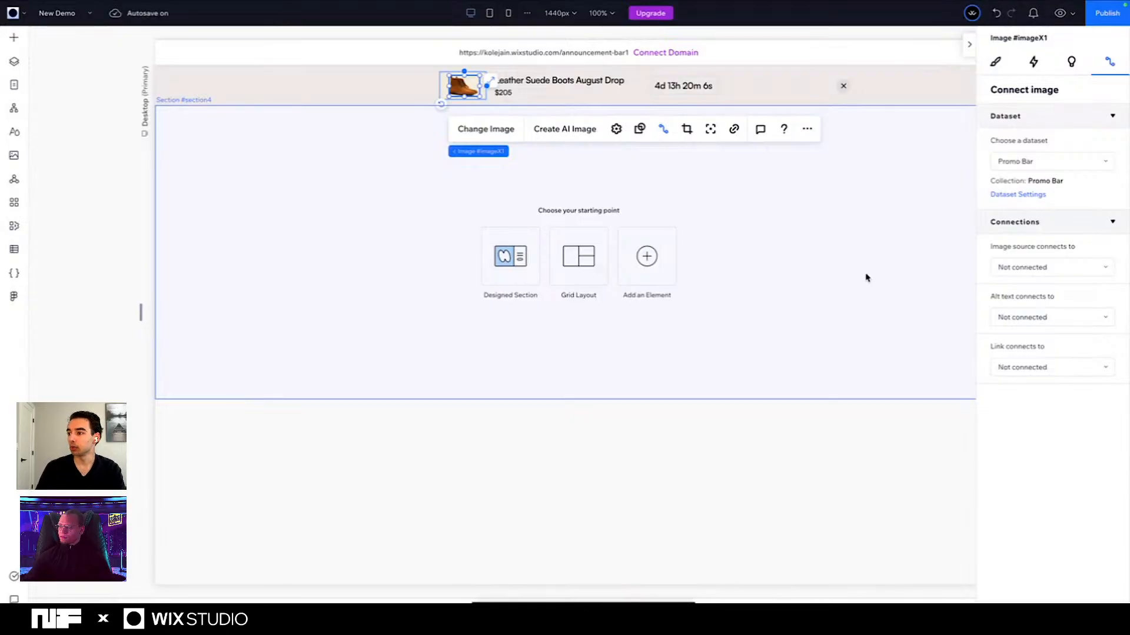
Step: Connect the boot image's source to the Image field and its alt text to the Image Alt Text field
{"action": "left_click", "coordinate": [1032, 269]}
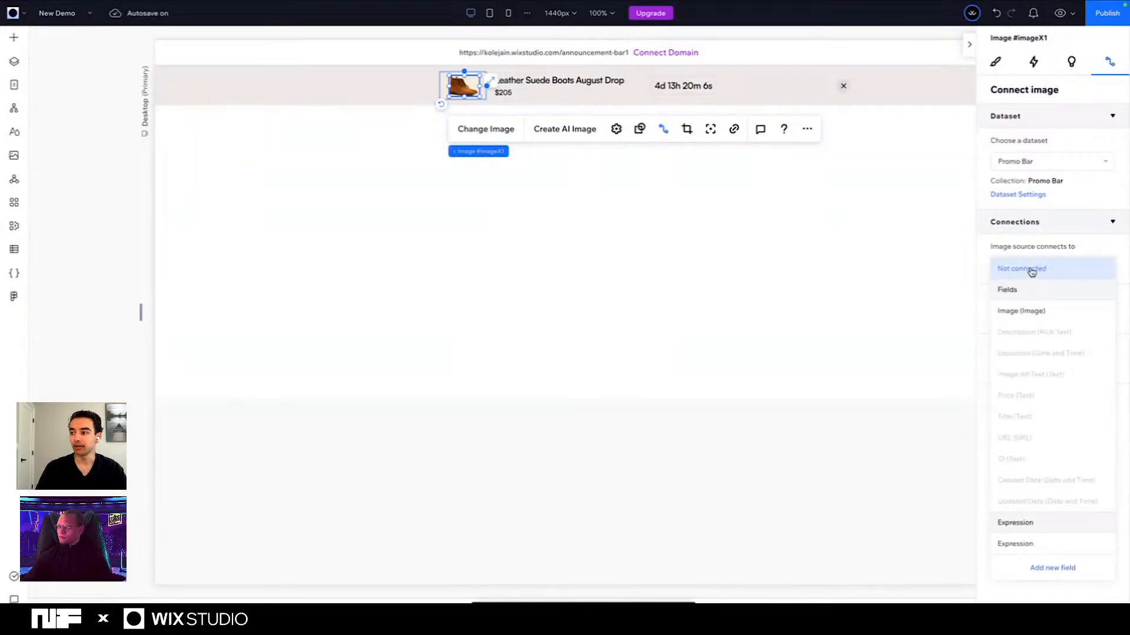
{"action": "left_click", "coordinate": [1019, 312]}
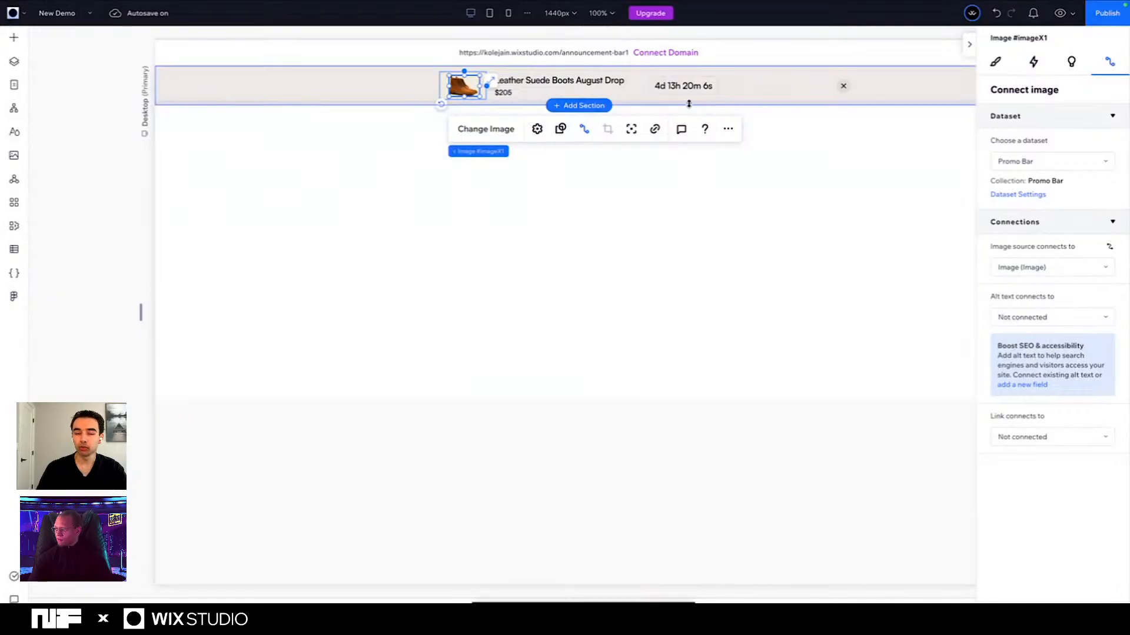
{"action": "left_click", "coordinate": [1046, 319]}
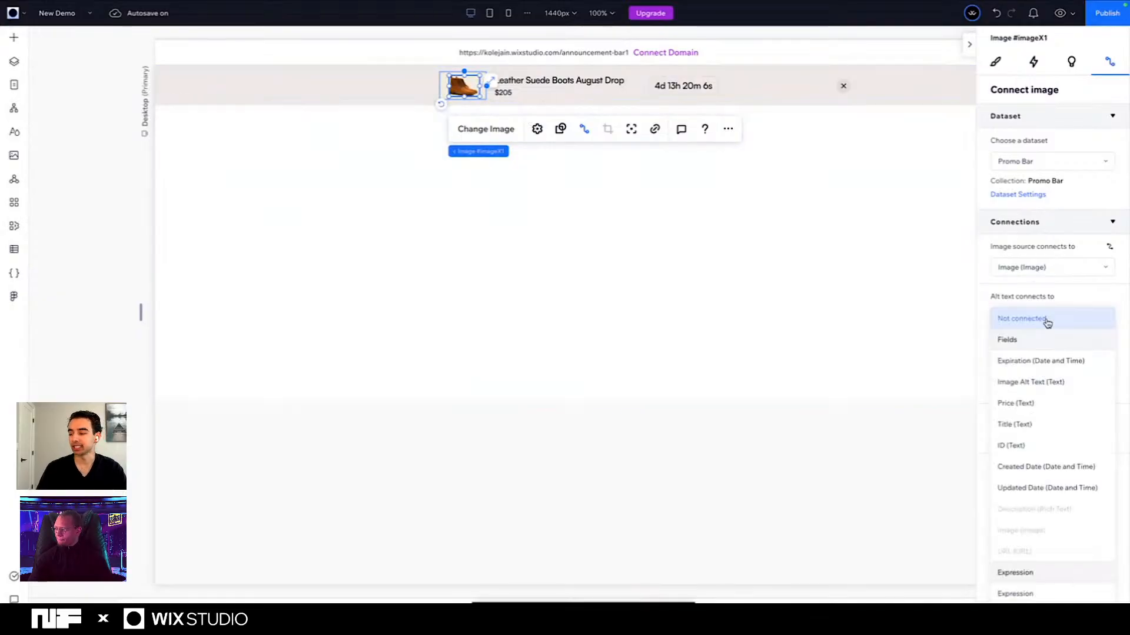
{"action": "left_click", "coordinate": [1023, 385]}
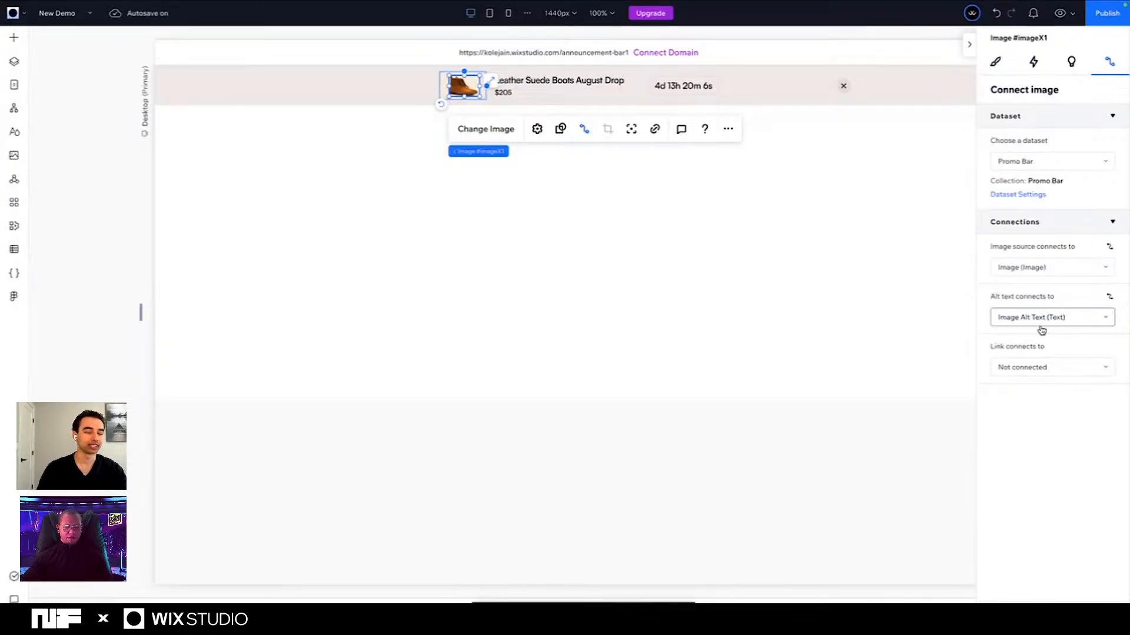
Step: Connect the product title text in the announcement bar to the Title field of the Promo Bar dataset
{"action": "left_click", "coordinate": [528, 81]}
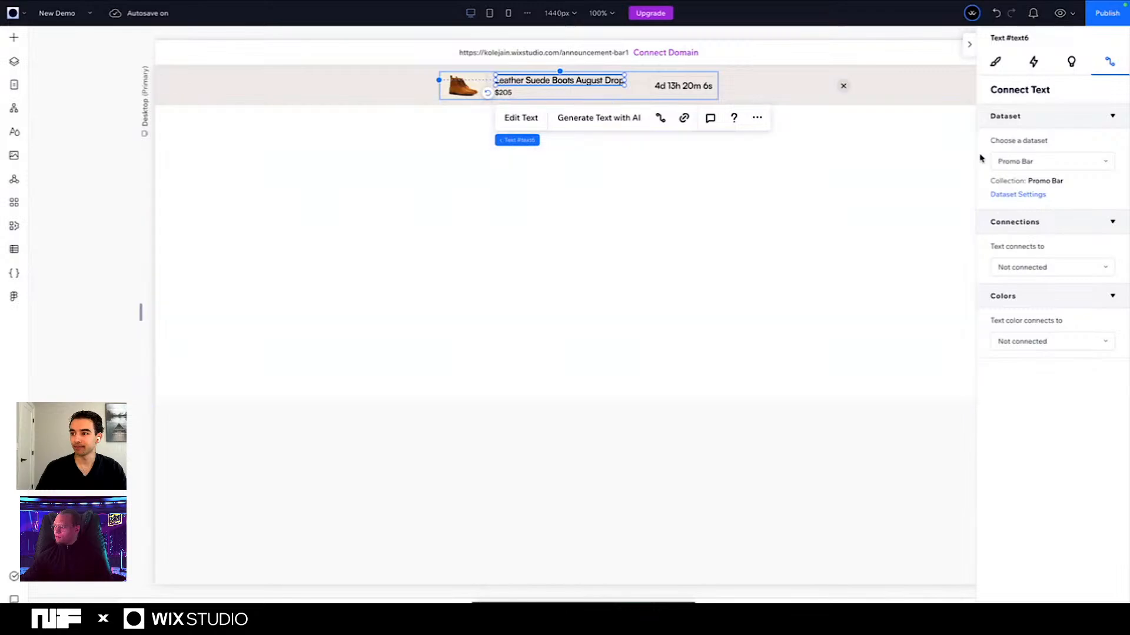
{"action": "left_click", "coordinate": [1036, 268]}
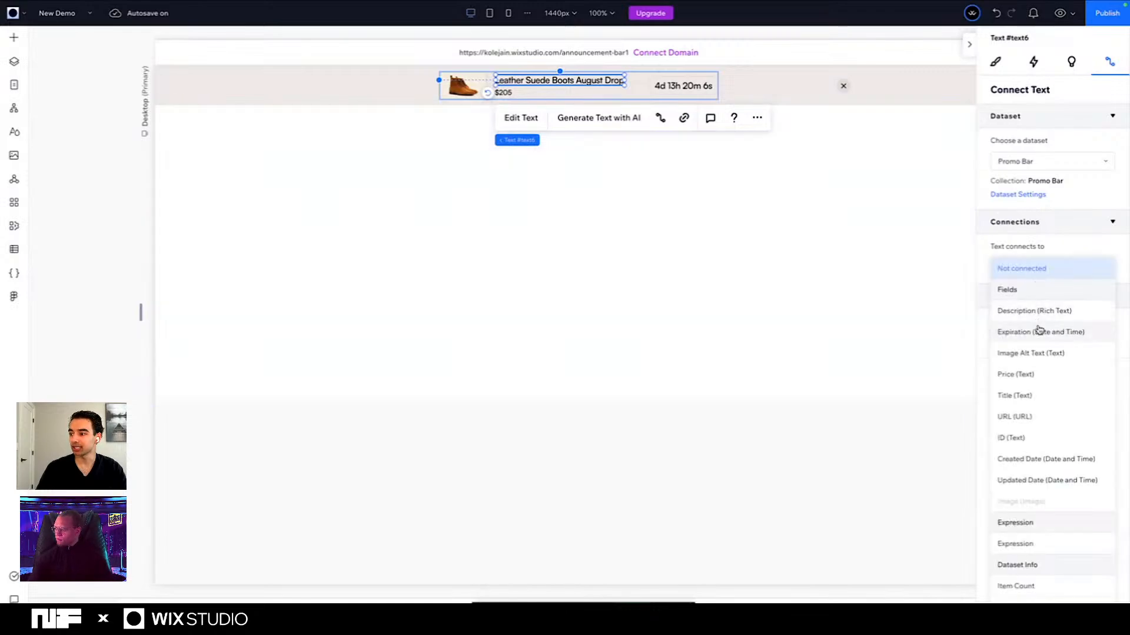
{"action": "left_click", "coordinate": [1014, 395]}
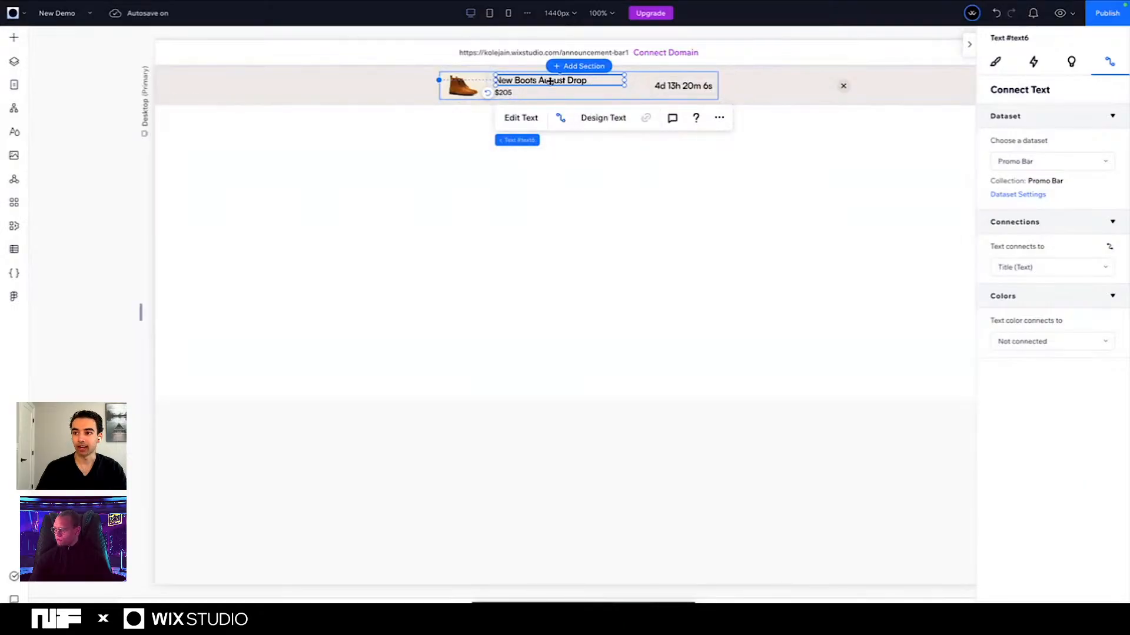
Step: Connect the $205 price text in the announcement bar to the Price field of the Promo Bar dataset
{"action": "left_click", "coordinate": [505, 93]}
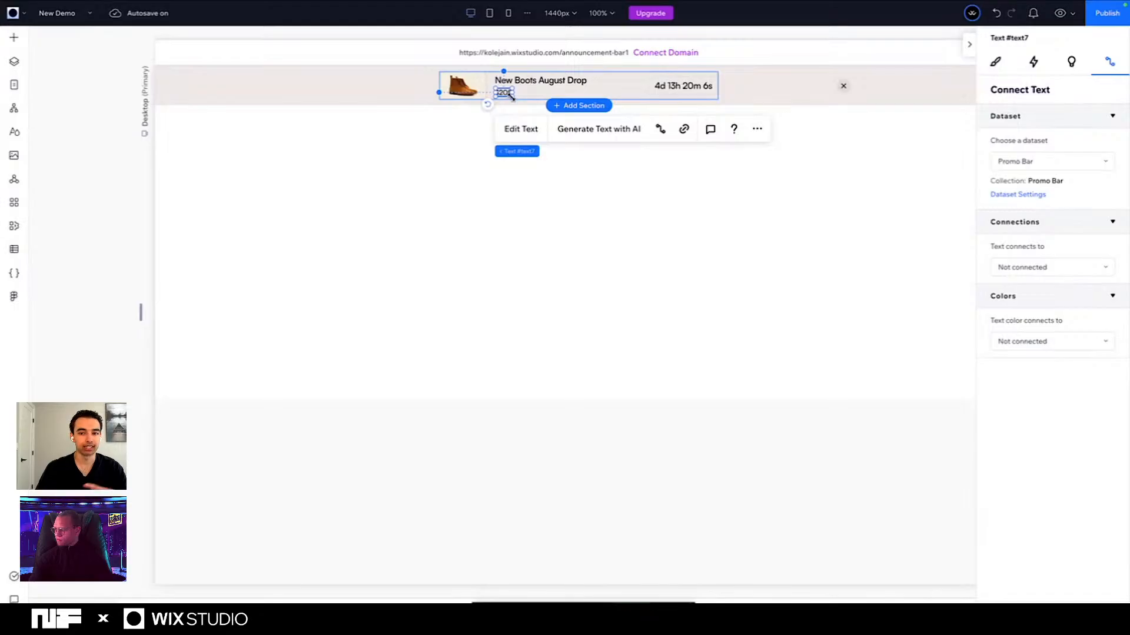
{"action": "left_click", "coordinate": [1044, 269]}
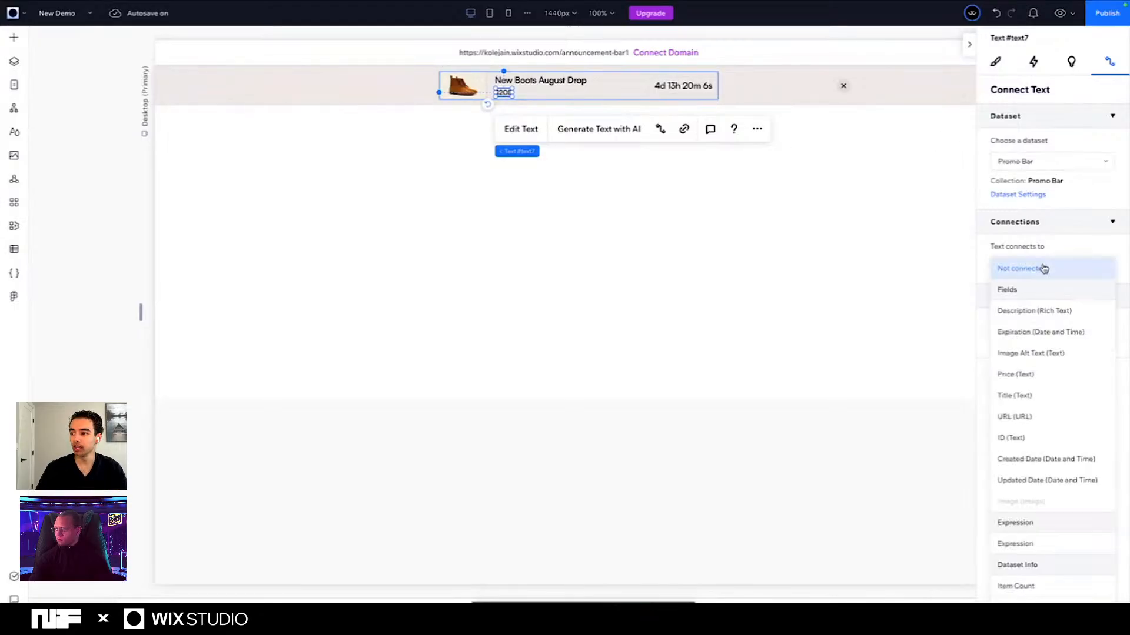
{"action": "left_click", "coordinate": [1022, 374]}
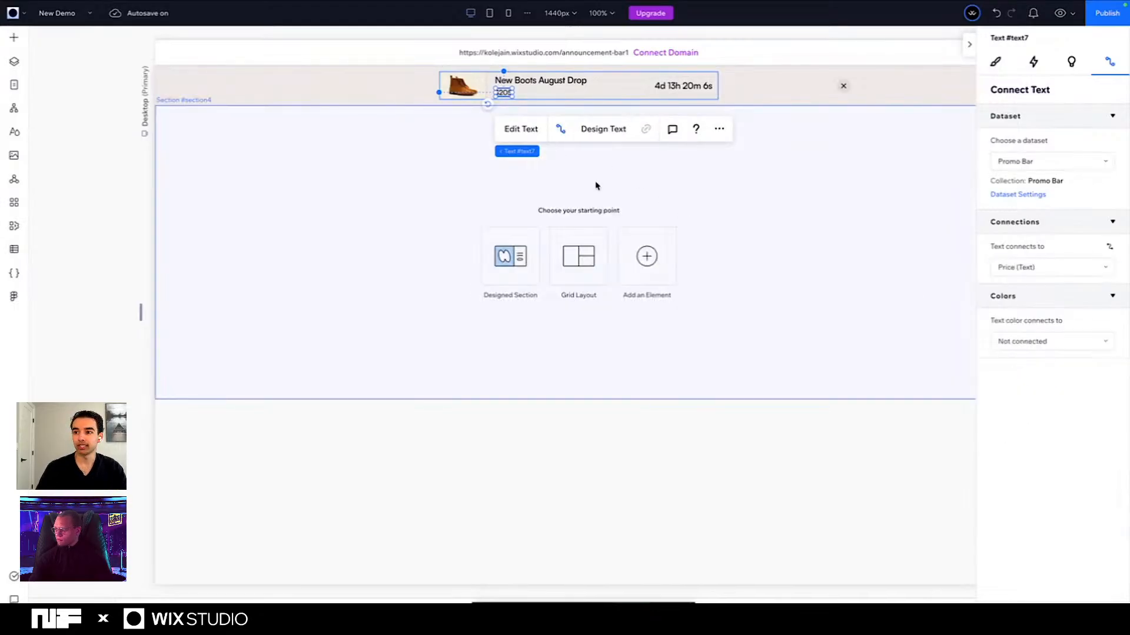
{"action": "left_click", "coordinate": [440, 239]}
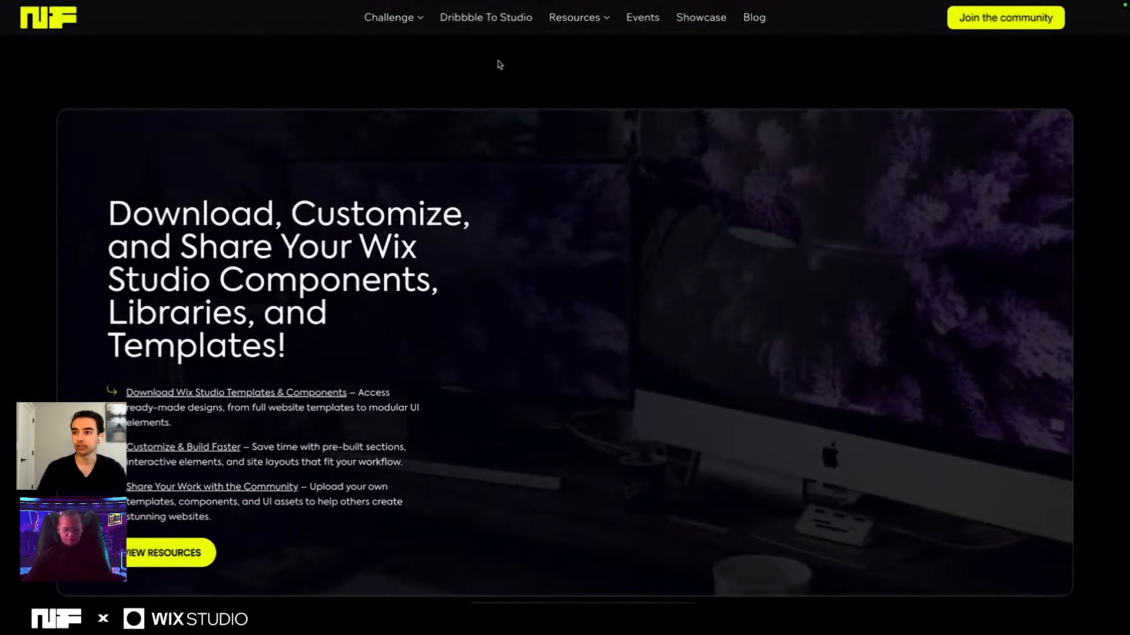
Step: Look at the published announcement bar page in the browser and return to the Wix Studio editor
{"action": "mouse_move", "coordinate": [377, 11]}
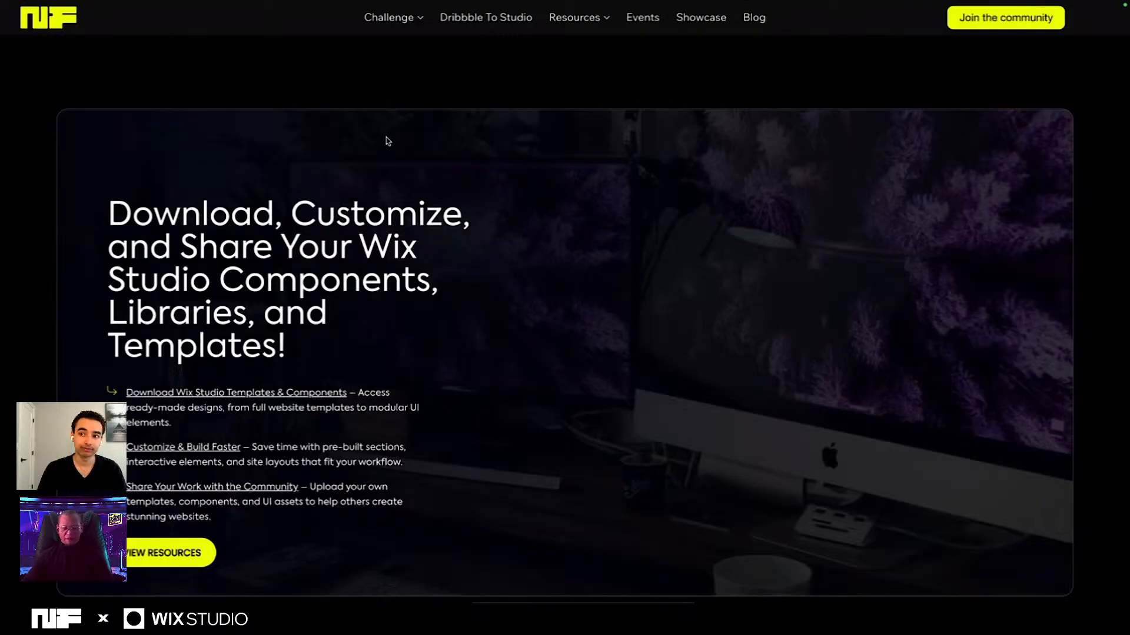
{"action": "mouse_move", "coordinate": [506, 6]}
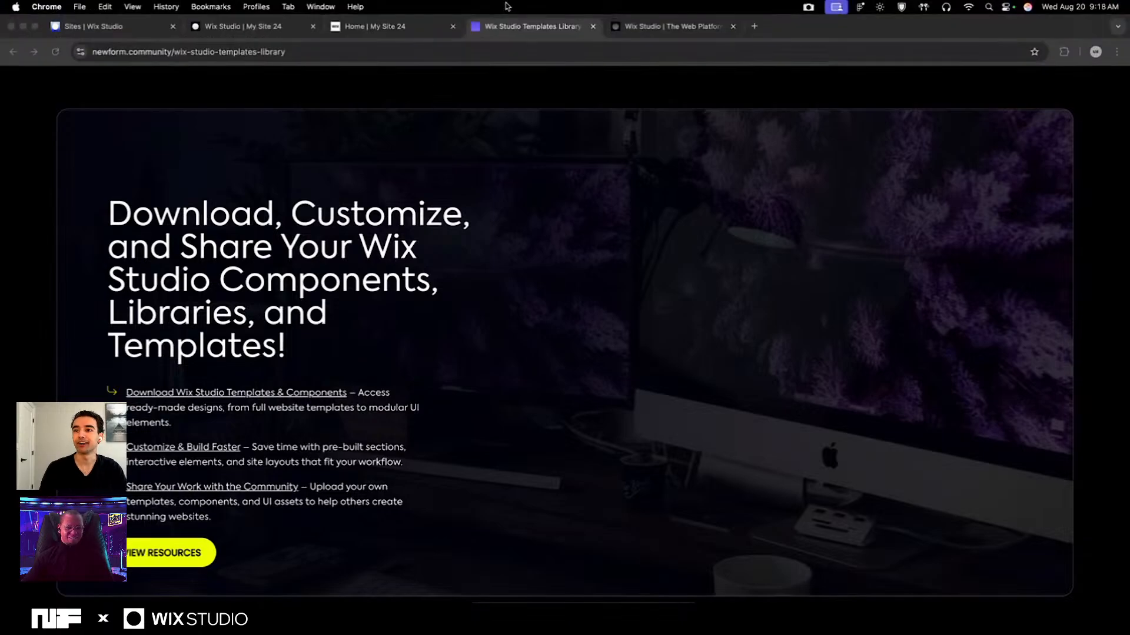
{"action": "left_click", "coordinate": [393, 34]}
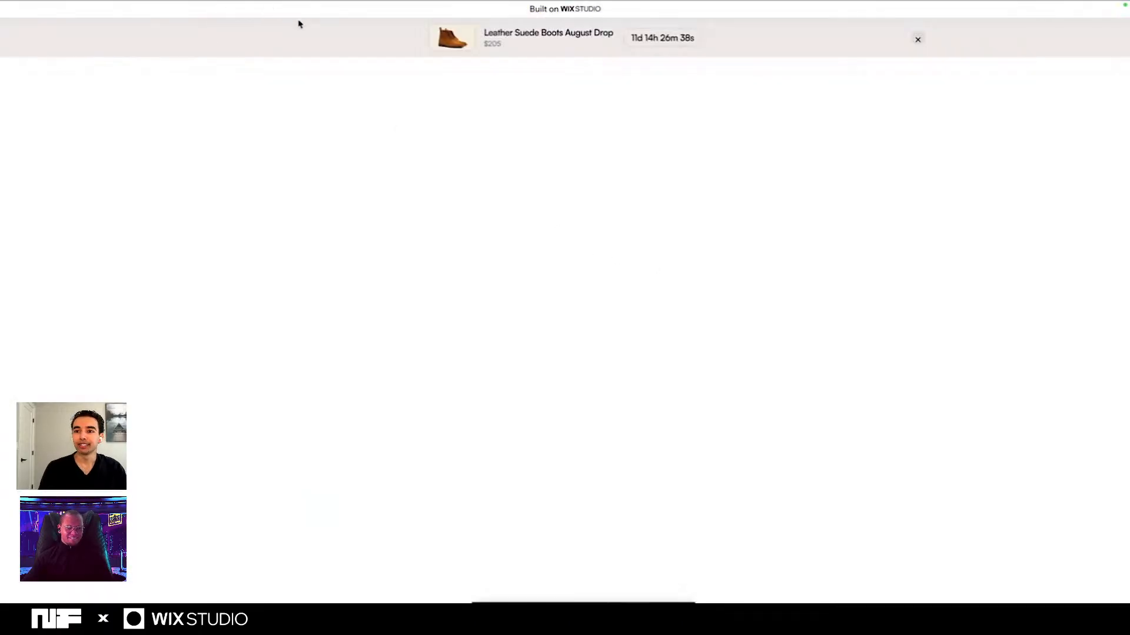
{"action": "mouse_move", "coordinate": [255, 8]}
{"action": "left_click", "coordinate": [248, 27]}
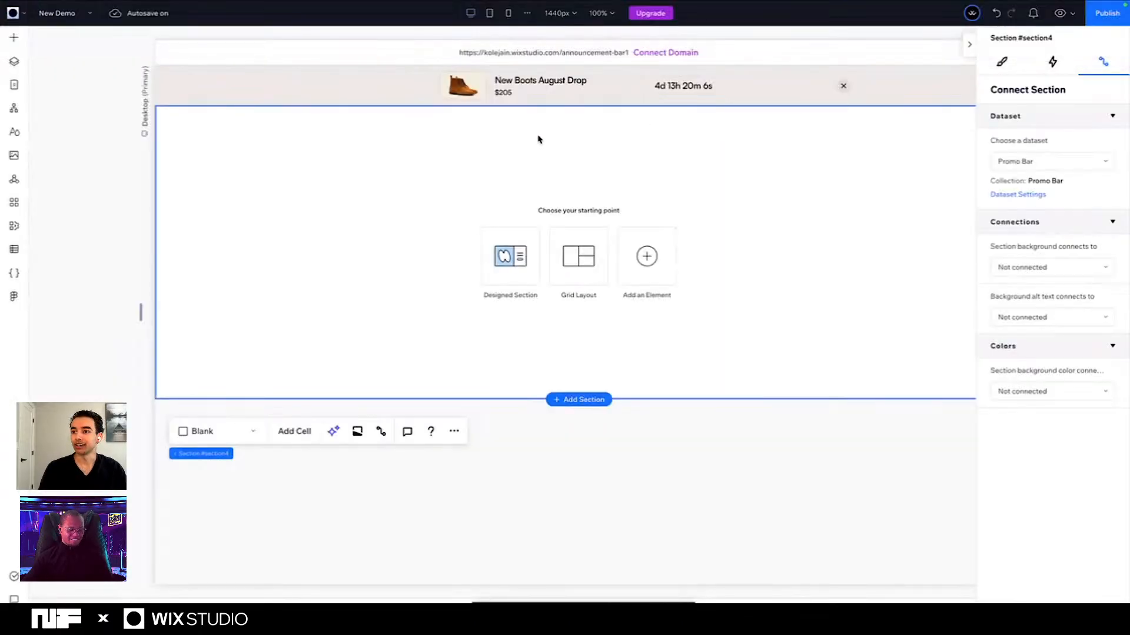
Step: Set the width of the product title text in the announcement bar to Max content
{"action": "left_click", "coordinate": [452, 95]}
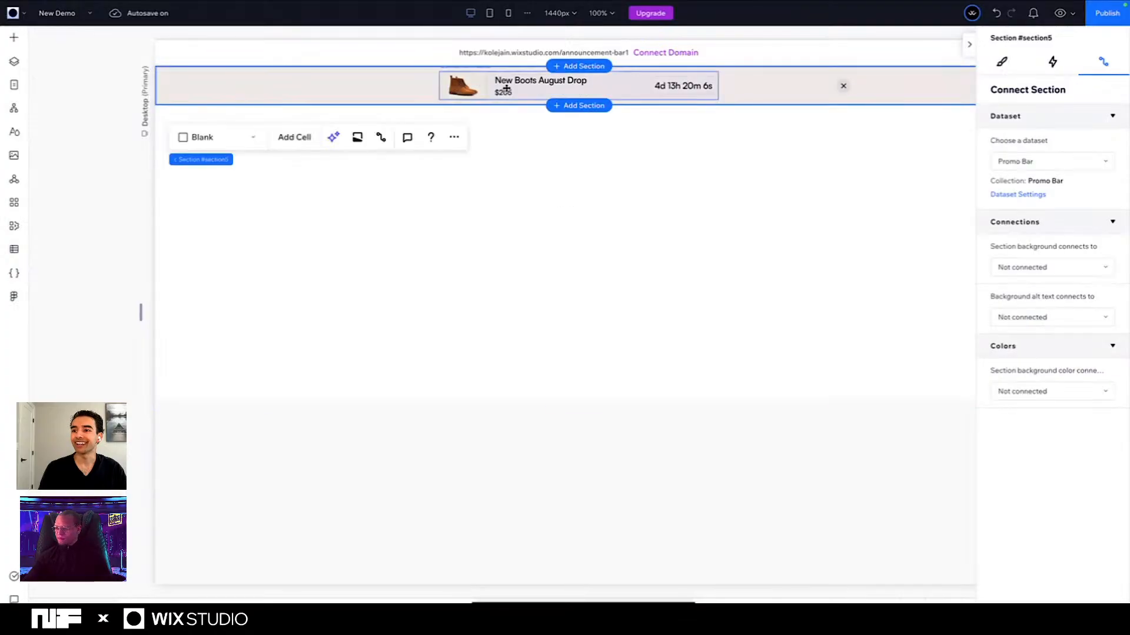
{"action": "left_click", "coordinate": [504, 88]}
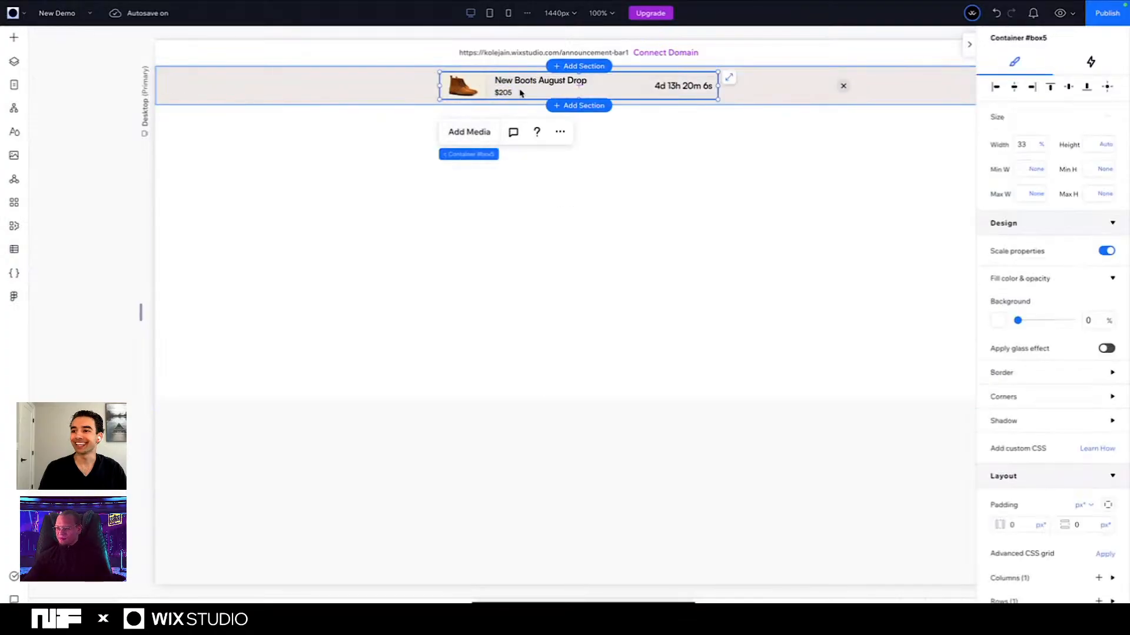
{"action": "left_click", "coordinate": [580, 87]}
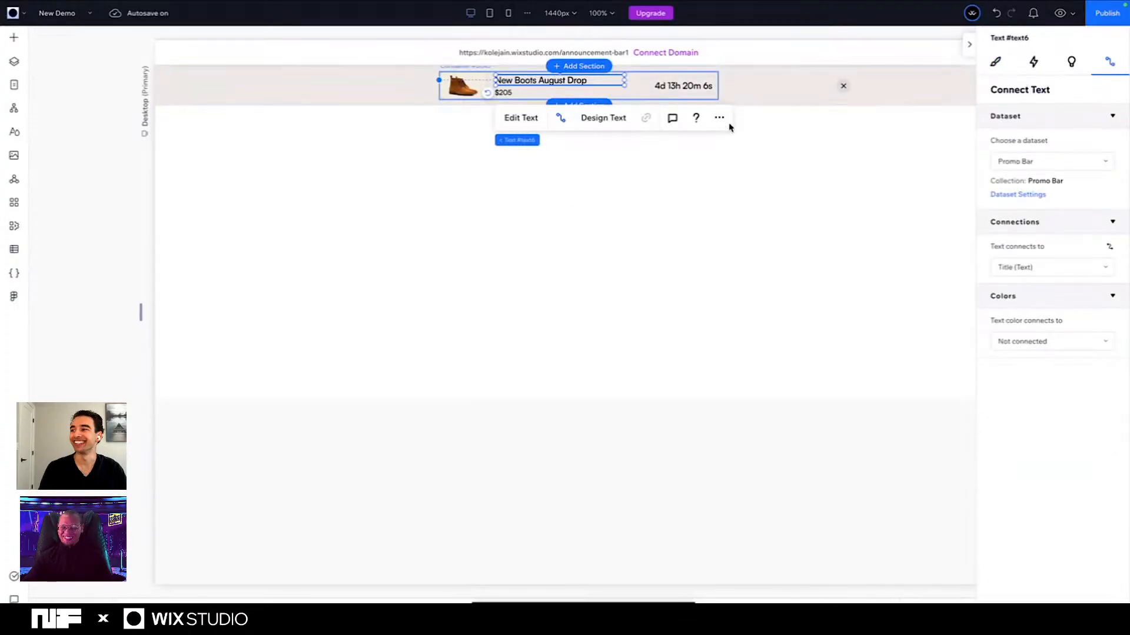
{"action": "left_click", "coordinate": [997, 63]}
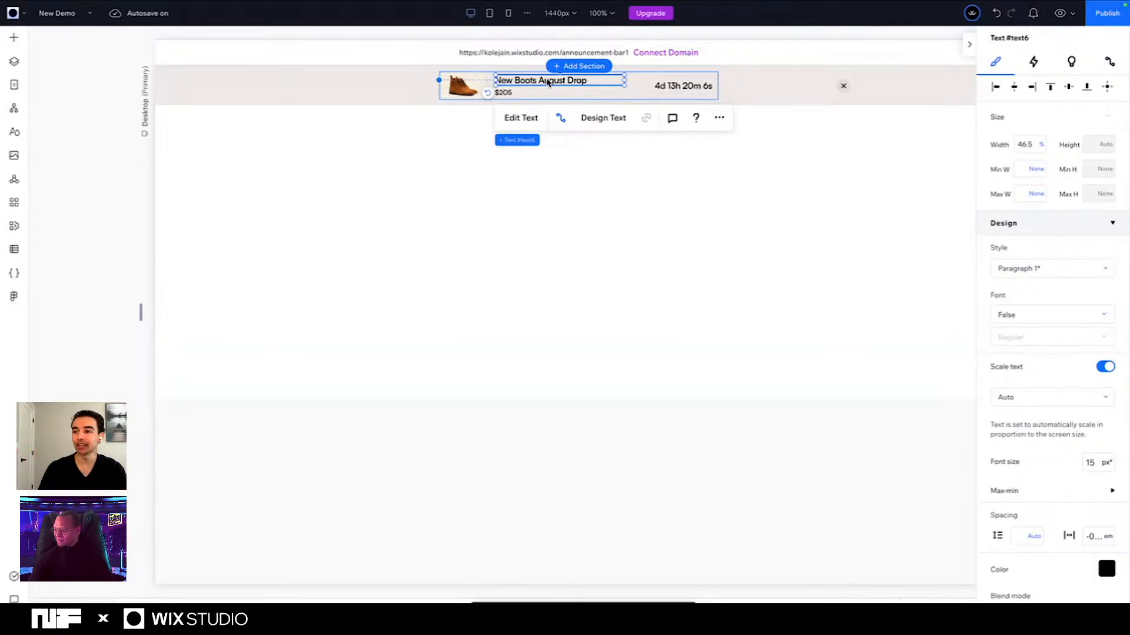
{"action": "left_click", "coordinate": [1041, 144]}
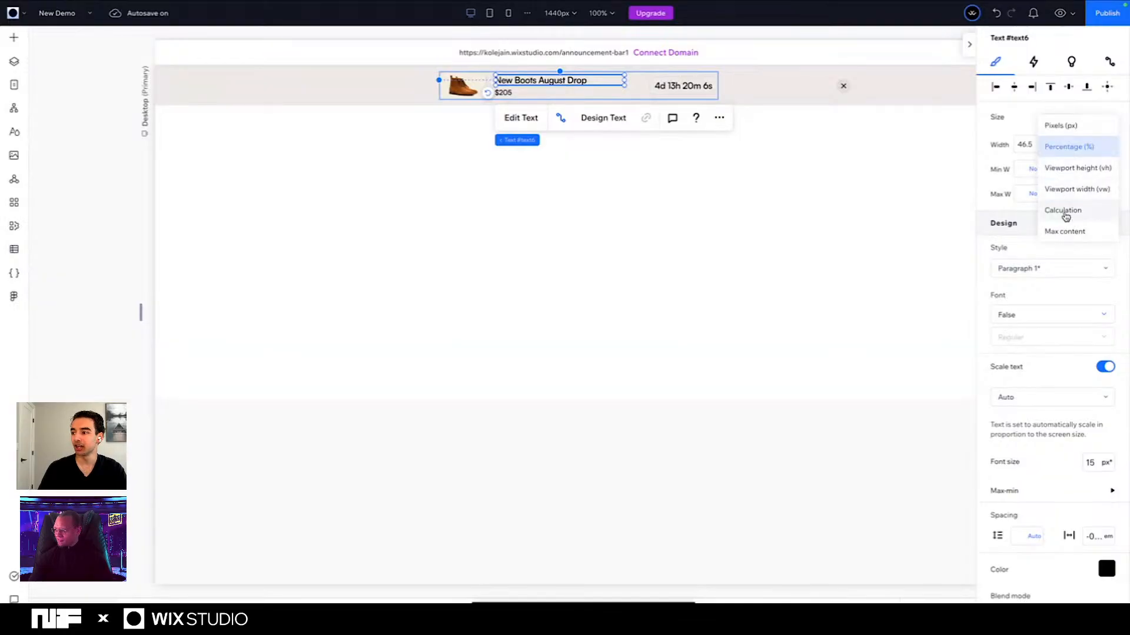
{"action": "left_click", "coordinate": [1065, 230]}
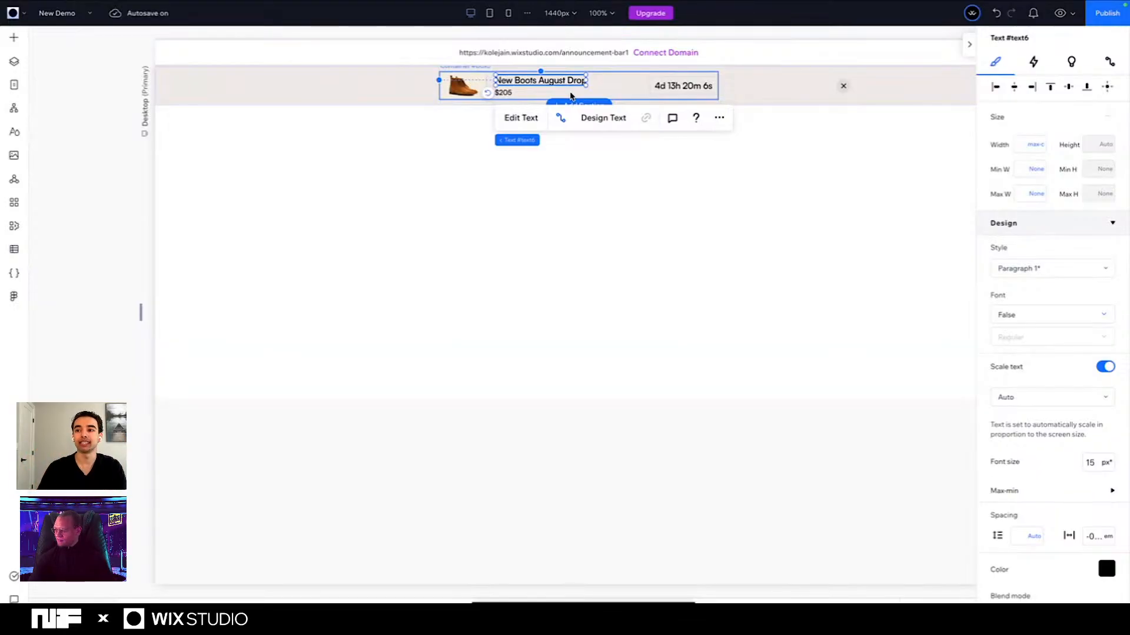
Step: Set the width of the $205 price text below the title to Max content
{"action": "left_click", "coordinate": [504, 93]}
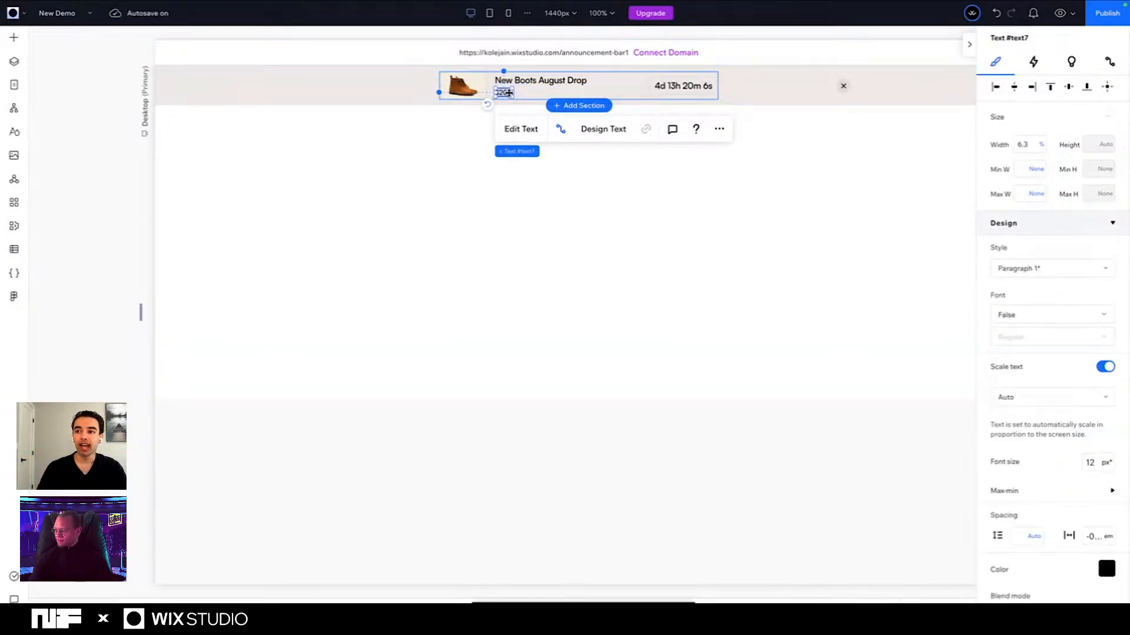
{"action": "left_click", "coordinate": [1037, 142]}
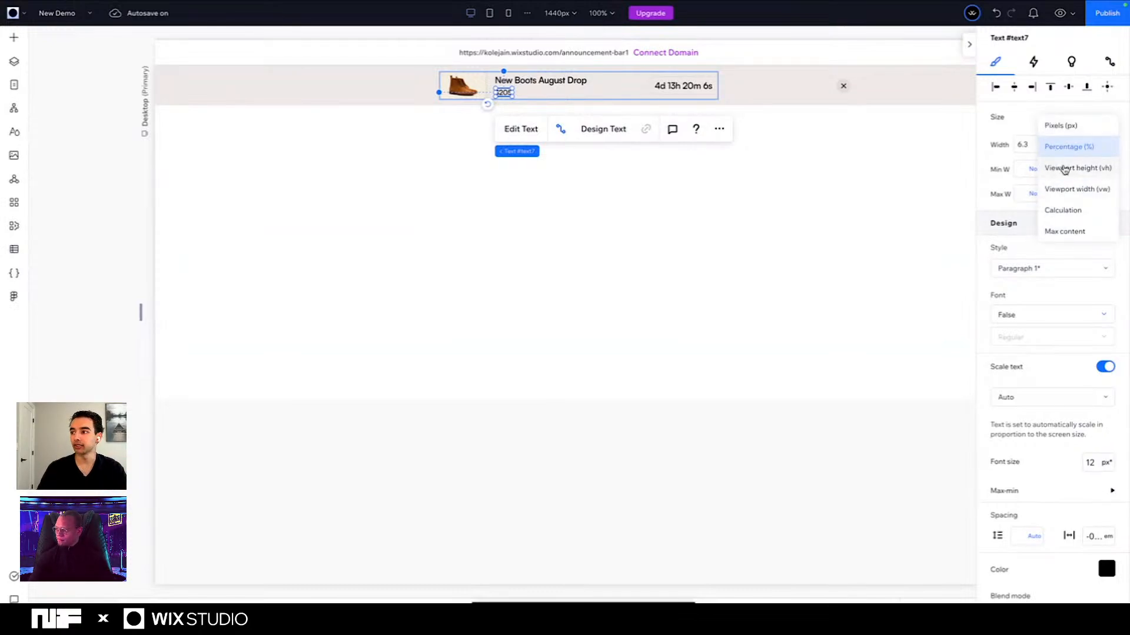
{"action": "left_click", "coordinate": [1082, 233]}
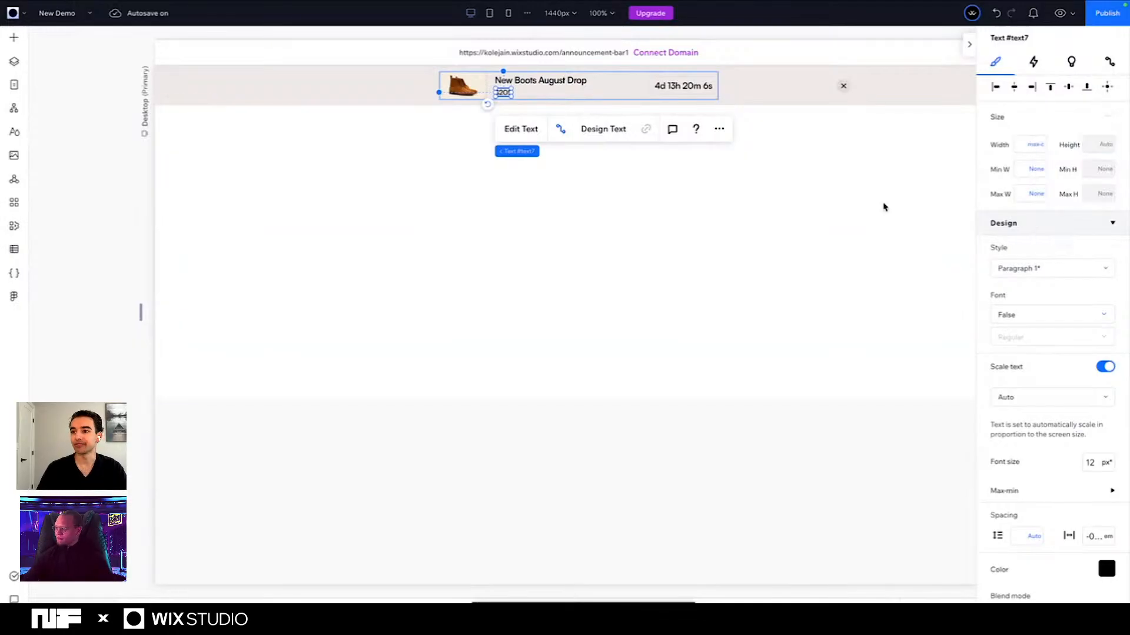
Step: Check the announcement bar on a canvas widened to about 1682 px and at the tablet and mobile breakpoints, ending on desktop
{"action": "left_click", "coordinate": [496, 147]}
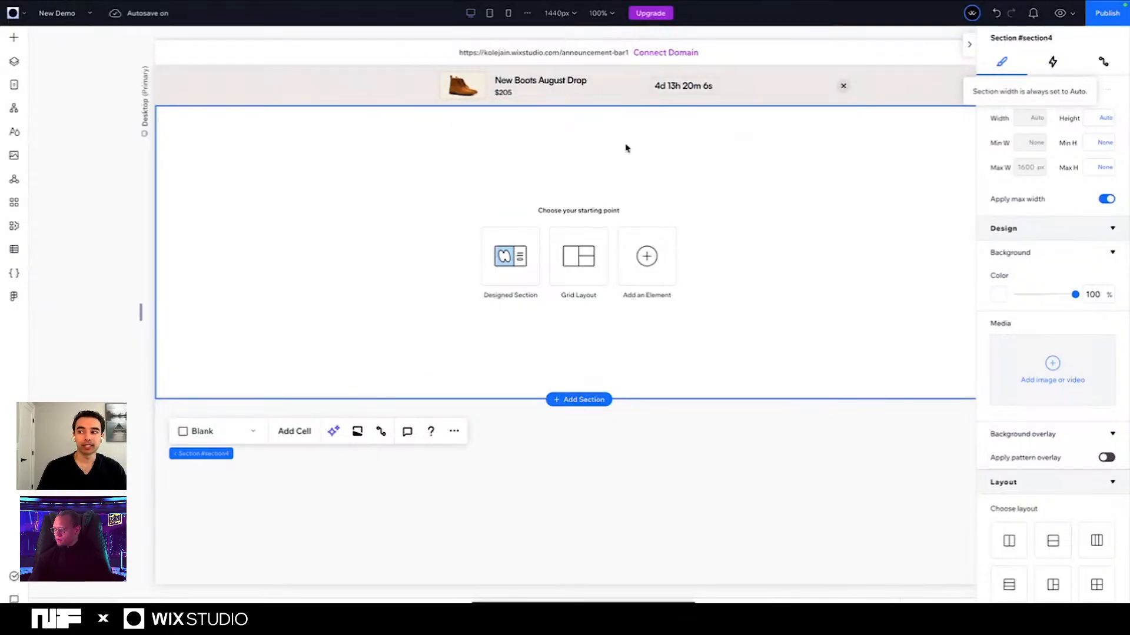
{"action": "left_click", "coordinate": [969, 45]}
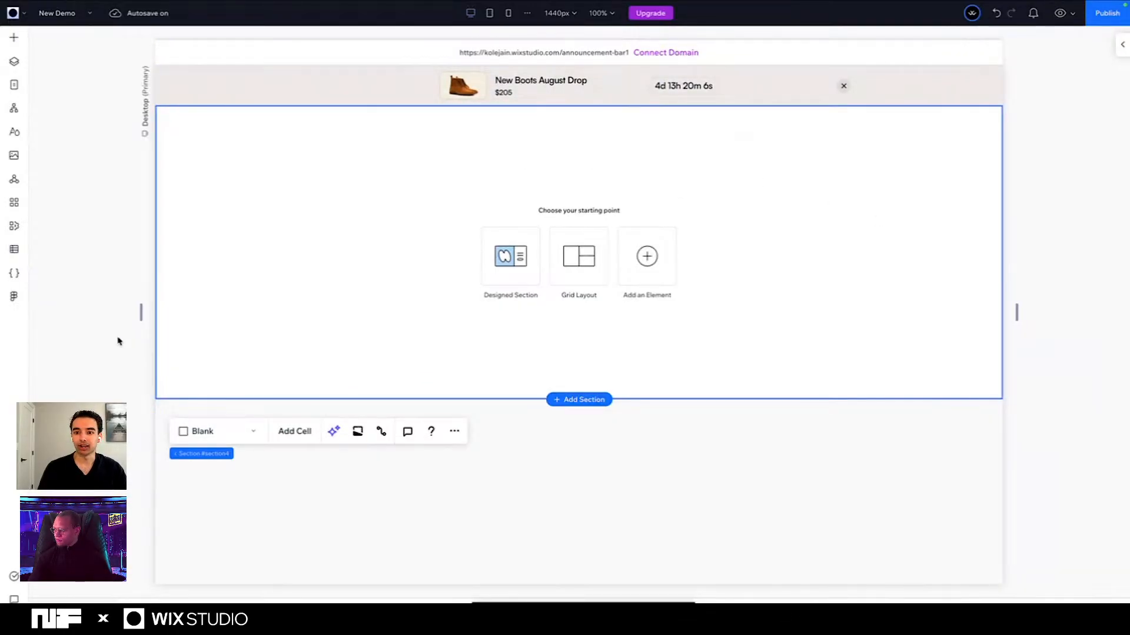
{"action": "left_click_drag", "start_coordinate": [143, 319], "coordinate": [71, 366]}
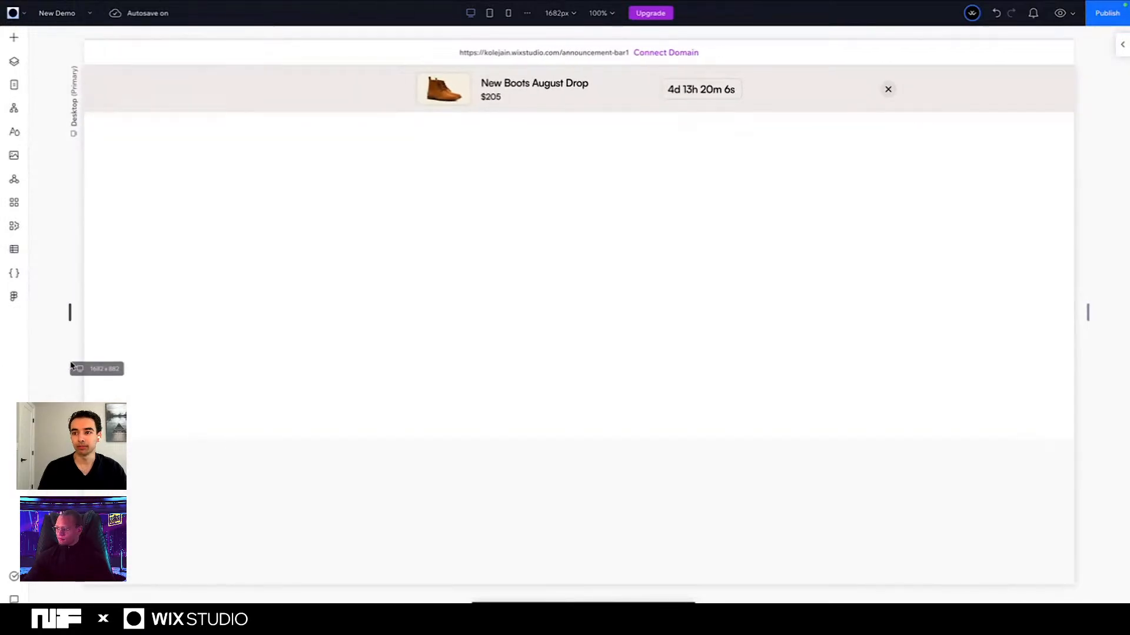
{"action": "left_click", "coordinate": [490, 13]}
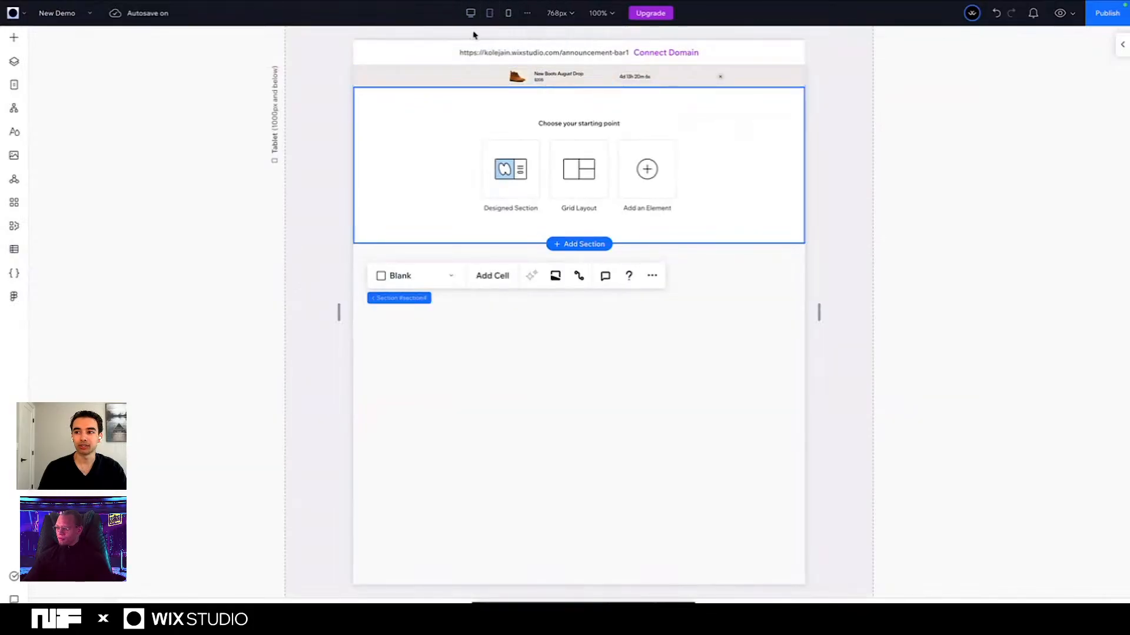
{"action": "left_click", "coordinate": [509, 13]}
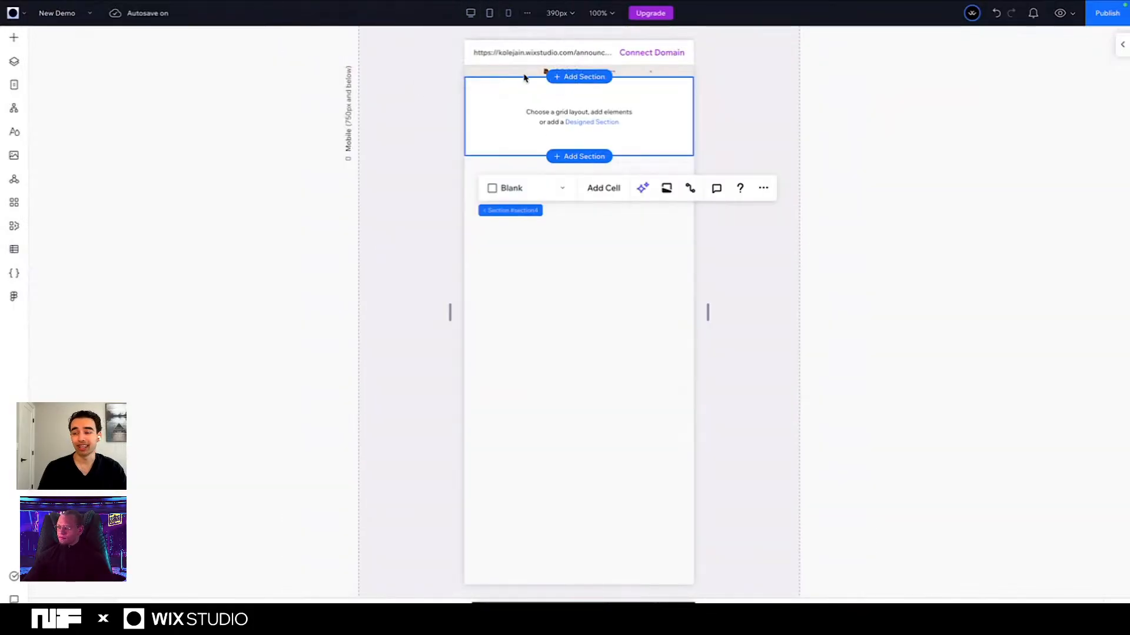
{"action": "left_click", "coordinate": [470, 13]}
Step: Close the NewForm incognito window, switch to Figma and close the Figma to Wix Studio plugin
{"action": "key", "text": "ctrl+Right"}
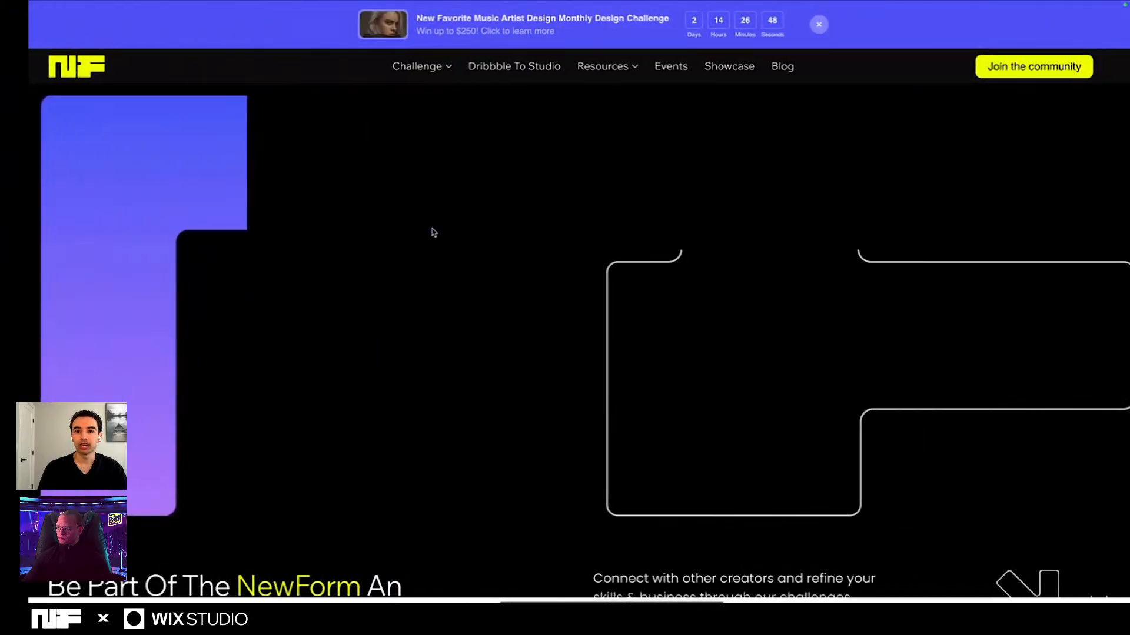
{"action": "mouse_move", "coordinate": [13, 2]}
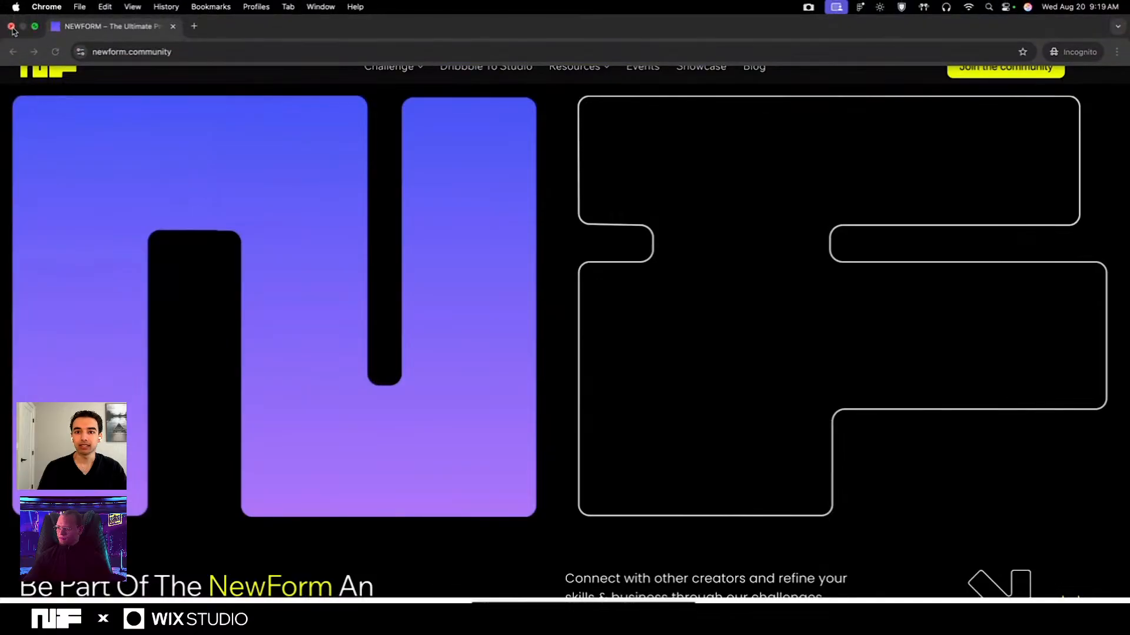
{"action": "left_click", "coordinate": [13, 30]}
{"action": "key", "text": "ctrl+Right"}
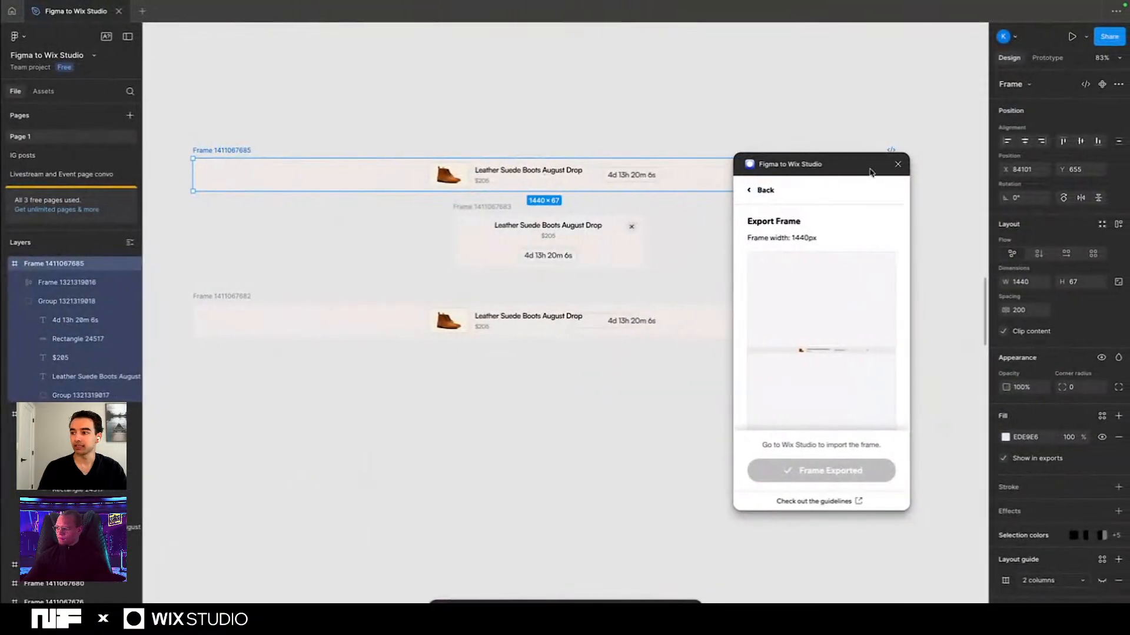
{"action": "left_click", "coordinate": [898, 164]}
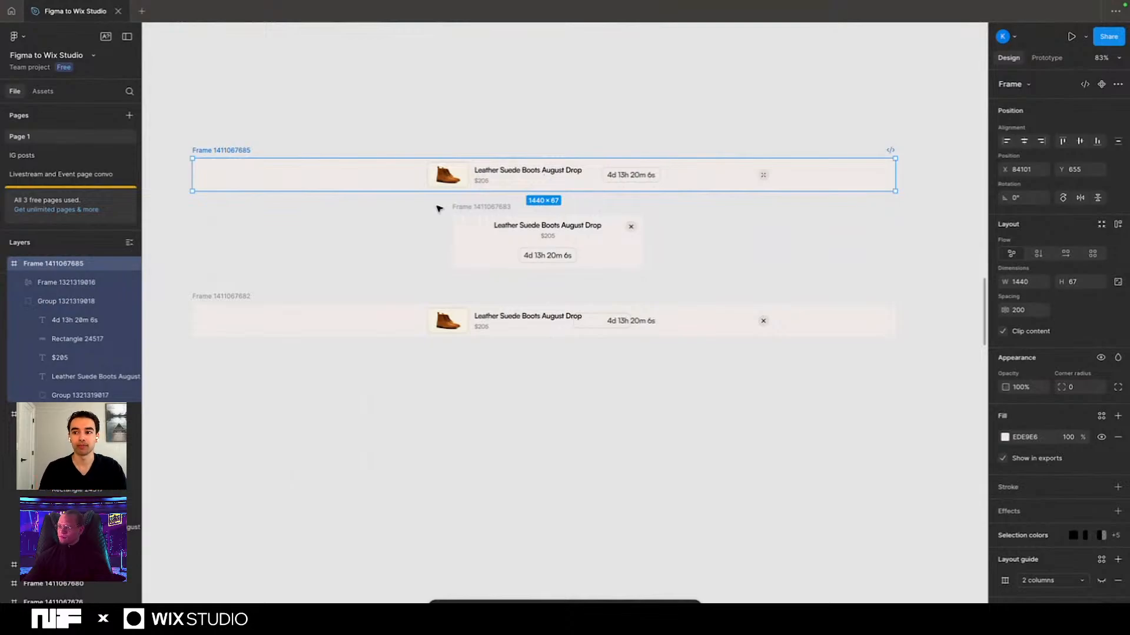
Step: Examine the typography of the title and price texts in the desktop and mobile announcement bar frames
{"action": "scroll", "coordinate": [515, 180], "scroll_direction": "up", "scroll_amount": 5}
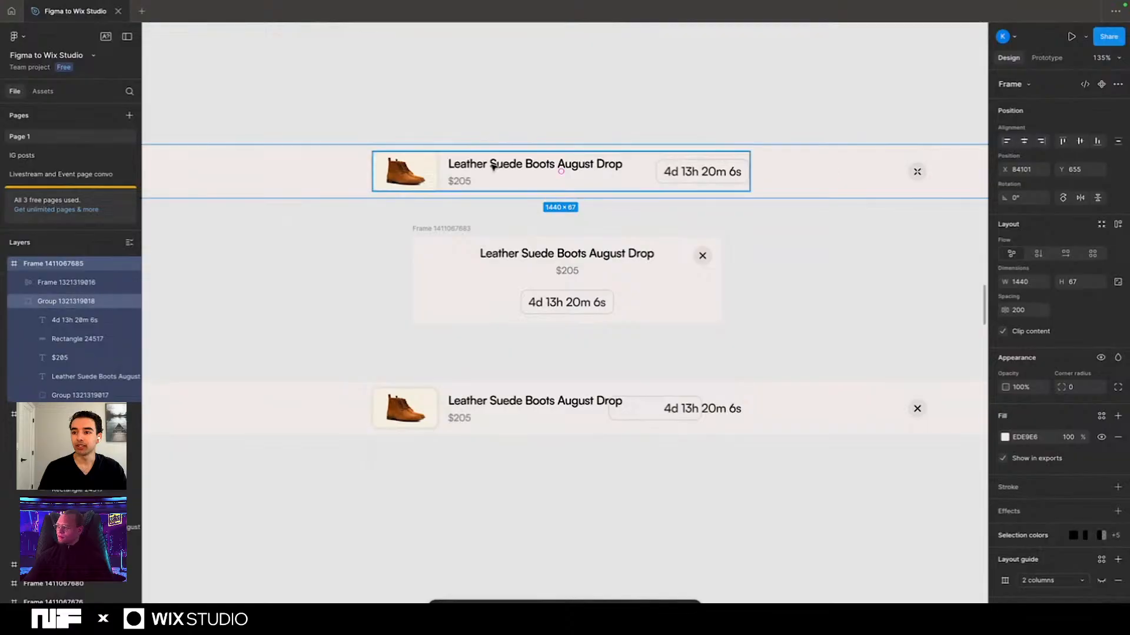
{"action": "double_click", "coordinate": [493, 166]}
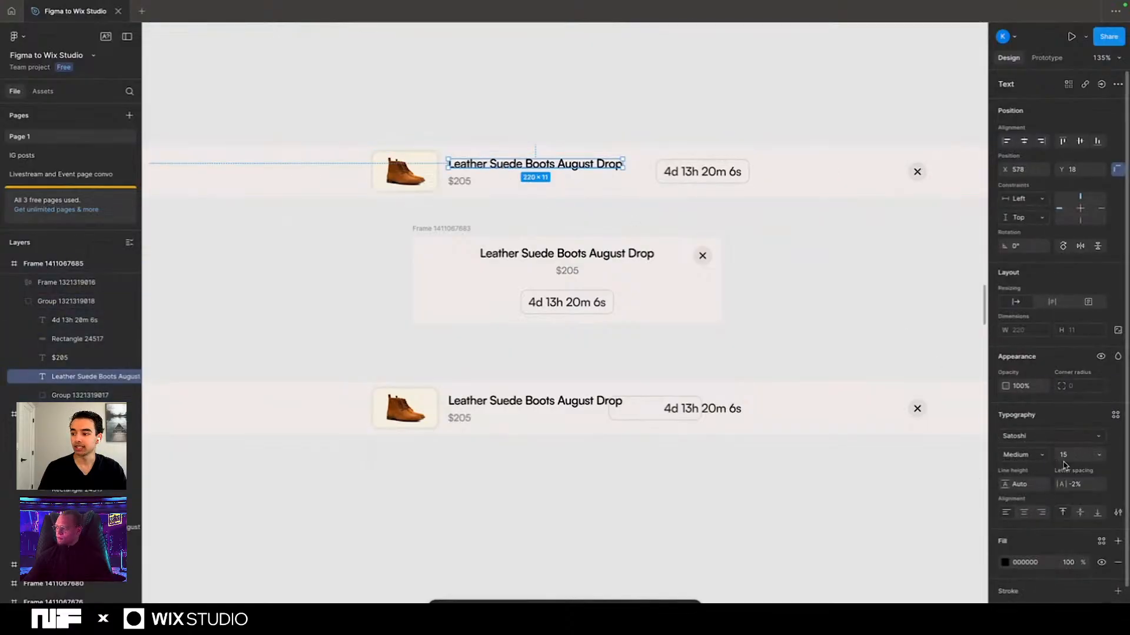
{"action": "left_click", "coordinate": [460, 183]}
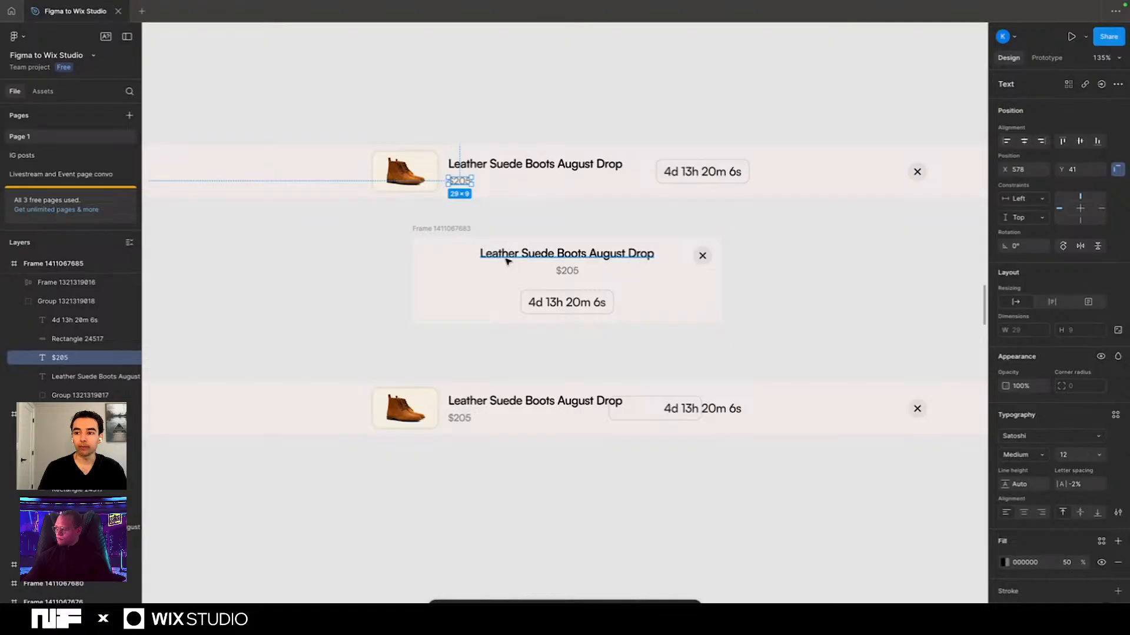
{"action": "left_click", "coordinate": [564, 255]}
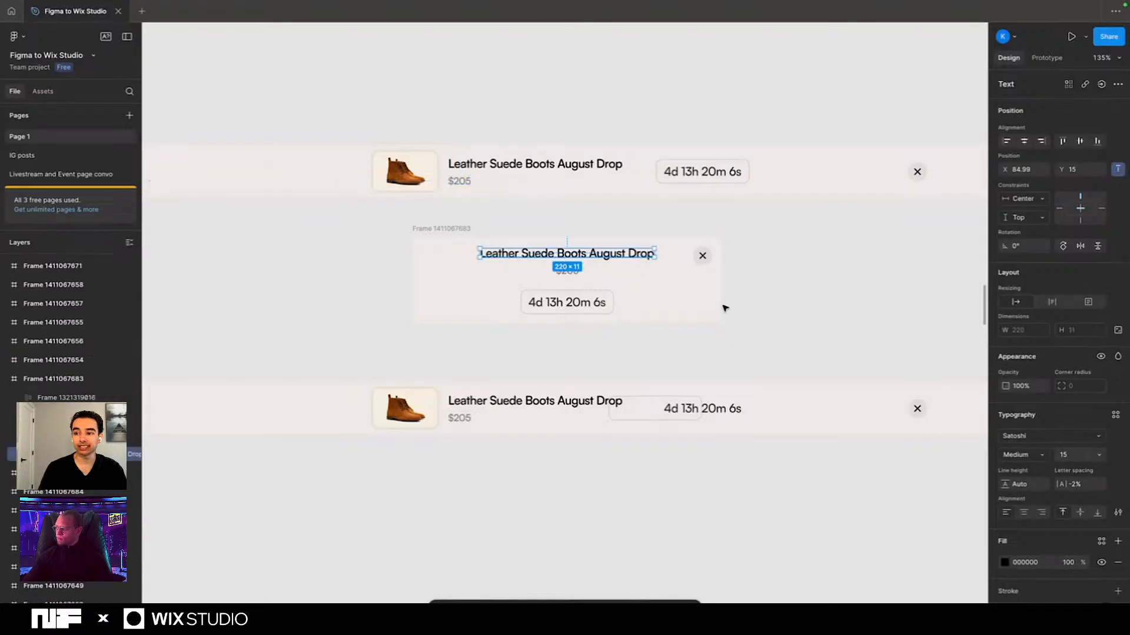
{"action": "left_click", "coordinate": [580, 274]}
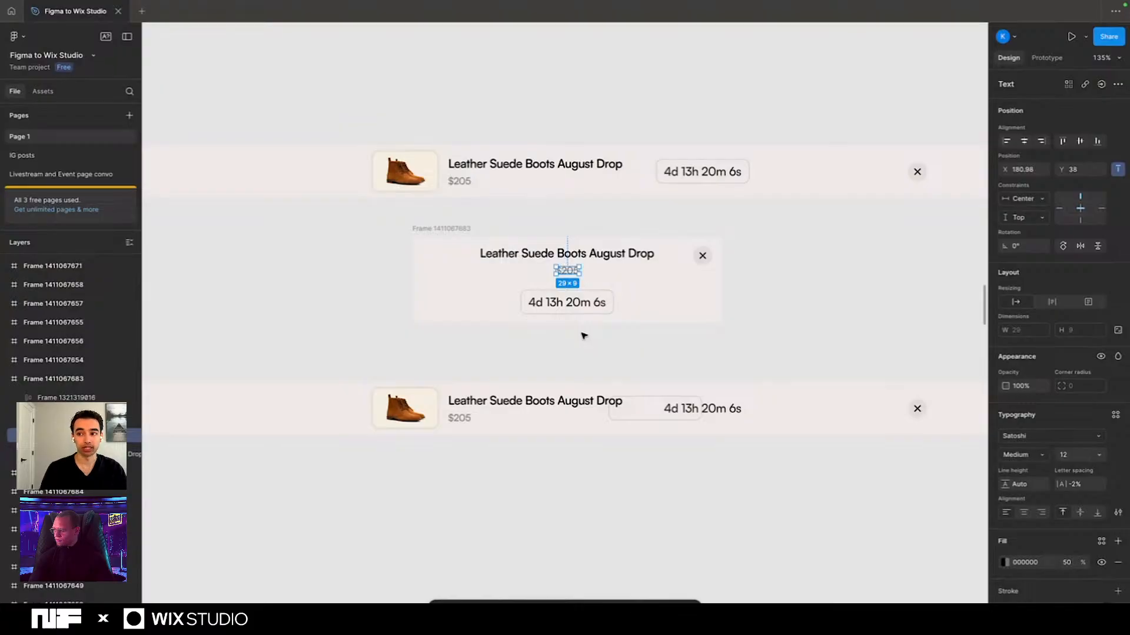
Step: Switch back to Wix Studio and change the width unit of the boot image's container to pixels
{"action": "key", "text": "ctrl+Left"}
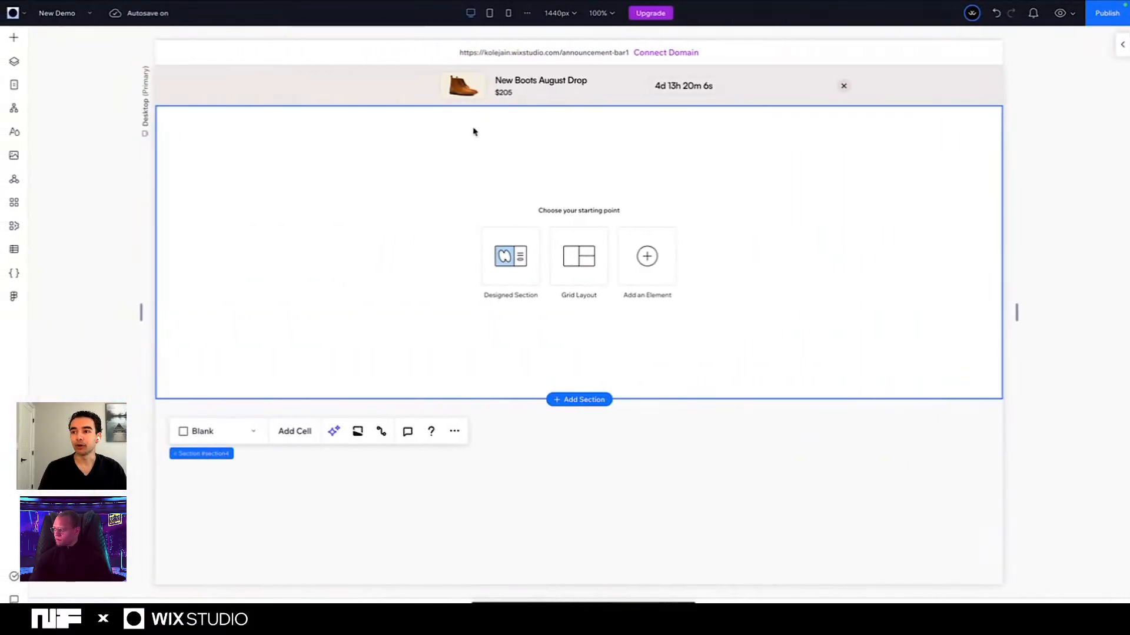
{"action": "left_click", "coordinate": [1121, 47]}
{"action": "left_click", "coordinate": [462, 91]}
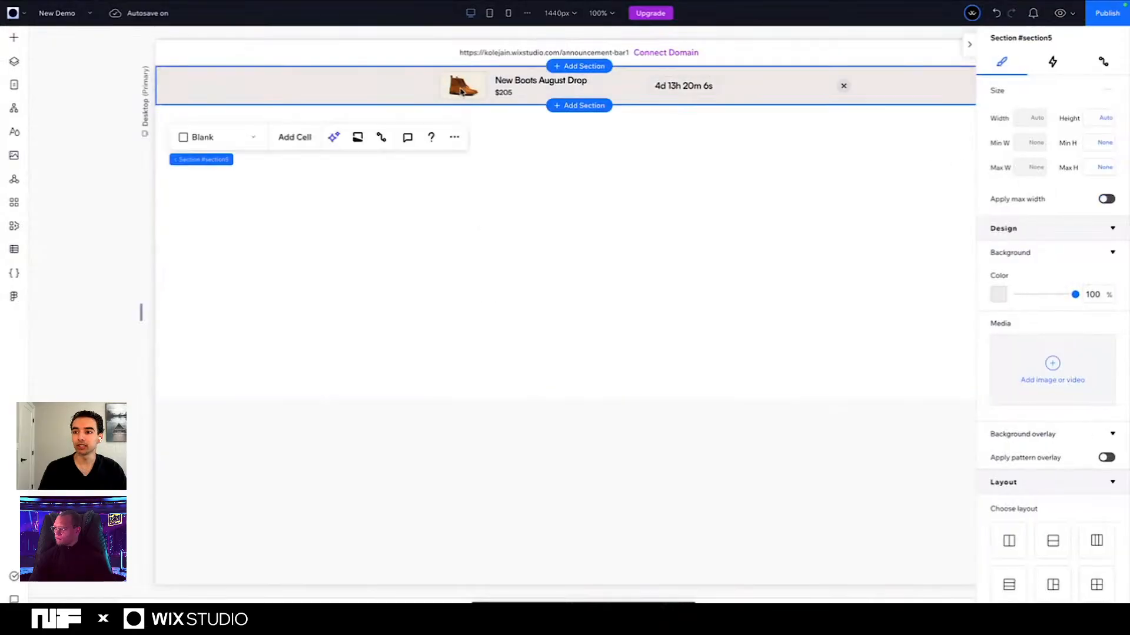
{"action": "left_click", "coordinate": [579, 85]}
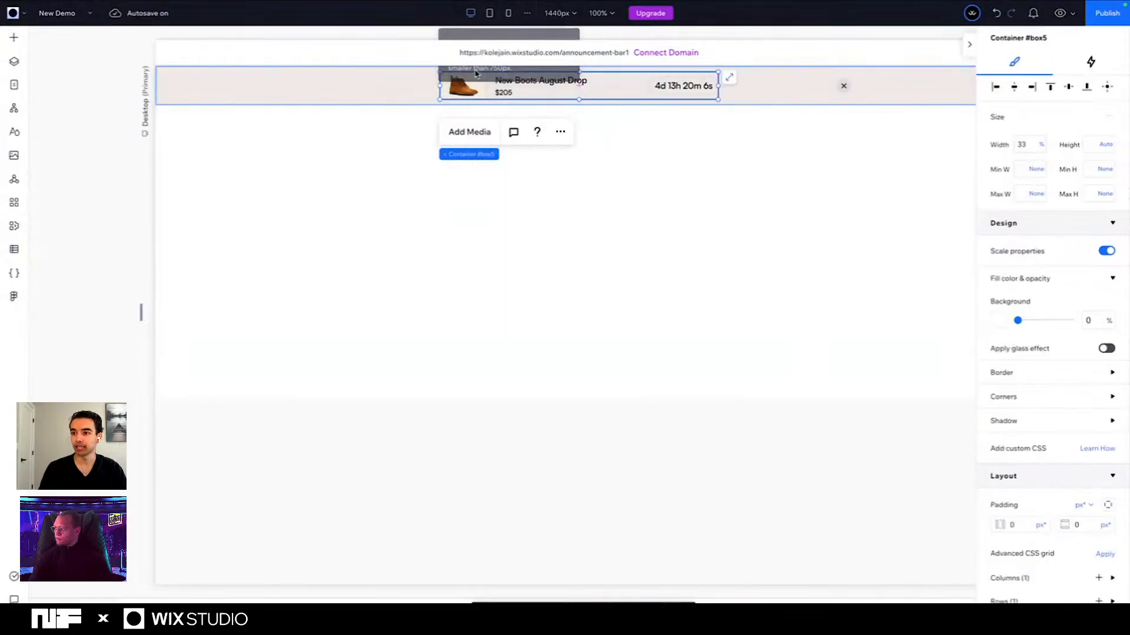
{"action": "left_click", "coordinate": [463, 86]}
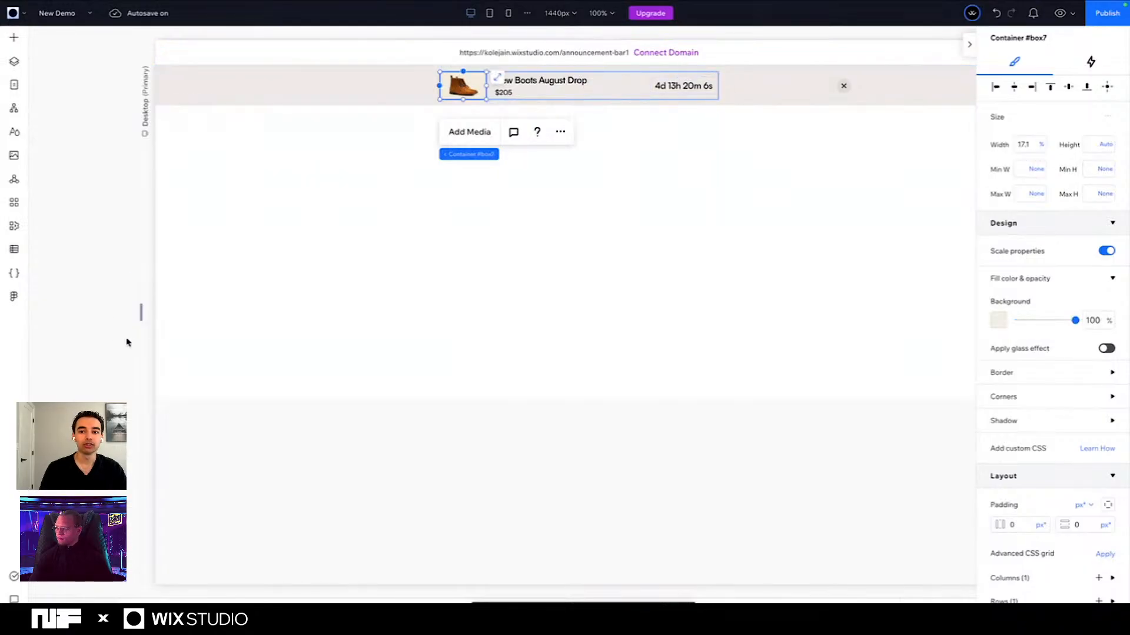
{"action": "left_click_drag", "start_coordinate": [141, 313], "coordinate": [305, 307]}
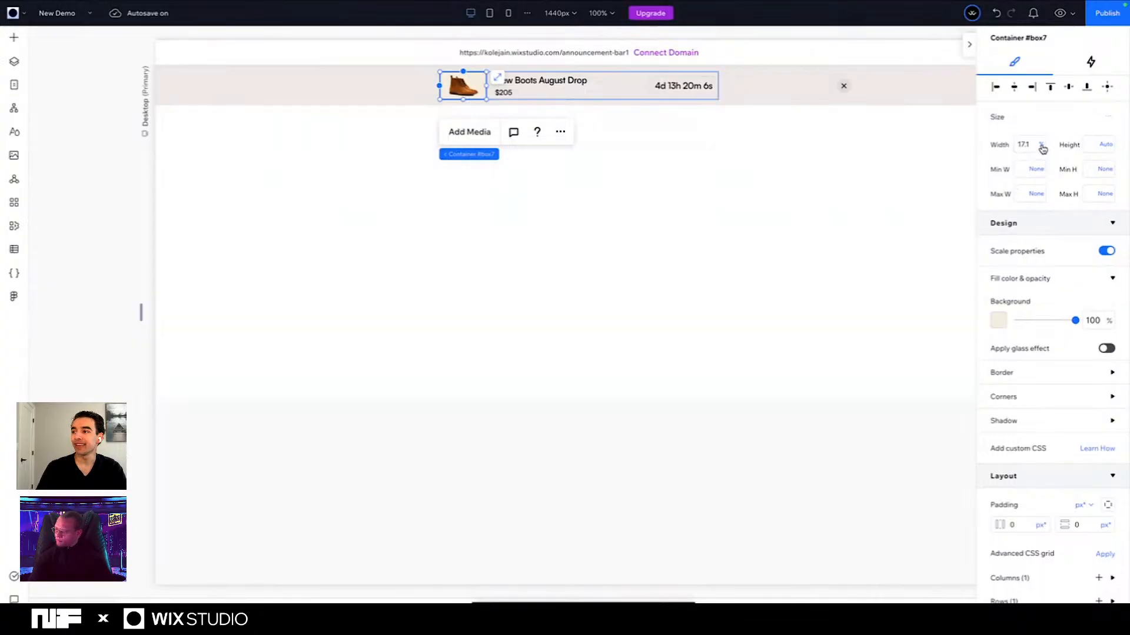
{"action": "left_click", "coordinate": [1042, 147]}
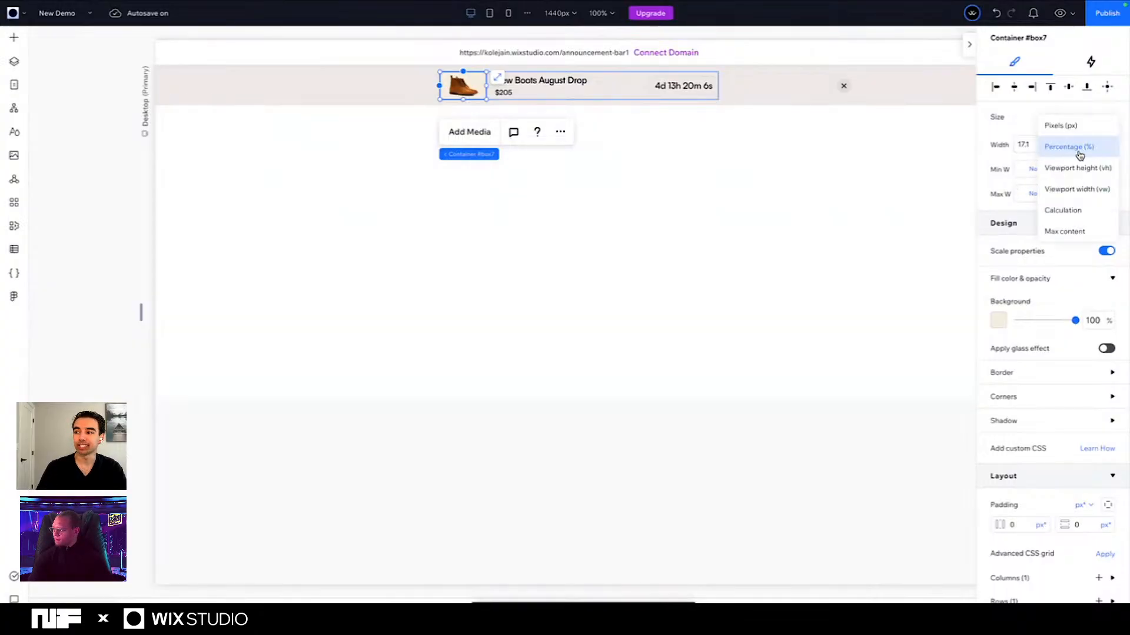
{"action": "left_click", "coordinate": [1061, 126]}
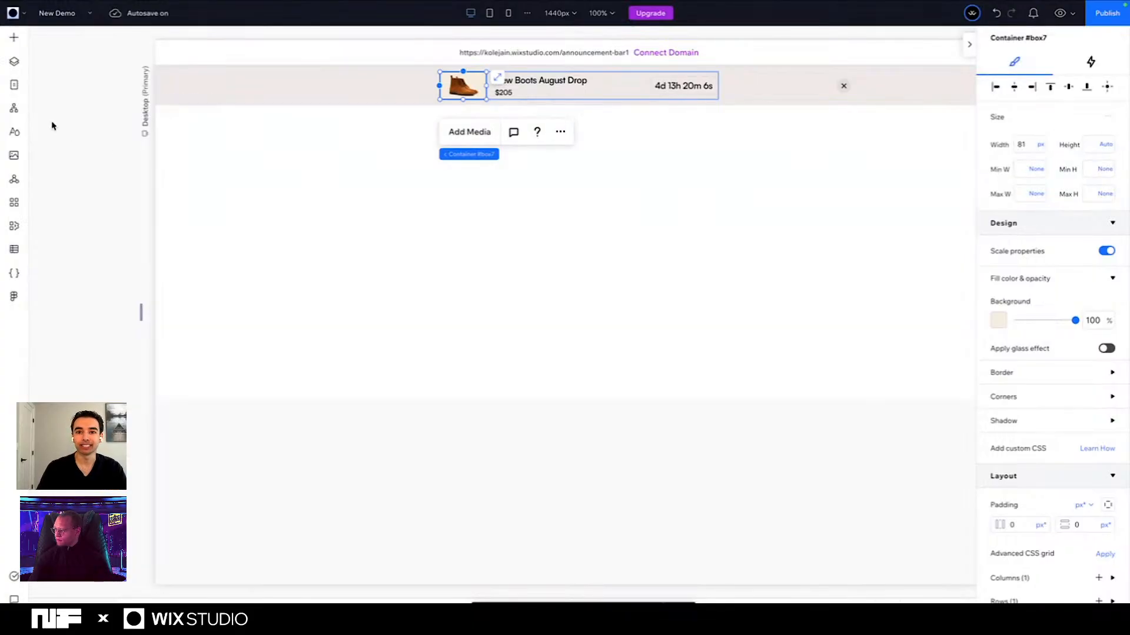
Step: Show the page's layers, collapse the container holding the boot image and texts, and turn off the display of IDs
{"action": "left_click", "coordinate": [13, 64]}
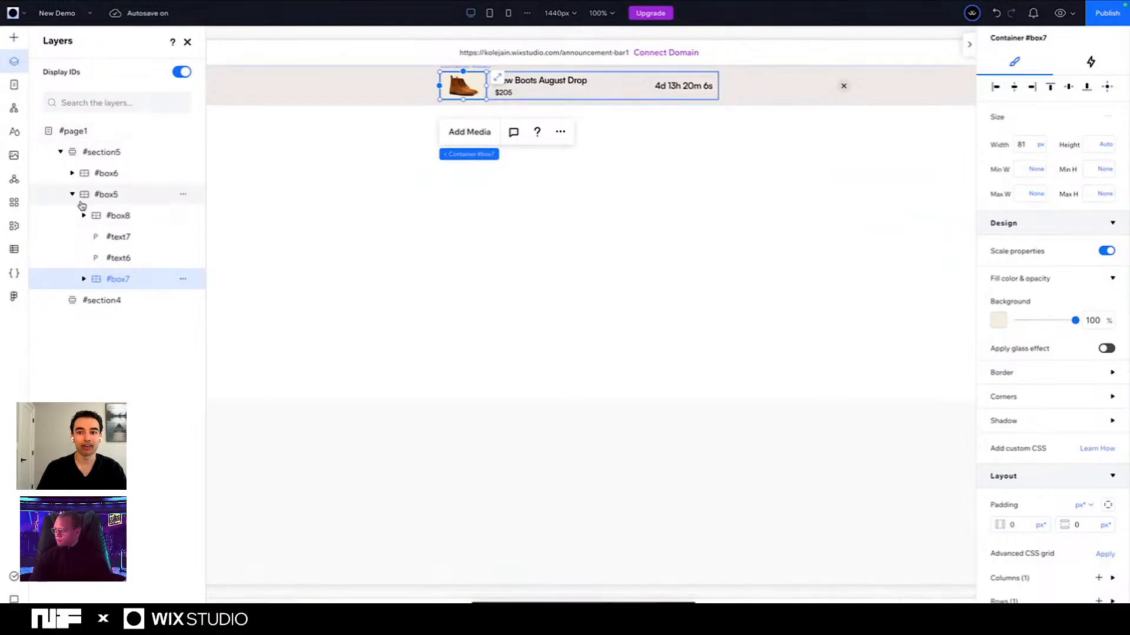
{"action": "left_click", "coordinate": [85, 217]}
{"action": "left_click", "coordinate": [85, 217]}
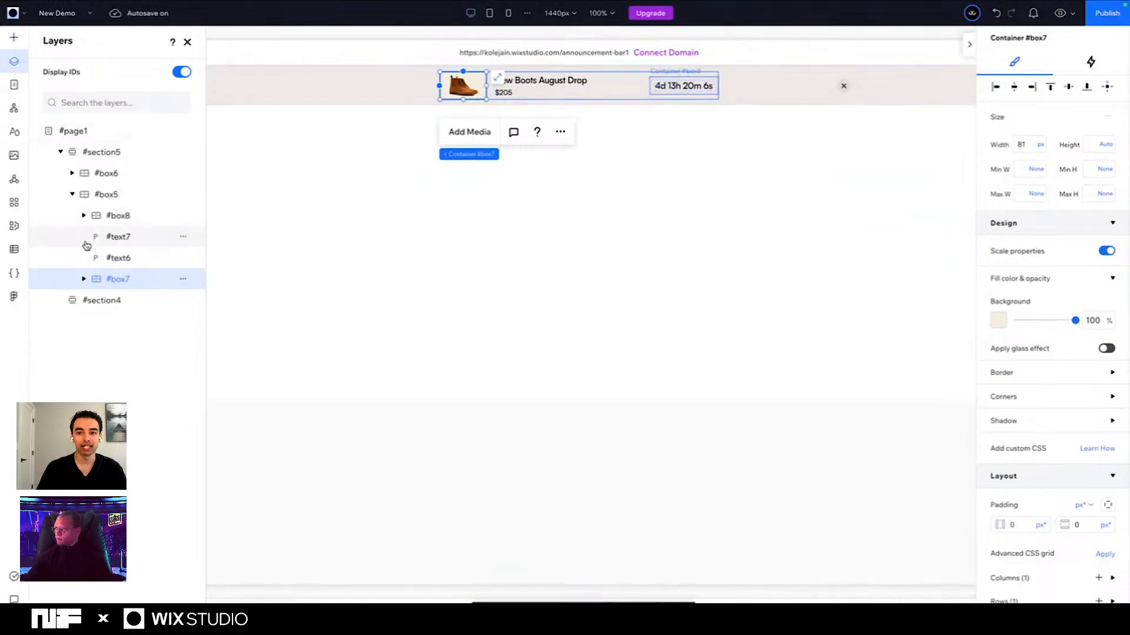
{"action": "left_click", "coordinate": [71, 194]}
{"action": "left_click", "coordinate": [181, 73]}
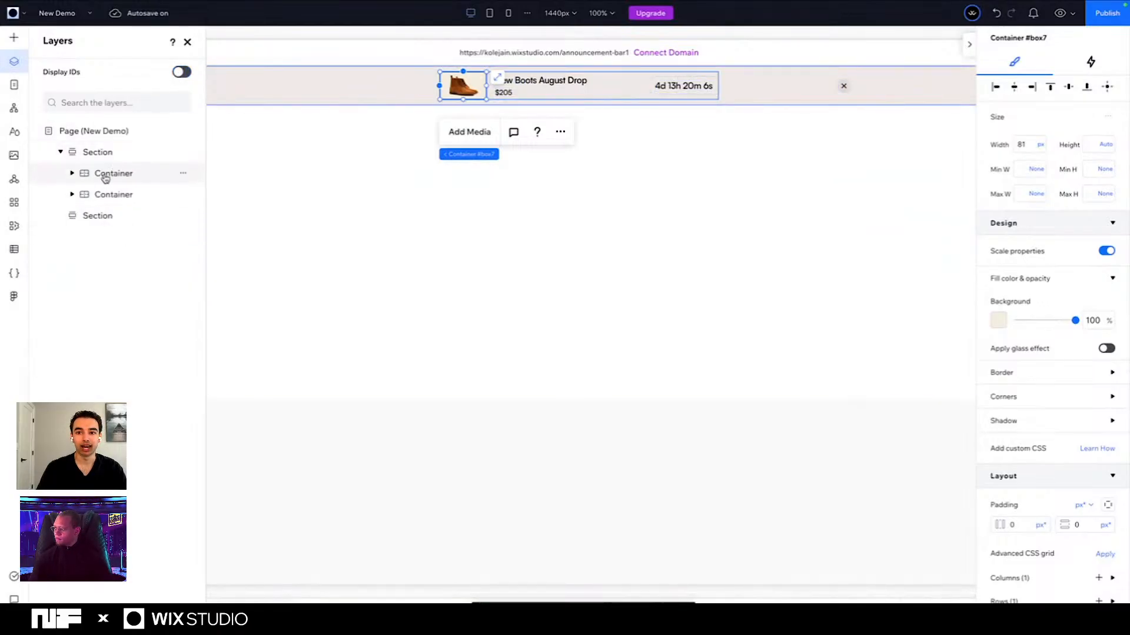
Step: Fix the close button container's row height at 24 px and change its margin units to pixels
{"action": "left_click", "coordinate": [121, 177]}
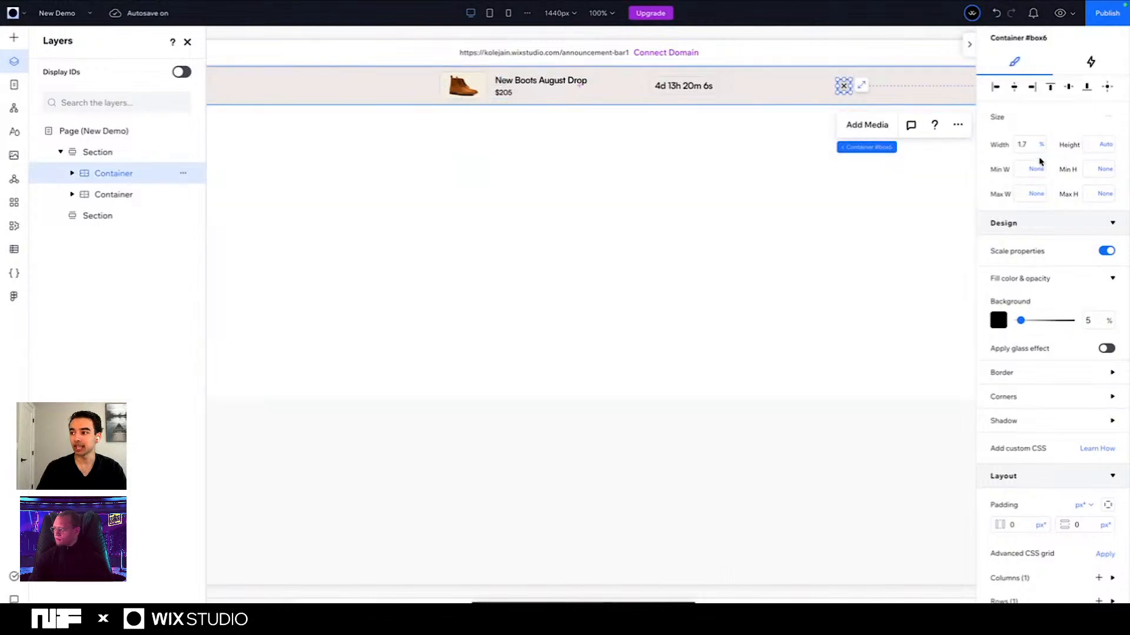
{"action": "scroll", "coordinate": [1039, 405], "scroll_direction": "down", "scroll_amount": 4}
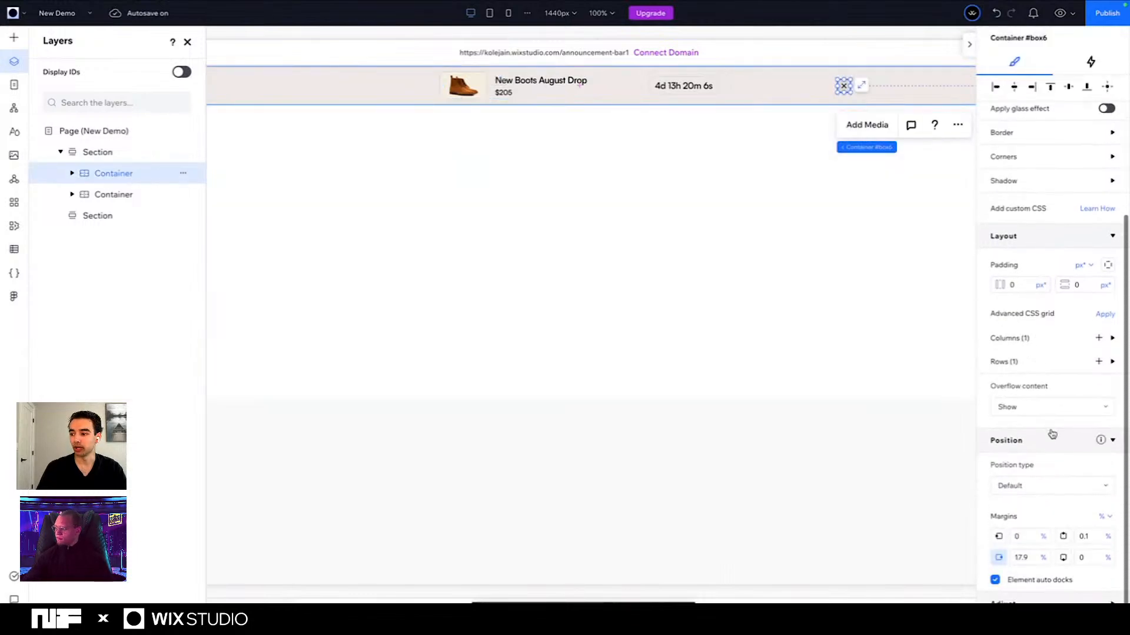
{"action": "left_click", "coordinate": [1033, 364]}
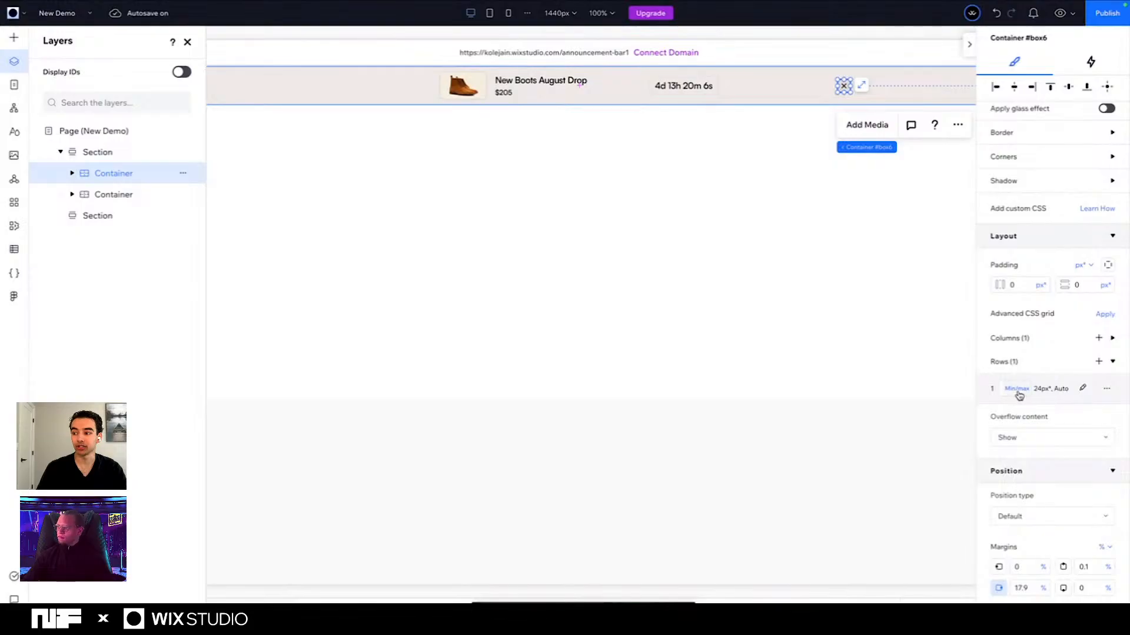
{"action": "left_click", "coordinate": [1017, 391]}
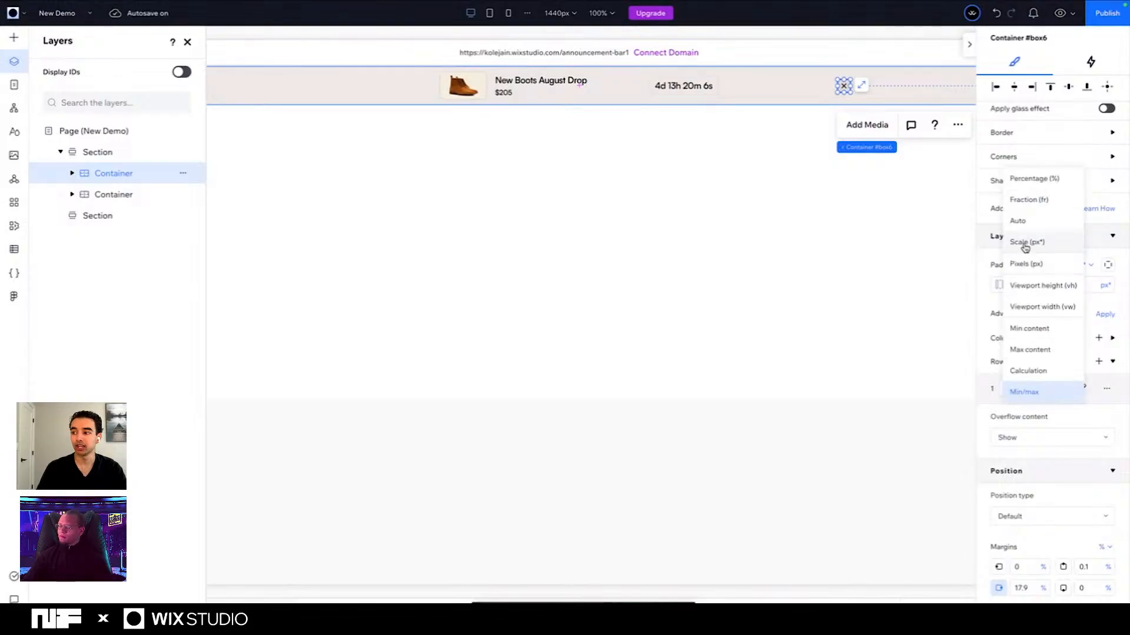
{"action": "left_click", "coordinate": [1024, 262]}
{"action": "scroll", "coordinate": [1016, 393], "scroll_direction": "down", "scroll_amount": 1}
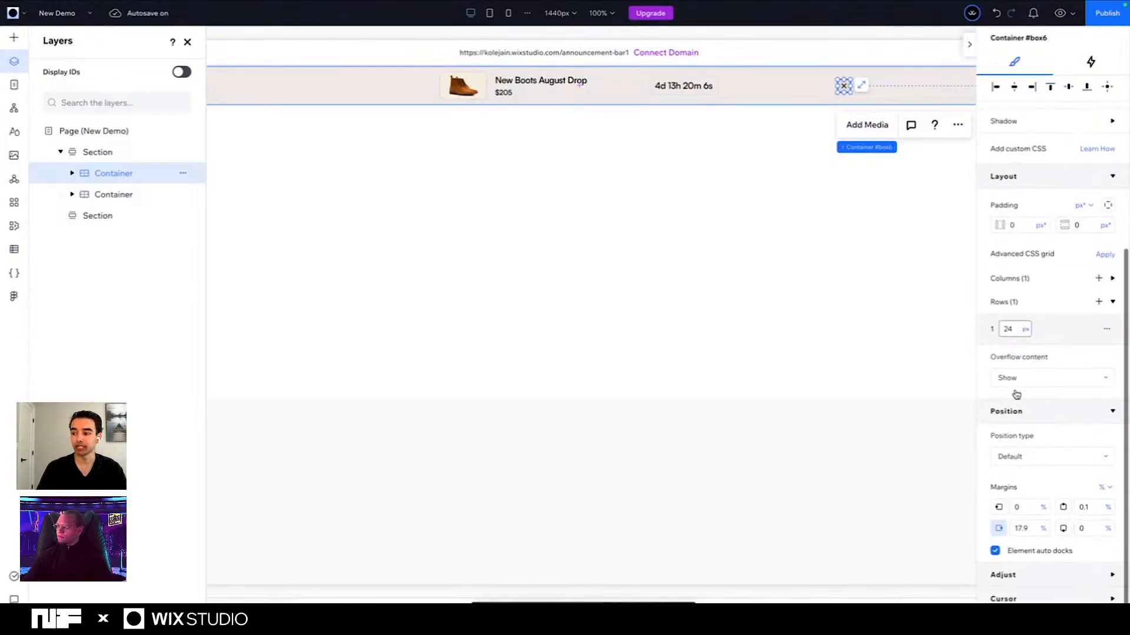
{"action": "left_click", "coordinate": [1102, 487]}
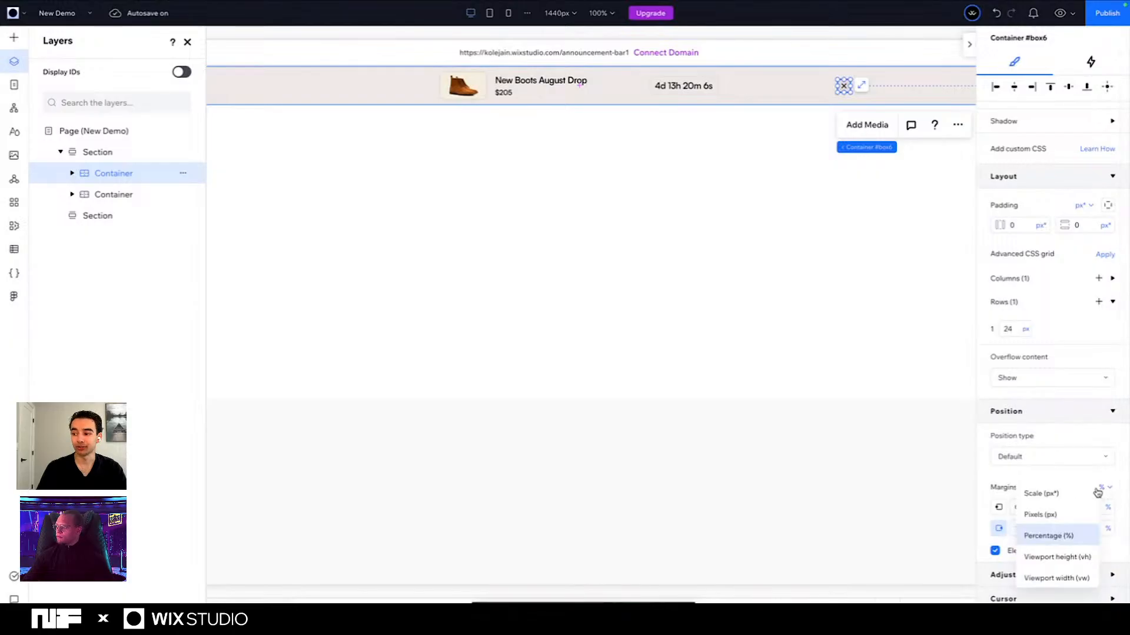
{"action": "left_click", "coordinate": [1041, 514]}
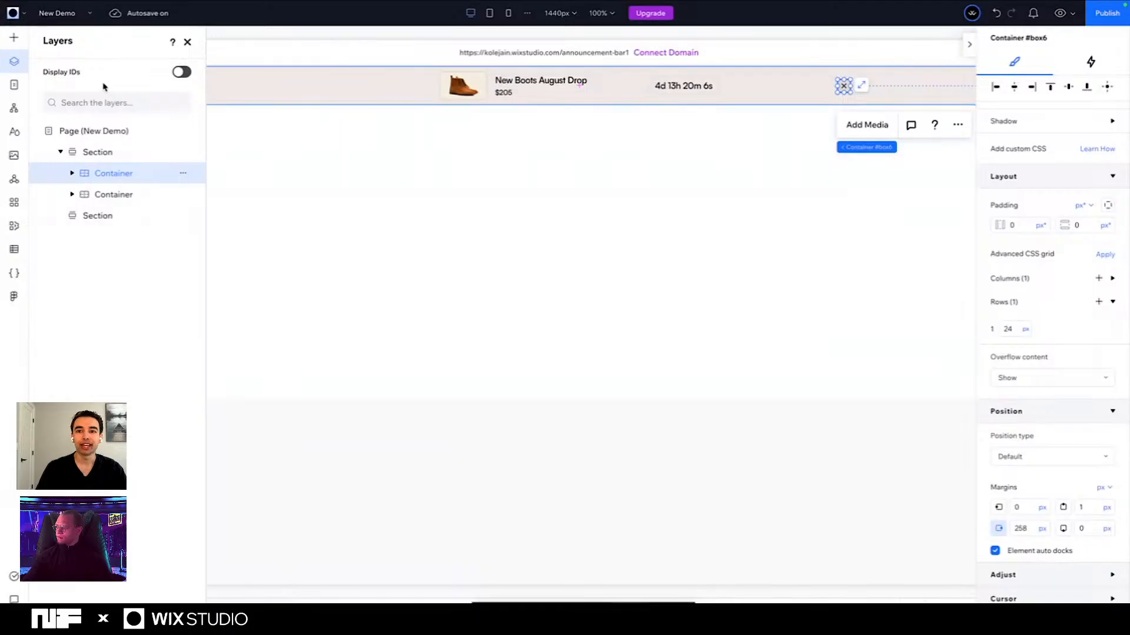
Step: Open the Absolute page and expand the row sizing of the container holding the boot image, texts and countdown
{"action": "left_click", "coordinate": [71, 23]}
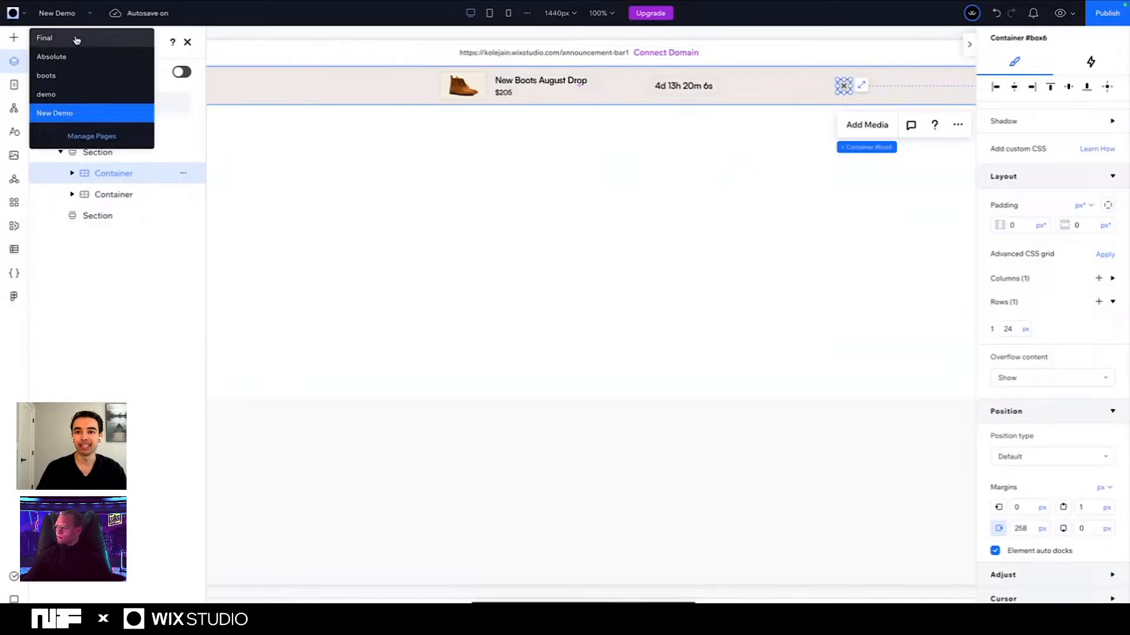
{"action": "left_click", "coordinate": [65, 59]}
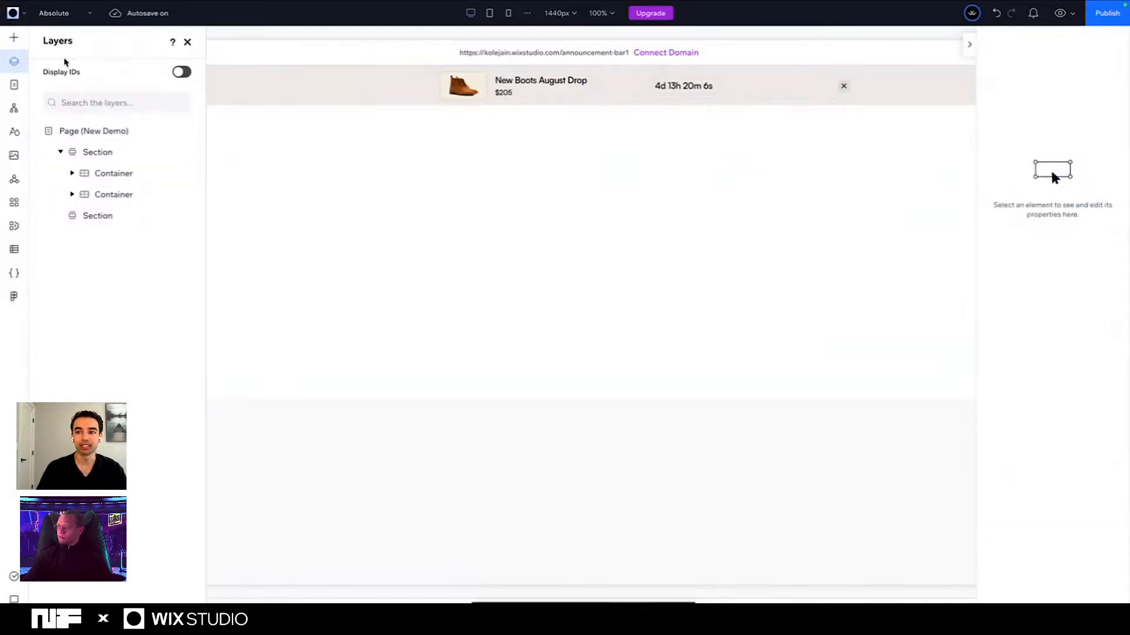
{"action": "left_click", "coordinate": [517, 87]}
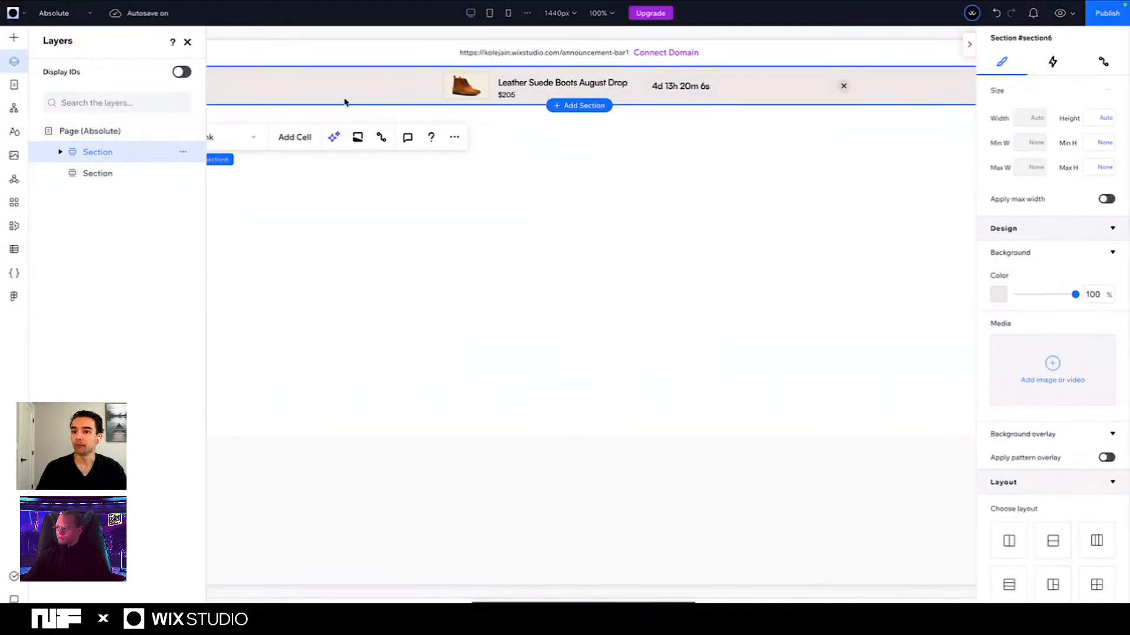
{"action": "left_click", "coordinate": [453, 91]}
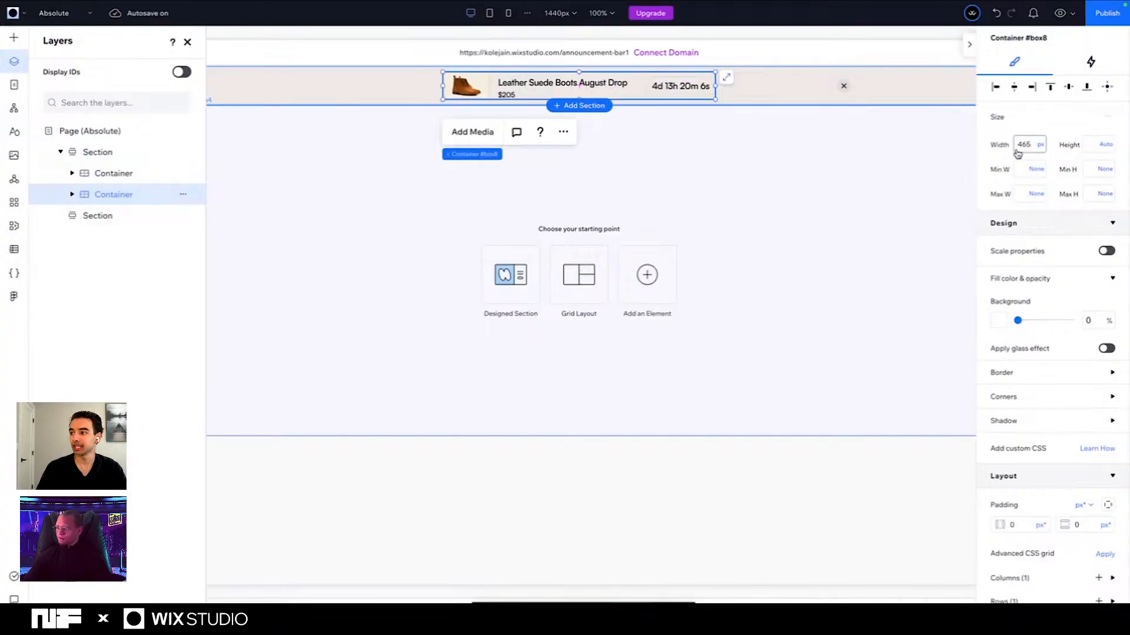
{"action": "scroll", "coordinate": [1034, 420], "scroll_direction": "down", "scroll_amount": 2}
{"action": "scroll", "coordinate": [1034, 420], "scroll_direction": "down", "scroll_amount": 2}
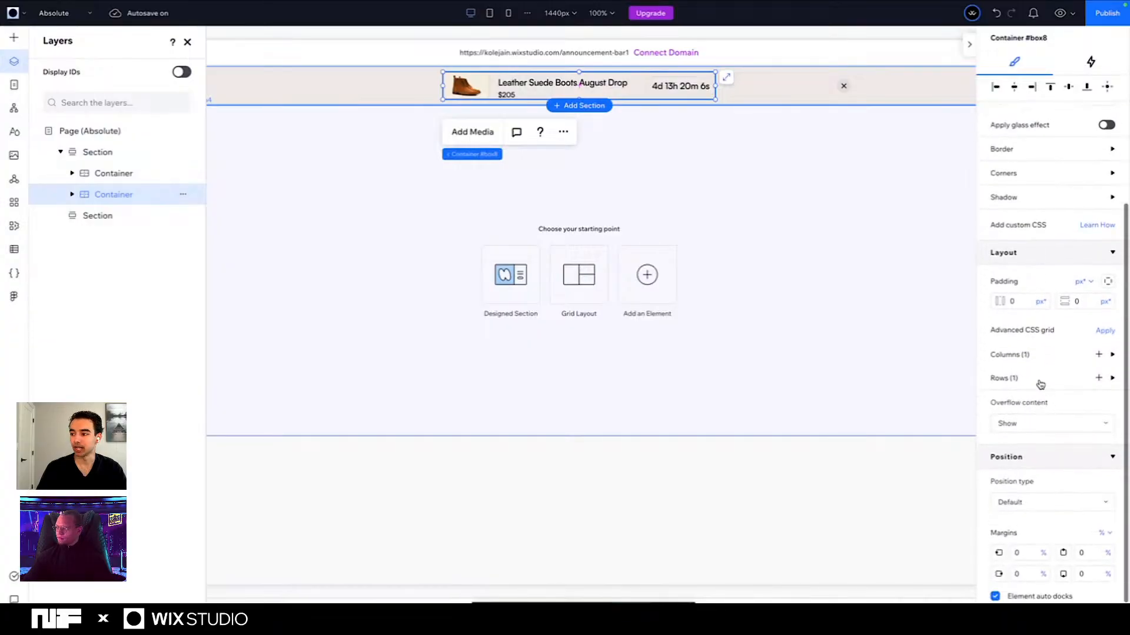
{"action": "left_click", "coordinate": [1039, 380]}
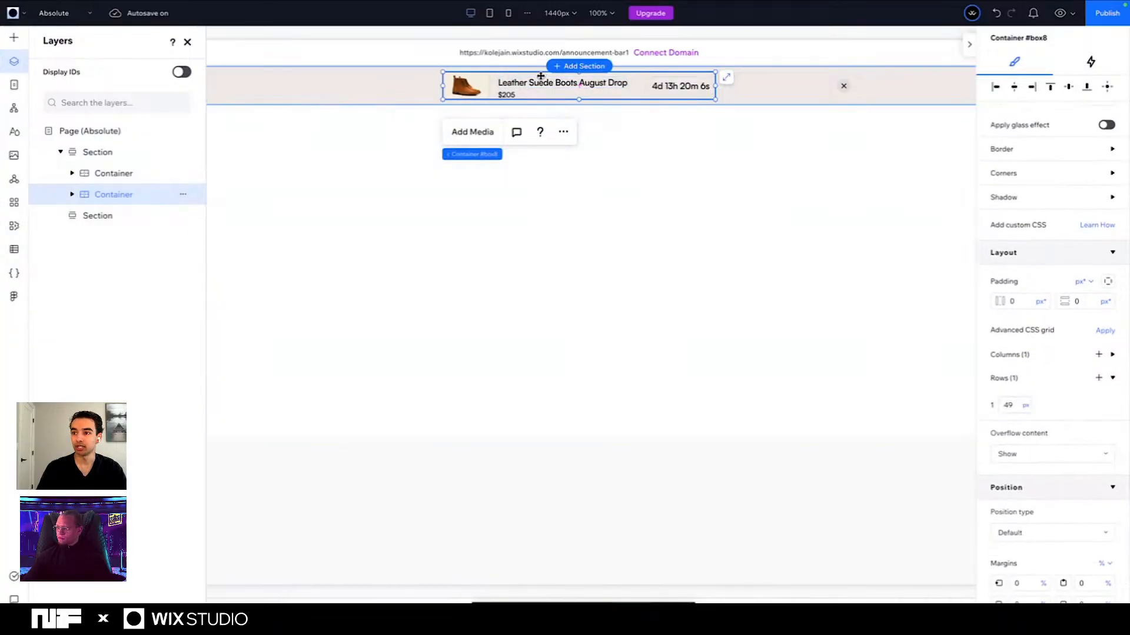
Step: Set the widths of the Leather Suede Boots August Drop title and the $205 price text to Max content
{"action": "left_click", "coordinate": [580, 83]}
{"action": "left_click", "coordinate": [1047, 226]}
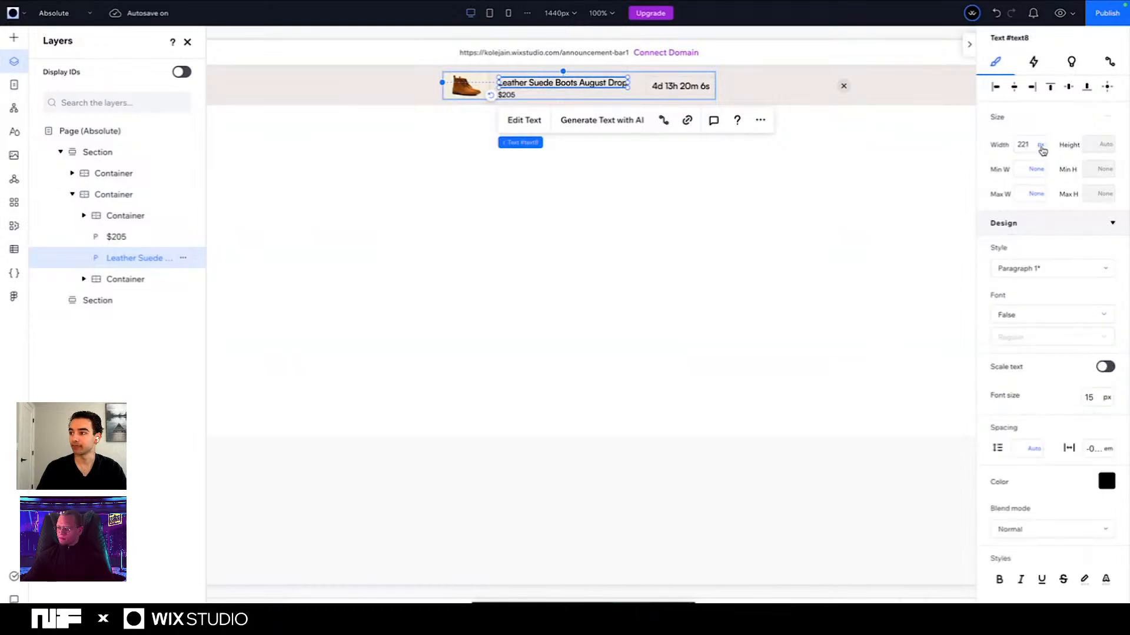
{"action": "left_click", "coordinate": [1040, 145]}
{"action": "left_click", "coordinate": [1071, 252]}
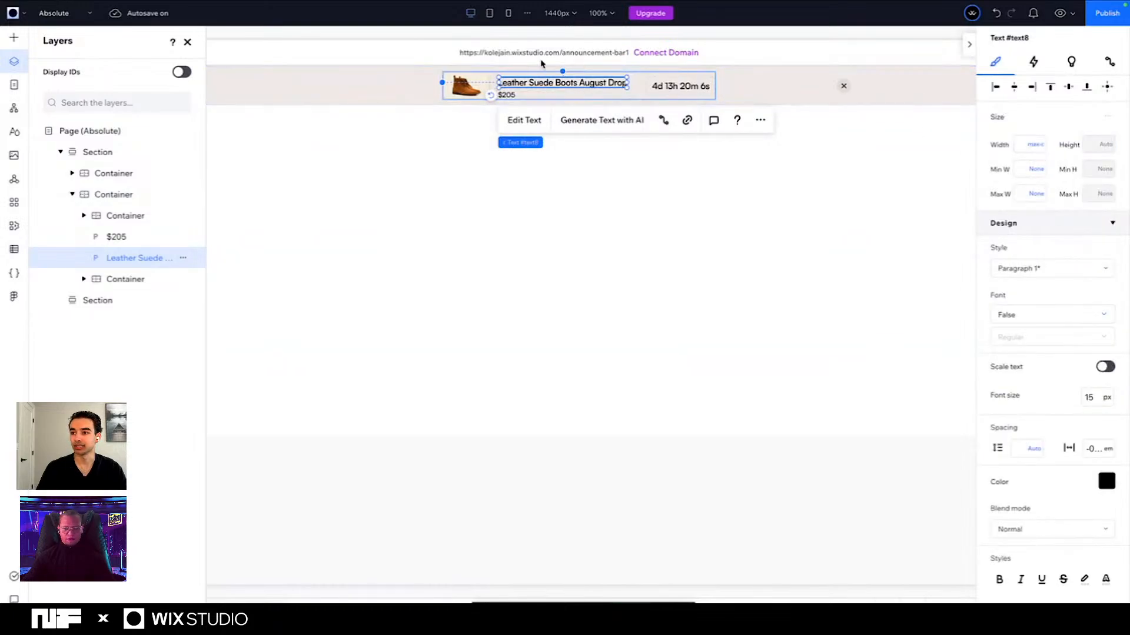
{"action": "left_click", "coordinate": [506, 95]}
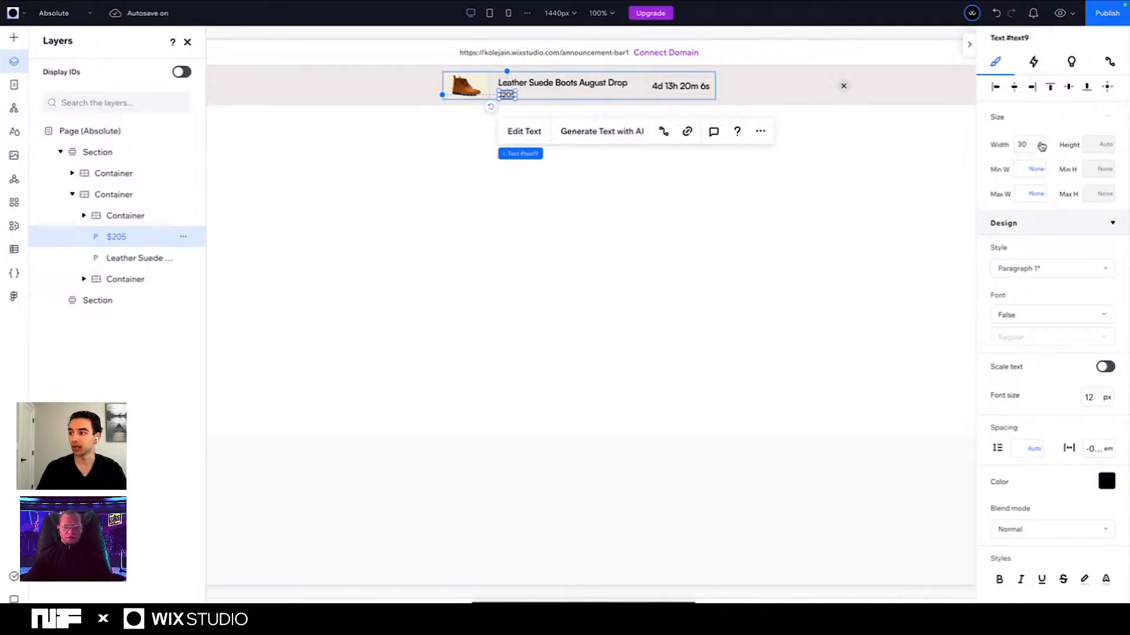
{"action": "left_click", "coordinate": [1035, 145]}
{"action": "left_click", "coordinate": [1071, 249]}
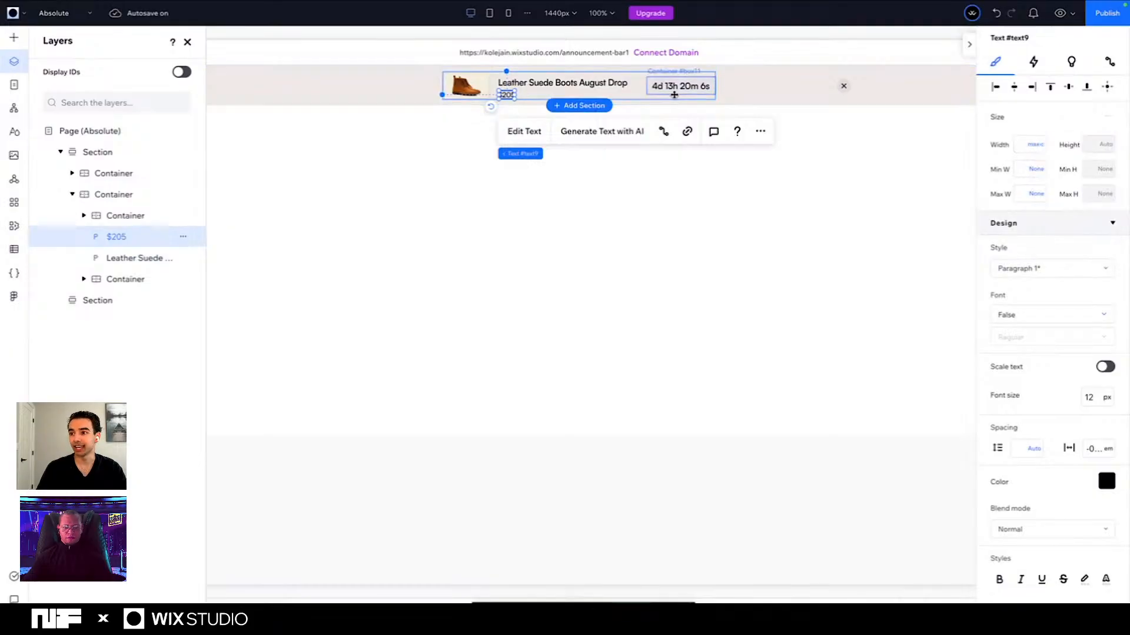
Step: Fix the row height of the Absolute page's close button container at 24 px and switch to the tablet breakpoint
{"action": "left_click", "coordinate": [845, 85]}
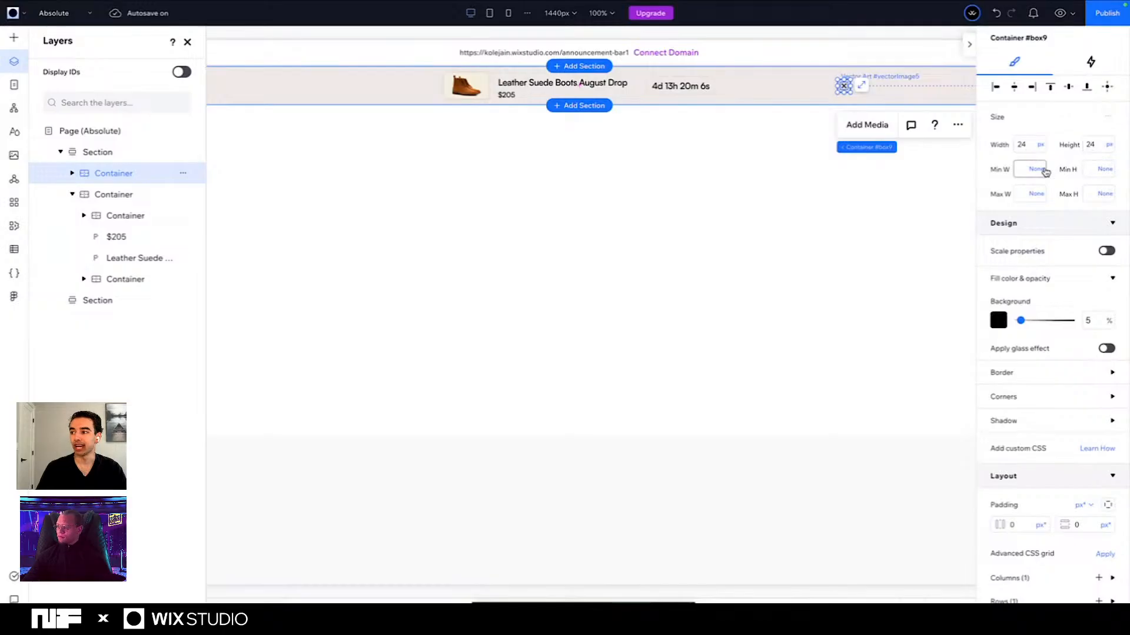
{"action": "scroll", "coordinate": [1047, 171], "scroll_direction": "down", "scroll_amount": 3}
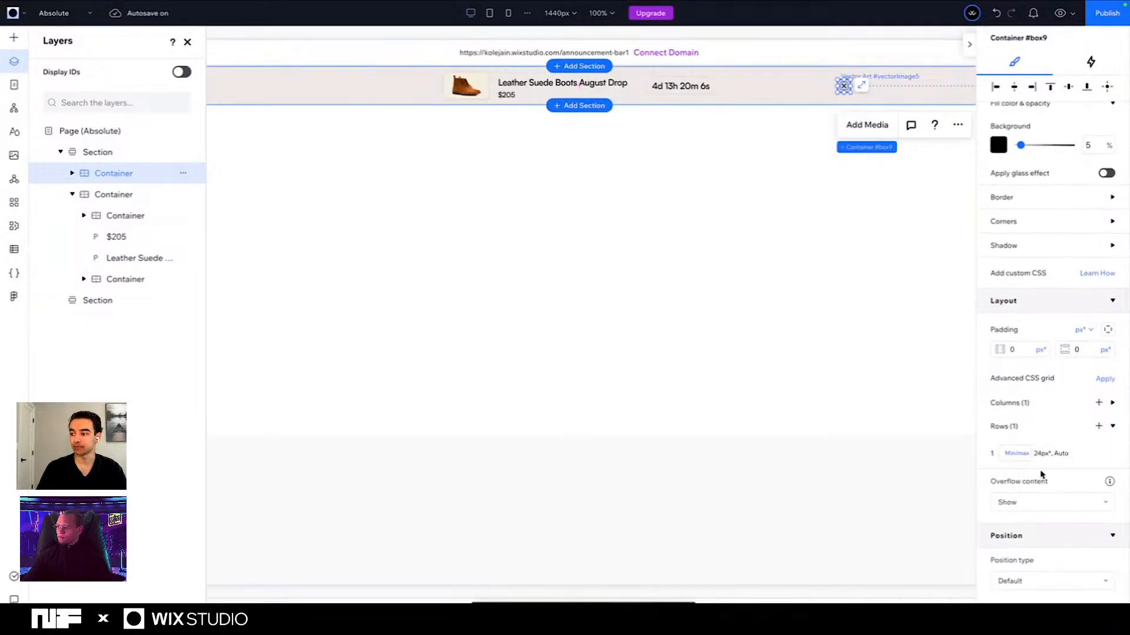
{"action": "left_click", "coordinate": [1014, 454]}
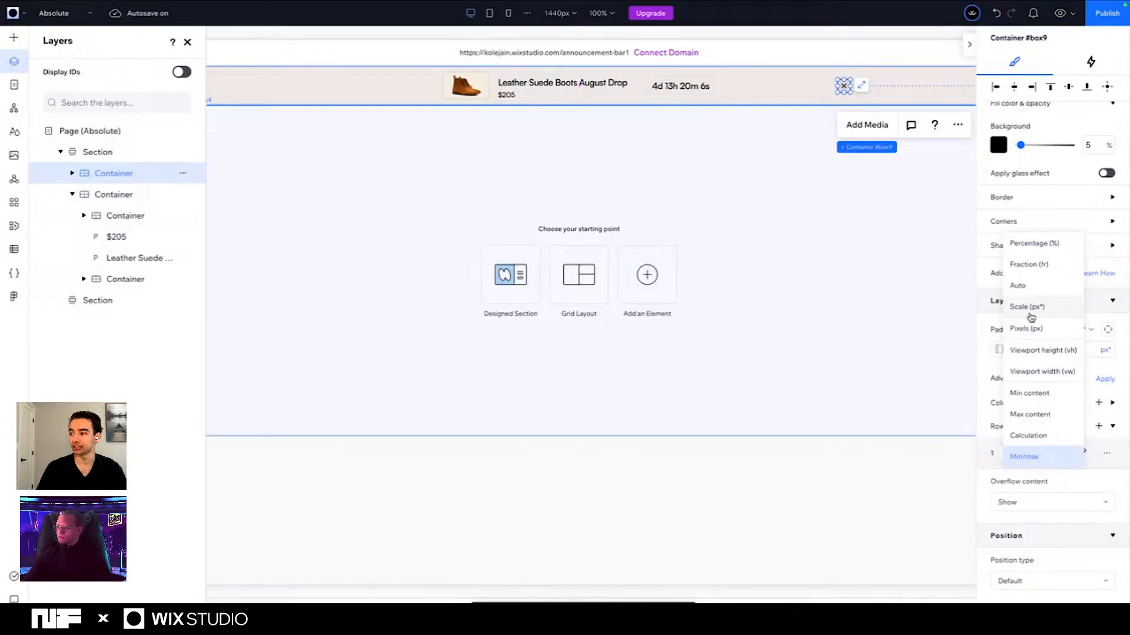
{"action": "left_click", "coordinate": [1021, 331]}
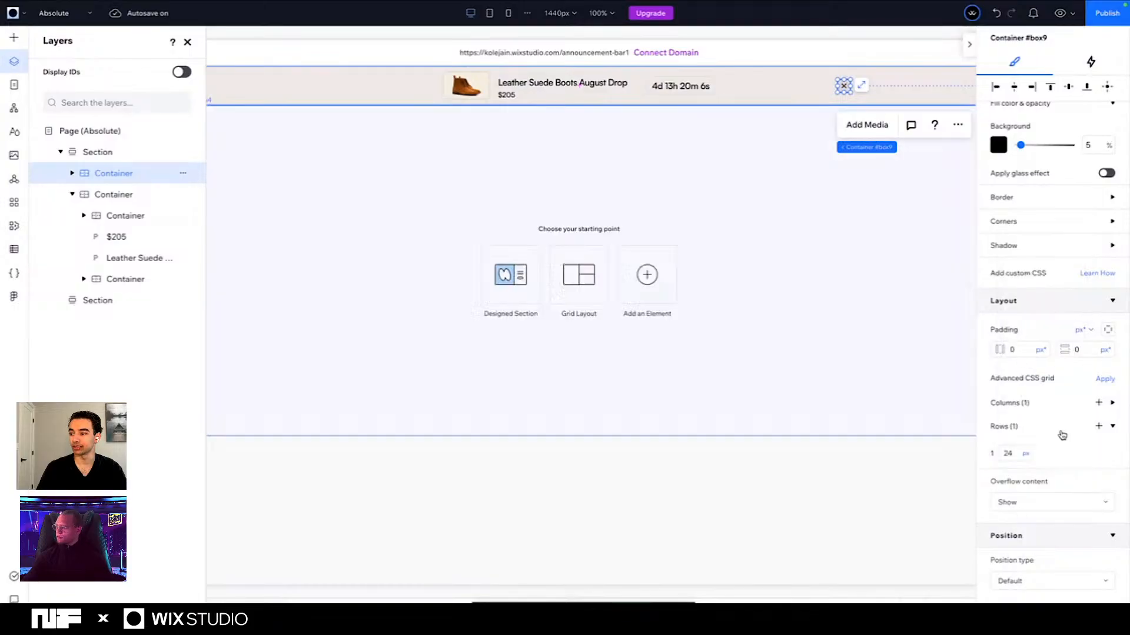
{"action": "scroll", "coordinate": [1044, 451], "scroll_direction": "down", "scroll_amount": 2}
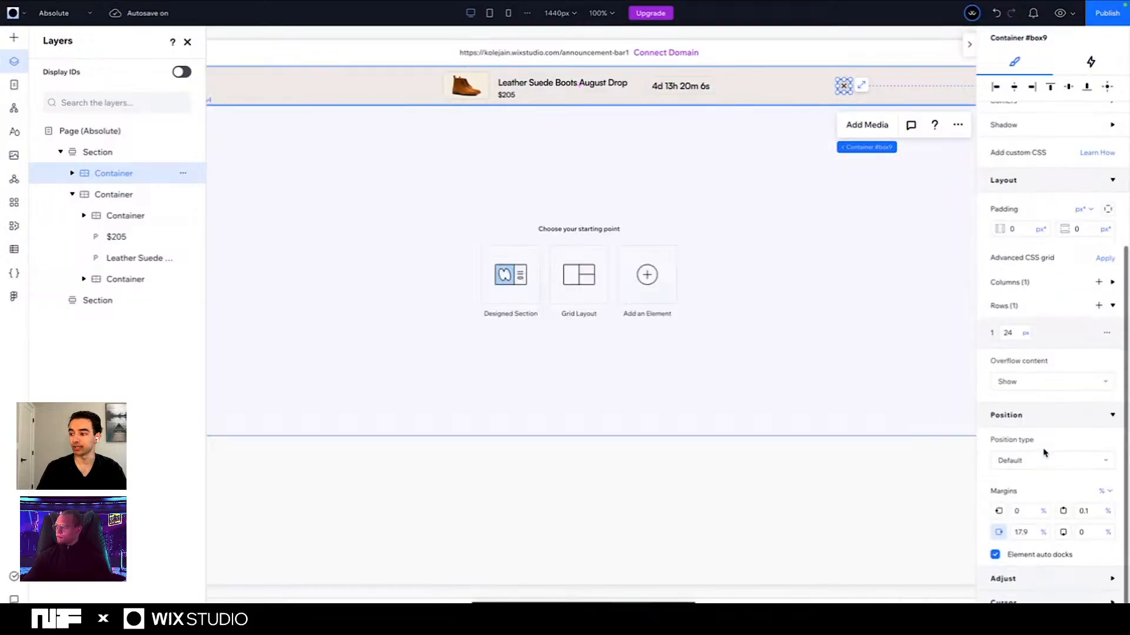
{"action": "left_click", "coordinate": [1108, 488]}
{"action": "left_click", "coordinate": [1040, 476]}
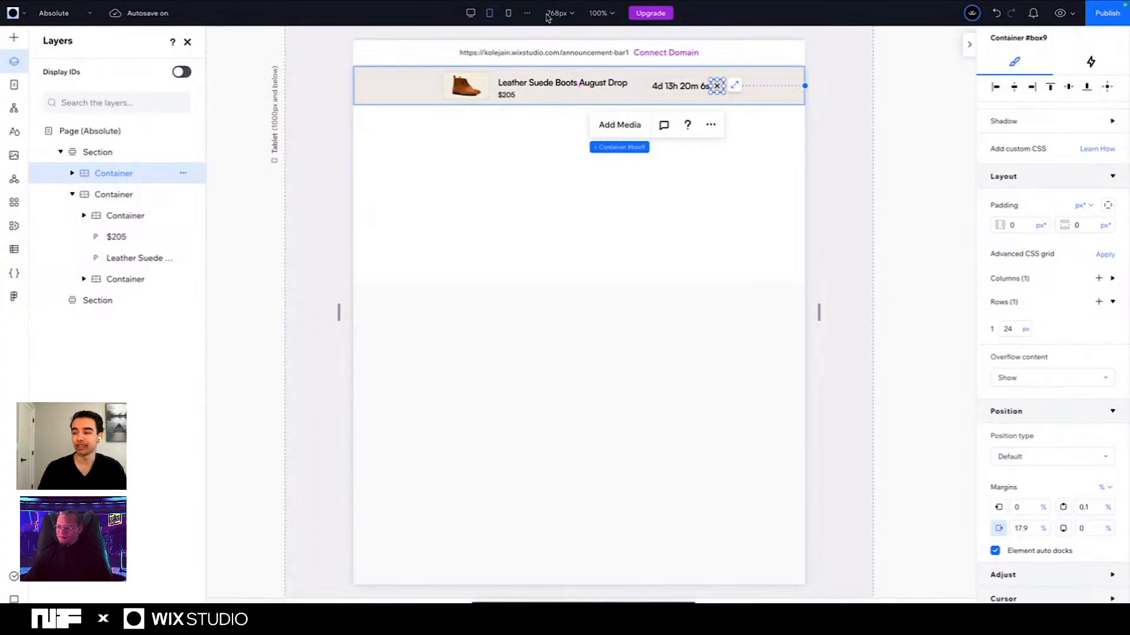
Step: Set the close button container's right margin to 5% at the tablet breakpoint and resize the canvas to check the layout
{"action": "left_click", "coordinate": [396, 92]}
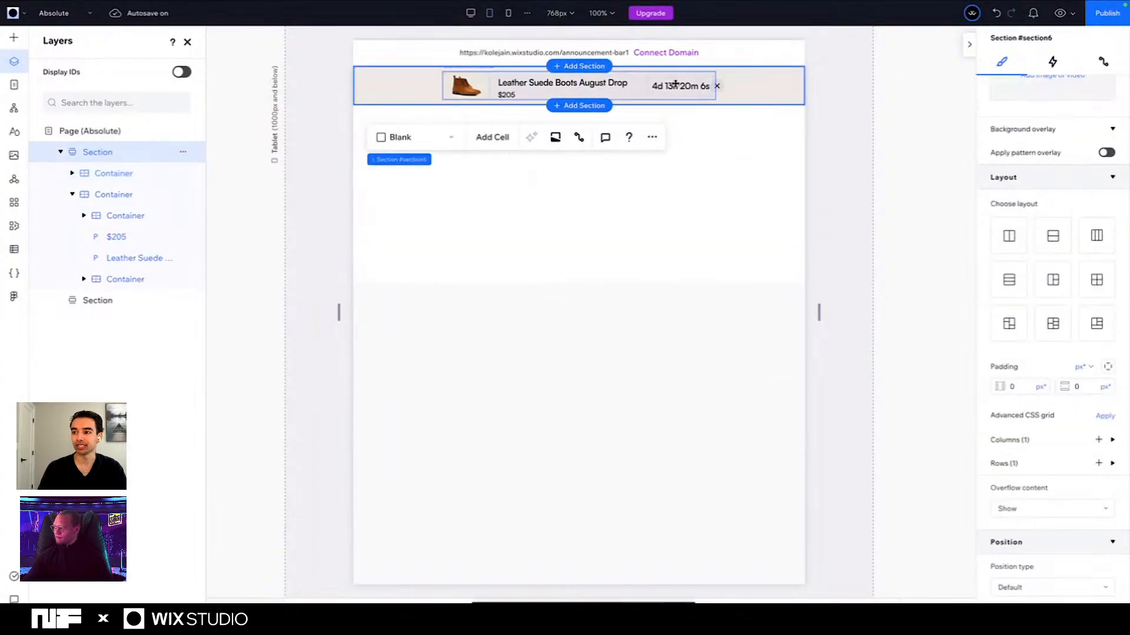
{"action": "left_click", "coordinate": [717, 85]}
{"action": "scroll", "coordinate": [1054, 376], "scroll_direction": "up", "scroll_amount": 5}
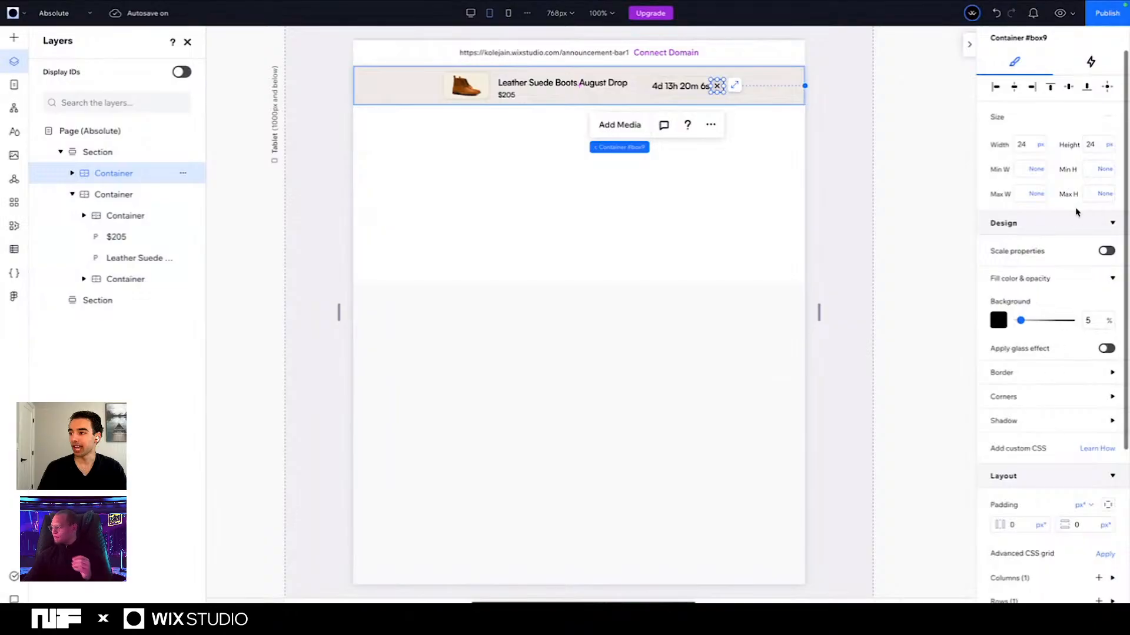
{"action": "scroll", "coordinate": [1079, 285], "scroll_direction": "down", "scroll_amount": 5}
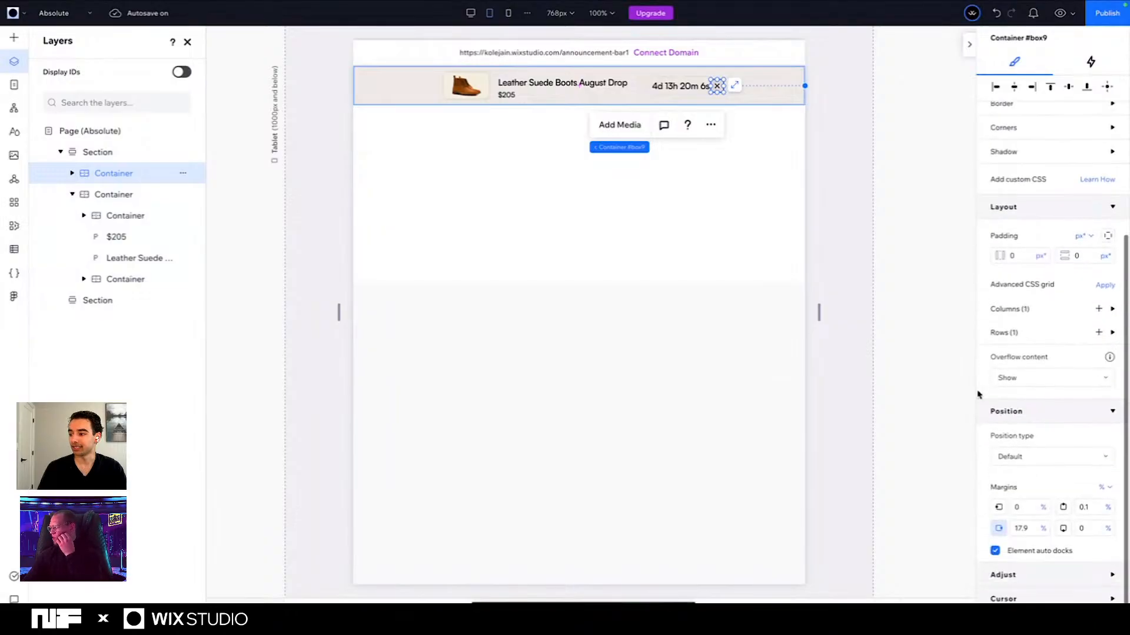
{"action": "left_click", "coordinate": [1022, 528]}
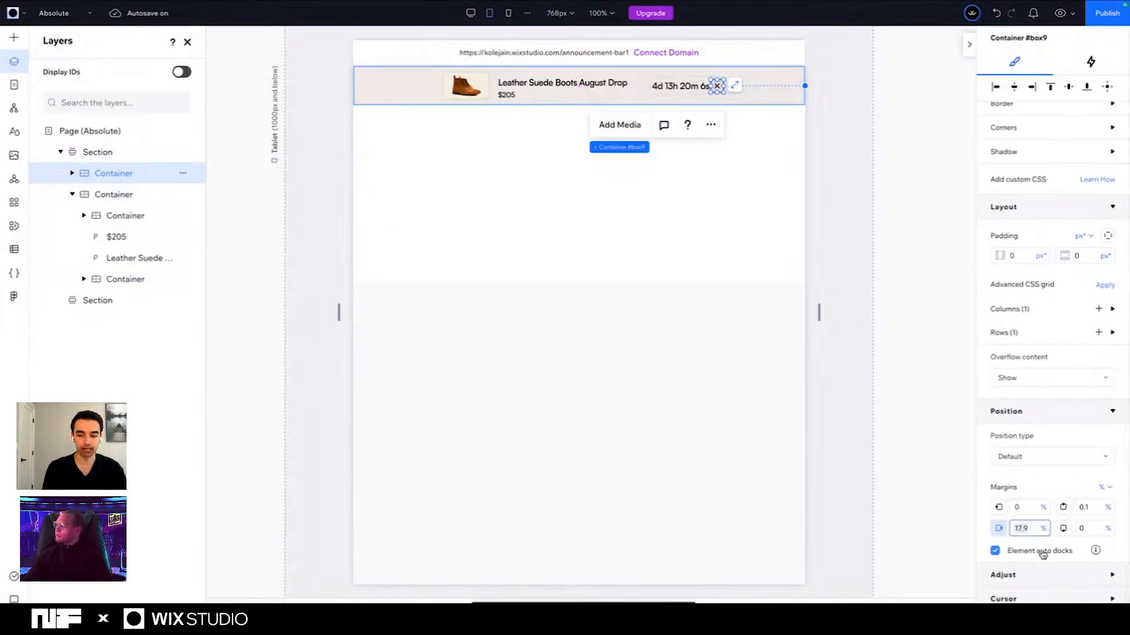
{"action": "type", "text": "5"}
{"action": "key", "text": "Return"}
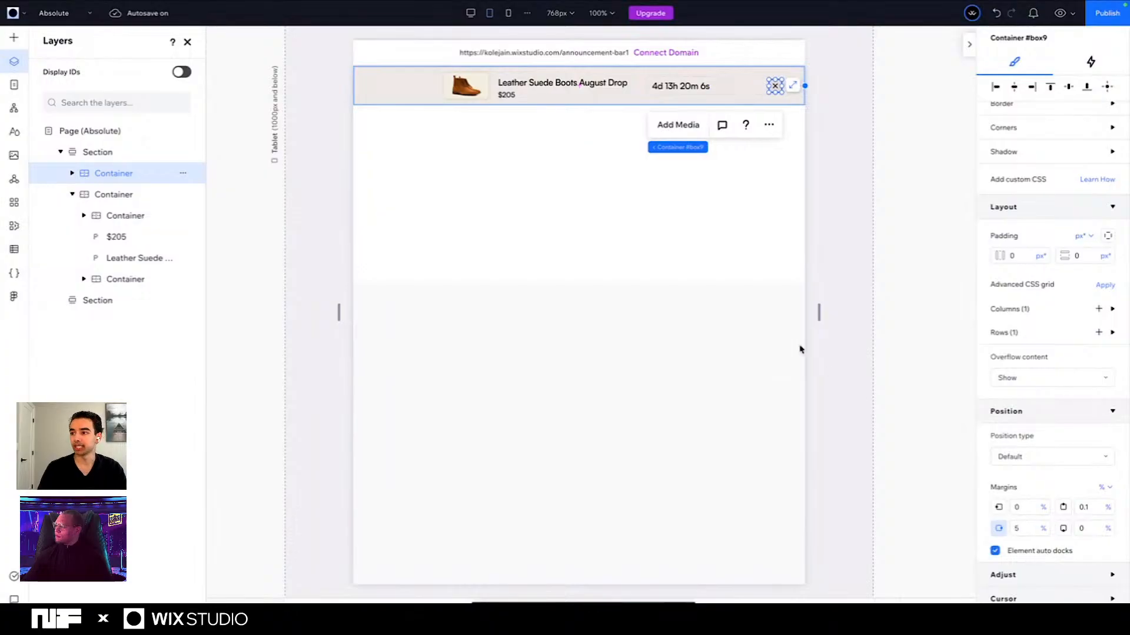
{"action": "mouse_move", "coordinate": [424, 171]}
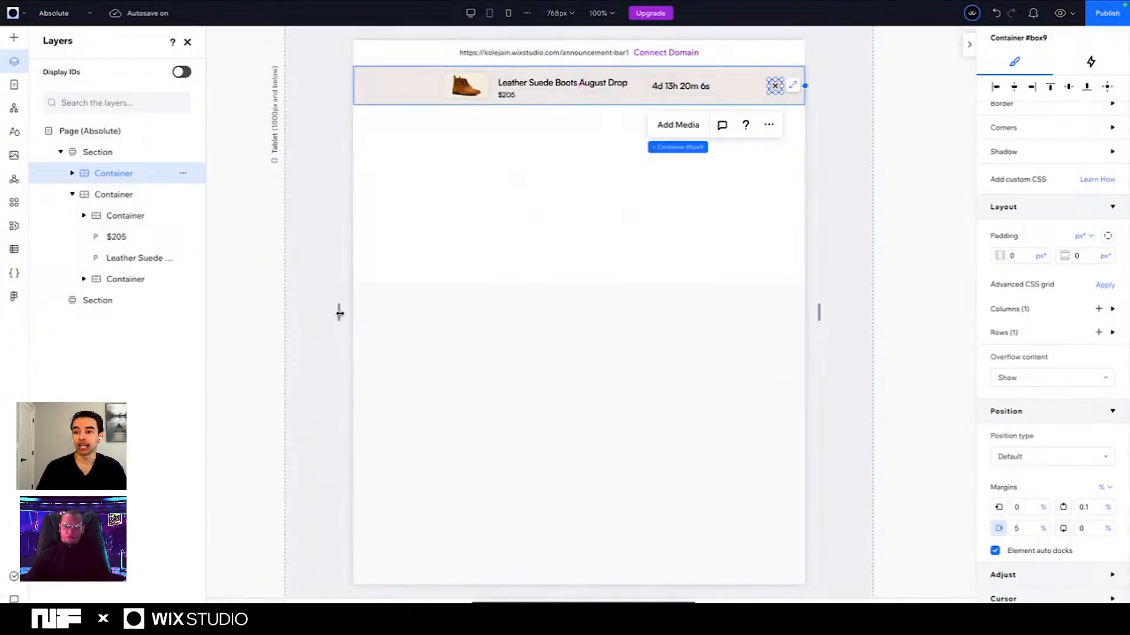
{"action": "left_click_drag", "start_coordinate": [338, 313], "coordinate": [314, 328]}
Step: Switch to the mobile breakpoint and hide the container holding the boot image
{"action": "left_click", "coordinate": [508, 13]}
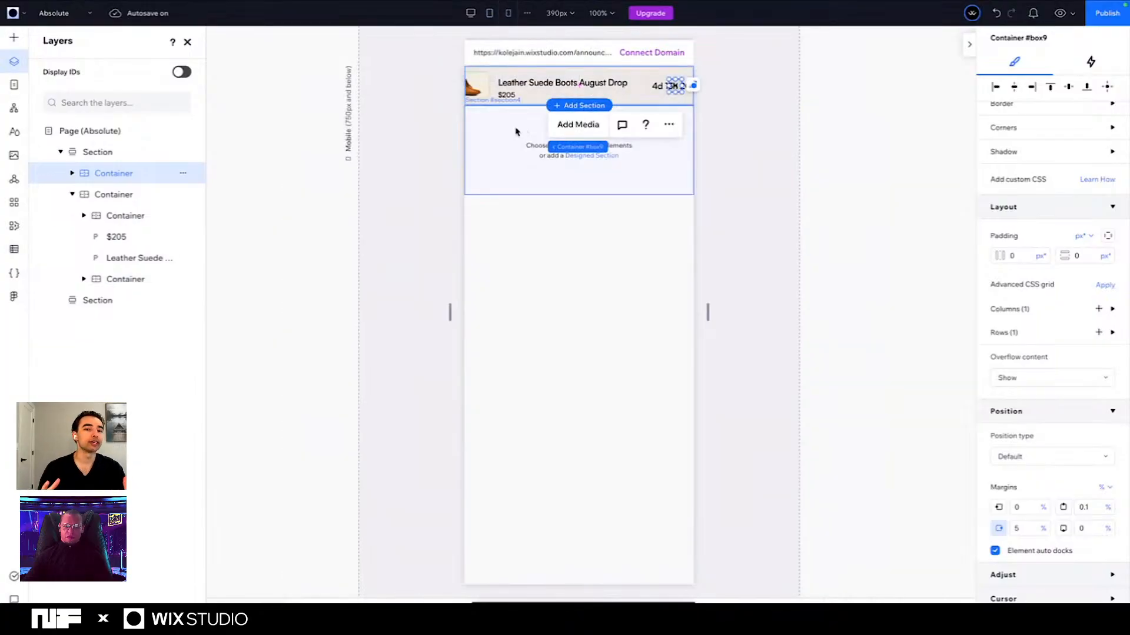
{"action": "left_click", "coordinate": [480, 91]}
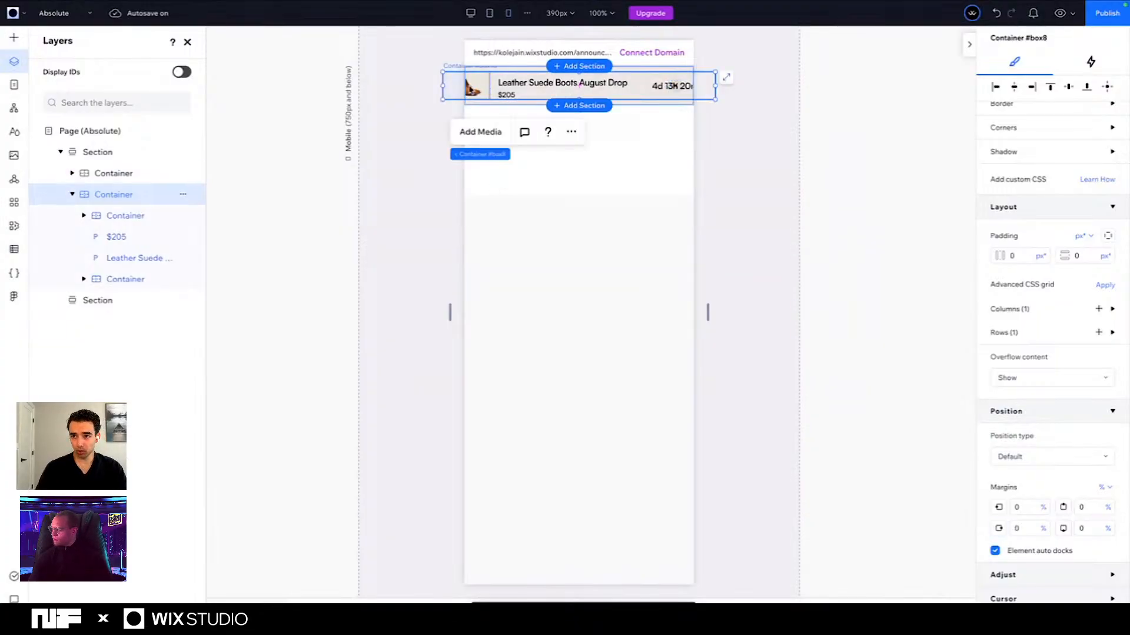
{"action": "left_click", "coordinate": [469, 88]}
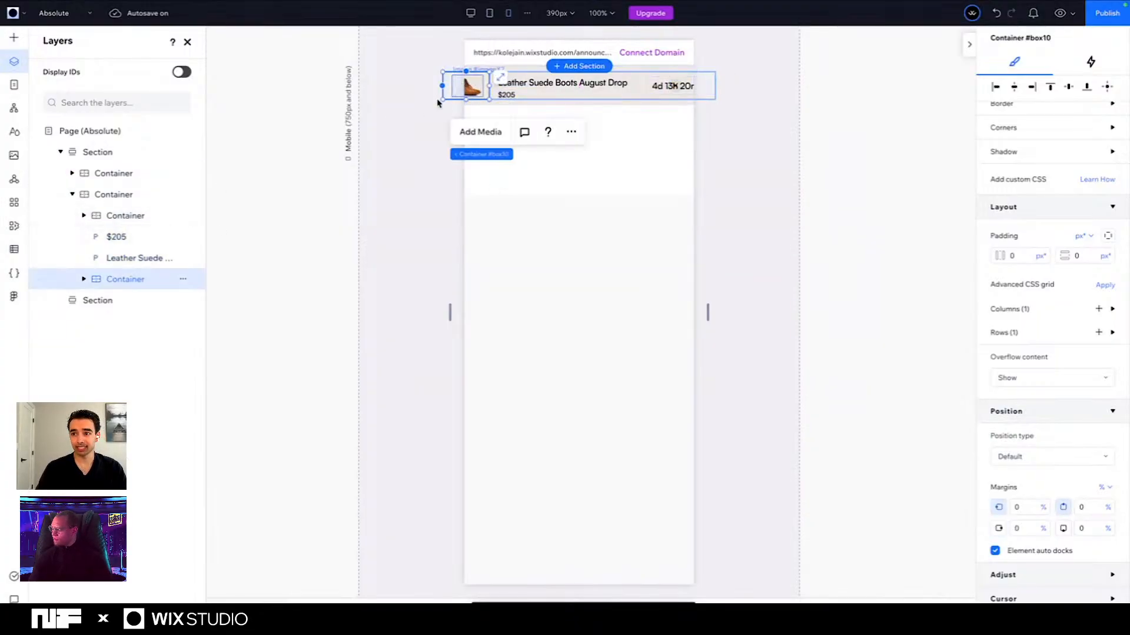
{"action": "left_click", "coordinate": [185, 280]}
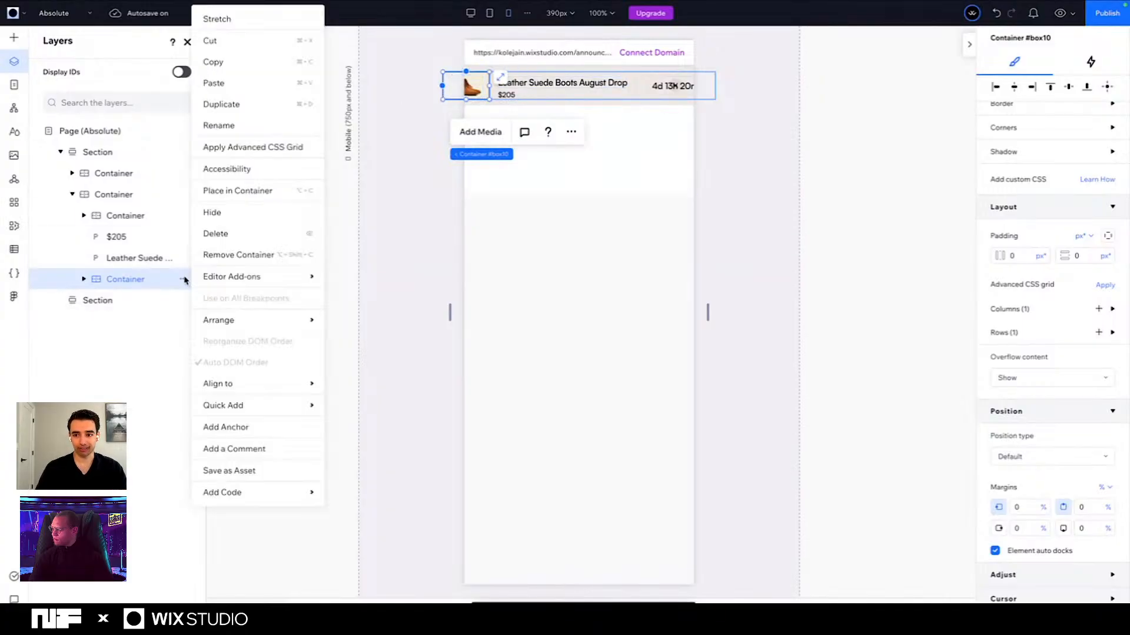
{"action": "left_click", "coordinate": [211, 212]}
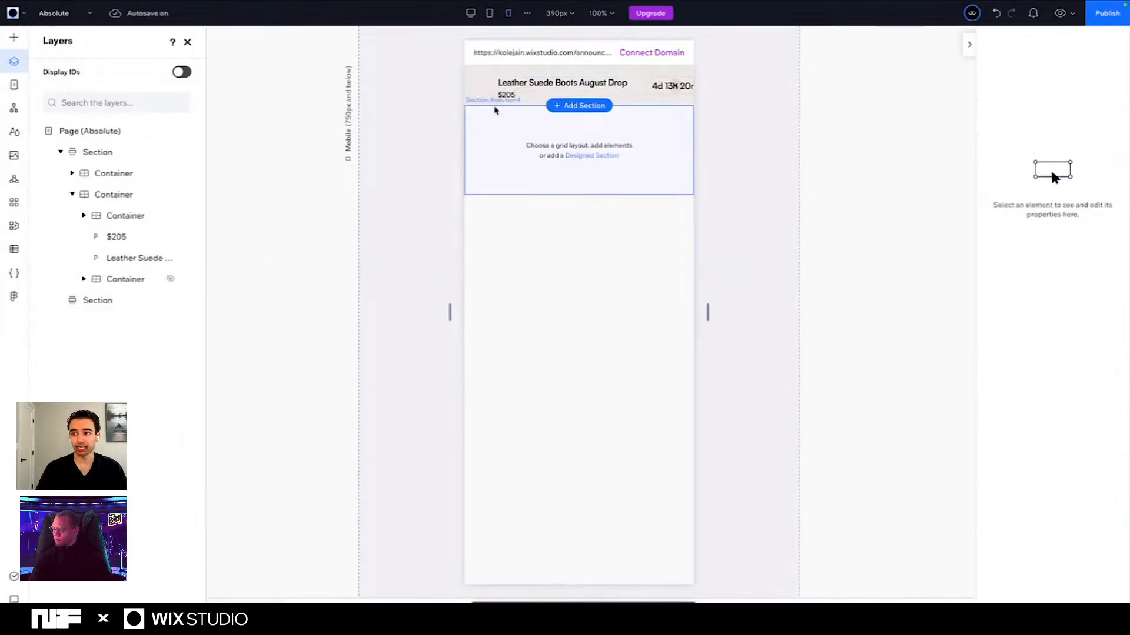
Step: Check the mobile announcement bar frame's dimensions in Figma and set the Wix Studio announcement section's height to 110 px
{"action": "left_click", "coordinate": [599, 95]}
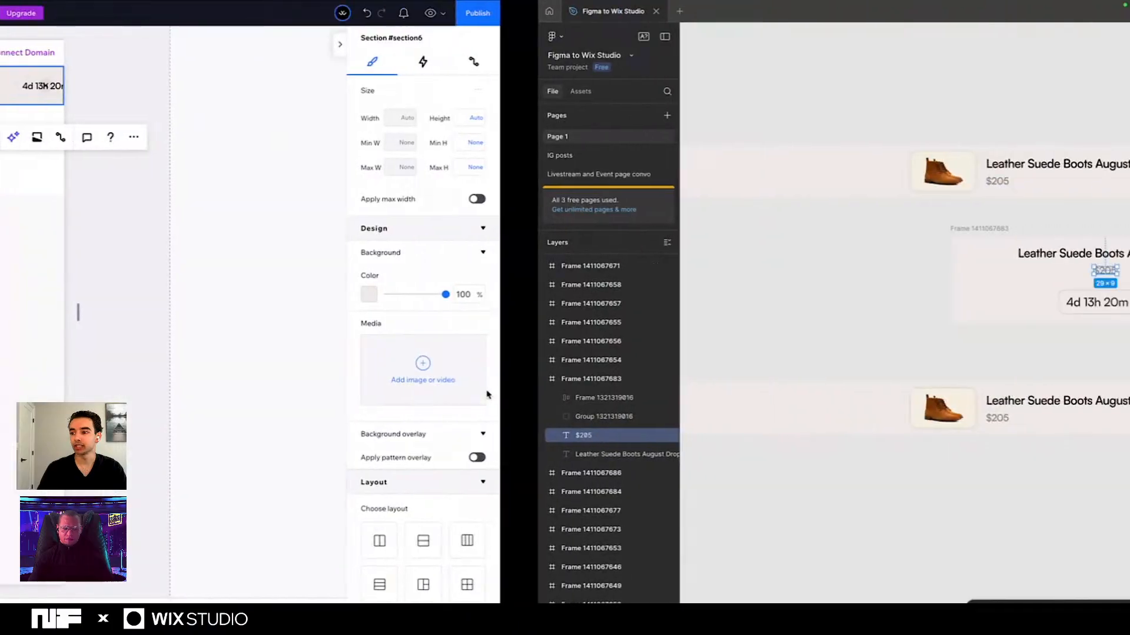
{"action": "left_click", "coordinate": [450, 244]}
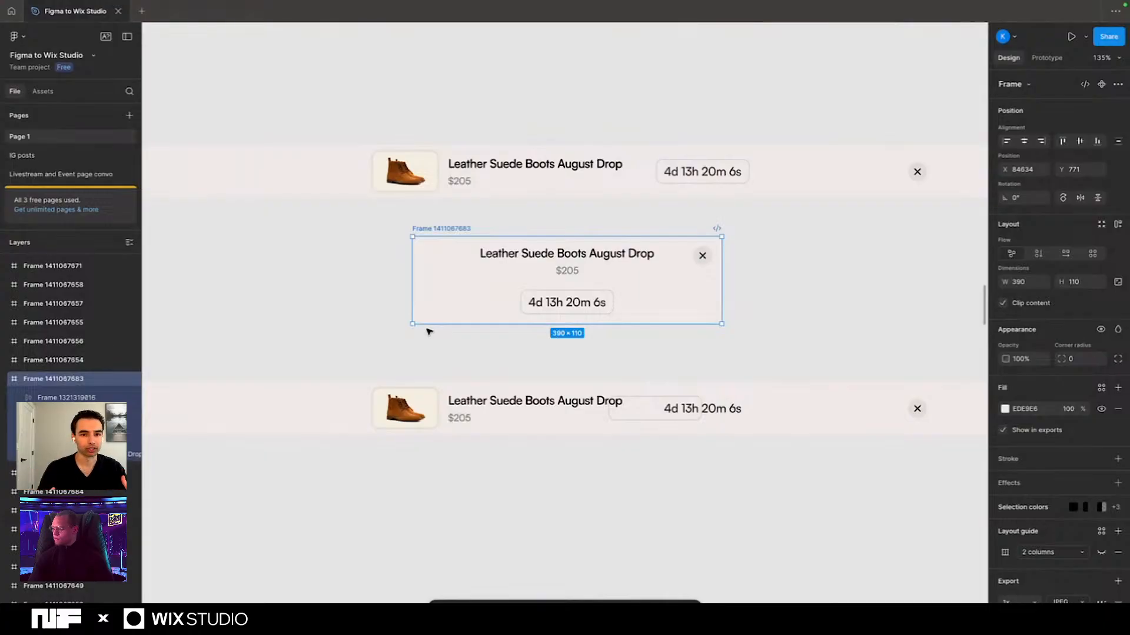
{"action": "key", "text": "ctrl+Left"}
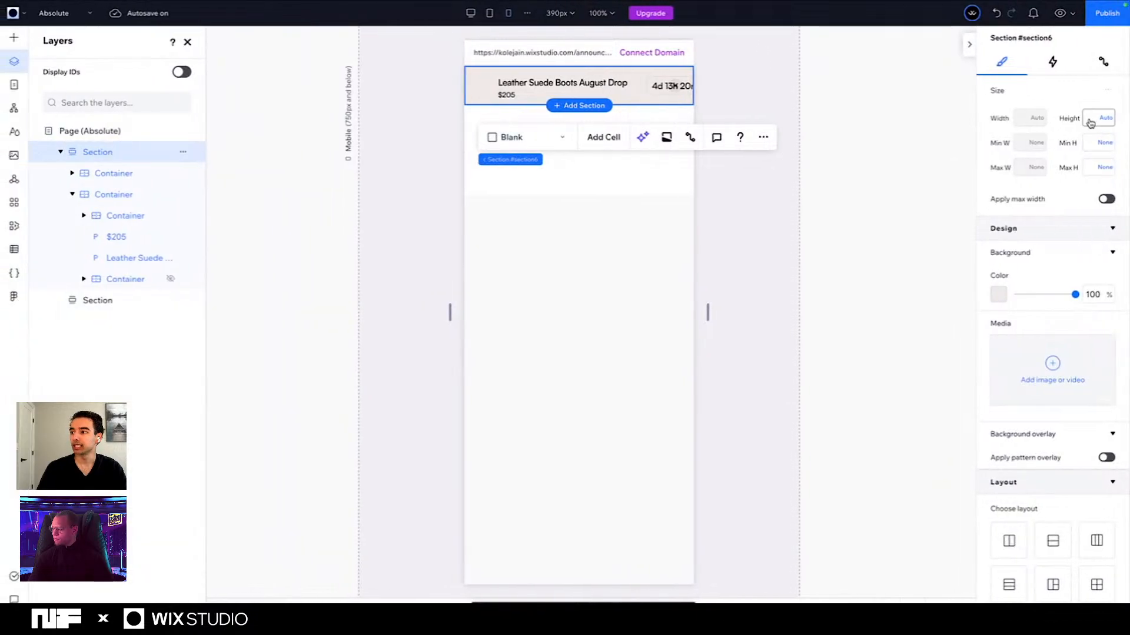
{"action": "left_click", "coordinate": [1089, 119]}
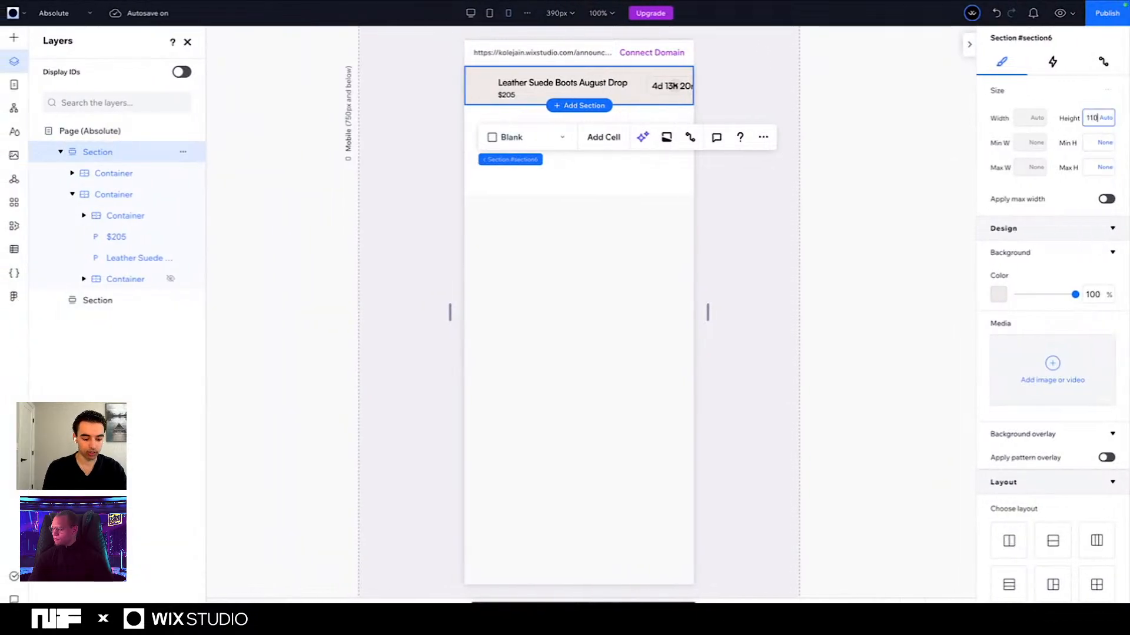
{"action": "type", "text": "110"}
{"action": "key", "text": "Return"}
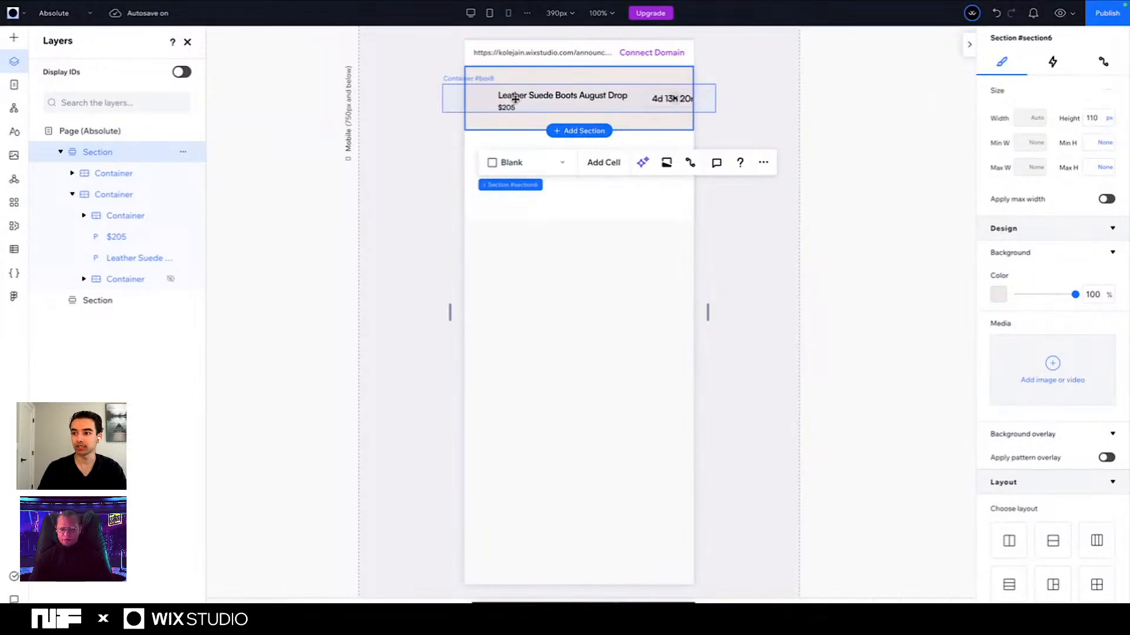
Step: Dock the close button container to the top of the mobile announcement section with a 5% top margin
{"action": "left_click", "coordinate": [676, 98]}
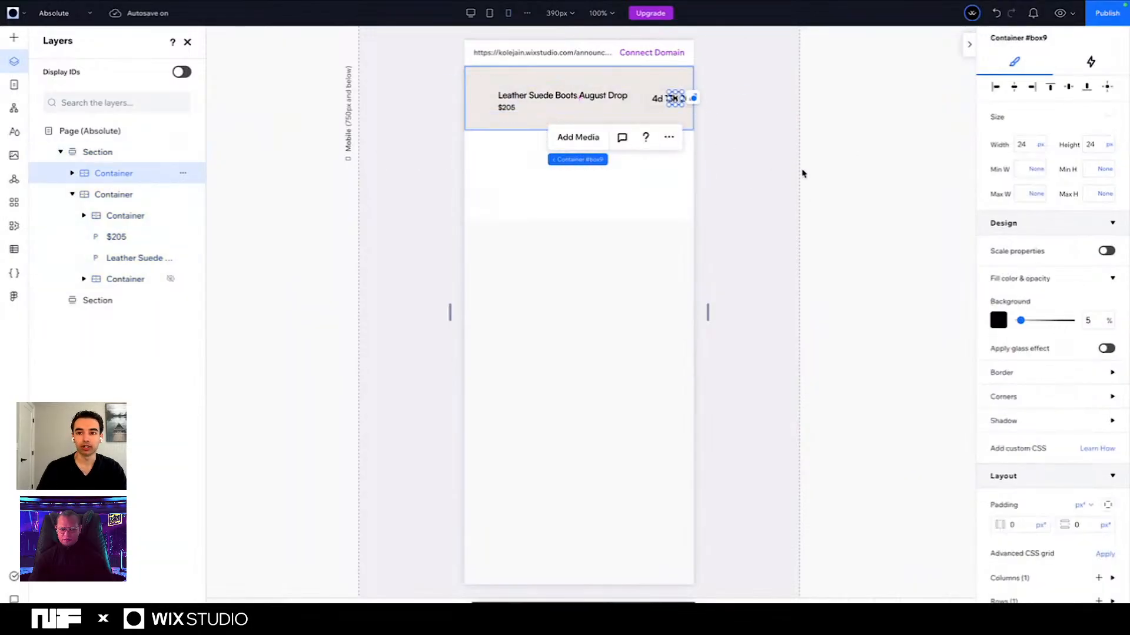
{"action": "scroll", "coordinate": [1051, 419], "scroll_direction": "down", "scroll_amount": 5}
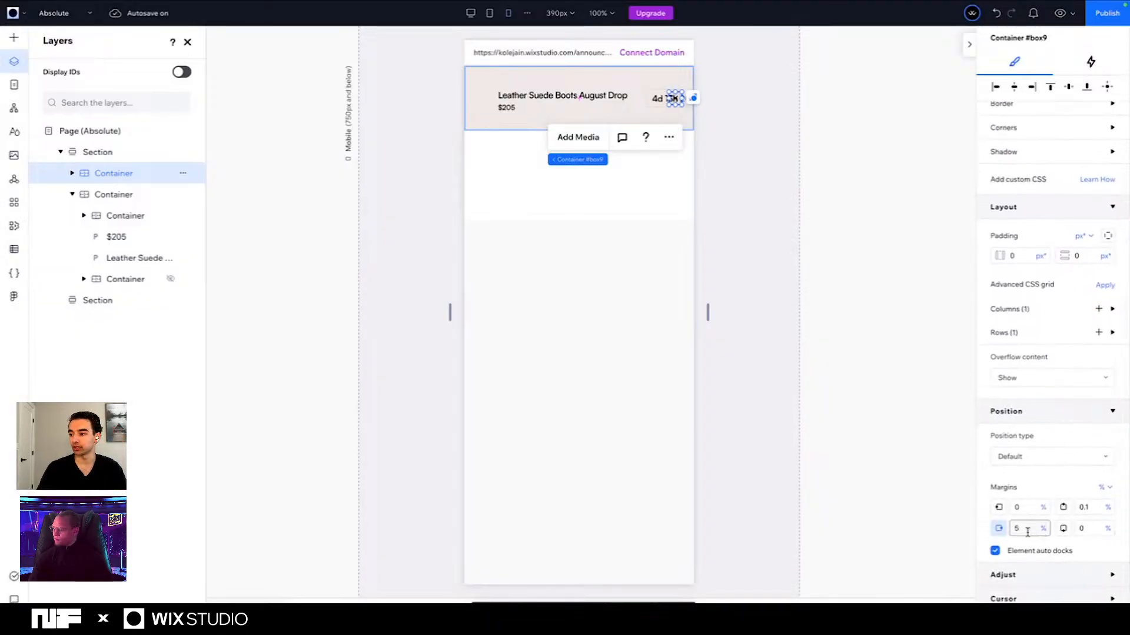
{"action": "left_click", "coordinate": [1103, 514]}
{"action": "key", "text": "BackSpace"}
{"action": "key", "text": "BackSpace"}
{"action": "key", "text": "BackSpace"}
{"action": "type", "text": "5"}
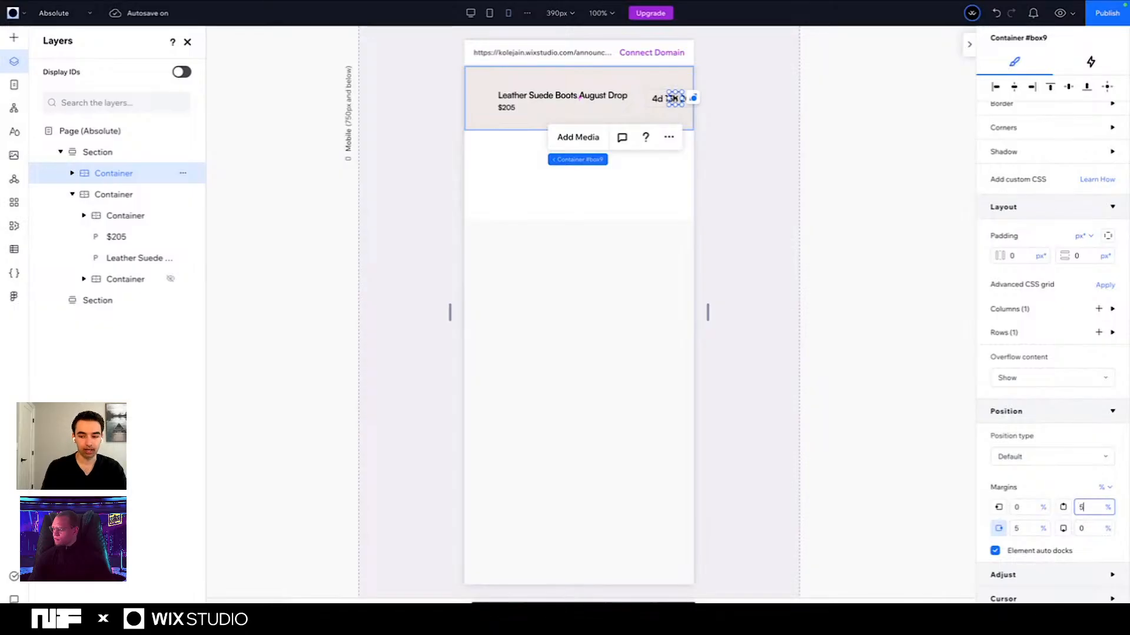
{"action": "left_click", "coordinate": [1063, 507]}
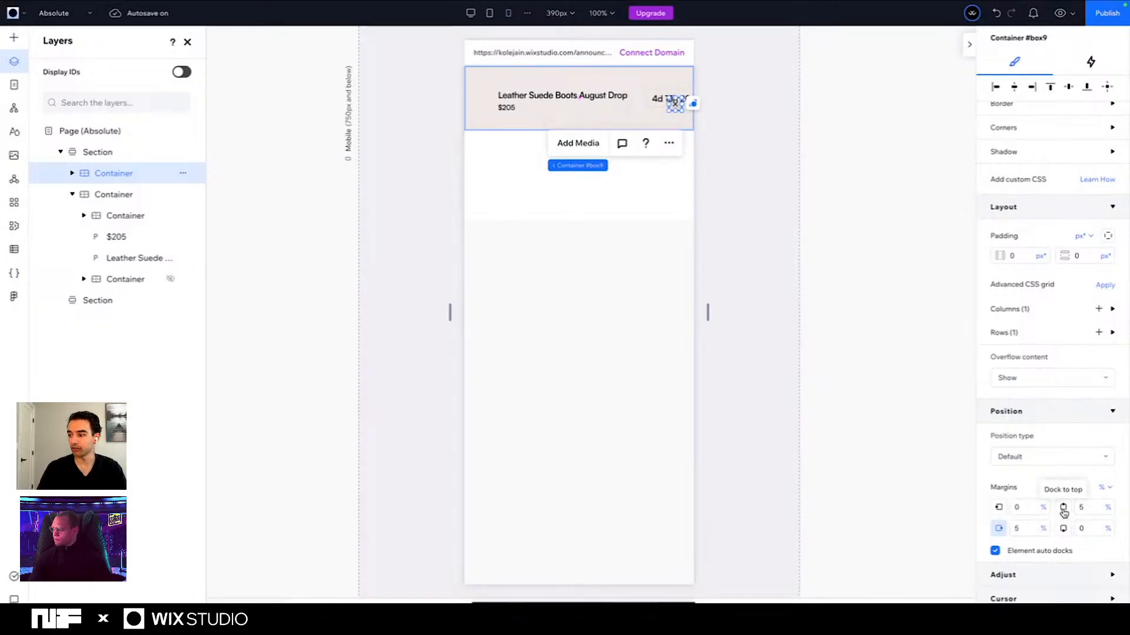
{"action": "left_click", "coordinate": [1092, 508]}
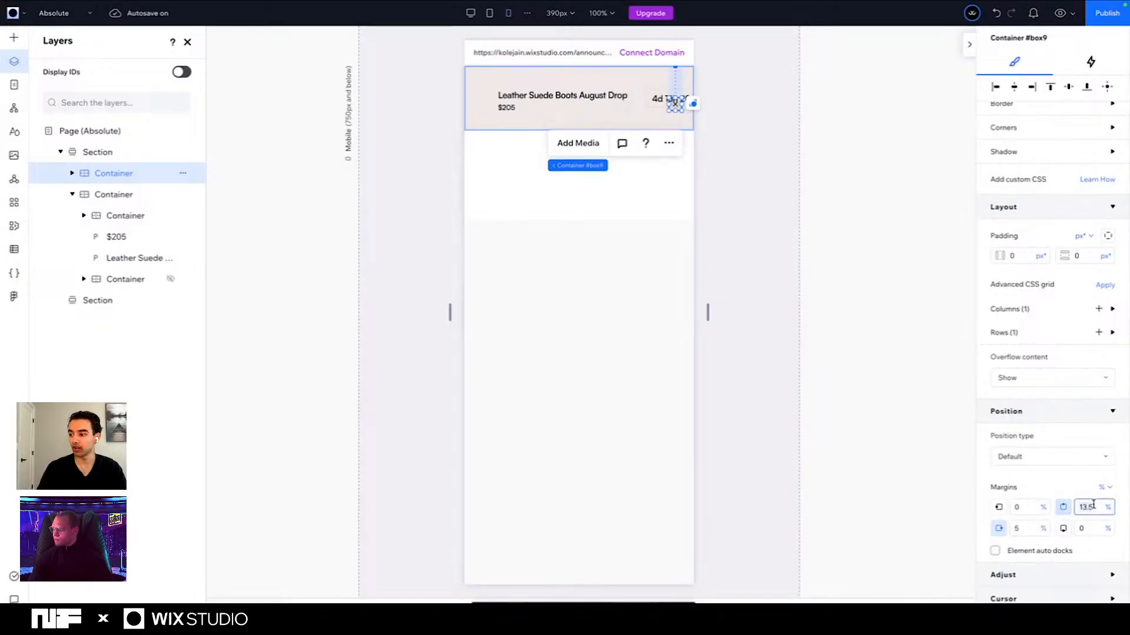
{"action": "type", "text": "5"}
{"action": "key", "text": "Return"}
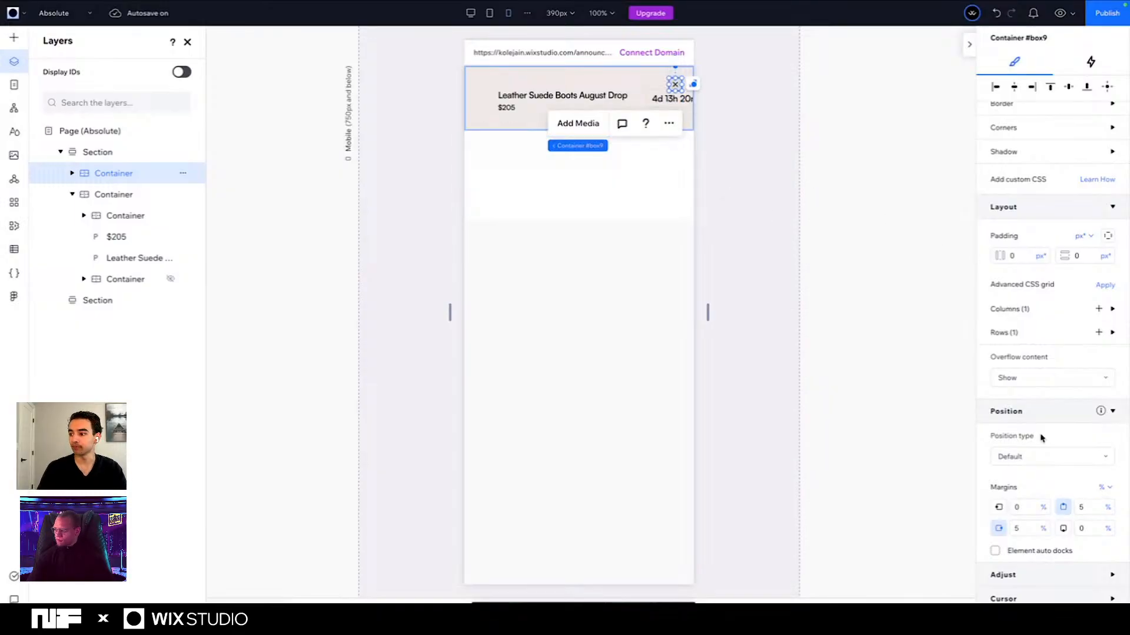
Step: Set the right and top margins of the mobile close button container to 3% each
{"action": "left_click", "coordinate": [1027, 528]}
{"action": "key", "text": "BackSpace"}
{"action": "type", "text": "3"}
{"action": "key", "text": "Return"}
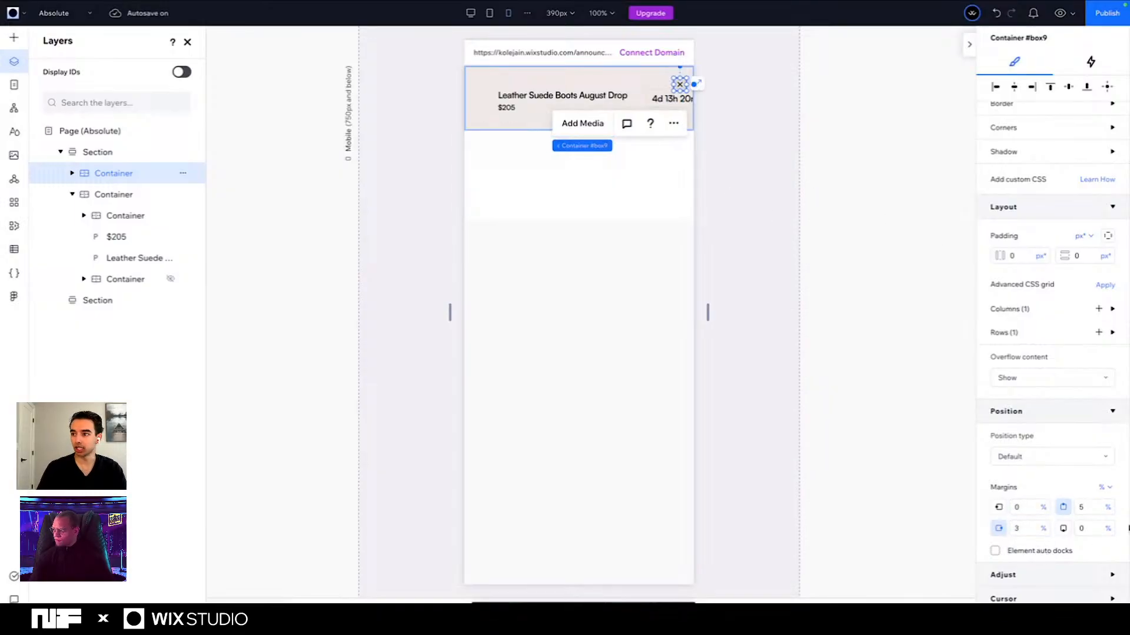
{"action": "left_click", "coordinate": [1095, 509]}
{"action": "type", "text": "3"}
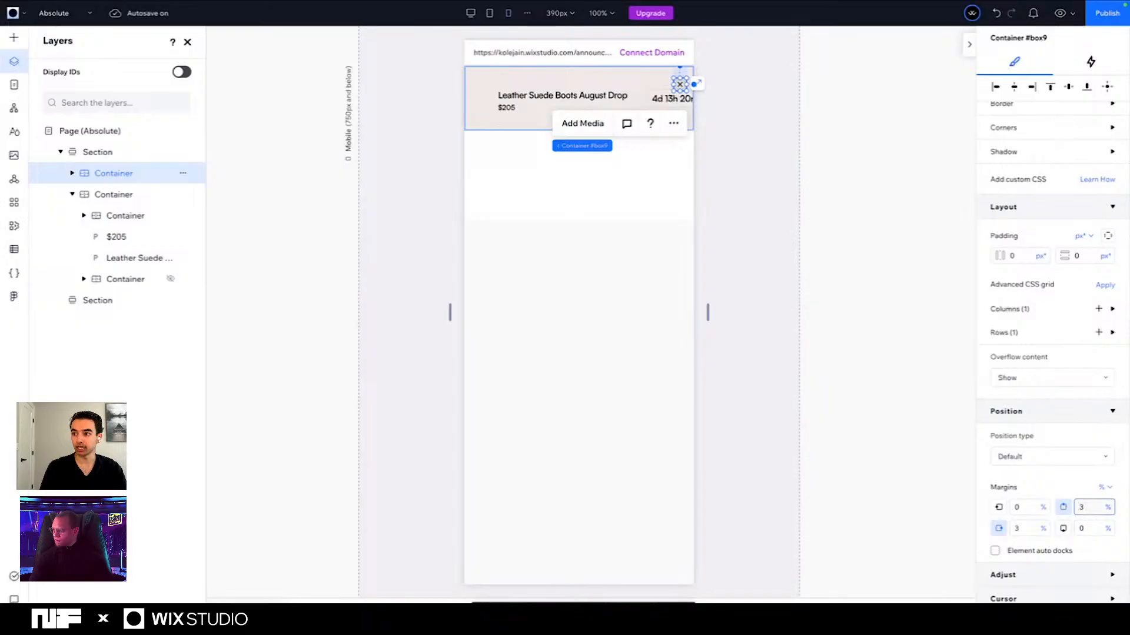
{"action": "key", "text": "Return"}
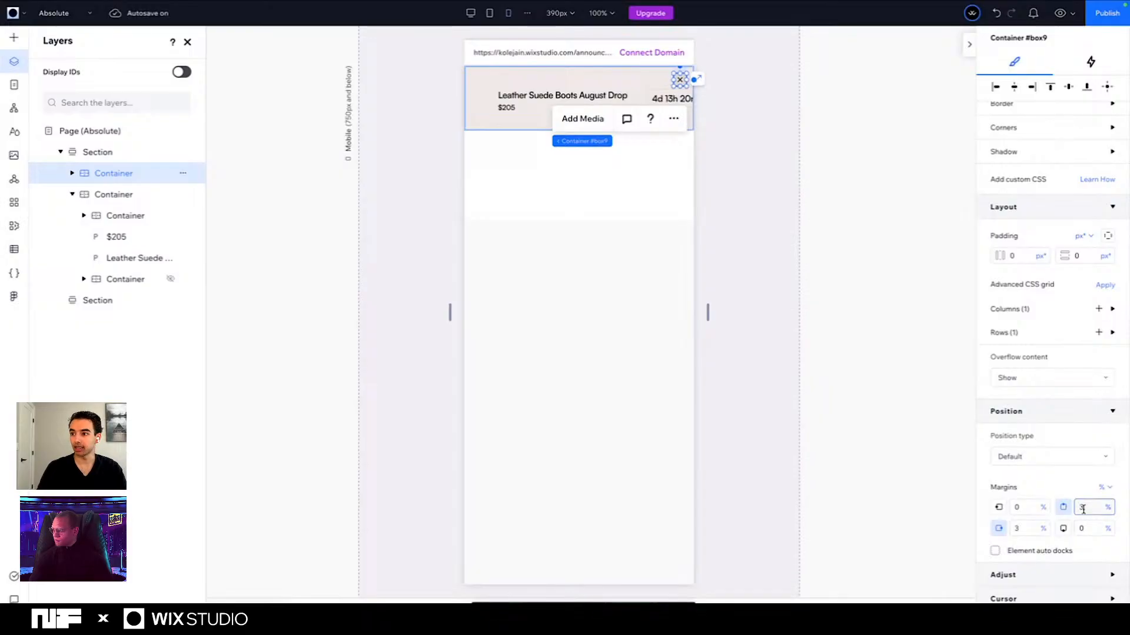
Step: Change the width unit of the container holding the title, price and countdown to percentage
{"action": "left_click", "coordinate": [578, 90]}
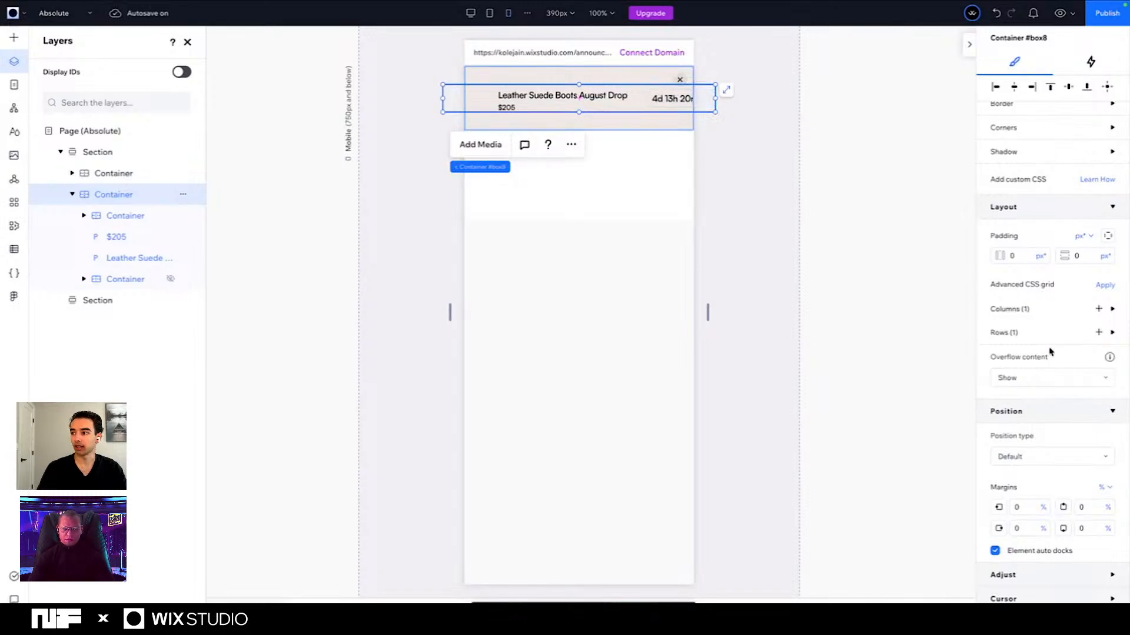
{"action": "scroll", "coordinate": [1052, 341], "scroll_direction": "up", "scroll_amount": 5}
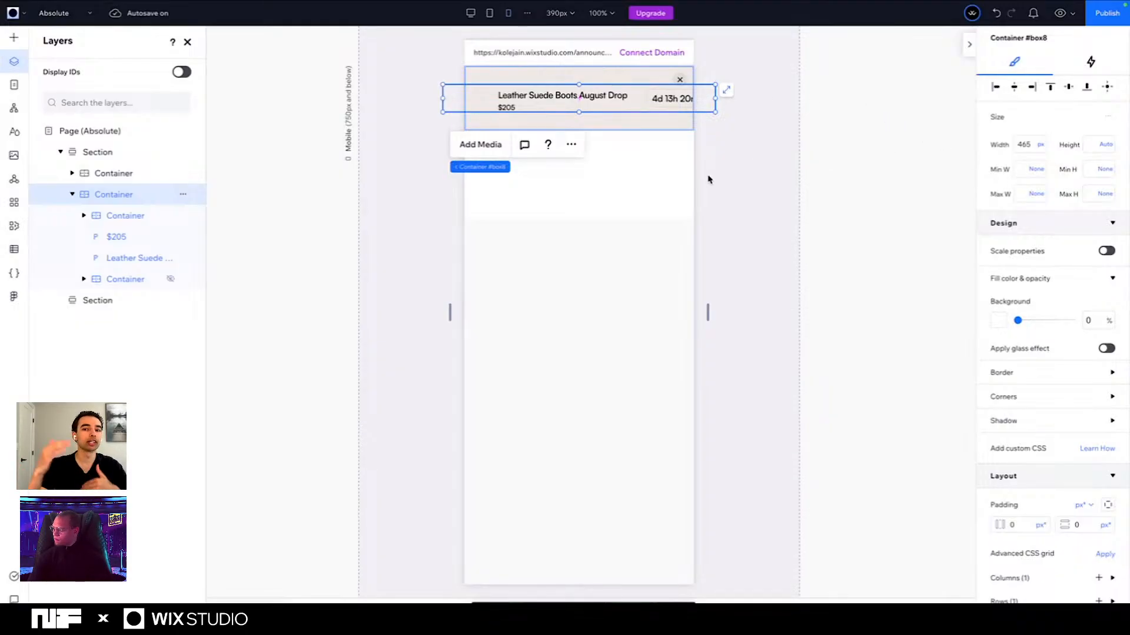
{"action": "left_click", "coordinate": [1041, 145]}
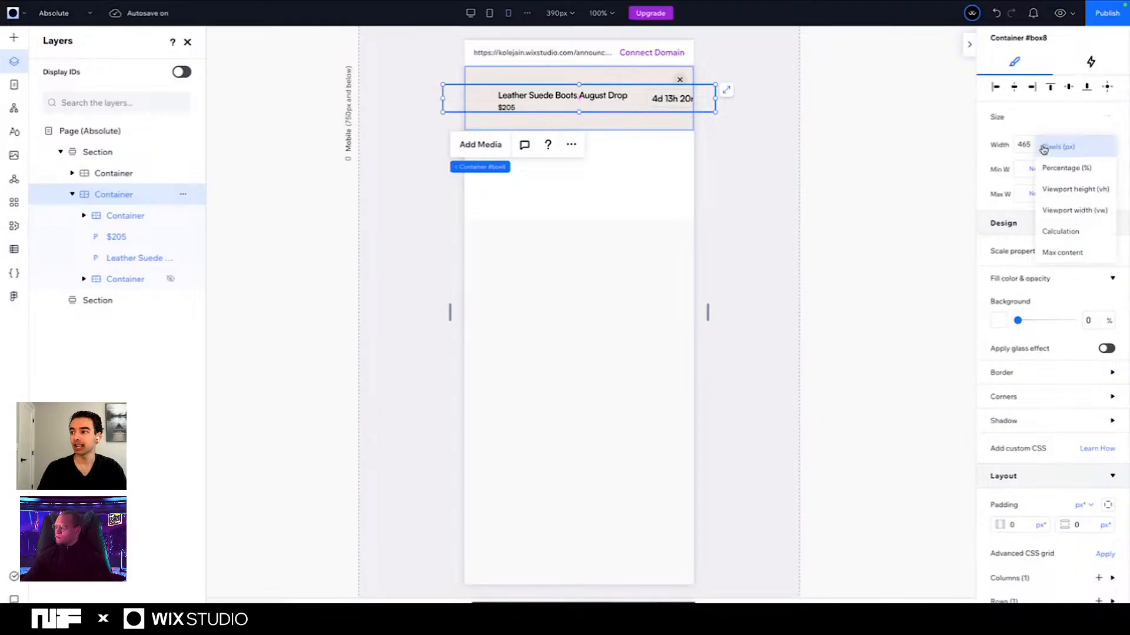
{"action": "left_click", "coordinate": [1057, 169]}
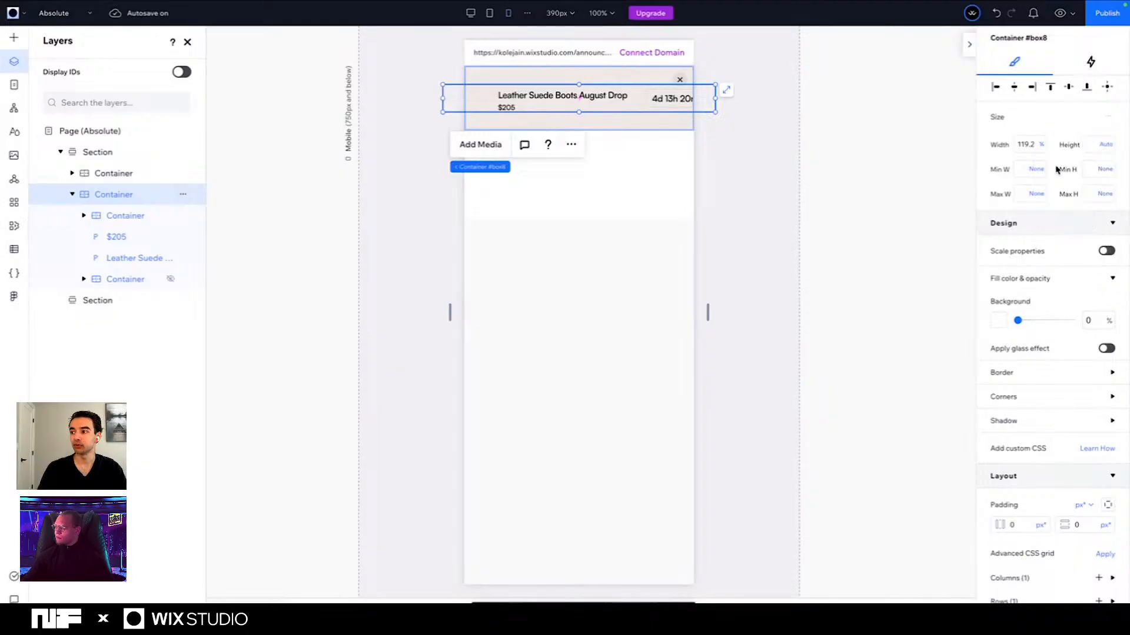
Step: Set the mobile banner's content container (#box8) to 100% height and 100% width
{"action": "left_click", "coordinate": [1109, 145]}
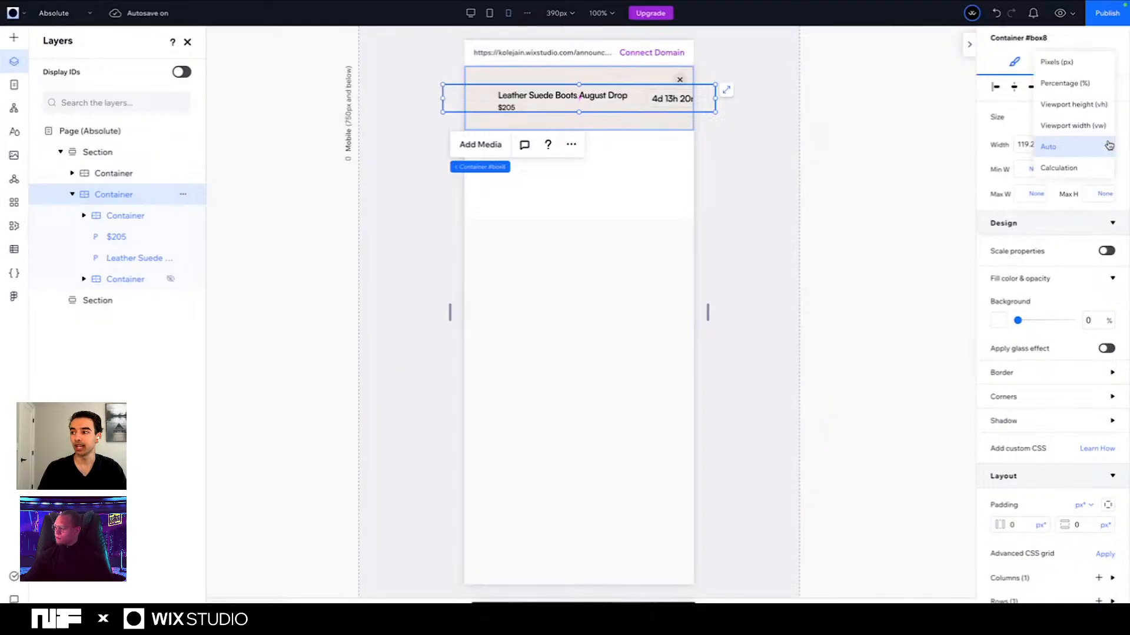
{"action": "left_click", "coordinate": [1079, 85]}
{"action": "left_click", "coordinate": [1098, 145]}
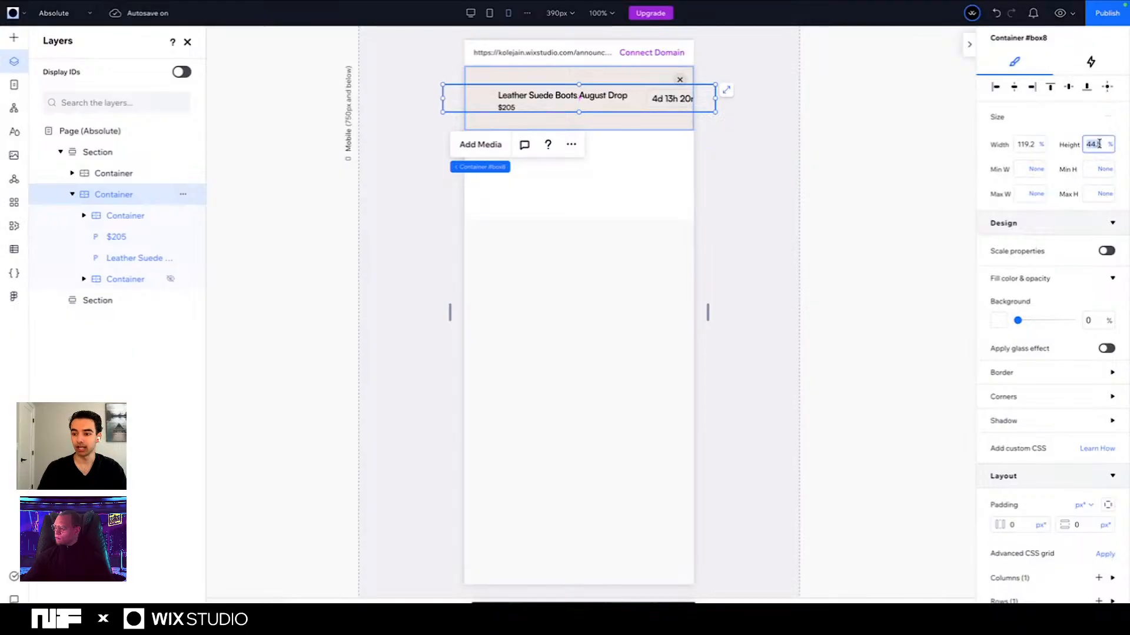
{"action": "type", "text": "100"}
{"action": "key", "text": "Return"}
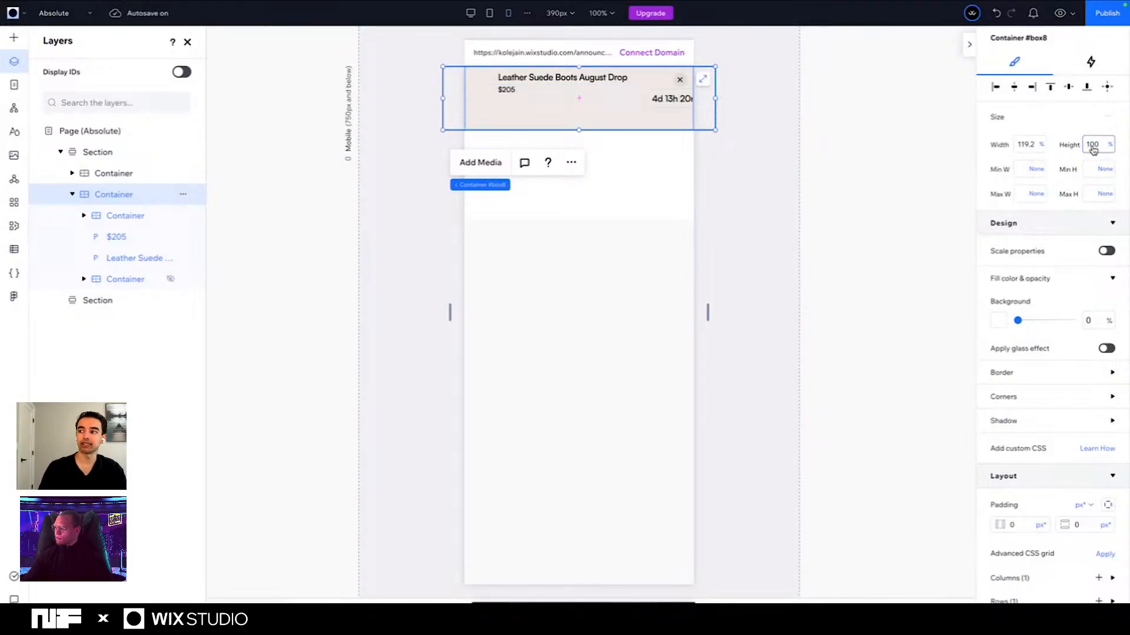
{"action": "left_click", "coordinate": [1030, 145]}
{"action": "type", "text": "100"}
{"action": "key", "text": "Return"}
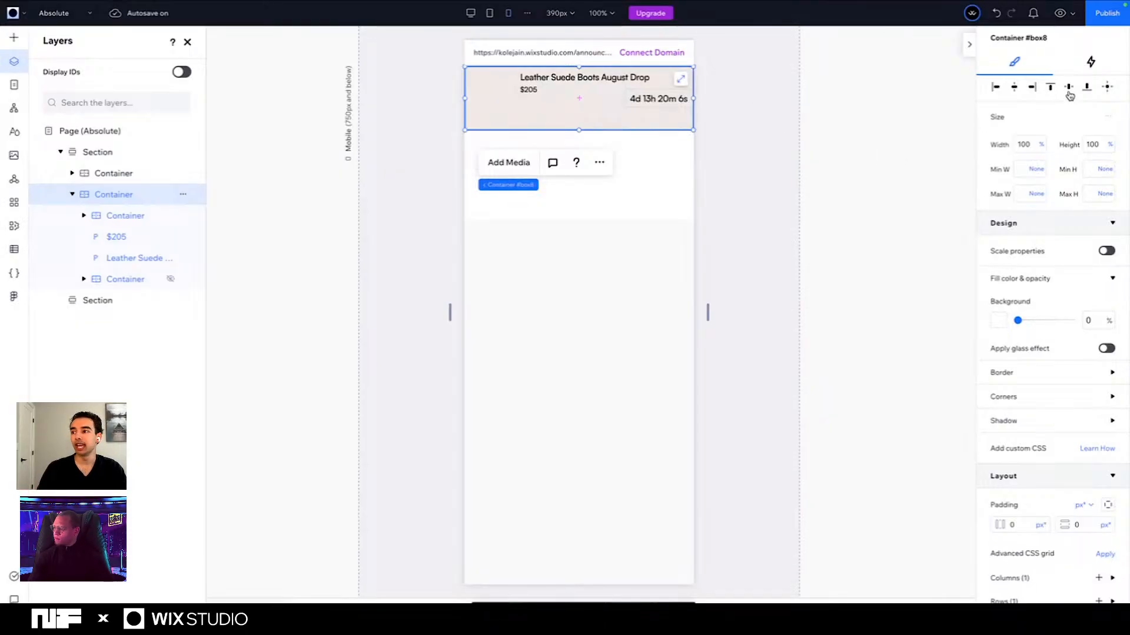
{"action": "left_click", "coordinate": [1041, 145]}
{"action": "left_click", "coordinate": [1022, 123]}
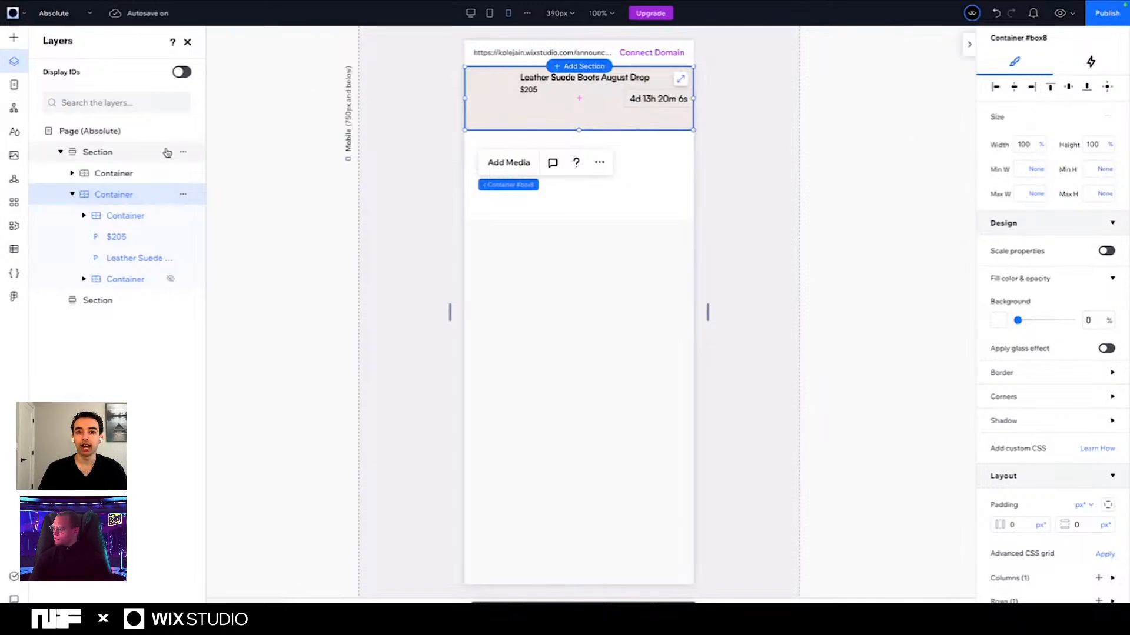
Step: Look up the sizing preference setting among the editor's view options
{"action": "left_click", "coordinate": [13, 13]}
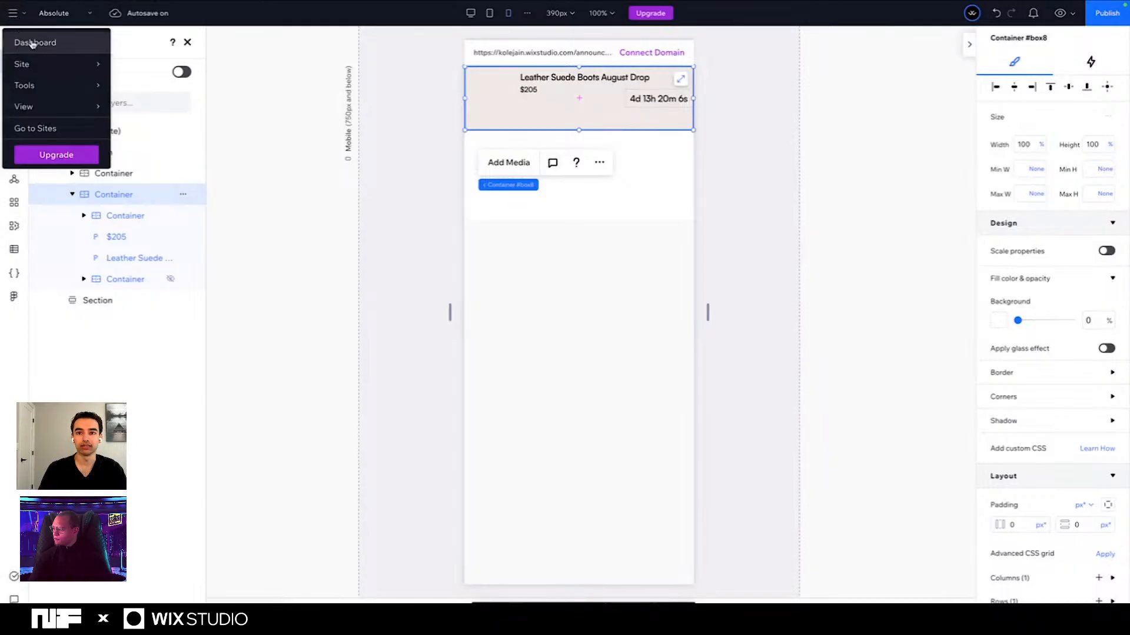
{"action": "mouse_move", "coordinate": [46, 72]}
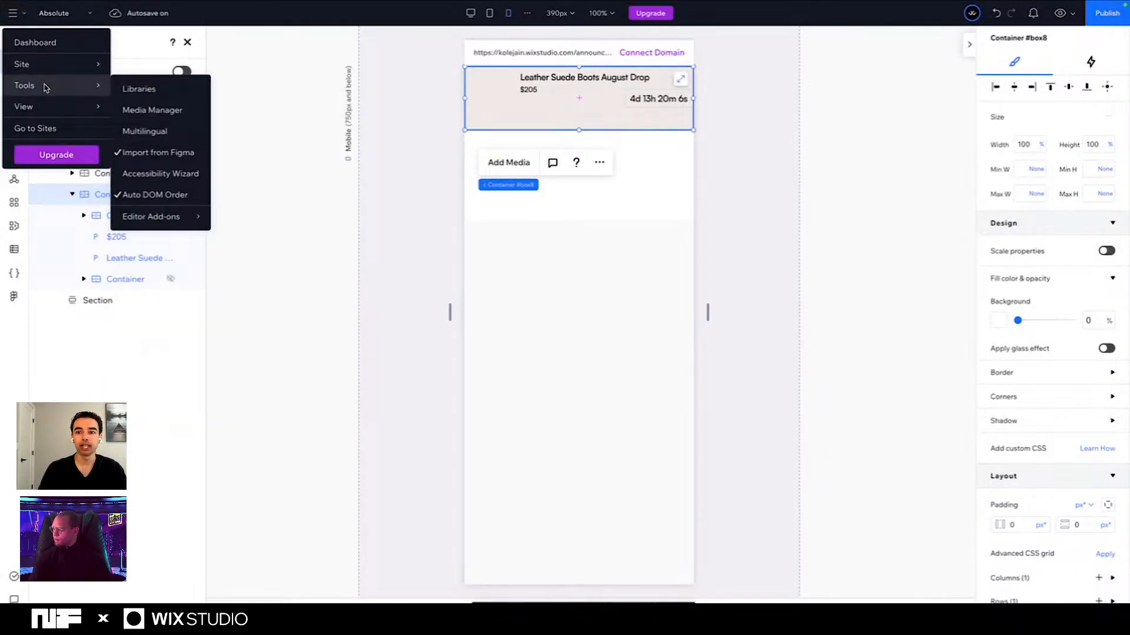
{"action": "mouse_move", "coordinate": [46, 108]}
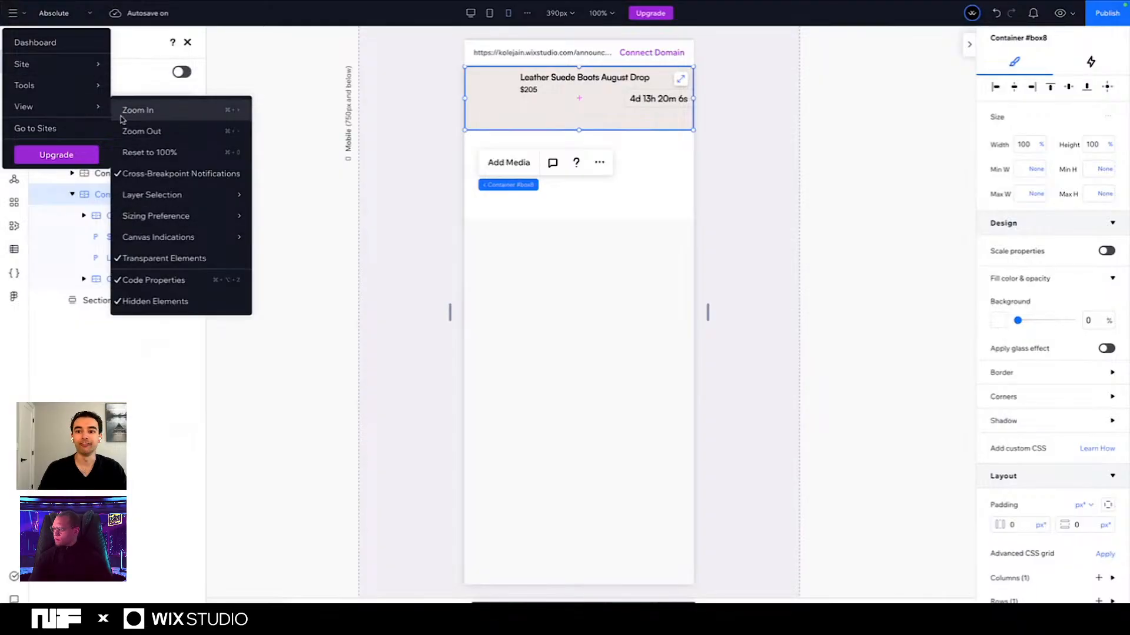
{"action": "mouse_move", "coordinate": [166, 223]}
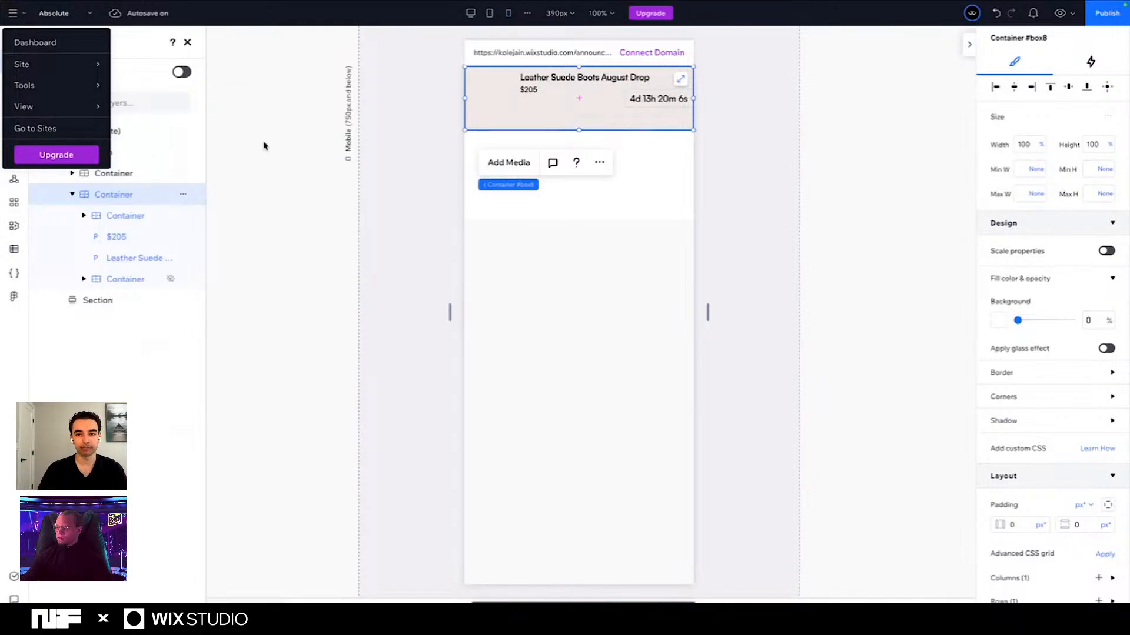
{"action": "left_click", "coordinate": [312, 314]}
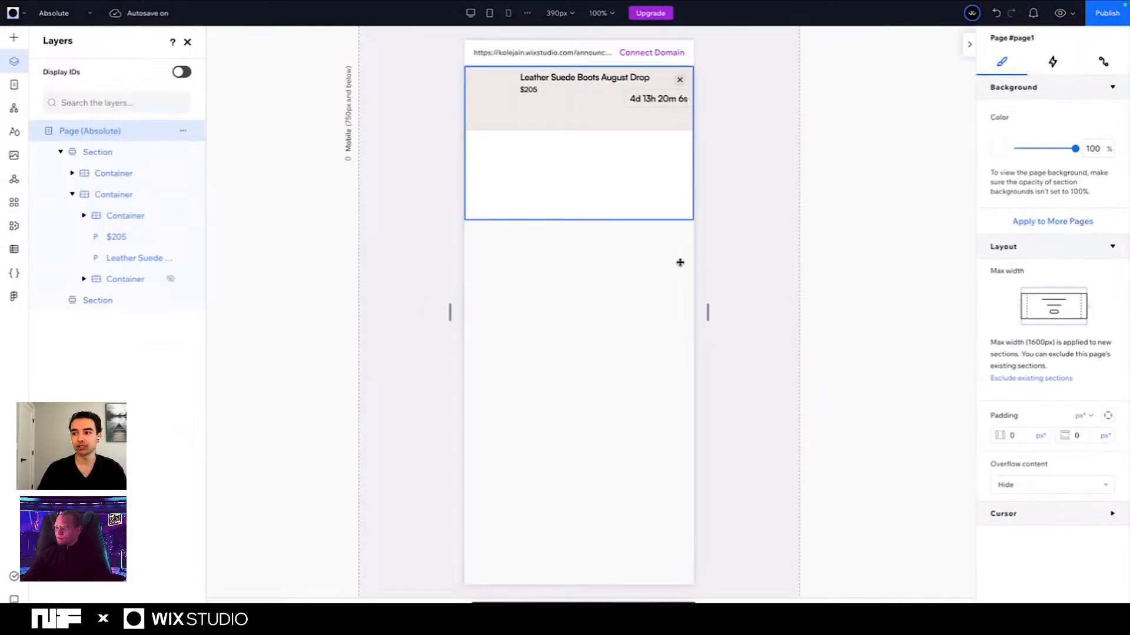
Step: Centre the product title, the price and the countdown container horizontally in the mobile banner
{"action": "left_click", "coordinate": [531, 81]}
{"action": "left_click", "coordinate": [532, 82]}
{"action": "left_click", "coordinate": [538, 79]}
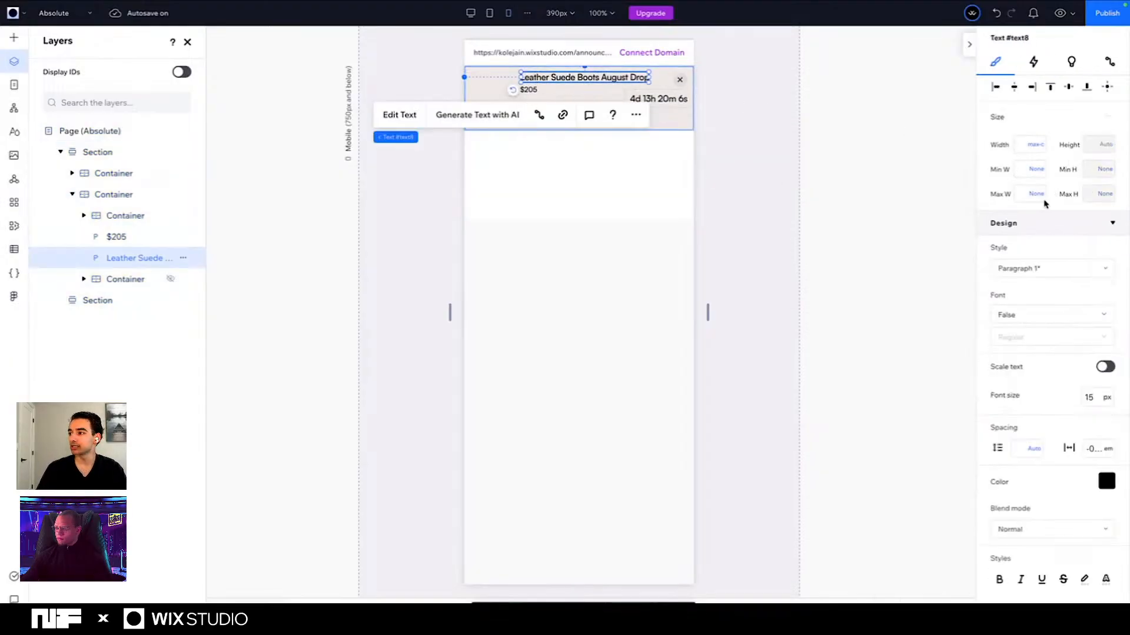
{"action": "left_click", "coordinate": [493, 83]}
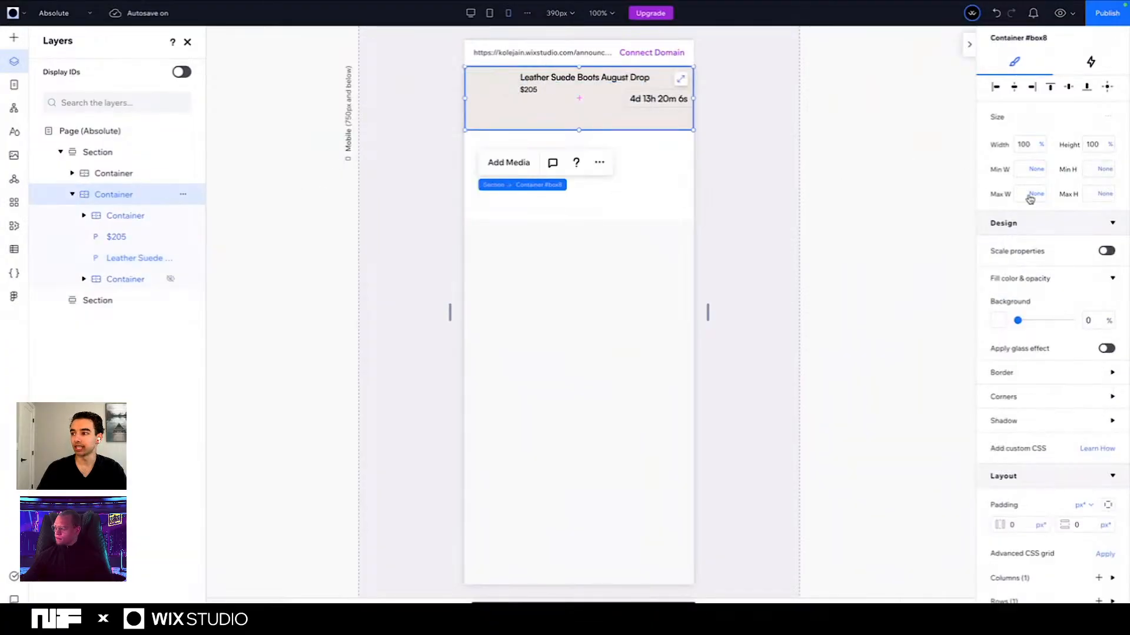
{"action": "left_click", "coordinate": [562, 83]}
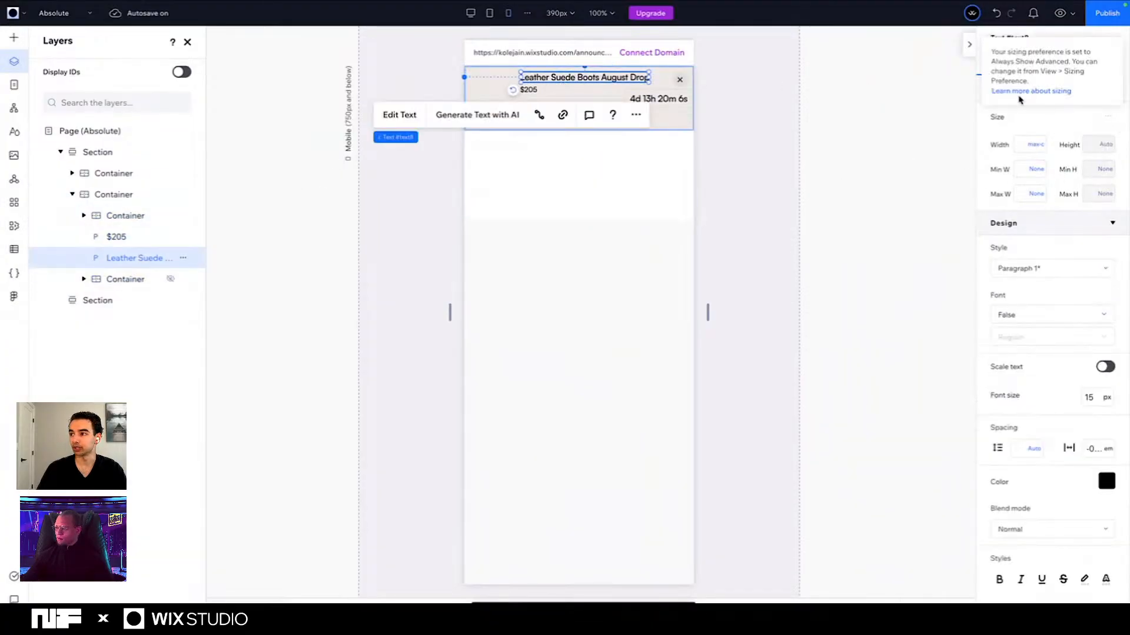
{"action": "left_click", "coordinate": [1015, 89]}
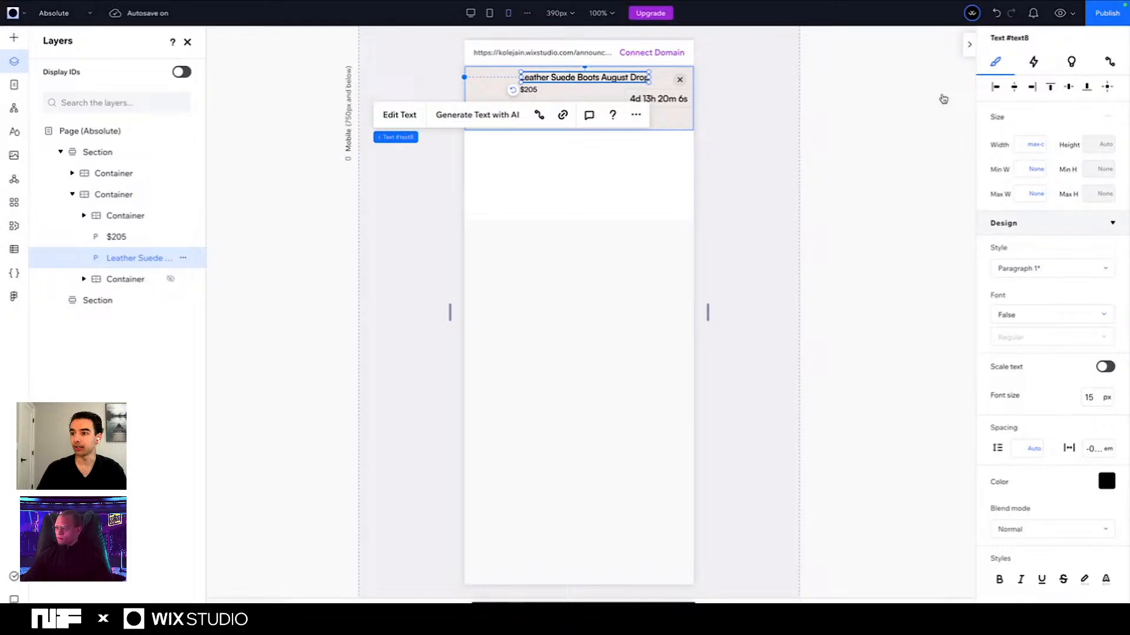
{"action": "left_click", "coordinate": [528, 89]}
{"action": "left_click", "coordinate": [1014, 88]}
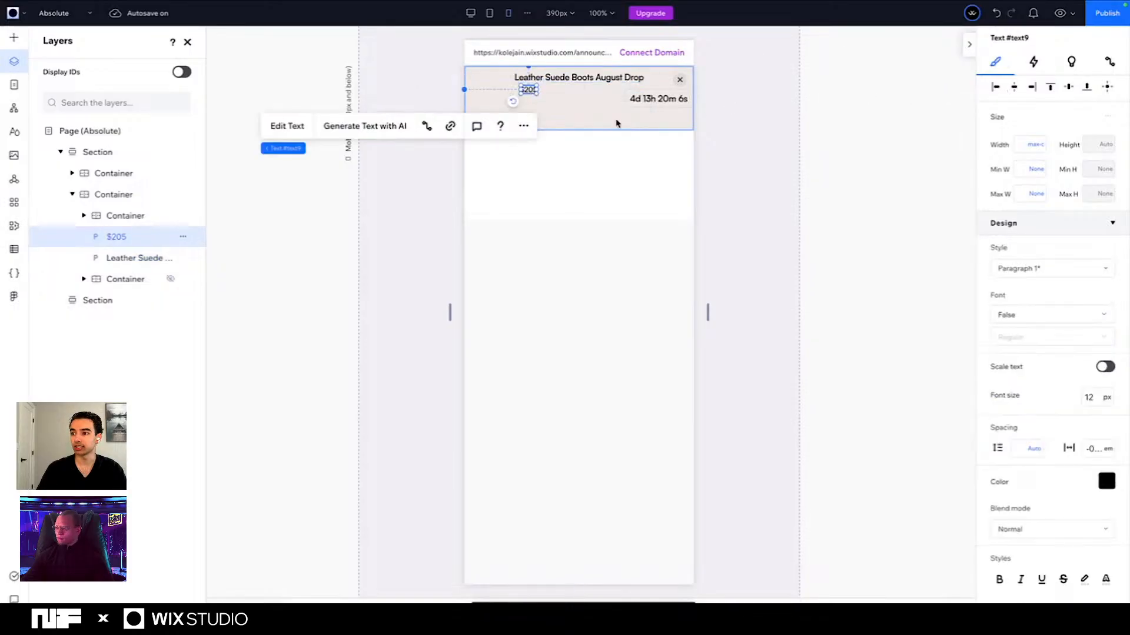
{"action": "left_click", "coordinate": [659, 98]}
{"action": "left_click", "coordinate": [1014, 87]}
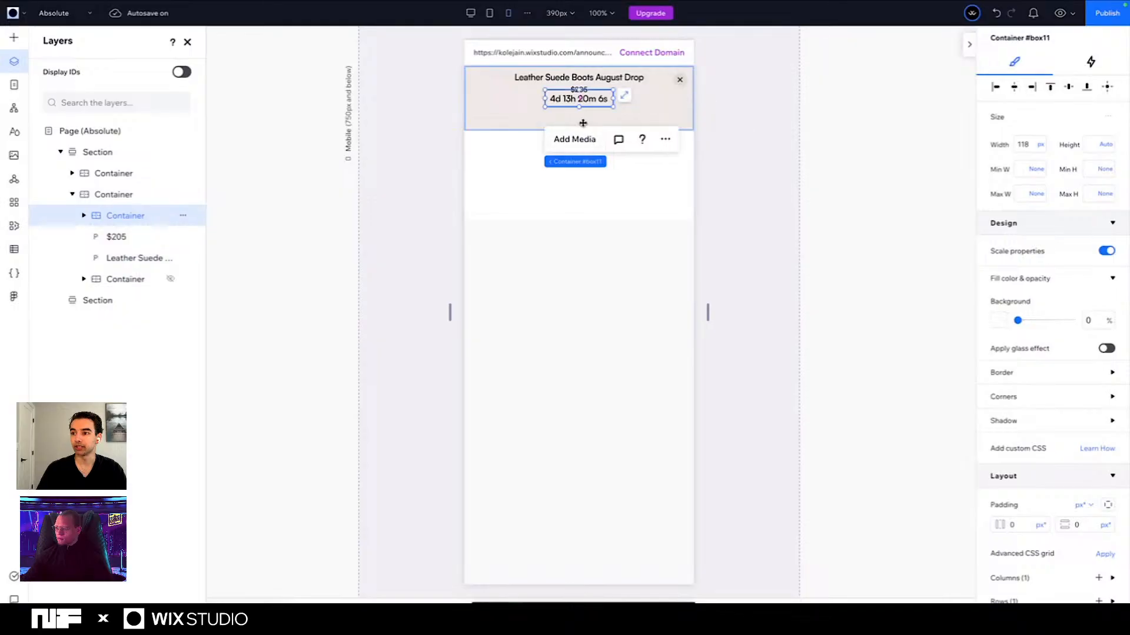
Step: Arrange the mobile banner's text in a column with the title above the price and the countdown below both
{"action": "left_click_drag", "start_coordinate": [569, 100], "coordinate": [549, 80]}
{"action": "left_click", "coordinate": [578, 89]}
{"action": "left_click", "coordinate": [546, 76]}
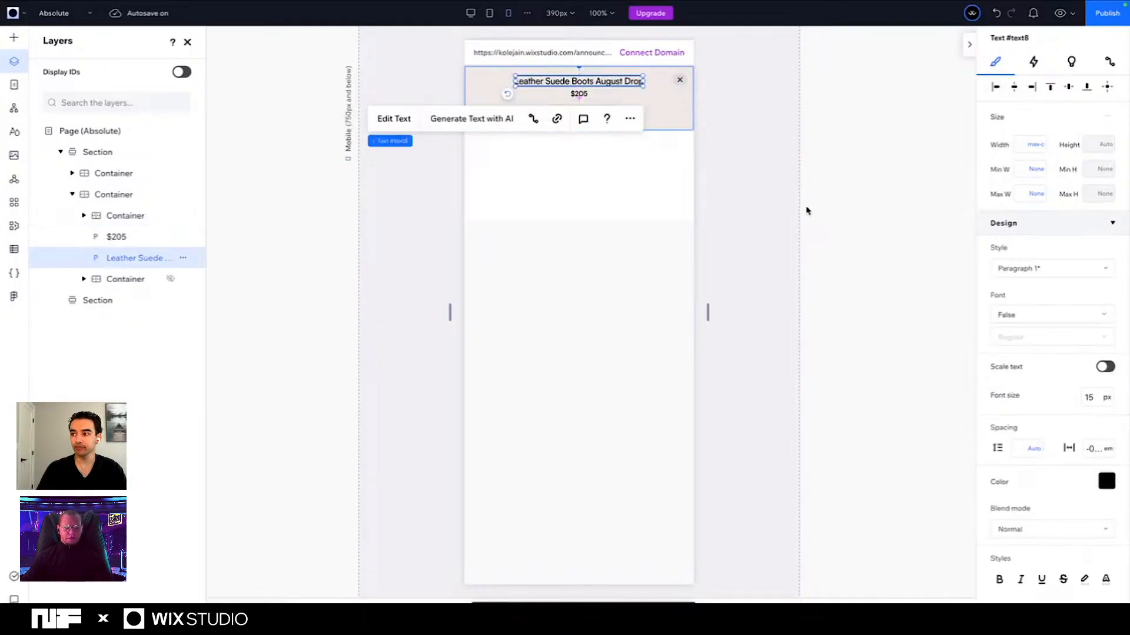
{"action": "left_click", "coordinate": [808, 212]}
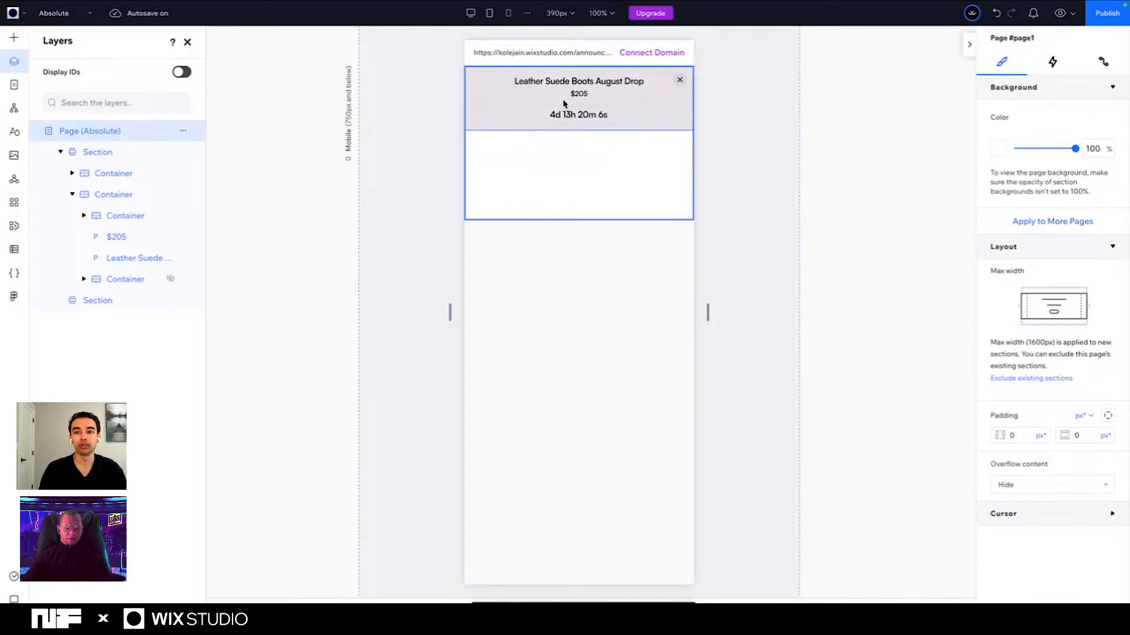
Step: Compare the banner's title, price and countdown arrangement between the desktop and mobile breakpoints
{"action": "left_click", "coordinate": [470, 13]}
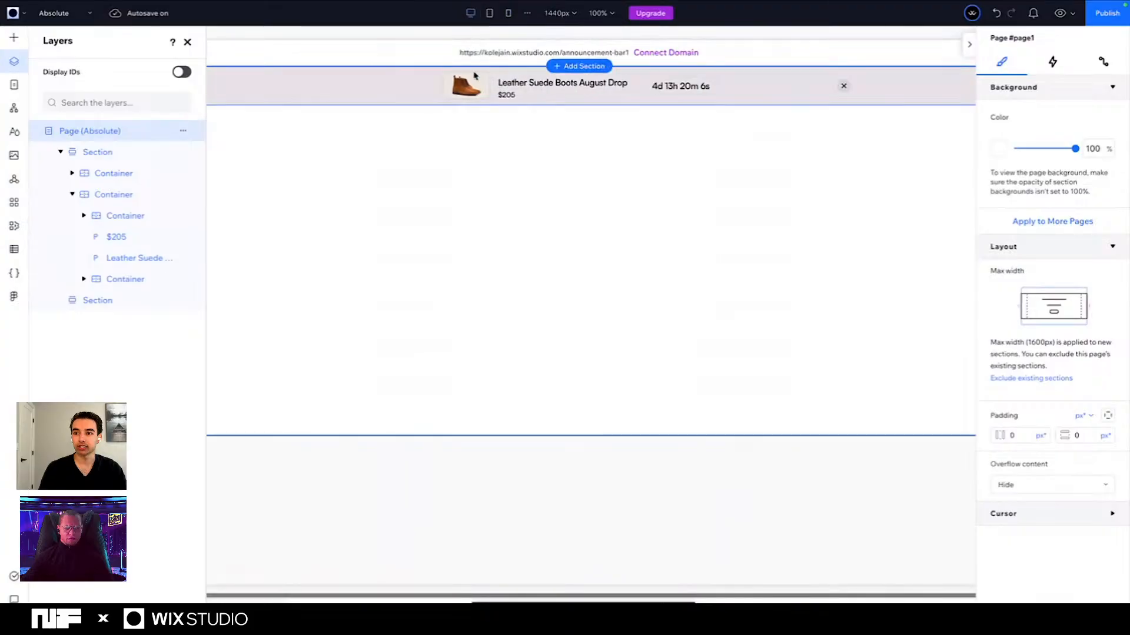
{"action": "left_click", "coordinate": [504, 93]}
{"action": "left_click", "coordinate": [503, 93]}
{"action": "left_click", "coordinate": [503, 93]}
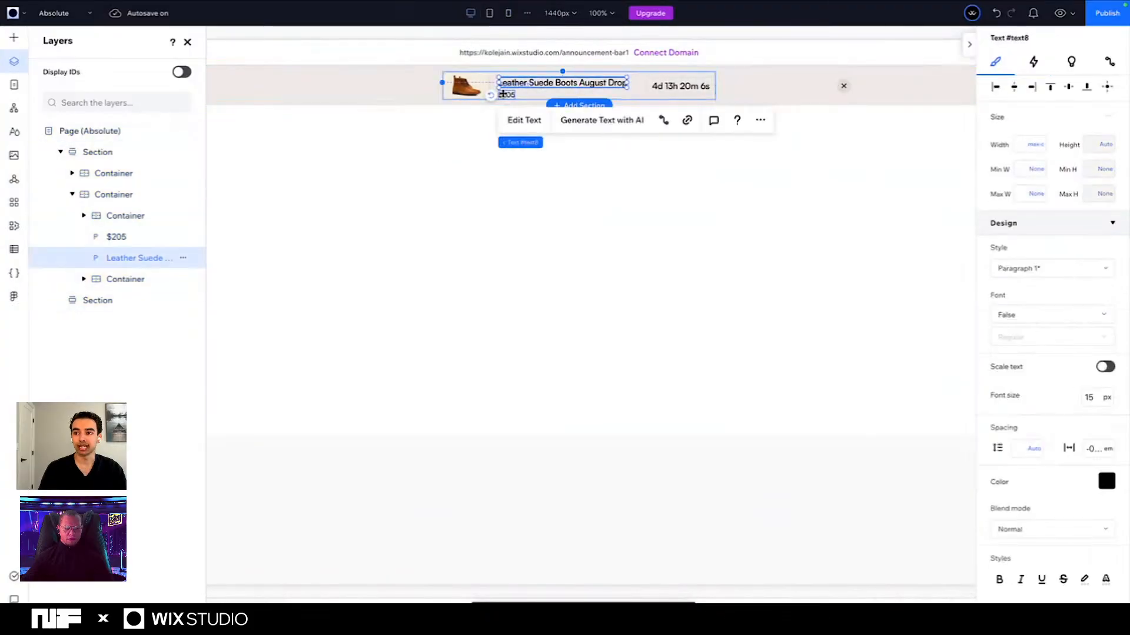
{"action": "left_click", "coordinate": [503, 95], "text": "shift"}
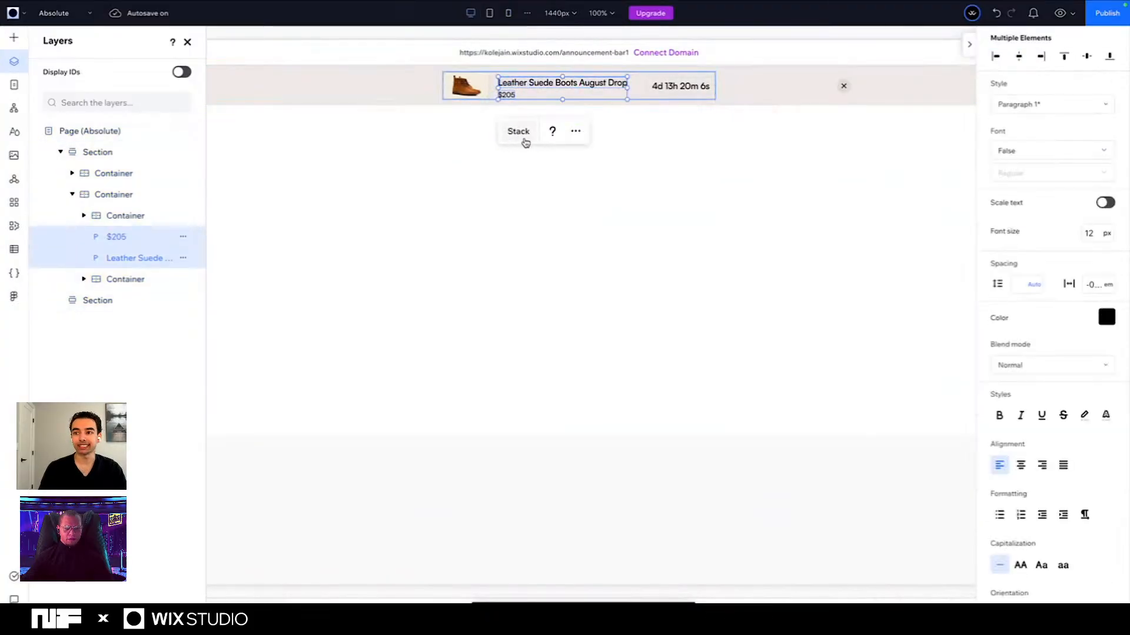
{"action": "left_click", "coordinate": [666, 88]}
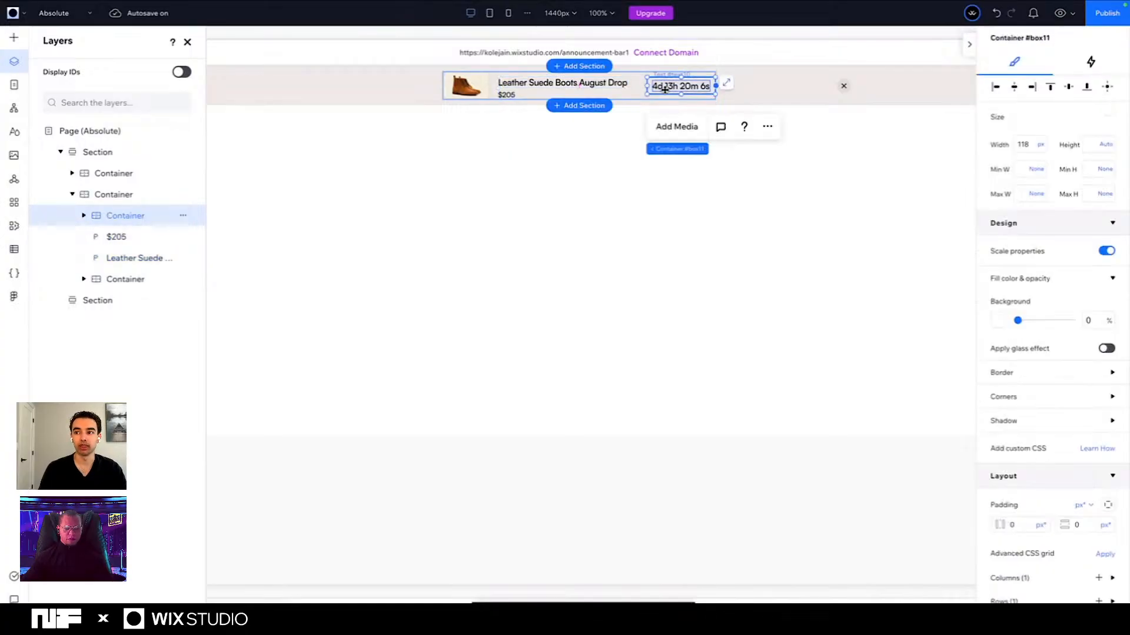
{"action": "left_click", "coordinate": [508, 13]}
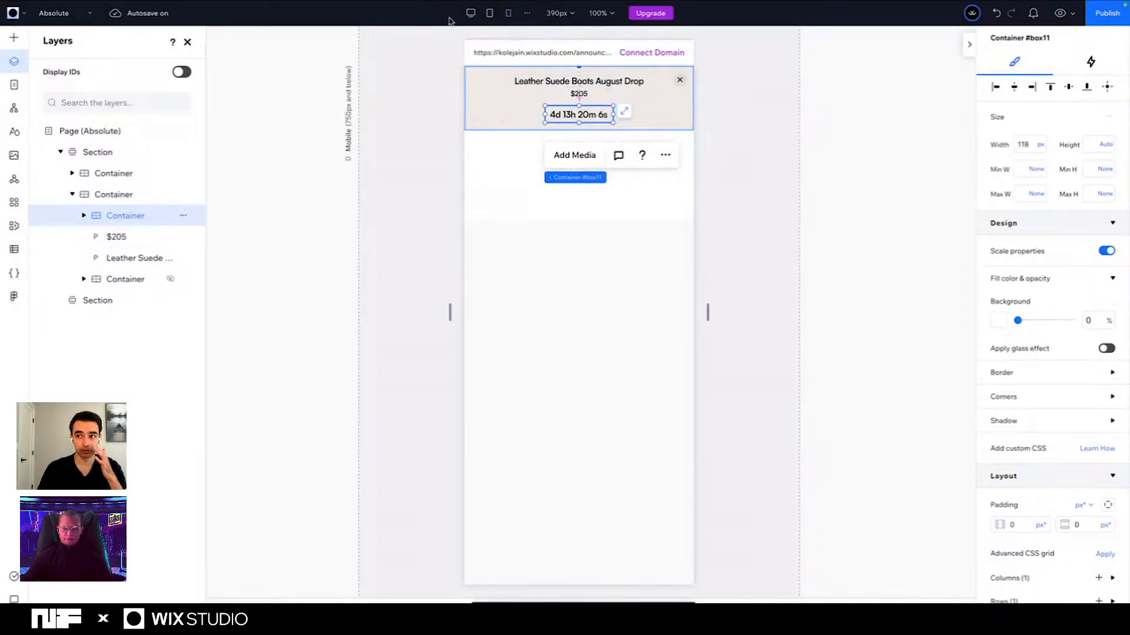
{"action": "left_click", "coordinate": [469, 13]}
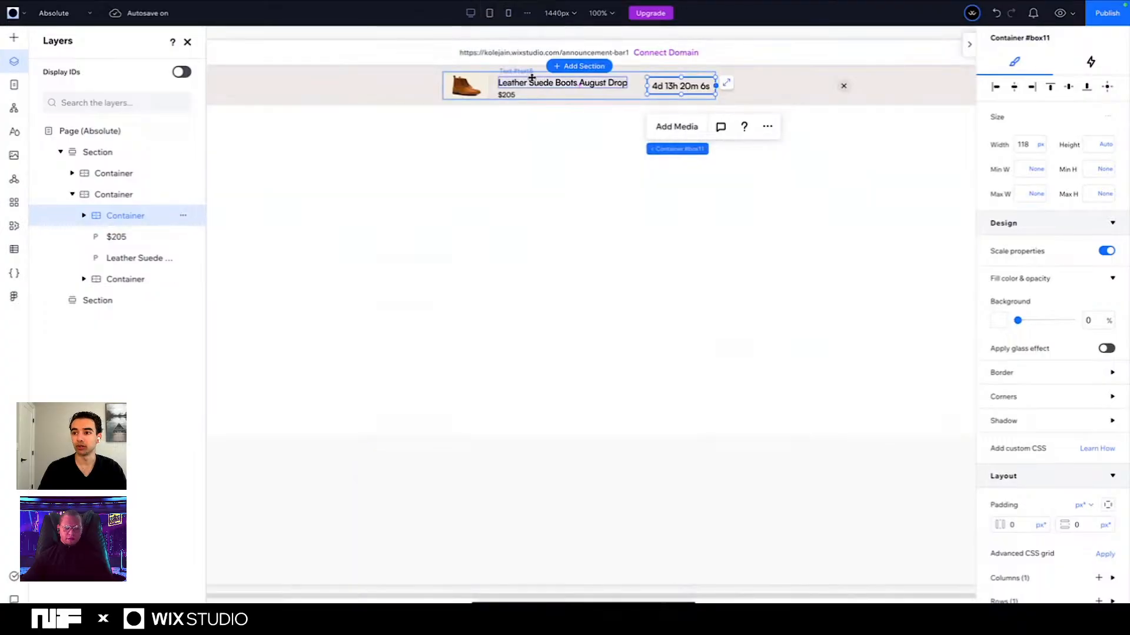
Step: Stack the desktop banner's title and price with 4 px item spacing and centre the stack vertically
{"action": "left_click", "coordinate": [512, 83]}
{"action": "left_click", "coordinate": [509, 96], "text": "shift"}
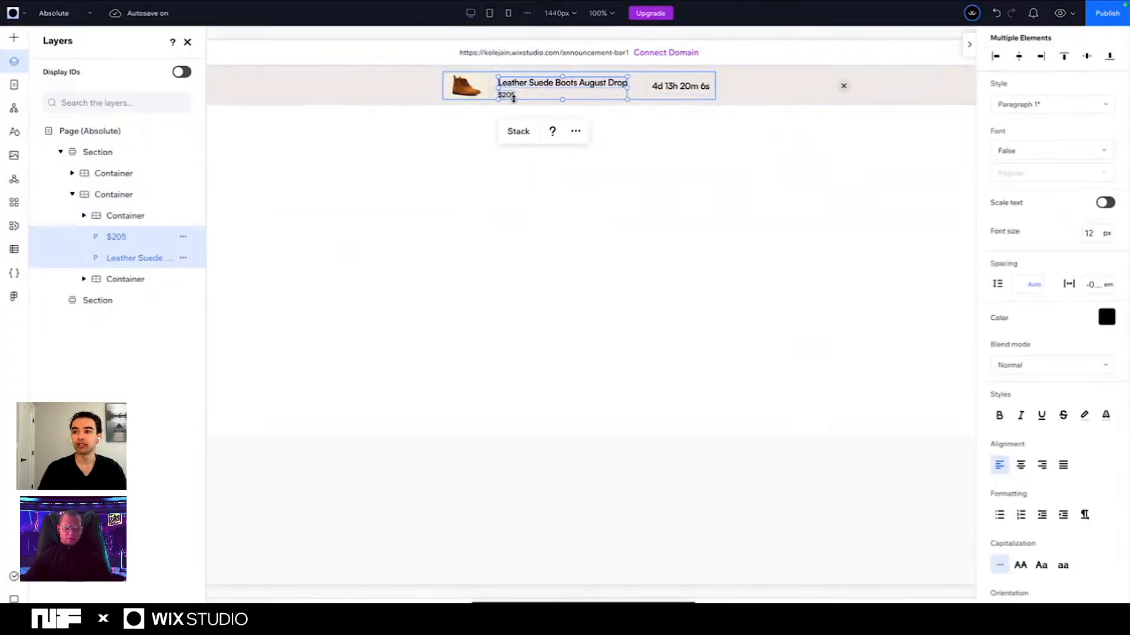
{"action": "left_click", "coordinate": [518, 132]}
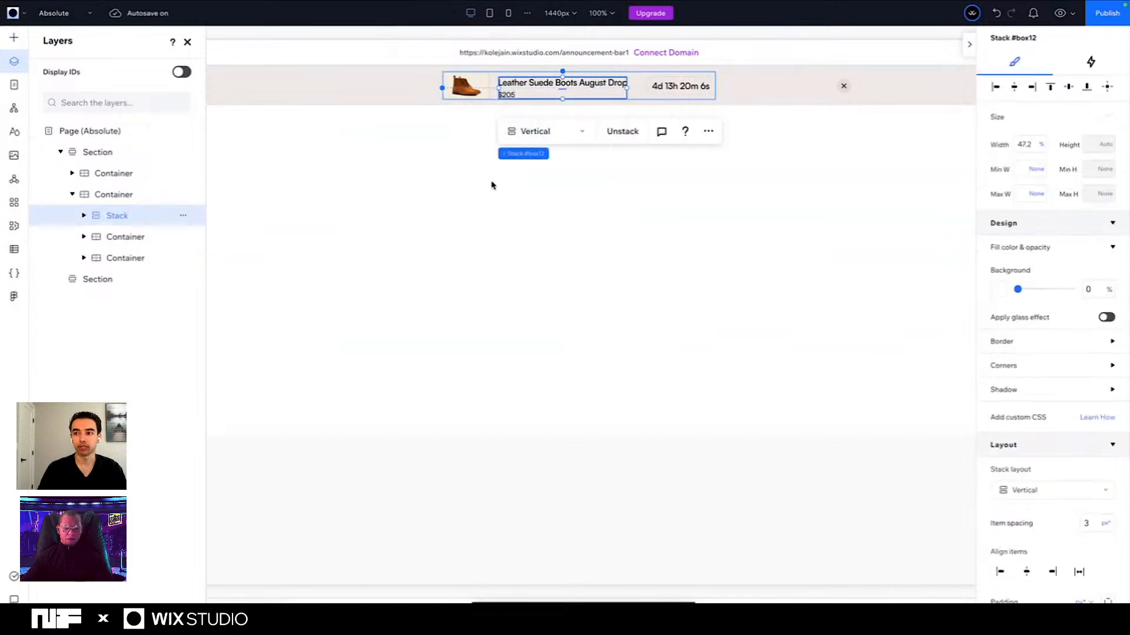
{"action": "left_click", "coordinate": [561, 87]}
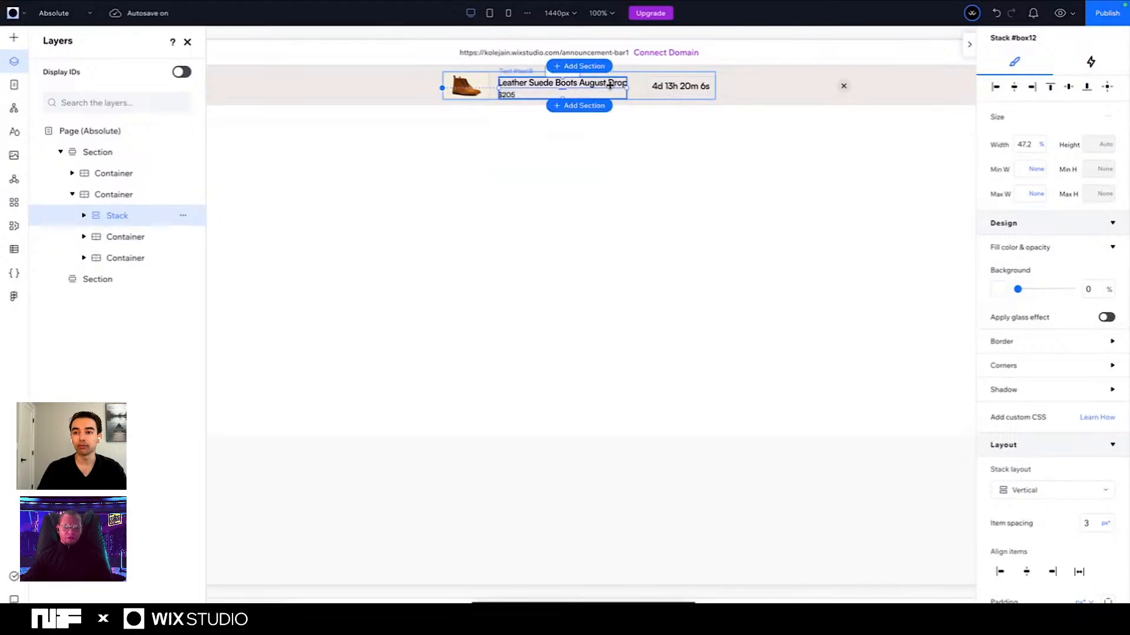
{"action": "left_click_drag", "start_coordinate": [610, 89], "coordinate": [610, 91]}
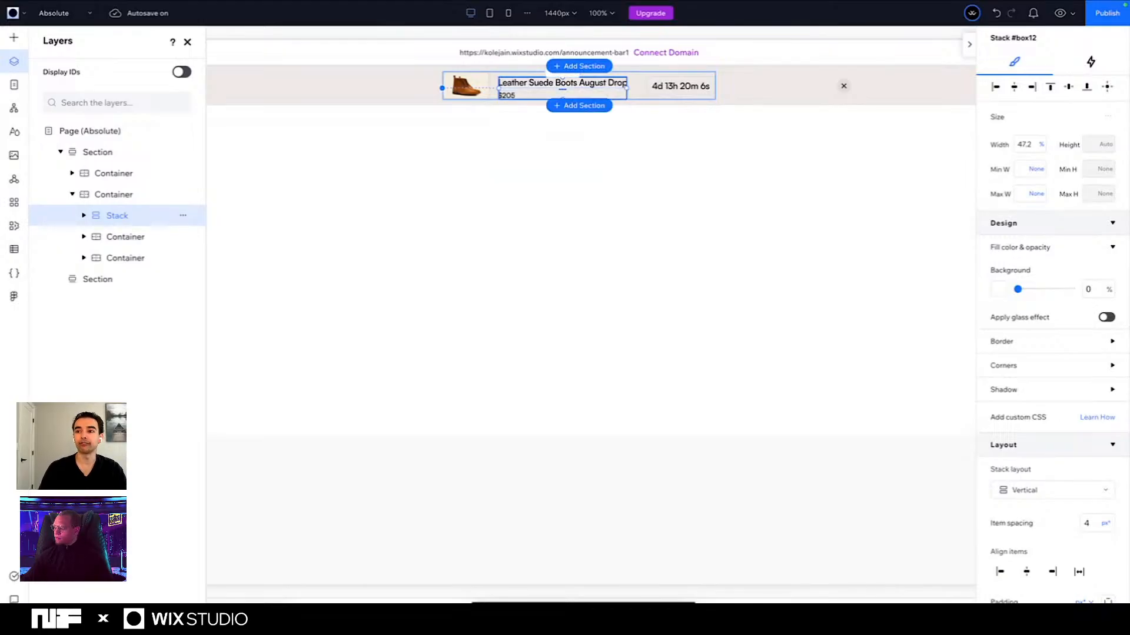
{"action": "left_click", "coordinate": [1069, 91]}
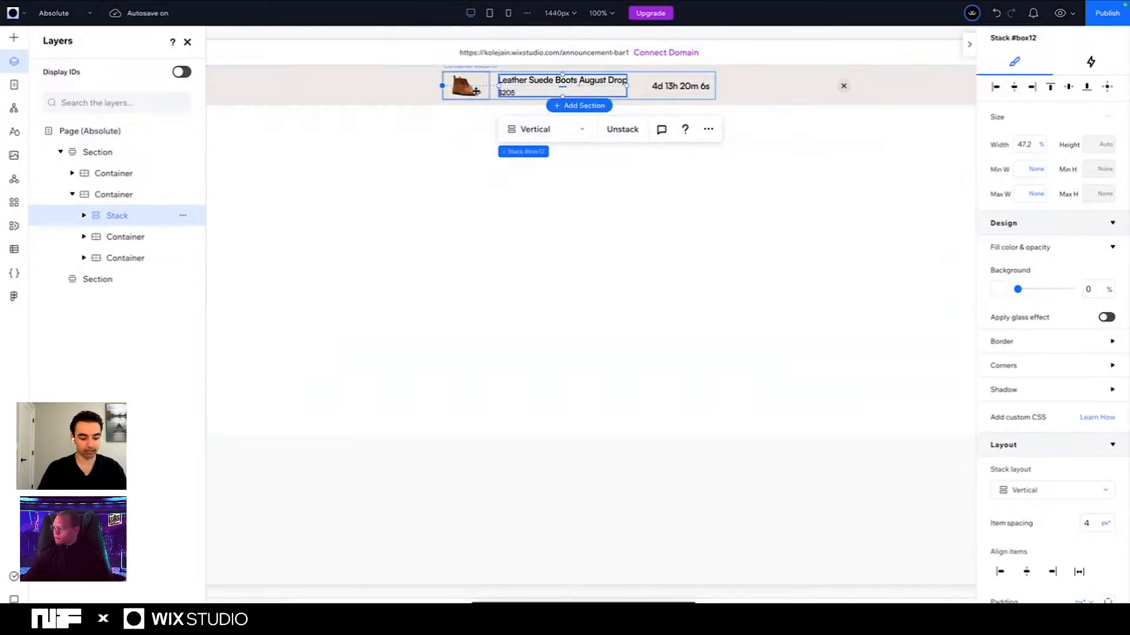
Step: Undo the stack's vertical centring, its item spacing change and the stacking of the title and price
{"action": "key", "text": "super+z"}
{"action": "key", "text": "super+z"}
{"action": "key", "text": "super+z"}
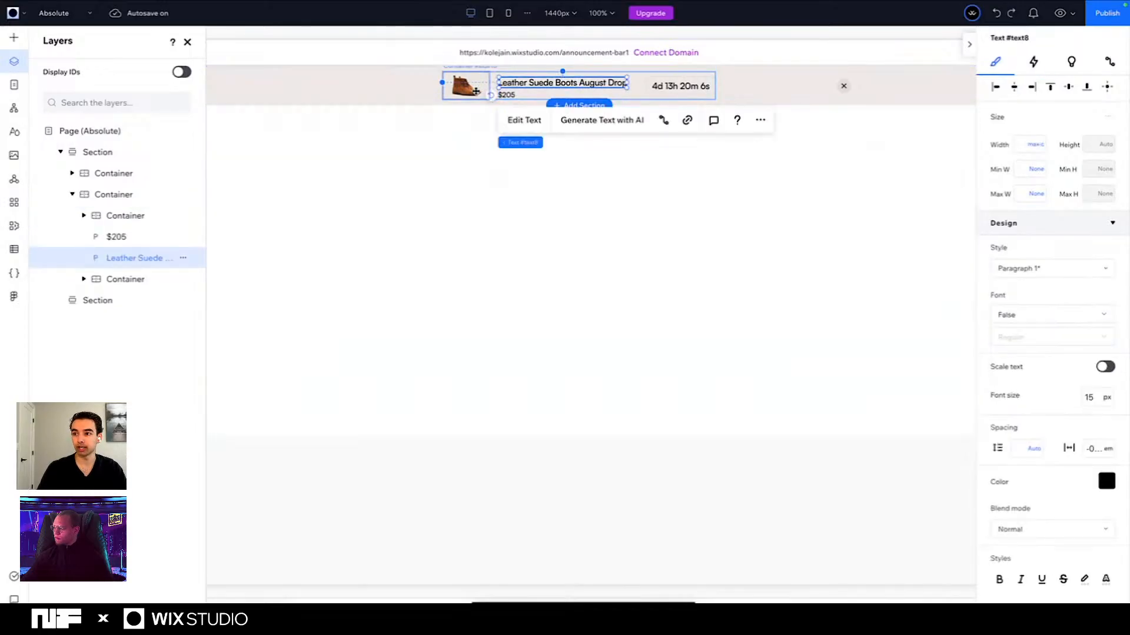
Step: Review the banner layout at the mobile breakpoint and return to the desktop breakpoint
{"action": "left_click", "coordinate": [509, 13]}
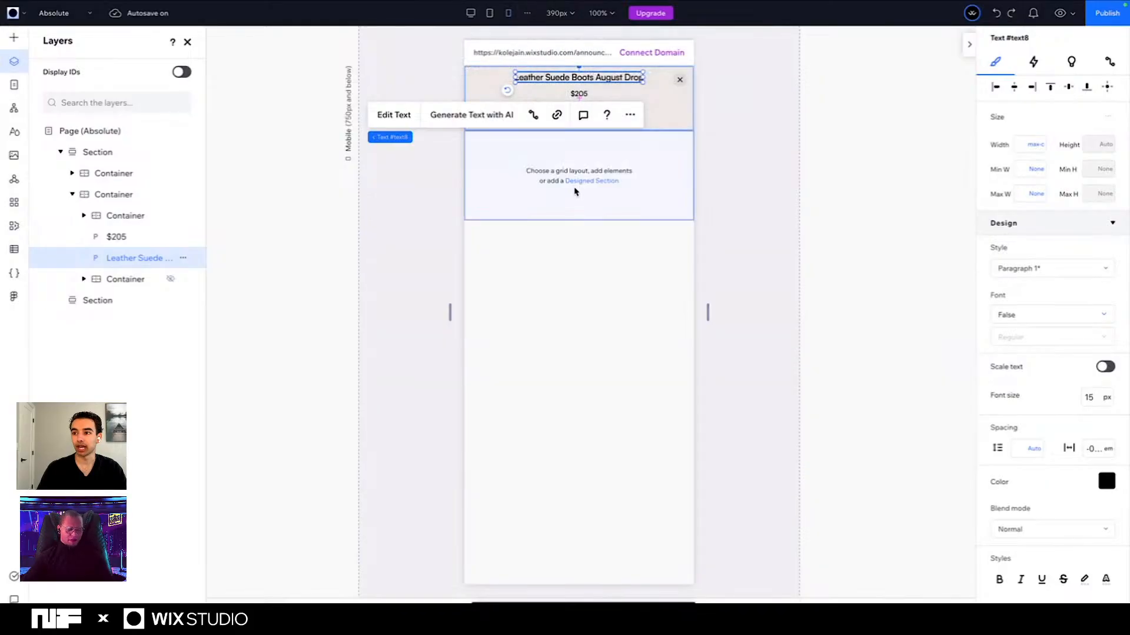
{"action": "left_click", "coordinate": [575, 203]}
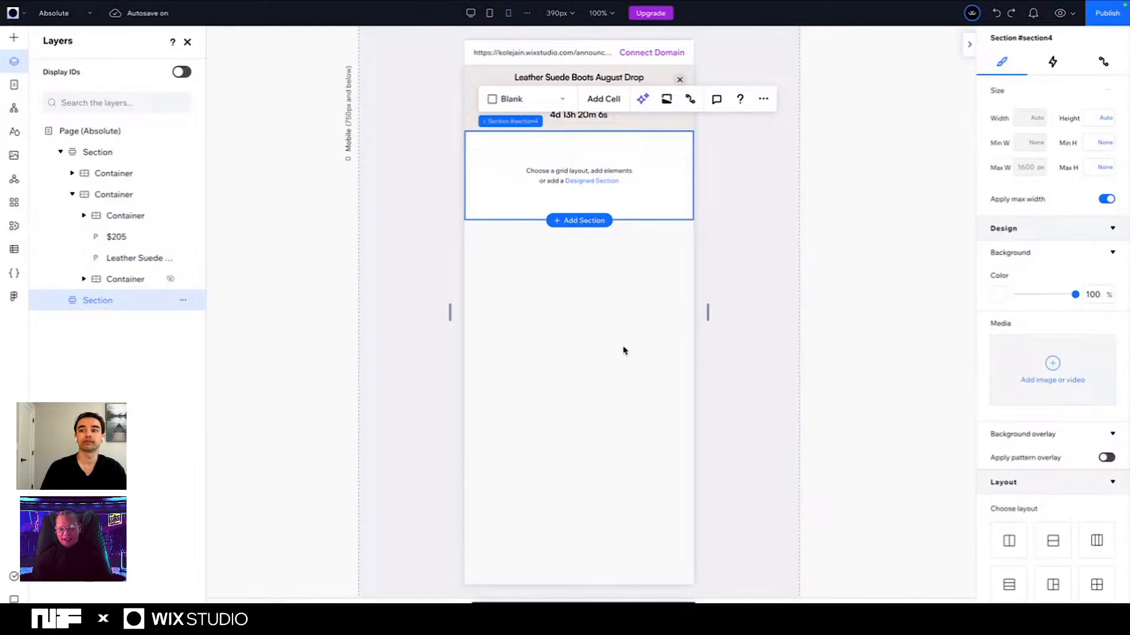
{"action": "left_click", "coordinate": [834, 312]}
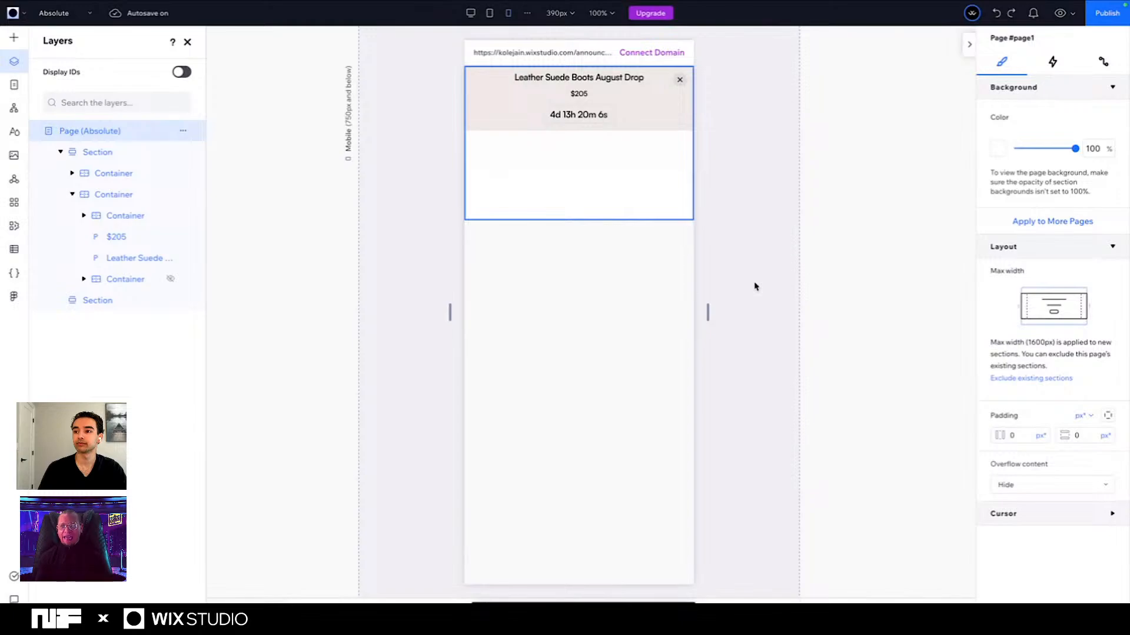
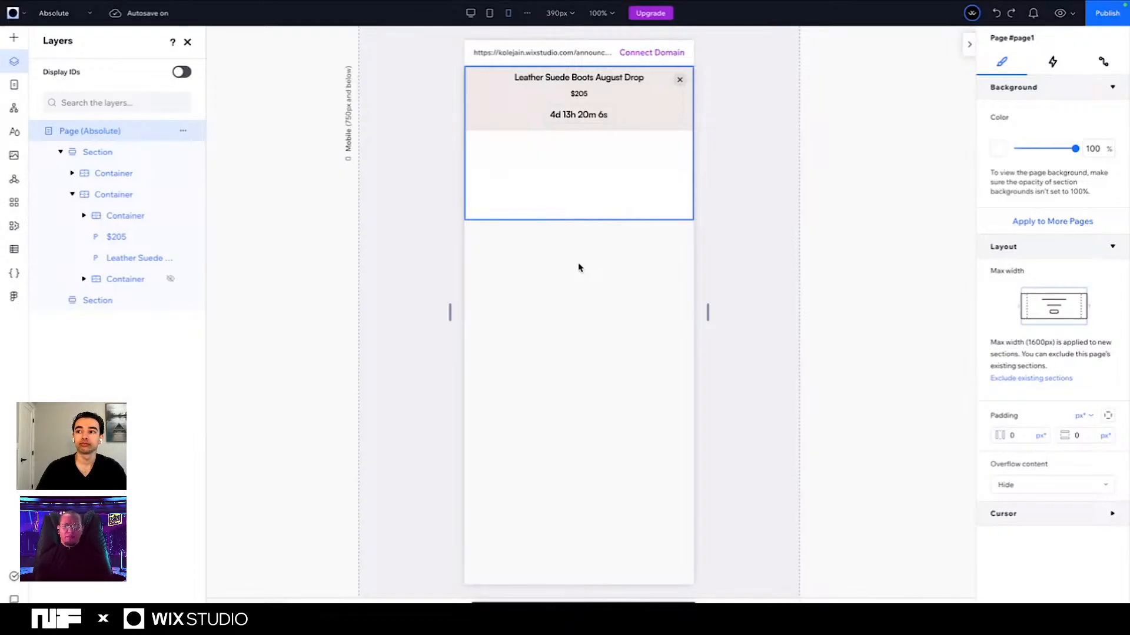
{"action": "left_click", "coordinate": [470, 13]}
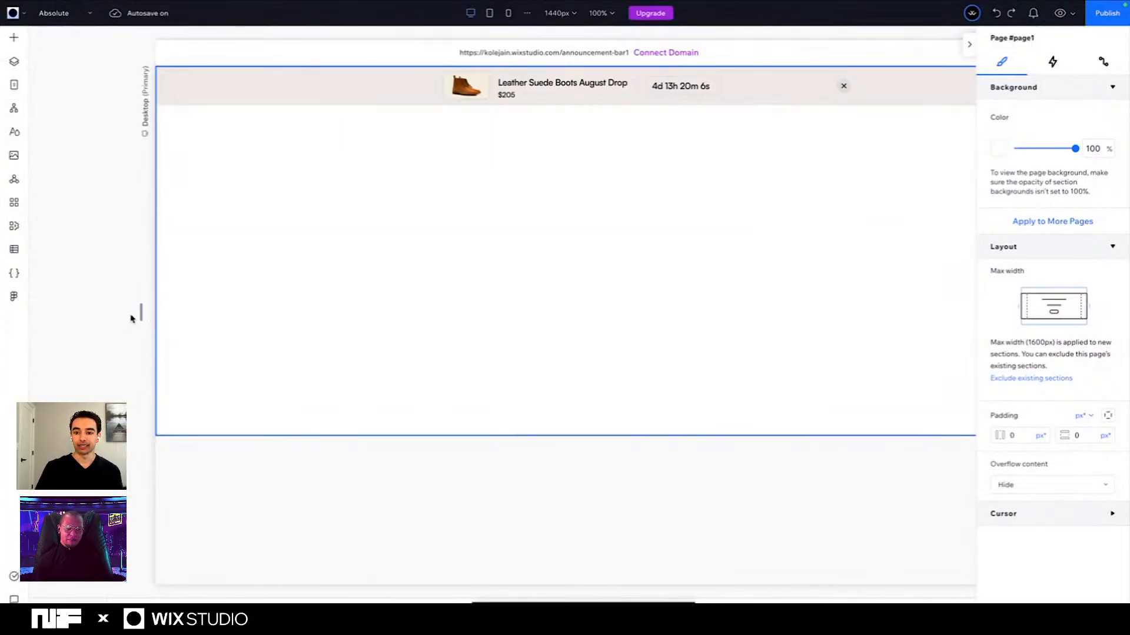
Step: Test the banner's responsiveness by resizing the canvas at the desktop, tablet and mobile breakpoints
{"action": "left_click_drag", "start_coordinate": [139, 312], "coordinate": [273, 325]}
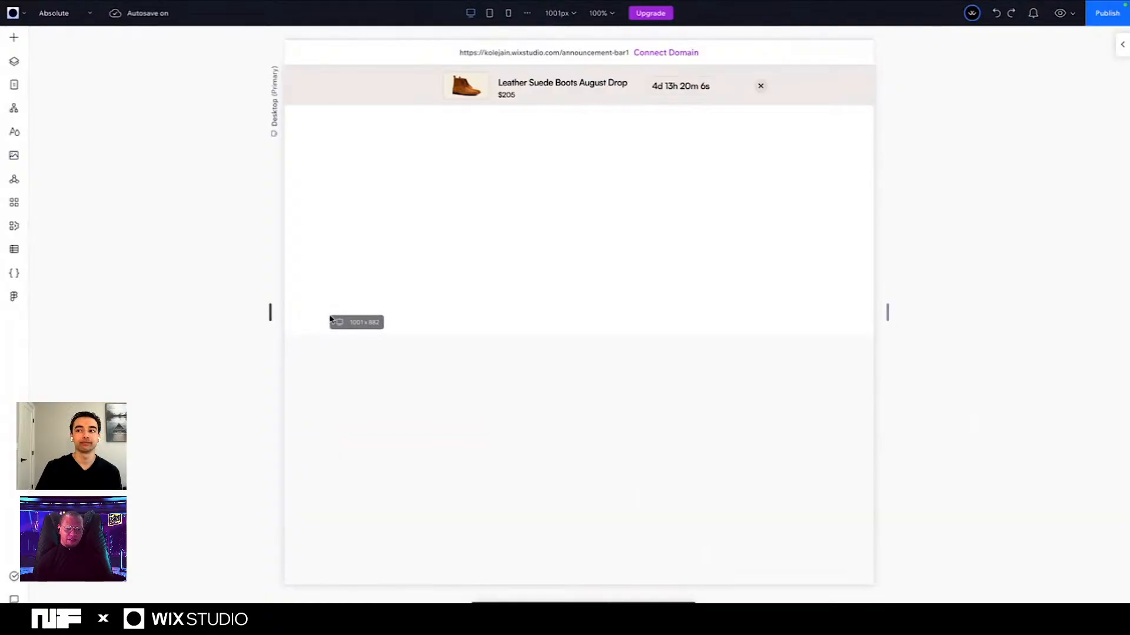
{"action": "left_click_drag", "start_coordinate": [330, 320], "coordinate": [360, 325]}
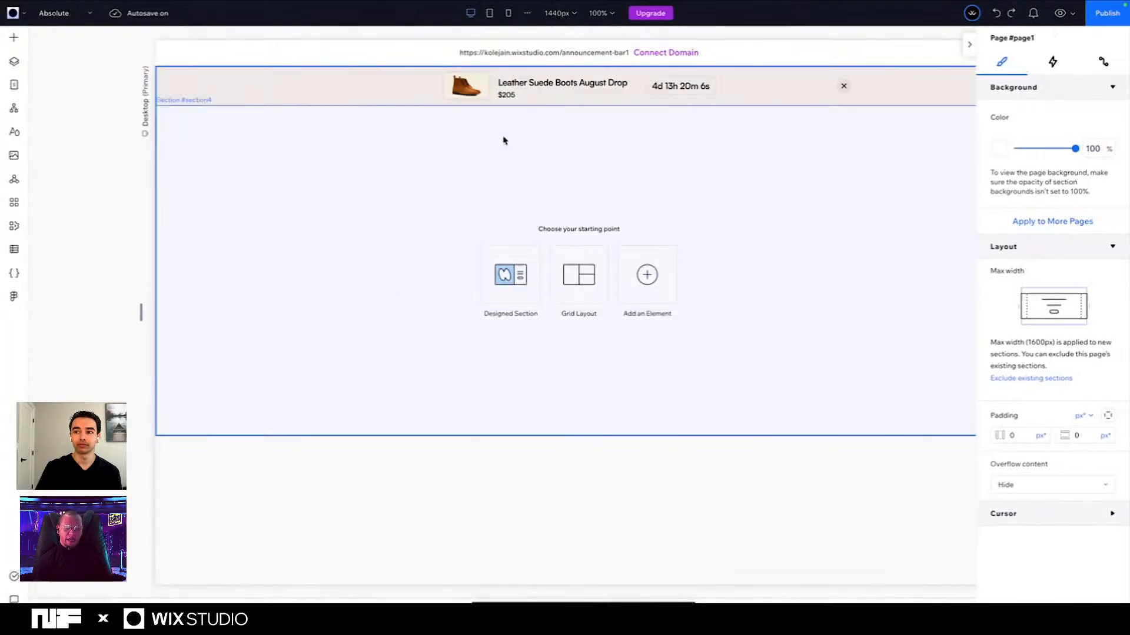
{"action": "left_click", "coordinate": [488, 12]}
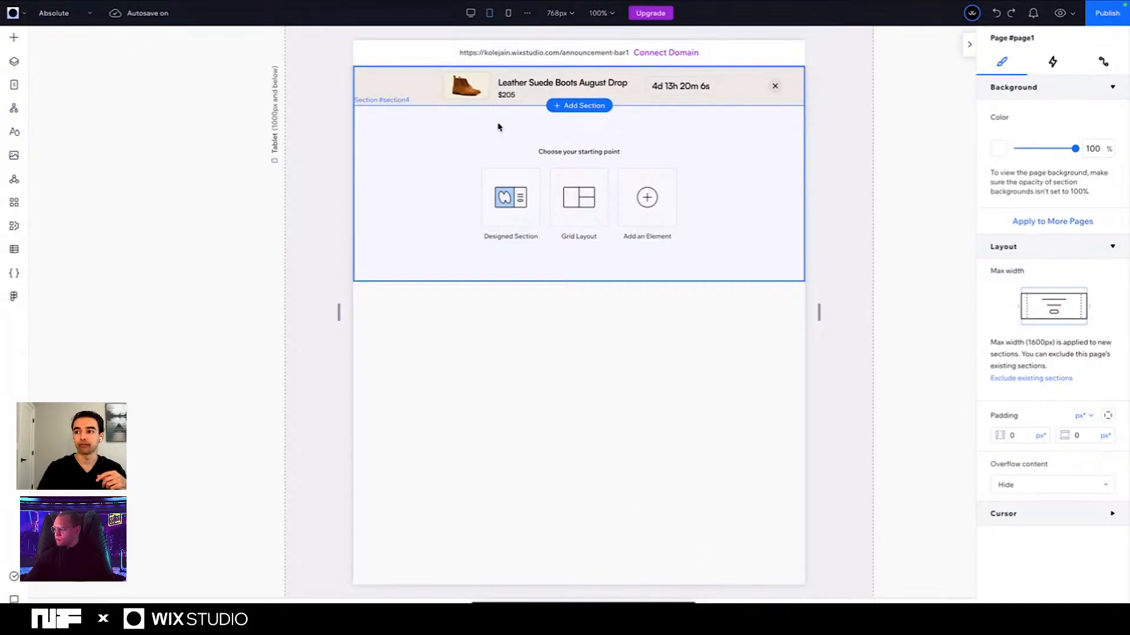
{"action": "left_click_drag", "start_coordinate": [338, 313], "coordinate": [478, 310]}
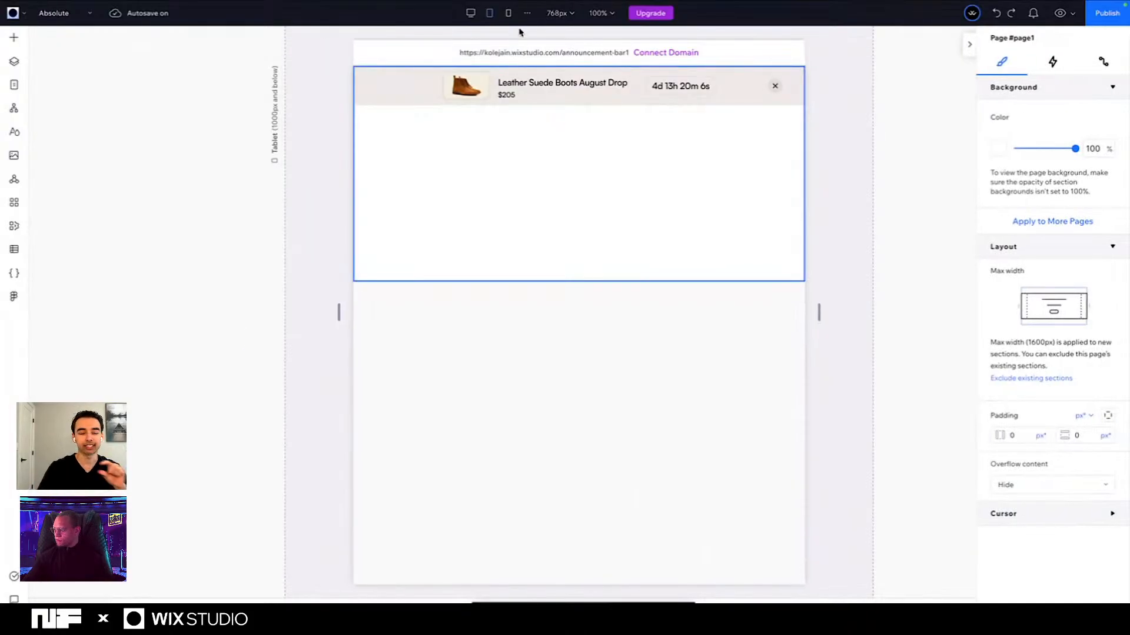
{"action": "left_click", "coordinate": [508, 12]}
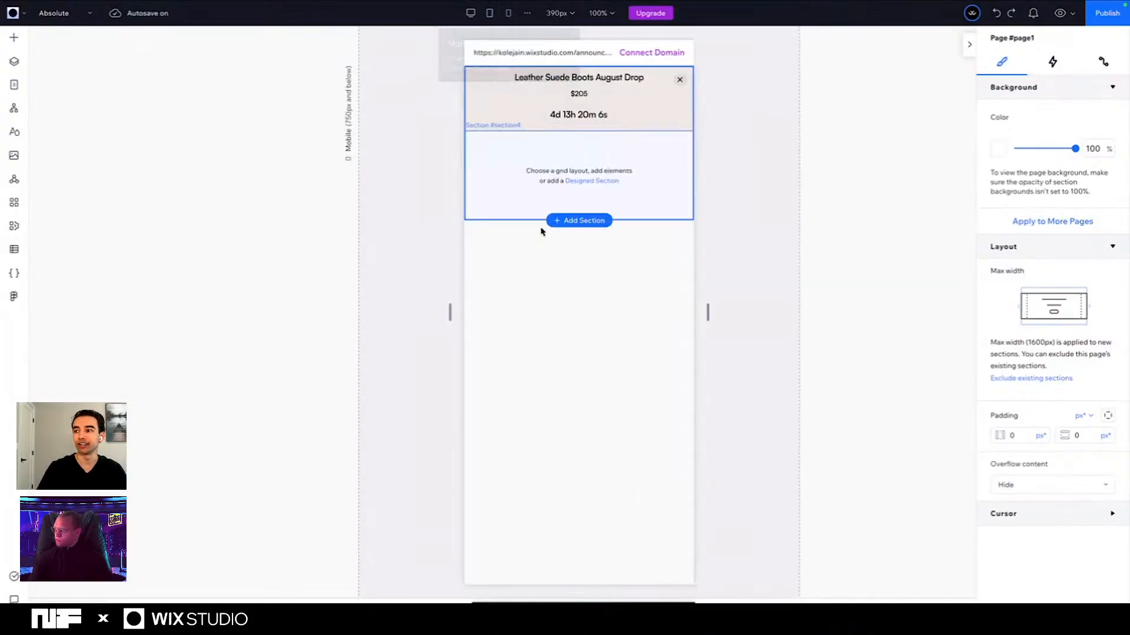
{"action": "mouse_move", "coordinate": [450, 313]}
{"action": "left_mouse_down"}
{"action": "mouse_move", "coordinate": [343, 313]}
{"action": "mouse_move", "coordinate": [453, 312]}
{"action": "left_mouse_up"}
Step: Inspect the countdown container's layout and margin settings at the mobile breakpoint, and return to the desktop breakpoint by way of tablet
{"action": "left_click", "coordinate": [580, 111]}
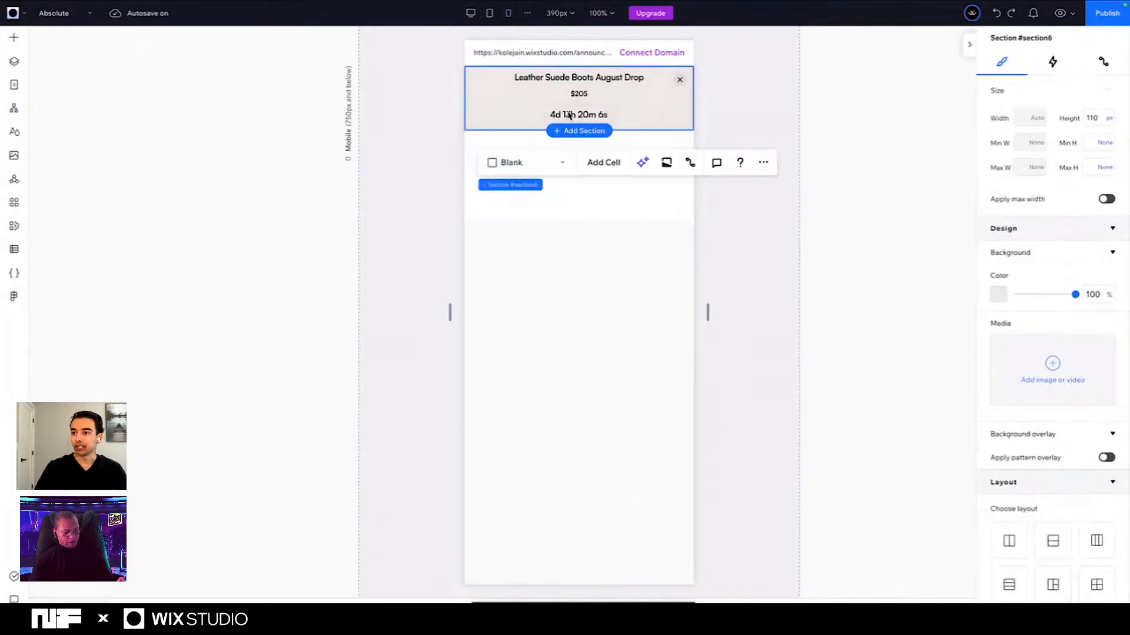
{"action": "left_click", "coordinate": [571, 113]}
{"action": "left_click", "coordinate": [569, 114]}
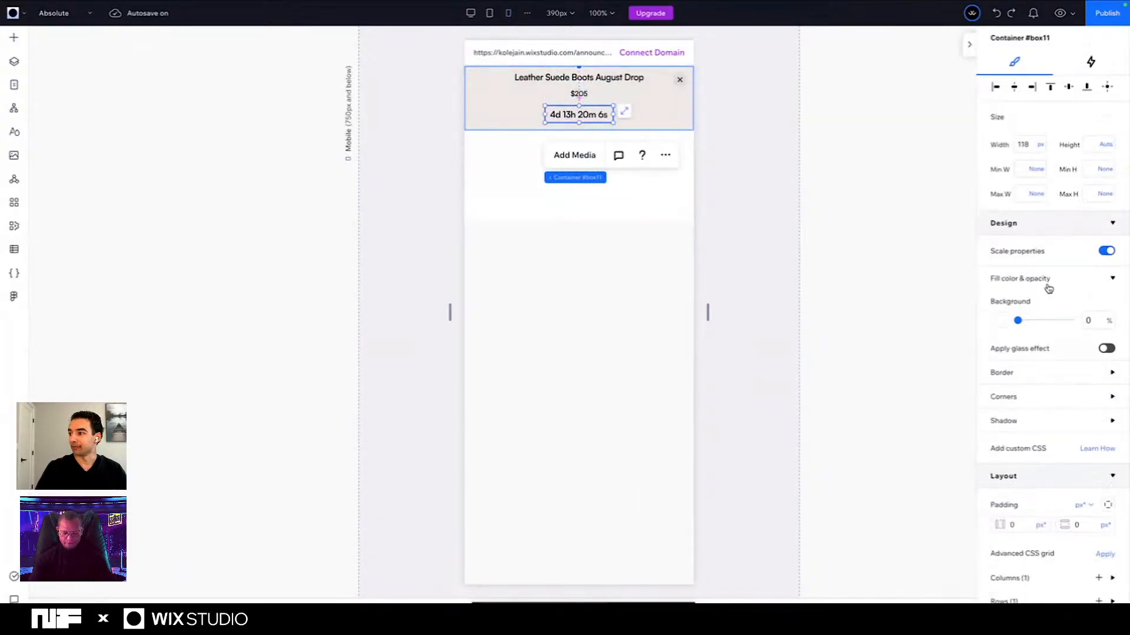
{"action": "scroll", "coordinate": [1047, 285], "scroll_direction": "down", "scroll_amount": 5}
{"action": "left_click", "coordinate": [1105, 488]}
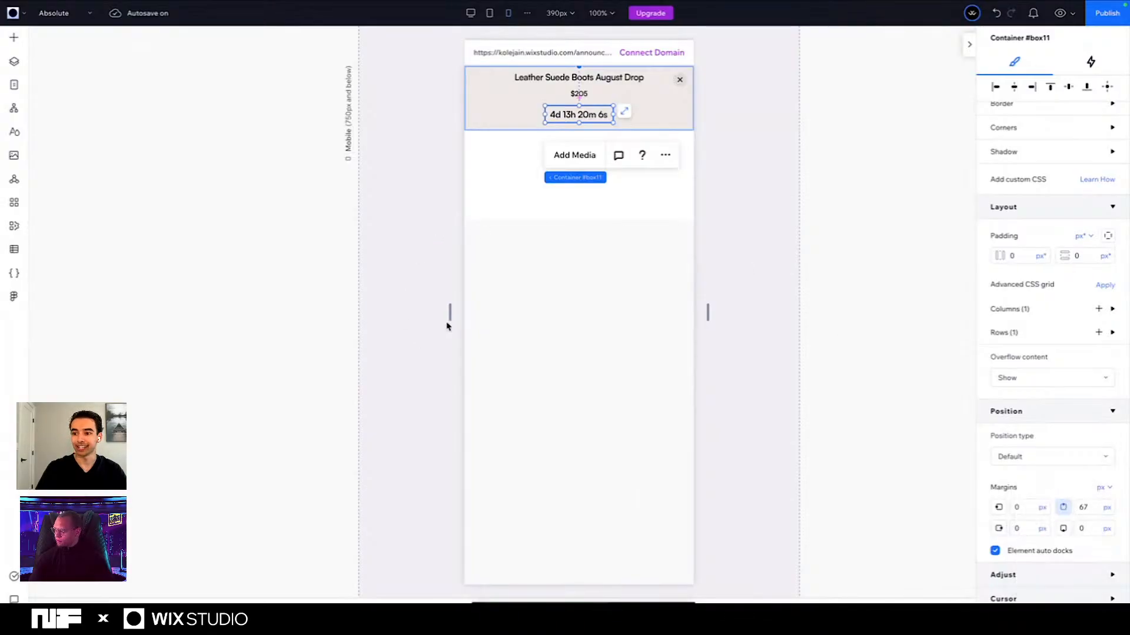
{"action": "left_click_drag", "start_coordinate": [450, 312], "coordinate": [344, 310]}
{"action": "left_click", "coordinate": [488, 16]}
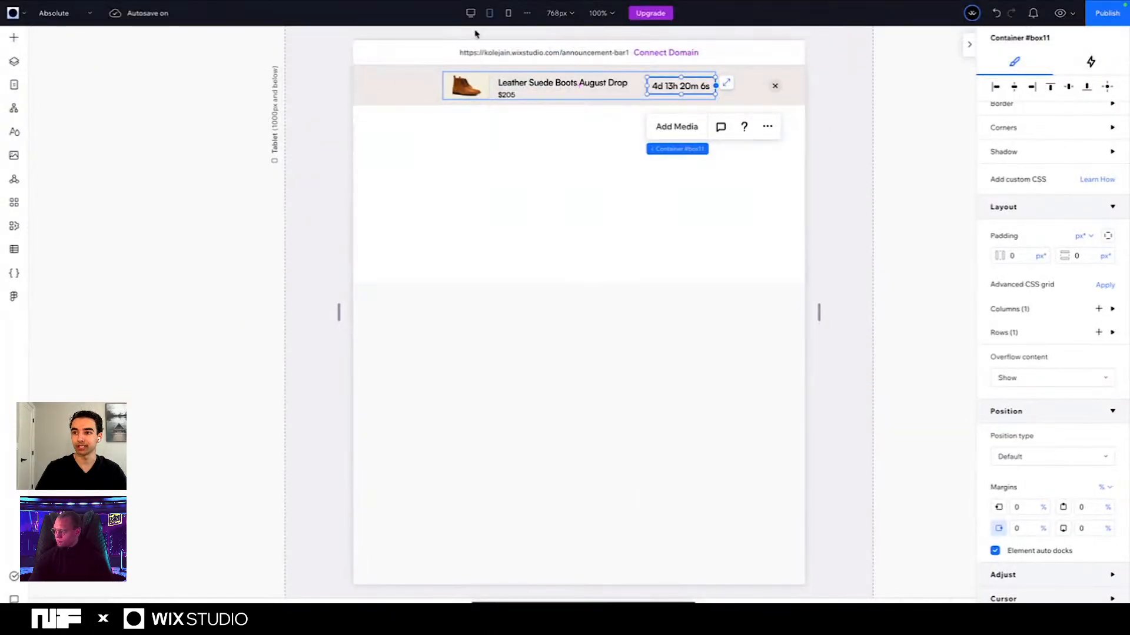
{"action": "left_click", "coordinate": [470, 13]}
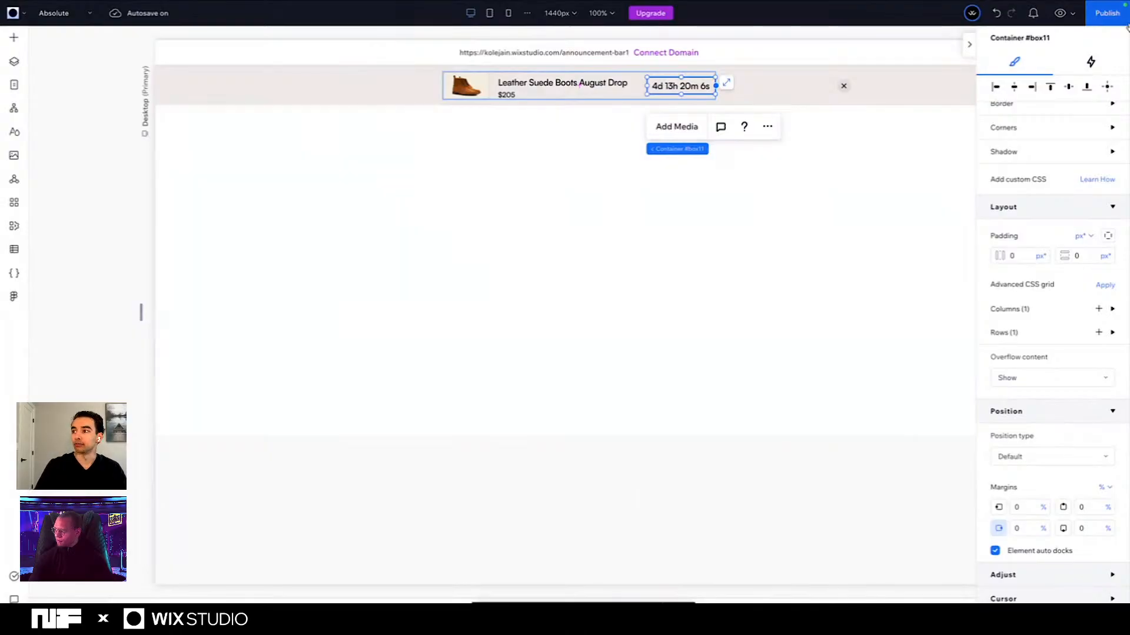
Step: Preview the site, widen the desktop viewport to 1634 px to check the banner, and return to editing
{"action": "left_click", "coordinate": [1060, 13]}
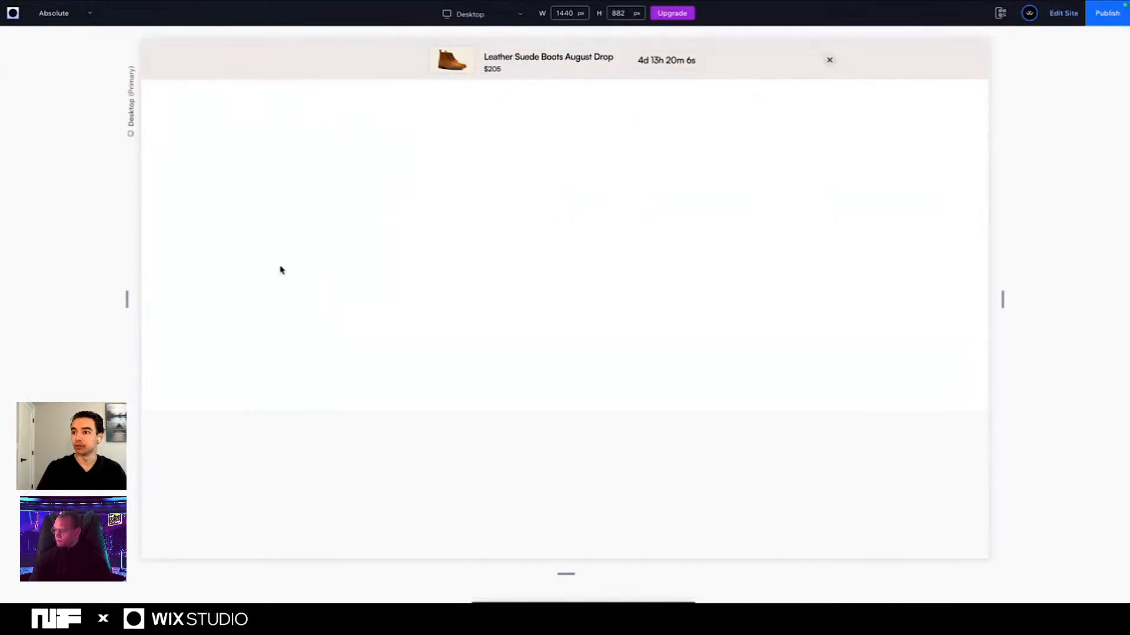
{"action": "left_click_drag", "start_coordinate": [126, 302], "coordinate": [70, 300]}
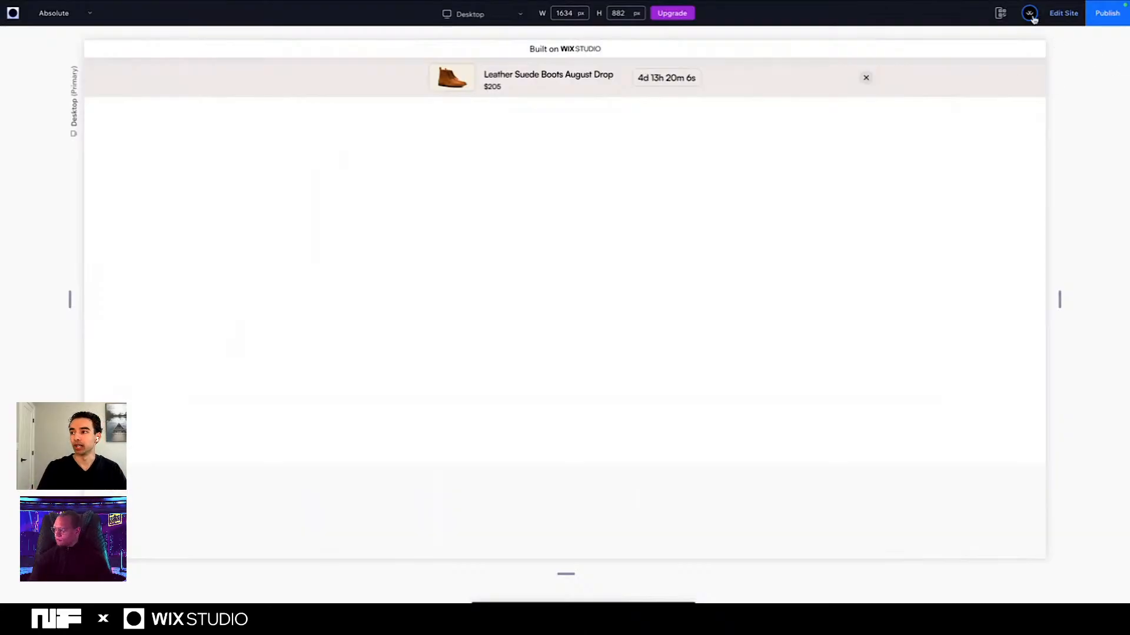
{"action": "left_click", "coordinate": [1062, 13]}
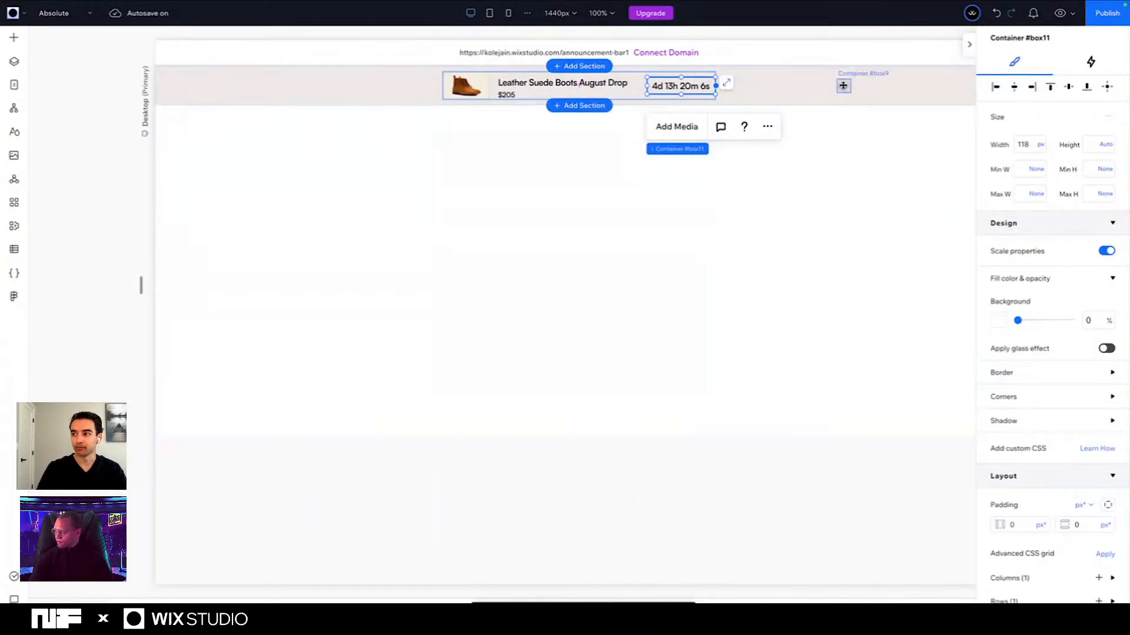
Step: Select the banner's close button container, open the page code and check the container's element ID
{"action": "left_click", "coordinate": [843, 86]}
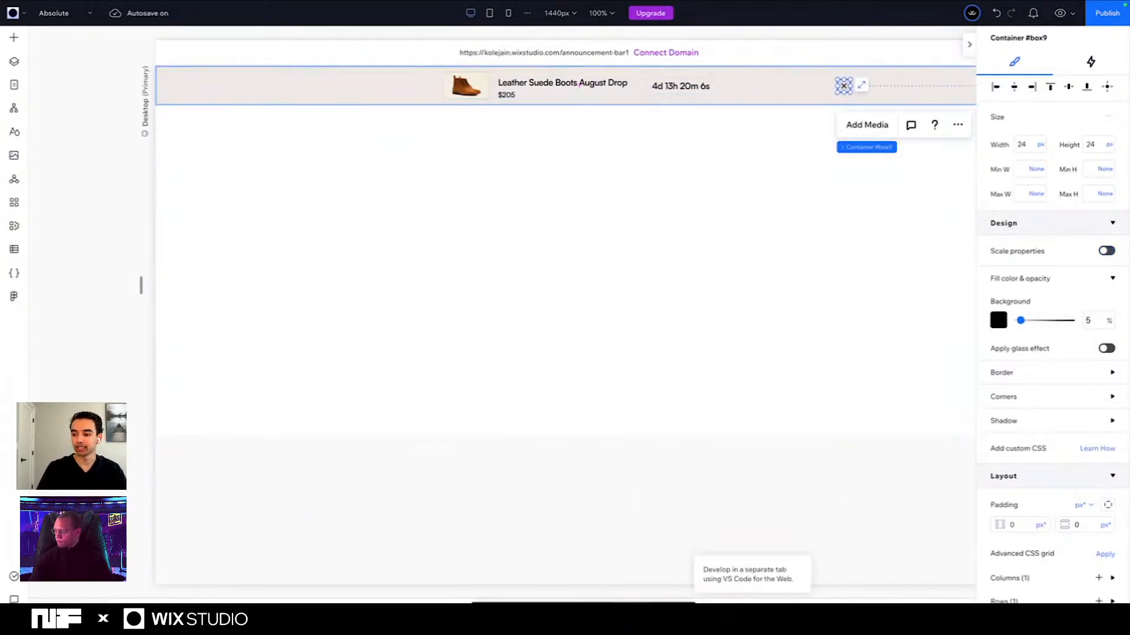
{"action": "left_click_drag", "start_coordinate": [724, 599], "coordinate": [708, 384]}
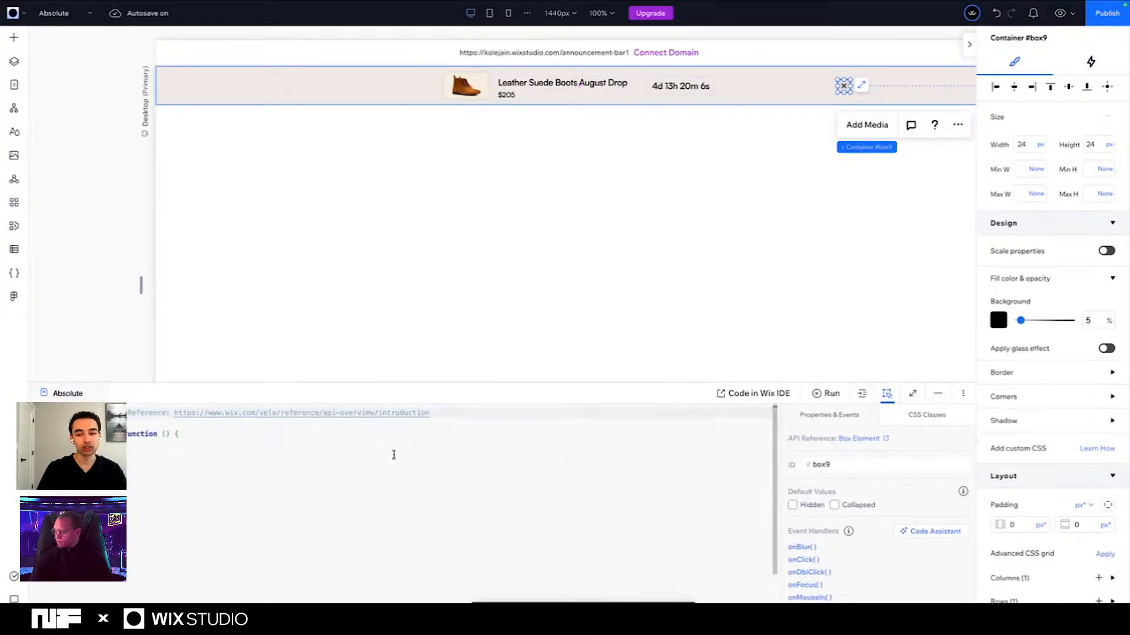
{"action": "left_click", "coordinate": [136, 453]}
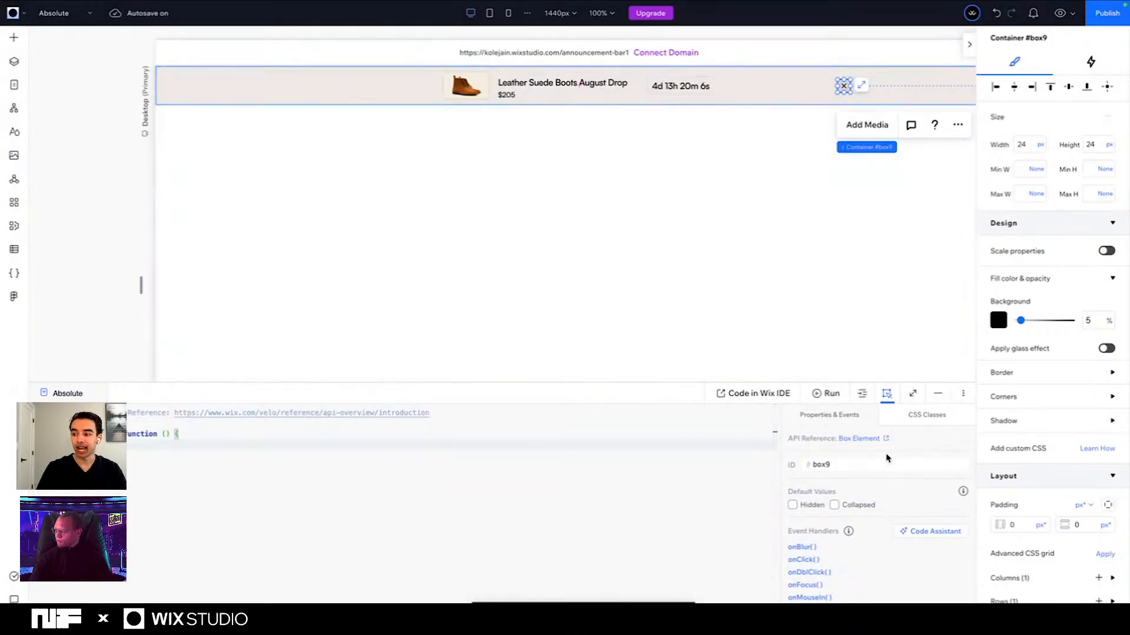
{"action": "left_click", "coordinate": [840, 465]}
{"action": "double_click", "coordinate": [843, 465]}
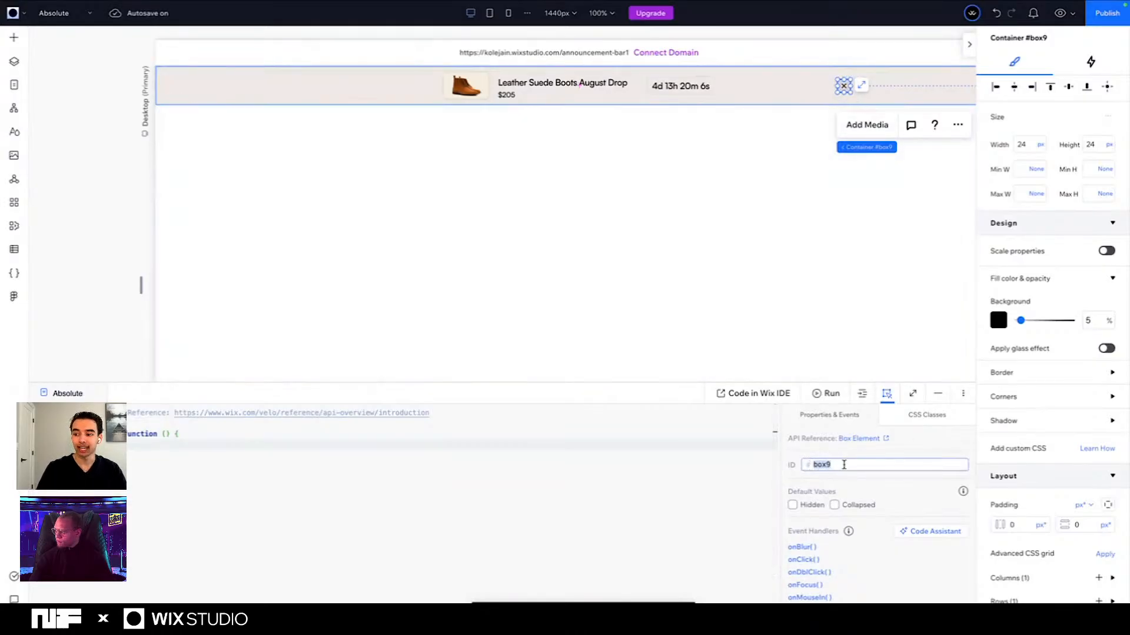
Step: Add the selector $w("#box9") for the close button inside the existing function in the page code
{"action": "left_click", "coordinate": [113, 445]}
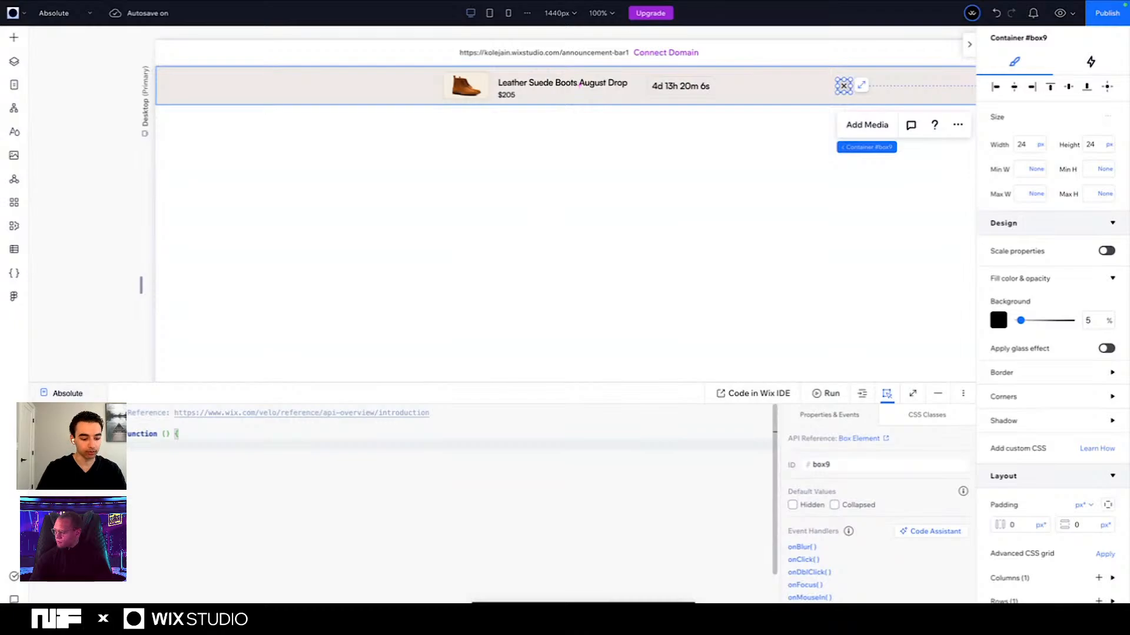
{"action": "type", "text": "$w('#"}
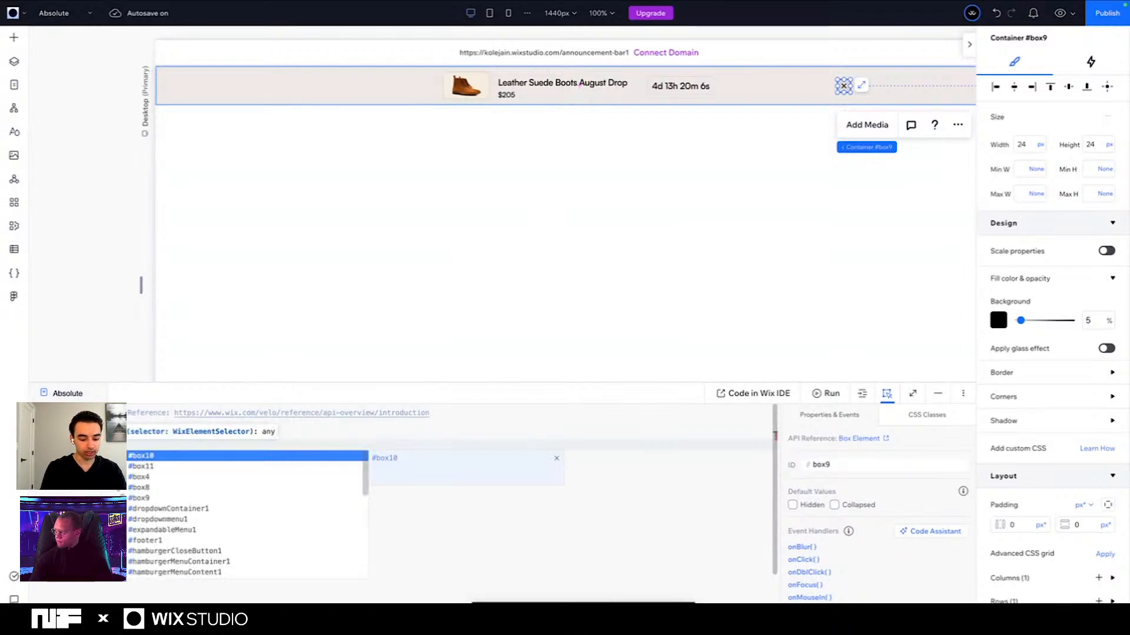
{"action": "type", "text": "box"}
{"action": "type", "text": "9"}
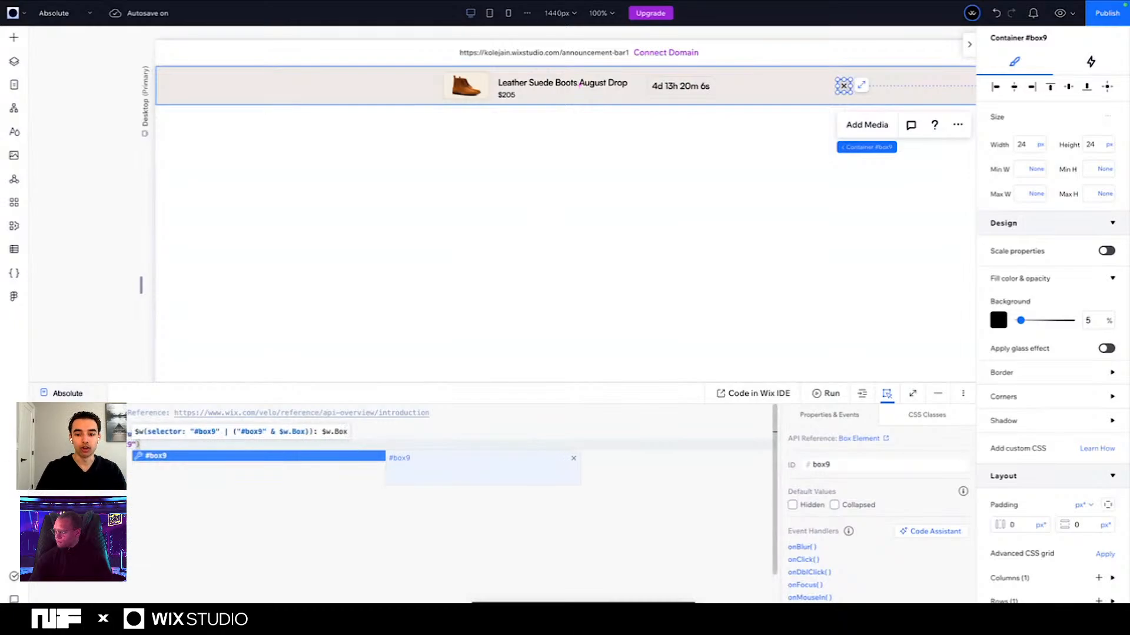
{"action": "left_click_drag", "start_coordinate": [140, 445], "coordinate": [94, 445]}
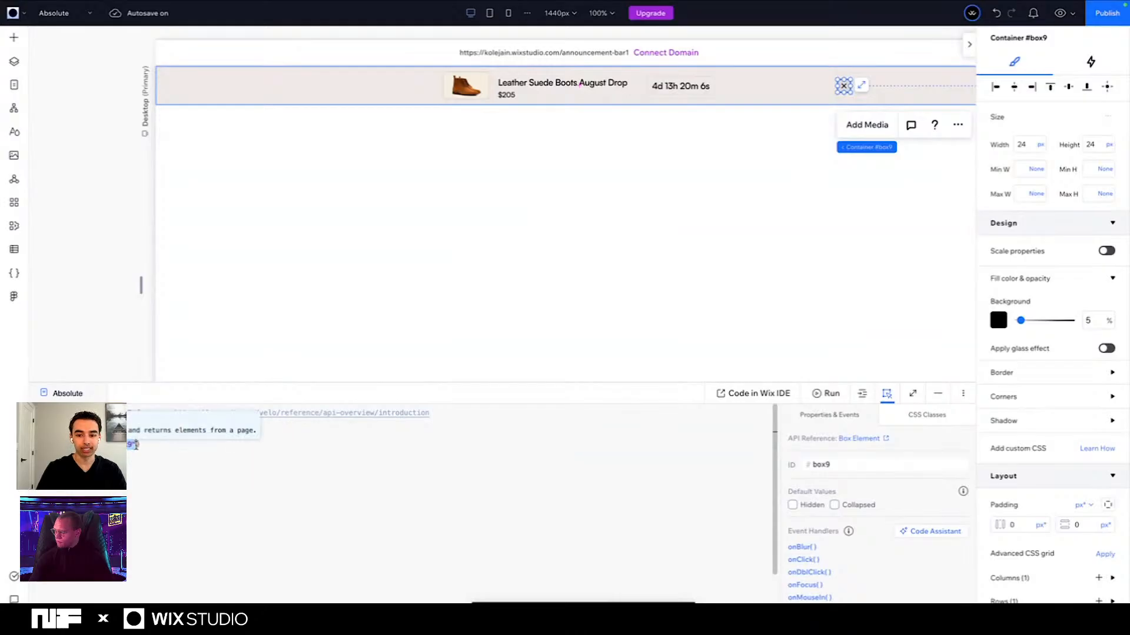
{"action": "left_click", "coordinate": [153, 449]}
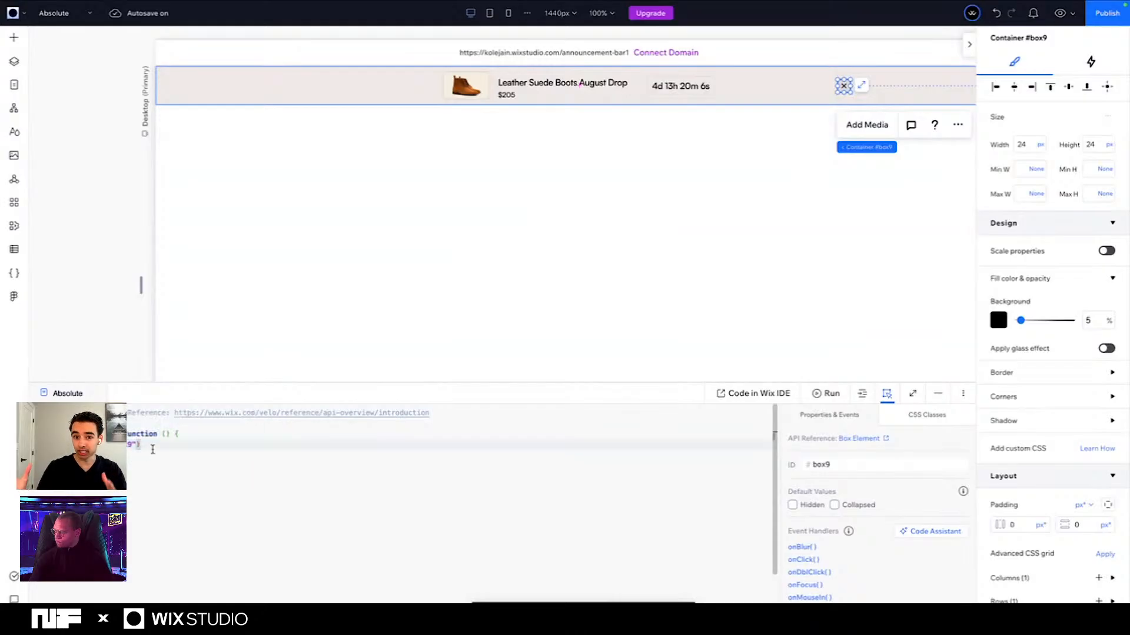
Step: Chain an onClick event to the close button's selector and start its handler as an arrow function, ()=>{
{"action": "type", "text": ".on"}
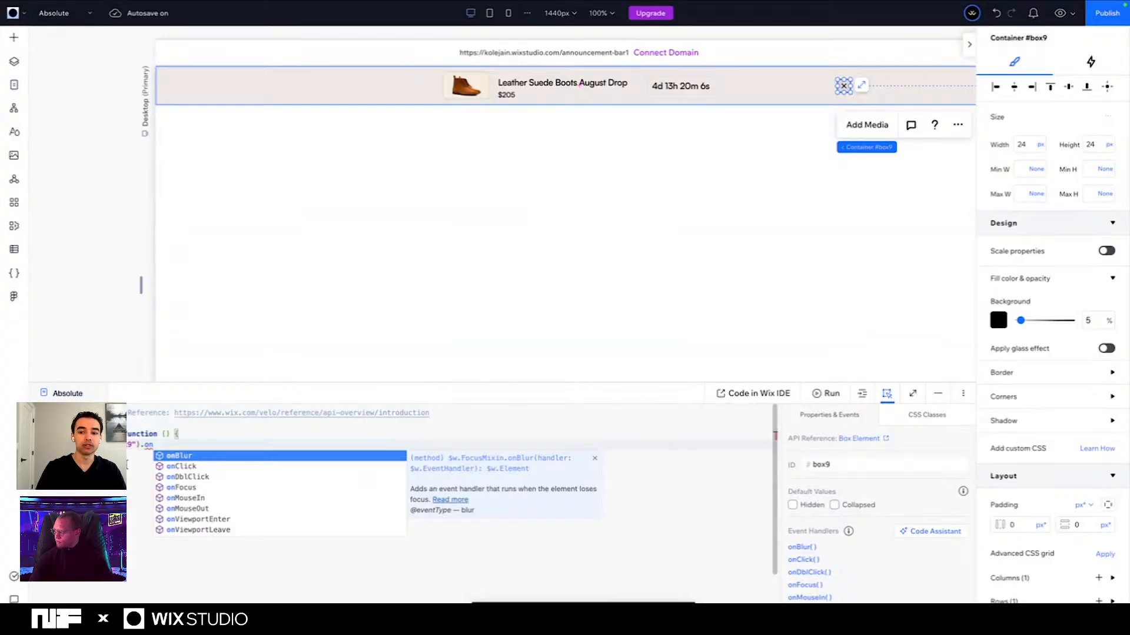
{"action": "left_click", "coordinate": [194, 466]}
{"action": "type", "text": "("}
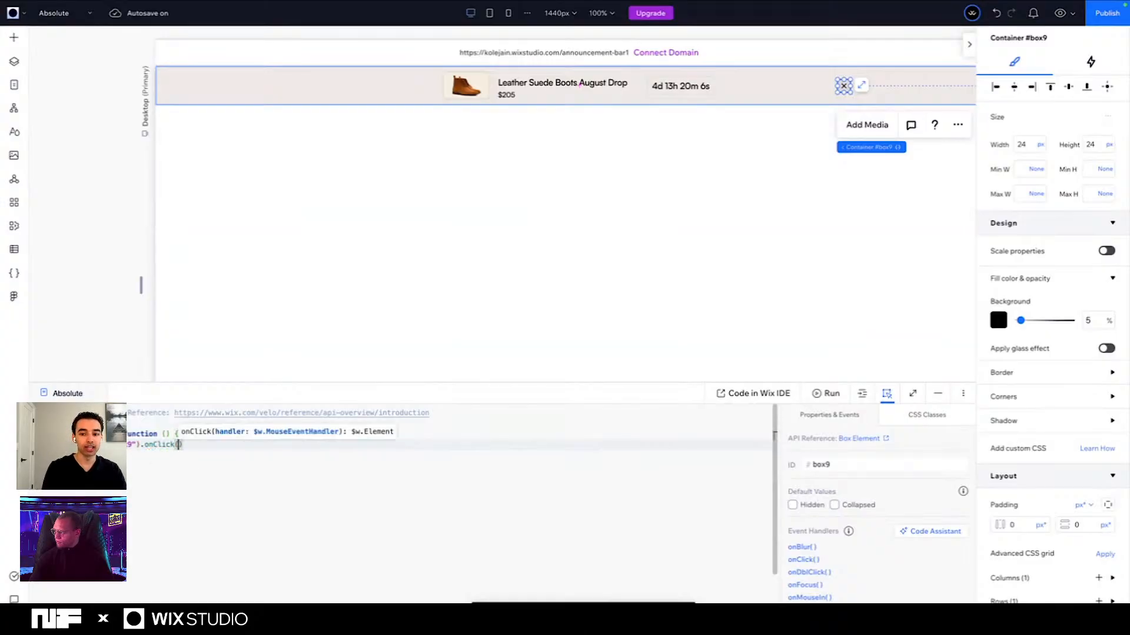
{"action": "type", "text": "(=>"}
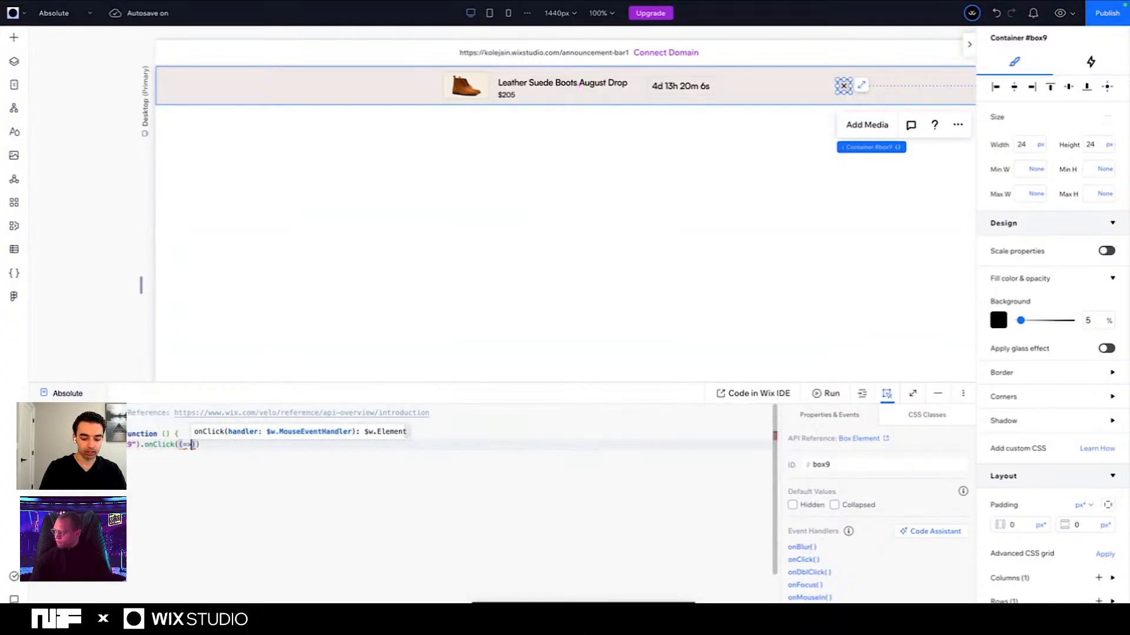
{"action": "type", "text": "{"}
{"action": "key", "text": "Return"}
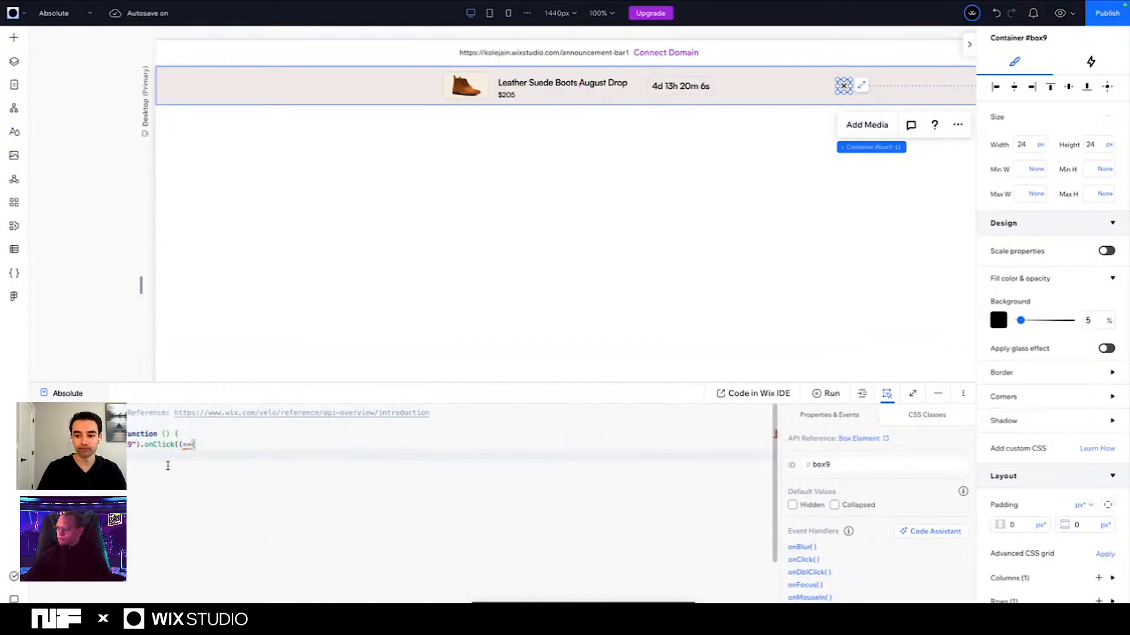
{"action": "key", "text": "Down"}
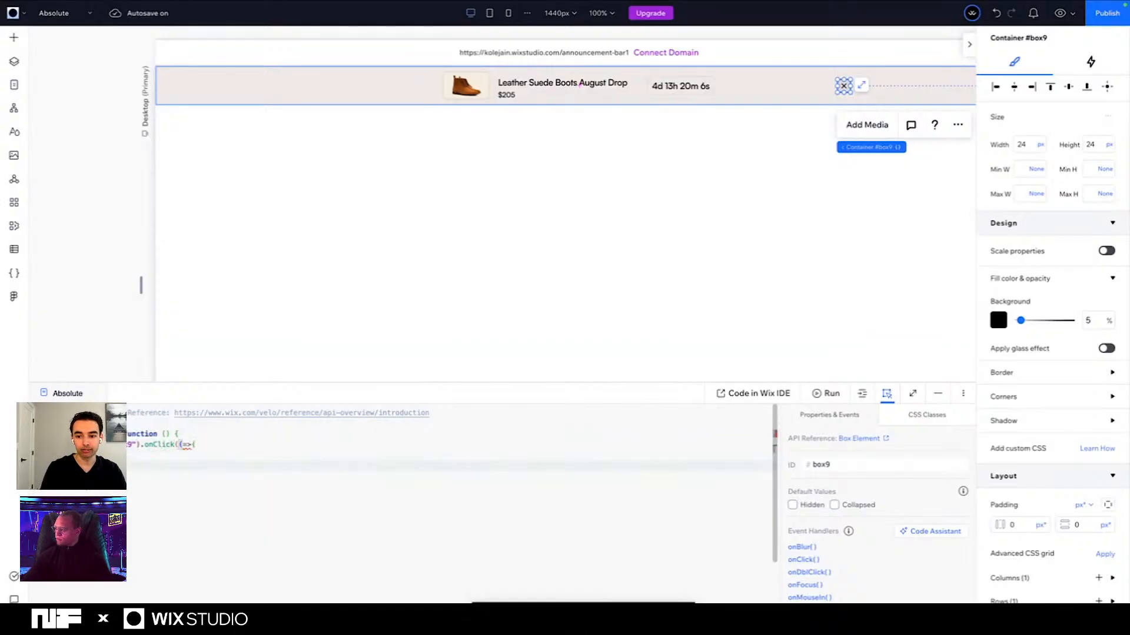
{"action": "left_click", "coordinate": [182, 446]}
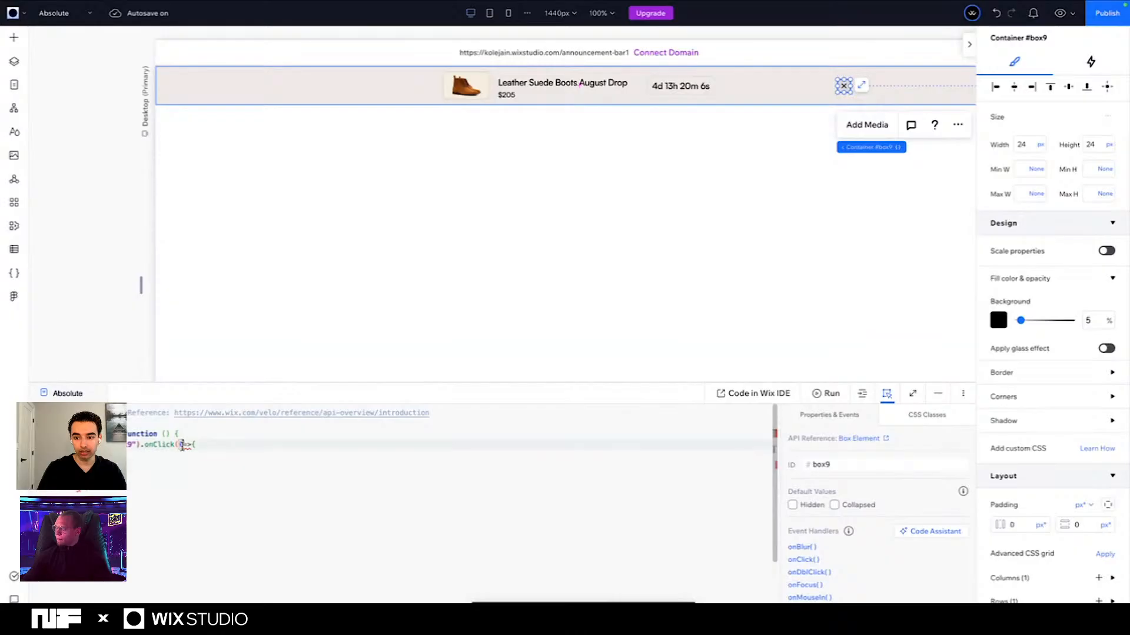
{"action": "type", "text": ")"}
{"action": "left_click", "coordinate": [130, 454]}
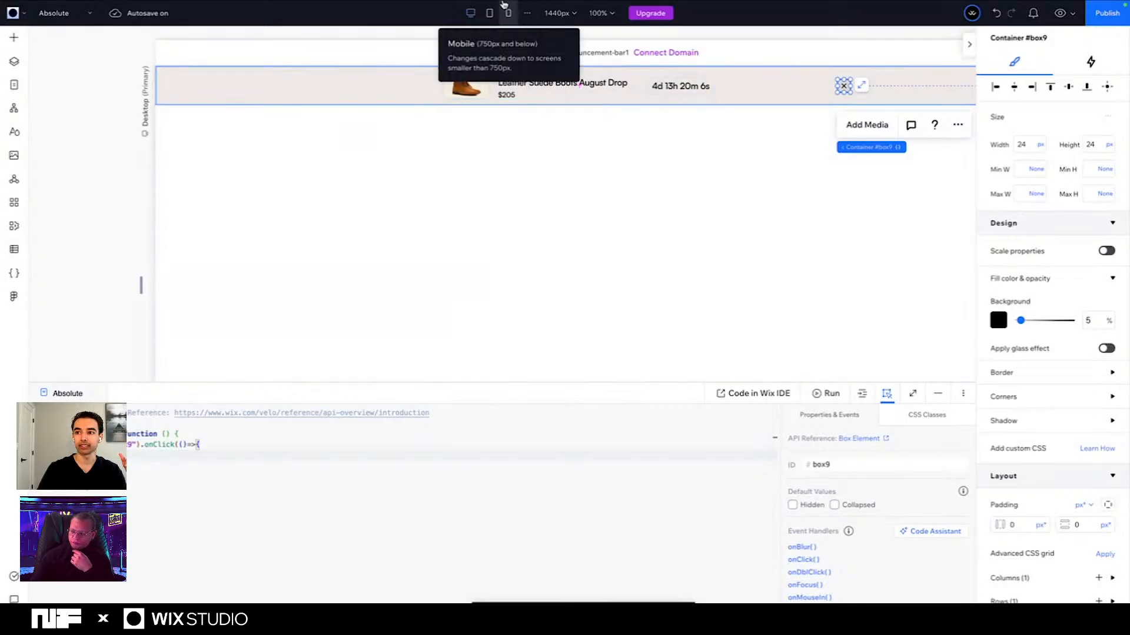
Step: Load the NewForm site in an Incognito window, dismiss its announcement bar as a reference, and return to the Wix Studio editor
{"action": "mouse_move", "coordinate": [506, 4]}
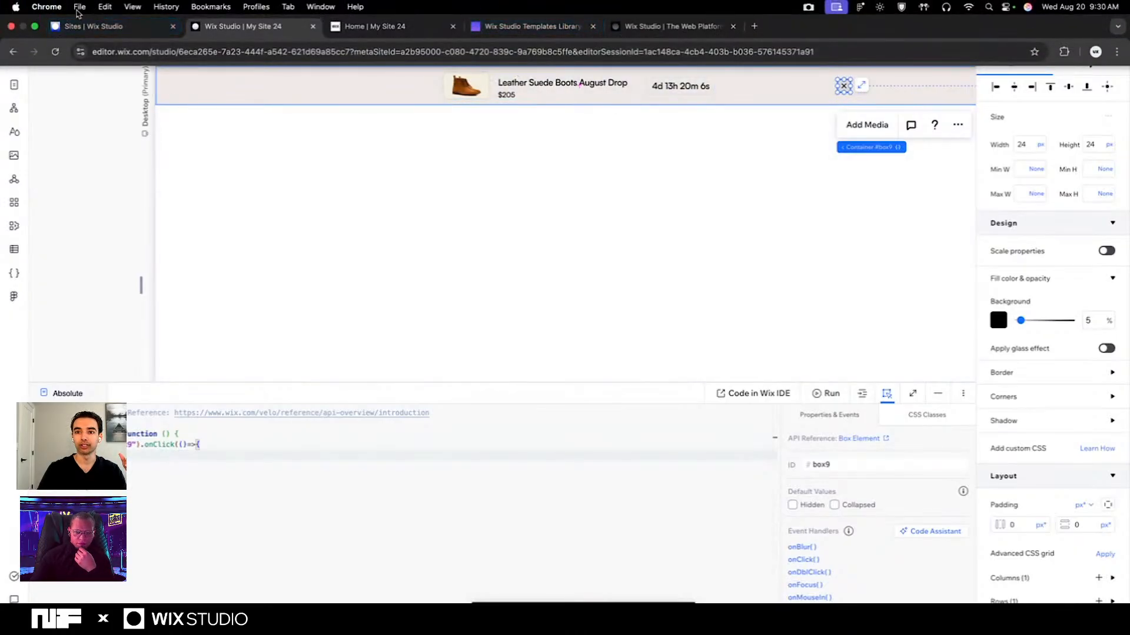
{"action": "left_click", "coordinate": [79, 7]}
{"action": "left_click", "coordinate": [109, 51]}
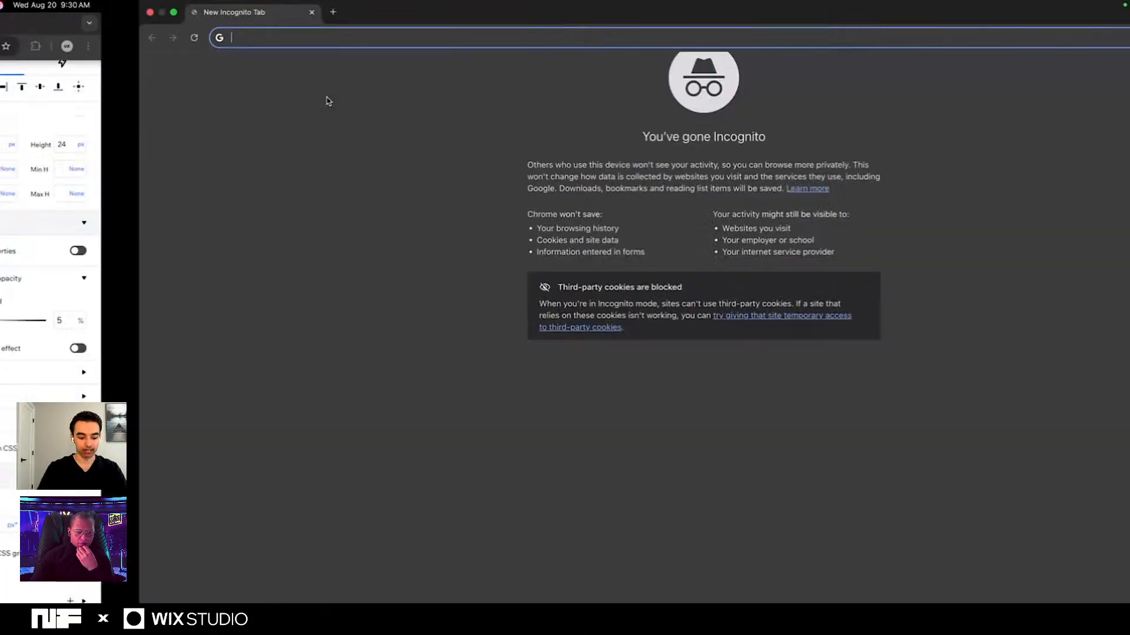
{"action": "type", "text": "new"}
{"action": "key", "text": "Return"}
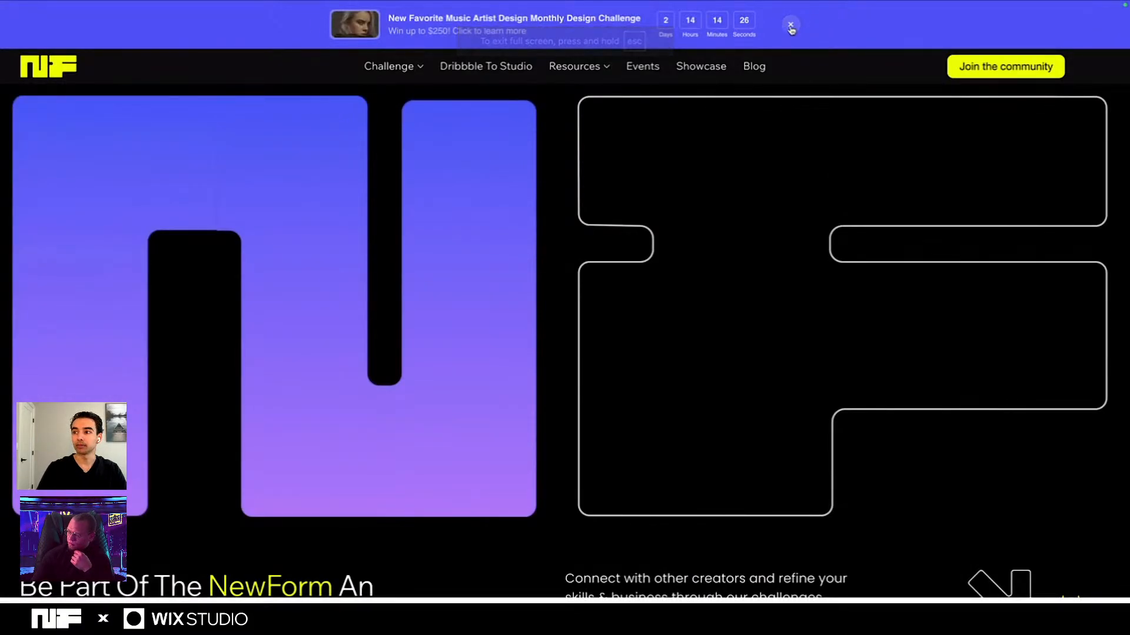
{"action": "left_click", "coordinate": [791, 27]}
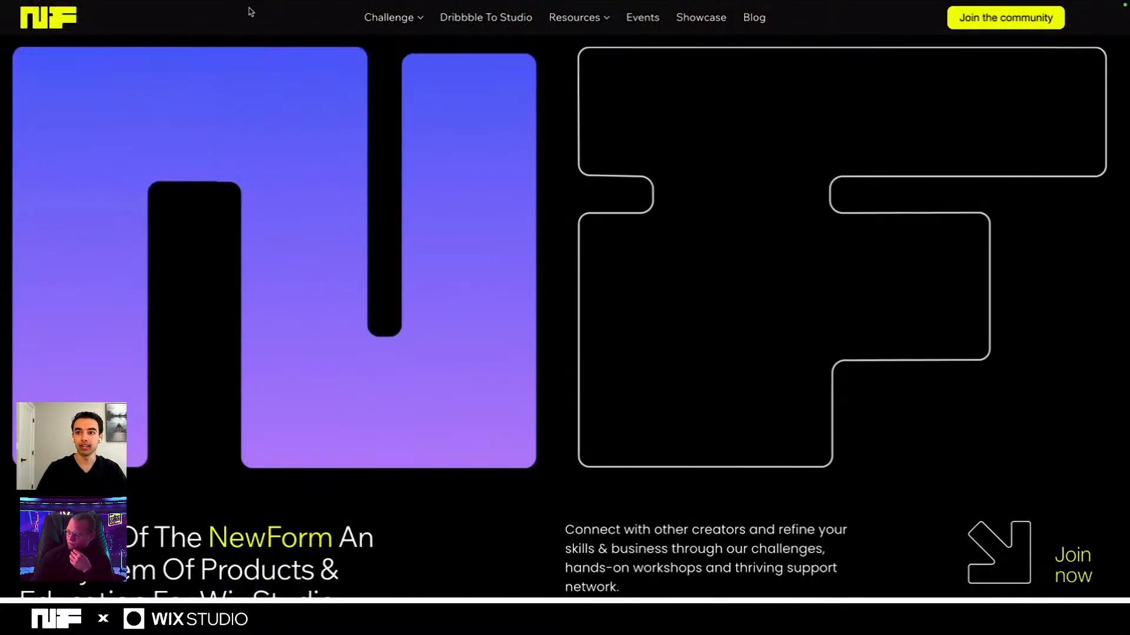
{"action": "mouse_move", "coordinate": [271, 18]}
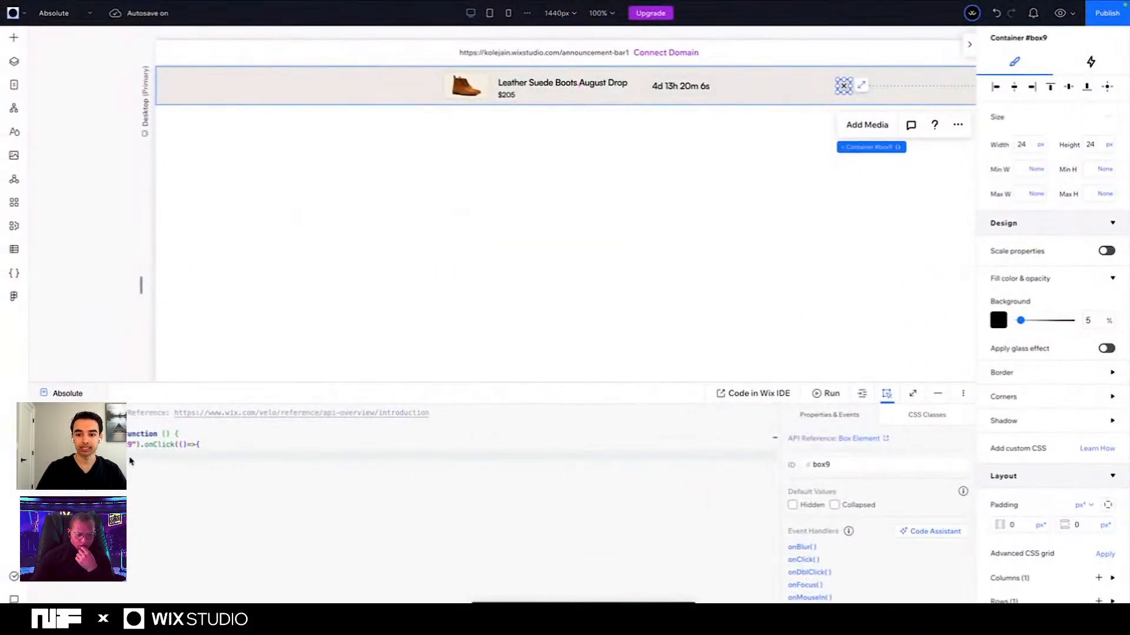
Step: Select the banner section to check its ID and add $w("#section6").delete() inside the close button's click handler
{"action": "left_click", "coordinate": [282, 85]}
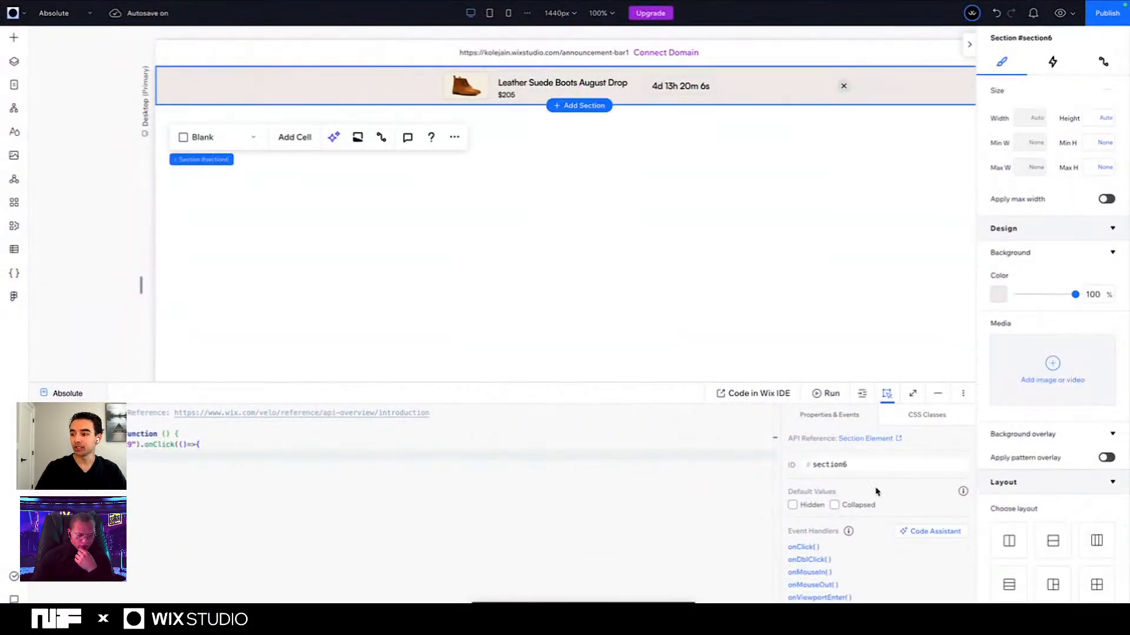
{"action": "left_click", "coordinate": [147, 459]}
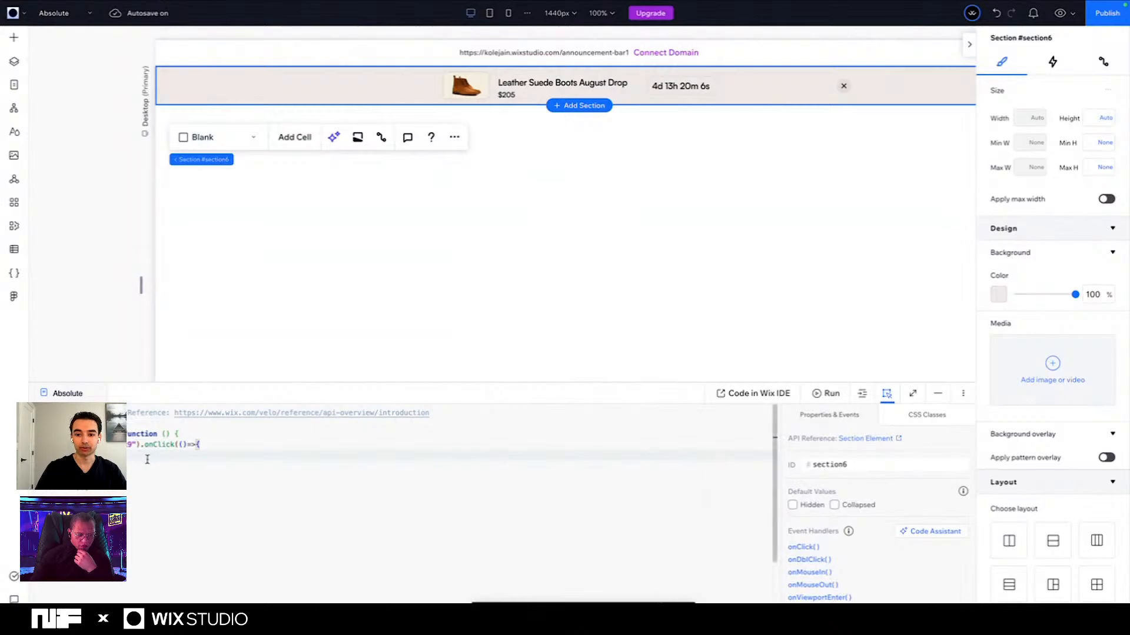
{"action": "type", "text": "$w("}
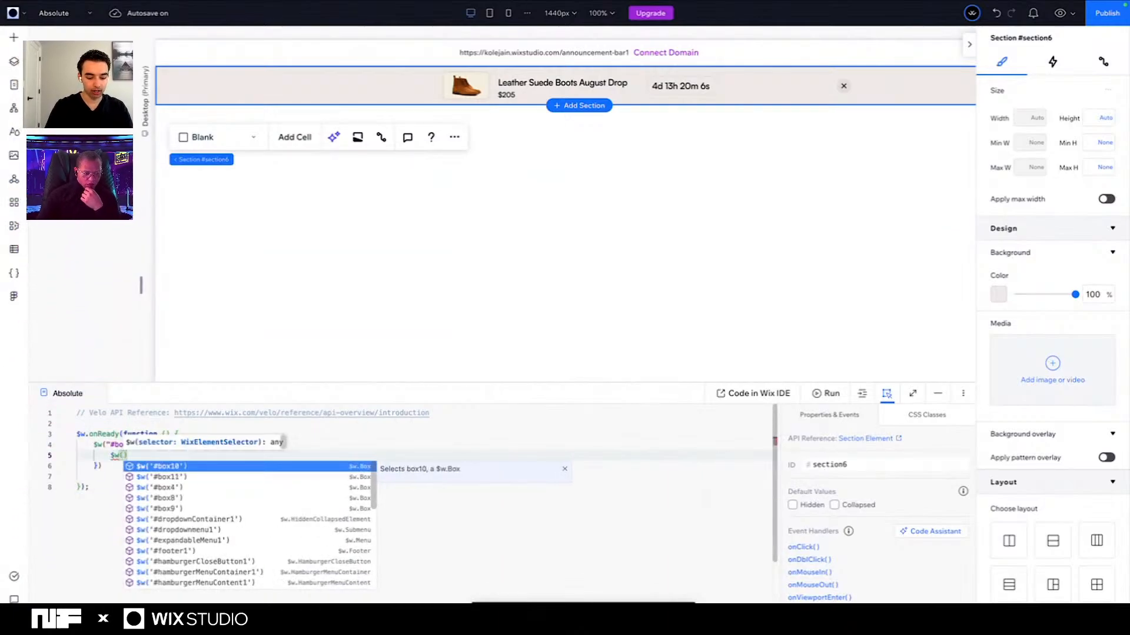
{"action": "type", "text": "\"#section"}
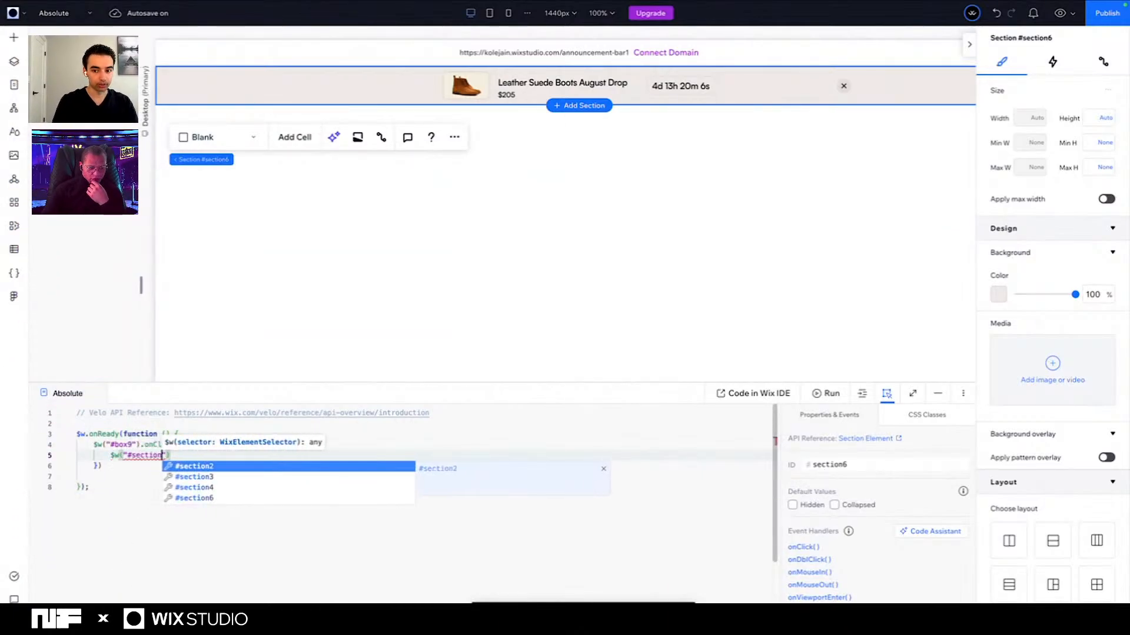
{"action": "type", "text": "6\")."}
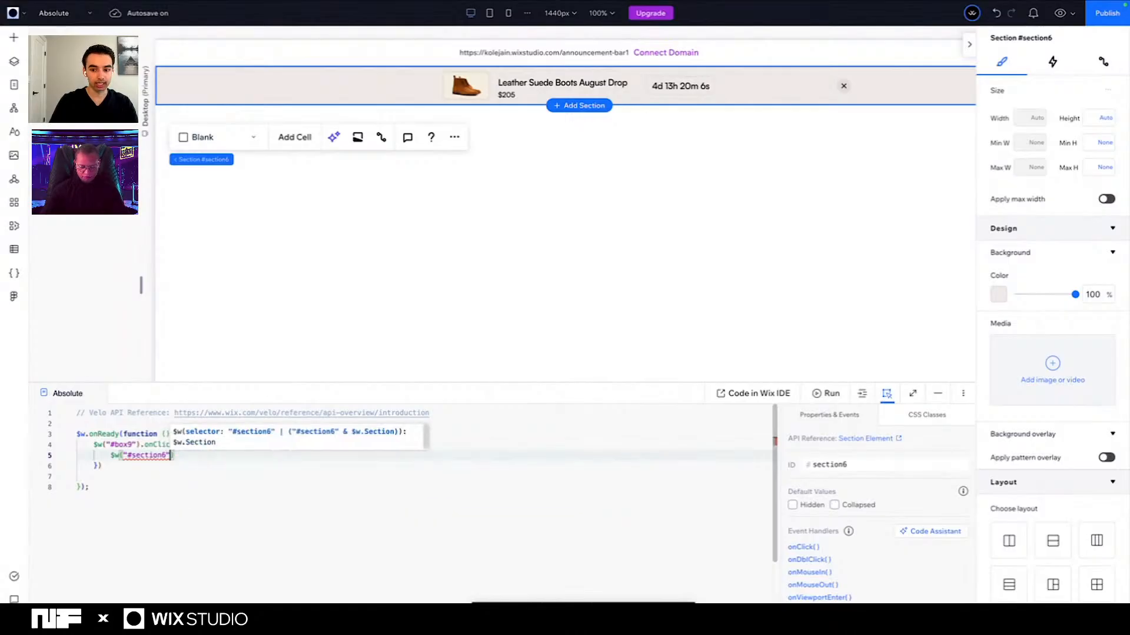
{"action": "type", "text": "delete()"}
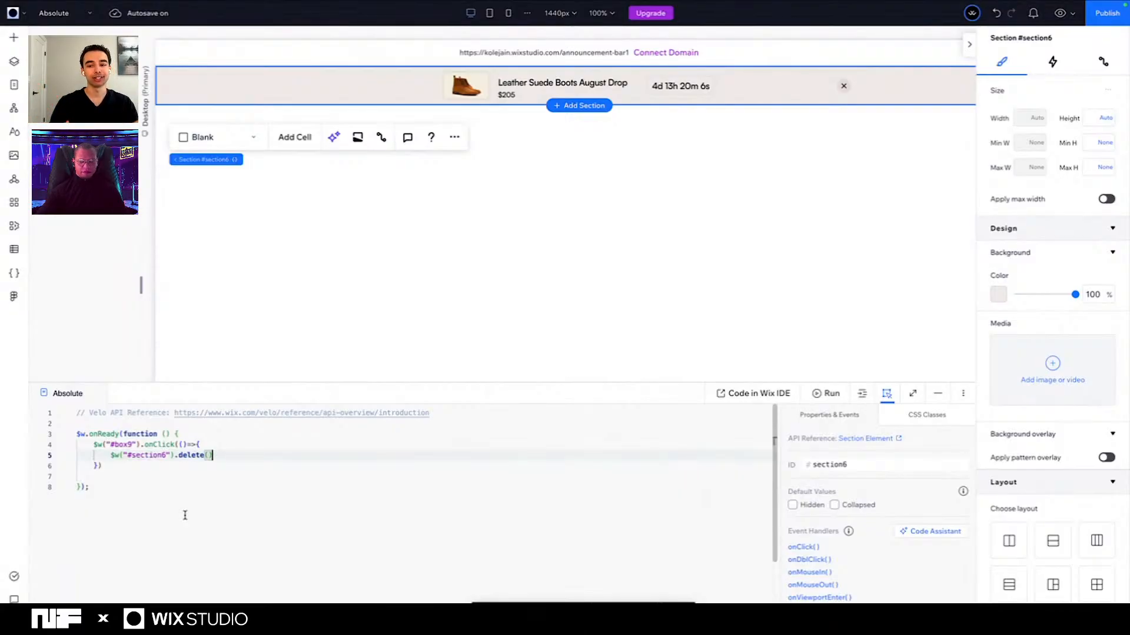
Step: Remove the blank line before the function's closing bracket and add two blank lines below the page code
{"action": "left_click", "coordinate": [97, 476]}
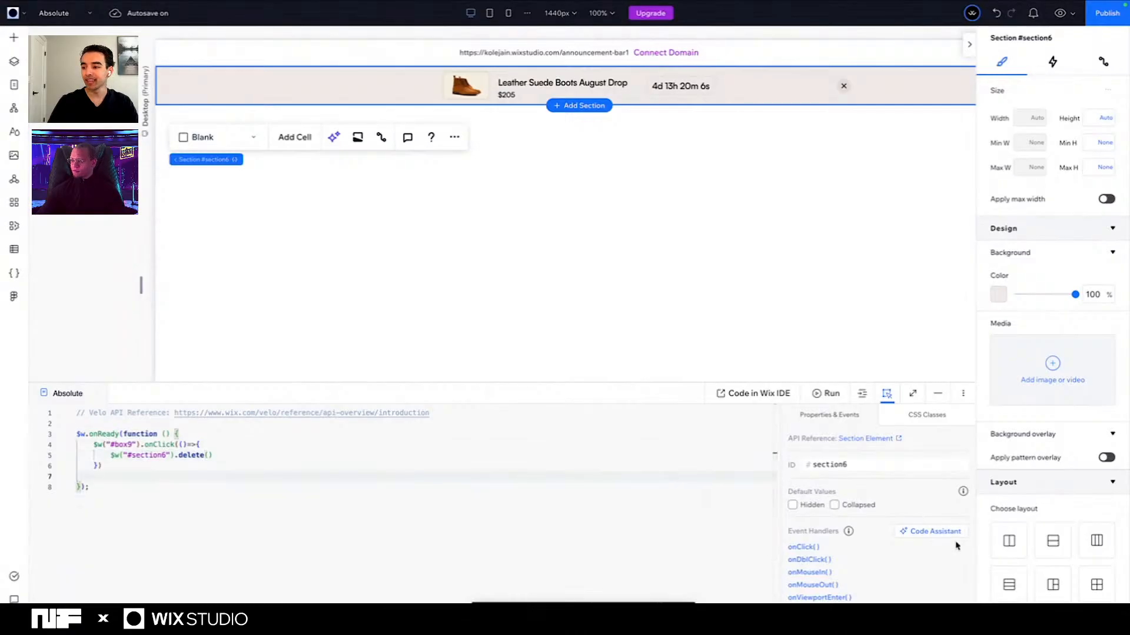
{"action": "left_click", "coordinate": [912, 535]}
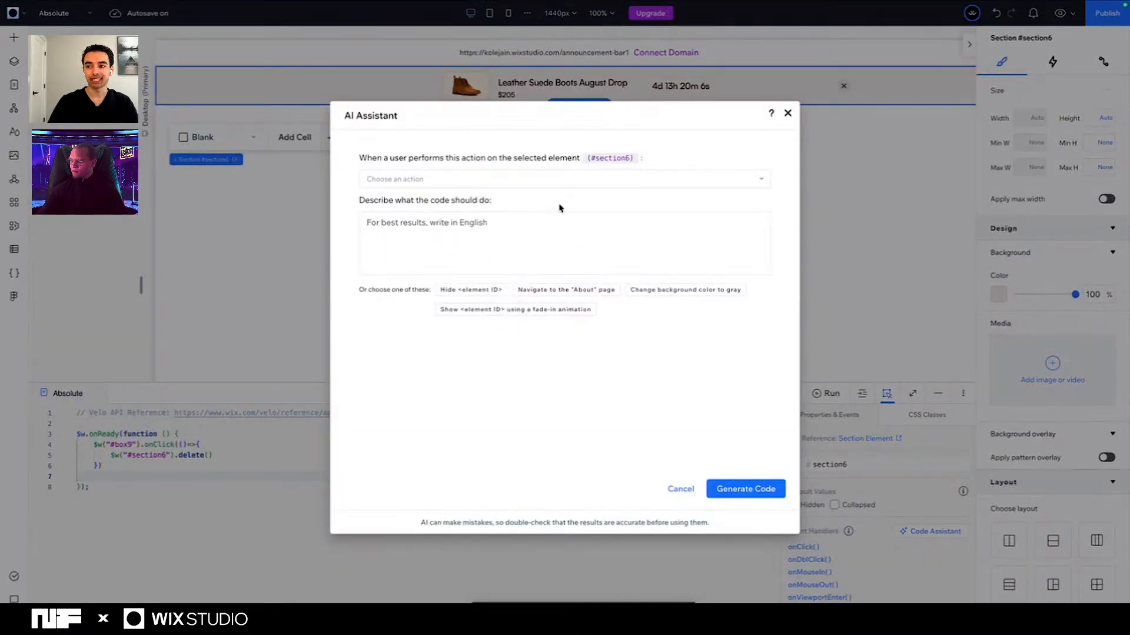
{"action": "left_click", "coordinate": [788, 114]}
{"action": "key", "text": "BackSpace"}
{"action": "key", "text": "BackSpace"}
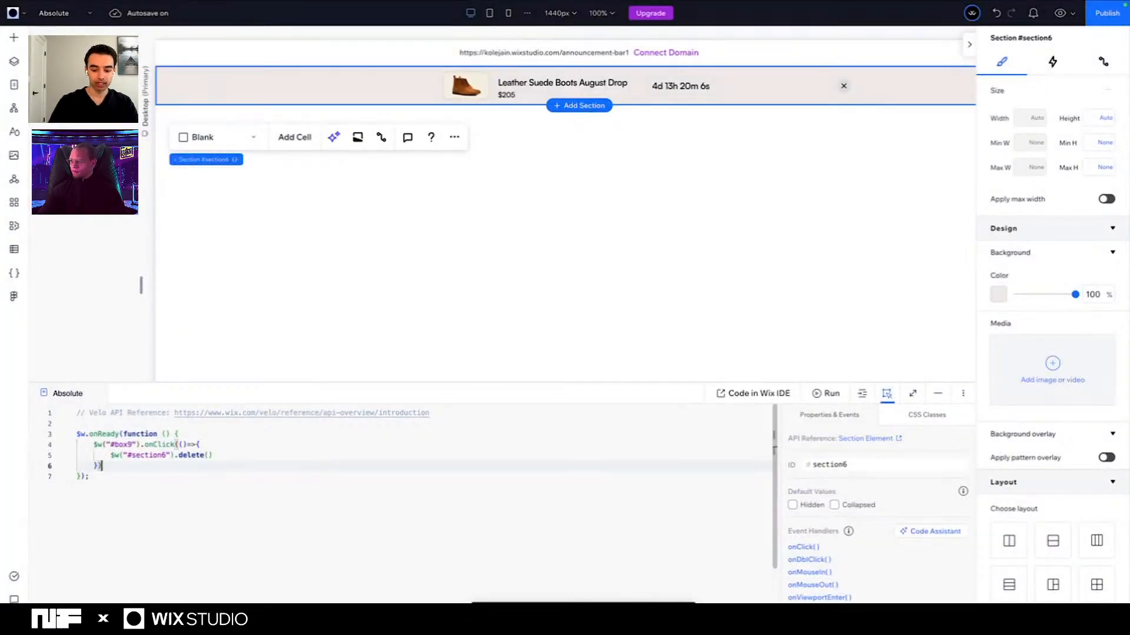
{"action": "left_click", "coordinate": [88, 480]}
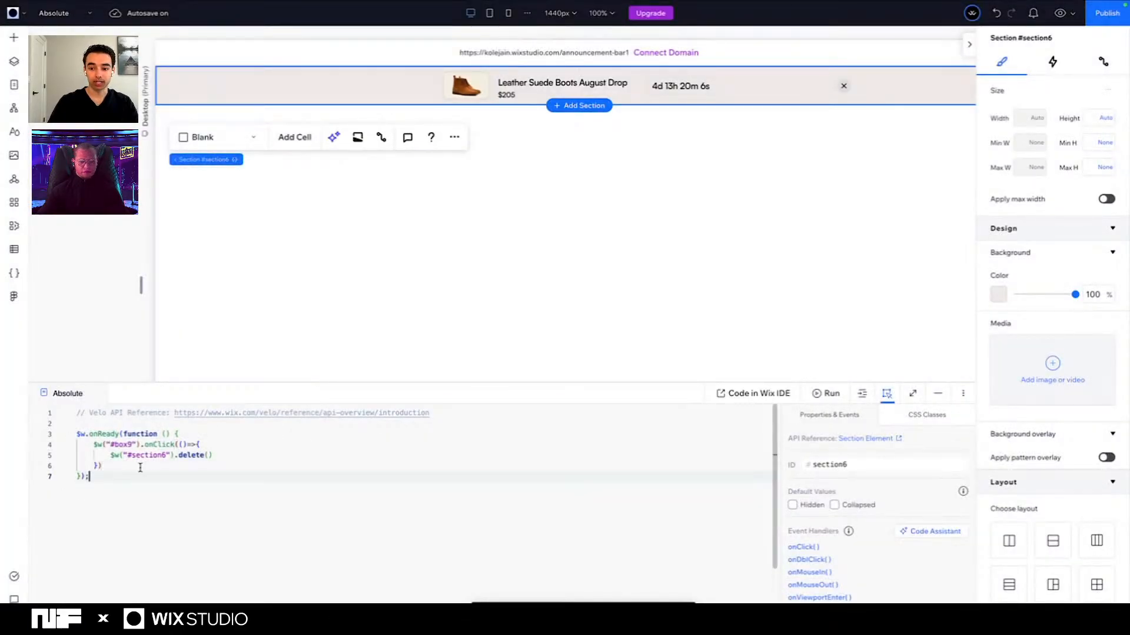
{"action": "key", "text": "Return"}
{"action": "key", "text": "Return"}
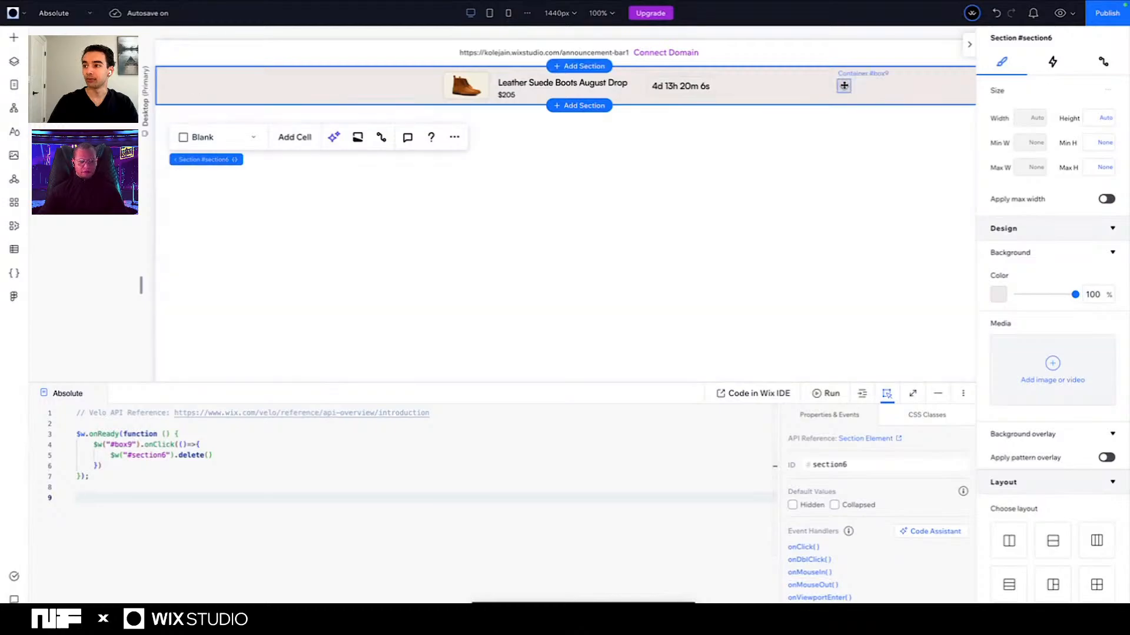
Step: Open the AI code assistant for the banner's close button container and choose On click as the action
{"action": "left_click", "coordinate": [844, 86]}
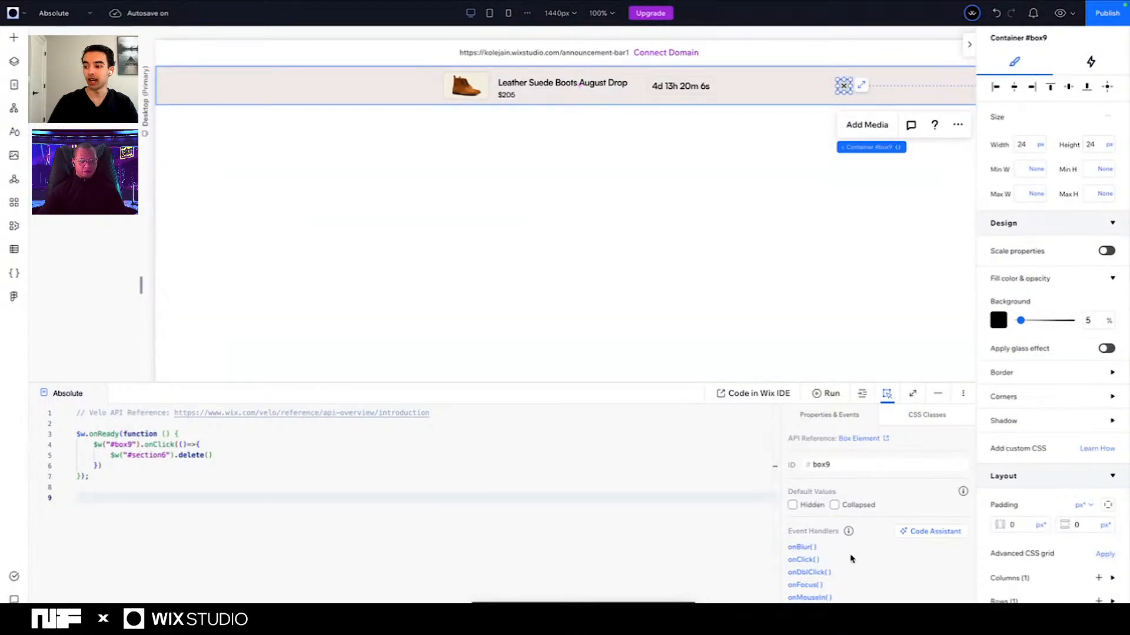
{"action": "left_click", "coordinate": [934, 534]}
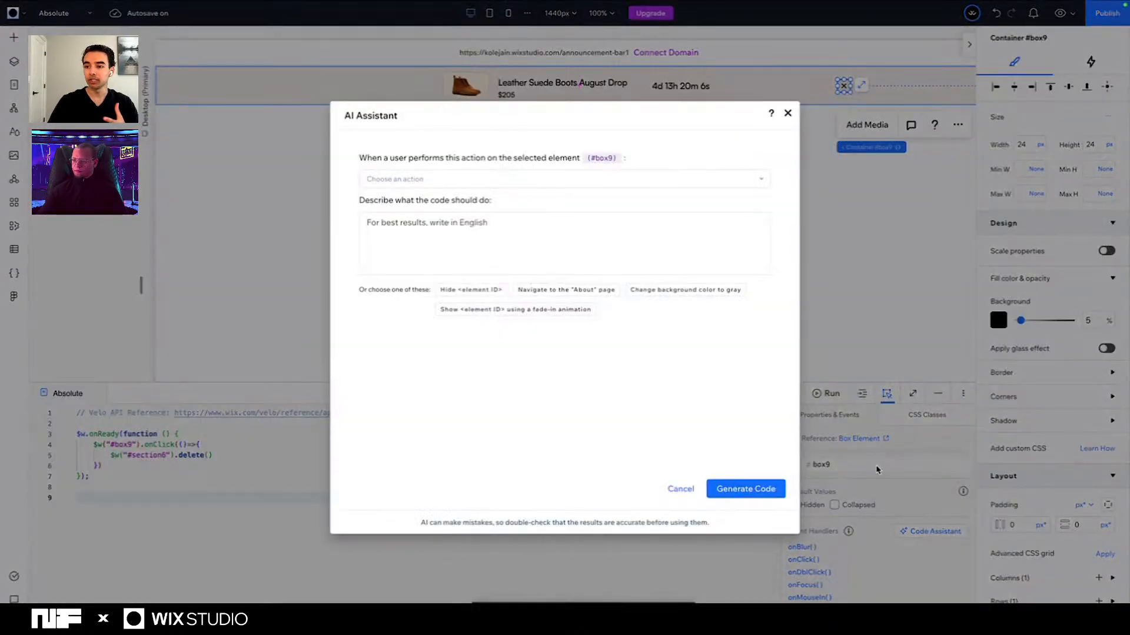
{"action": "left_click", "coordinate": [424, 183]}
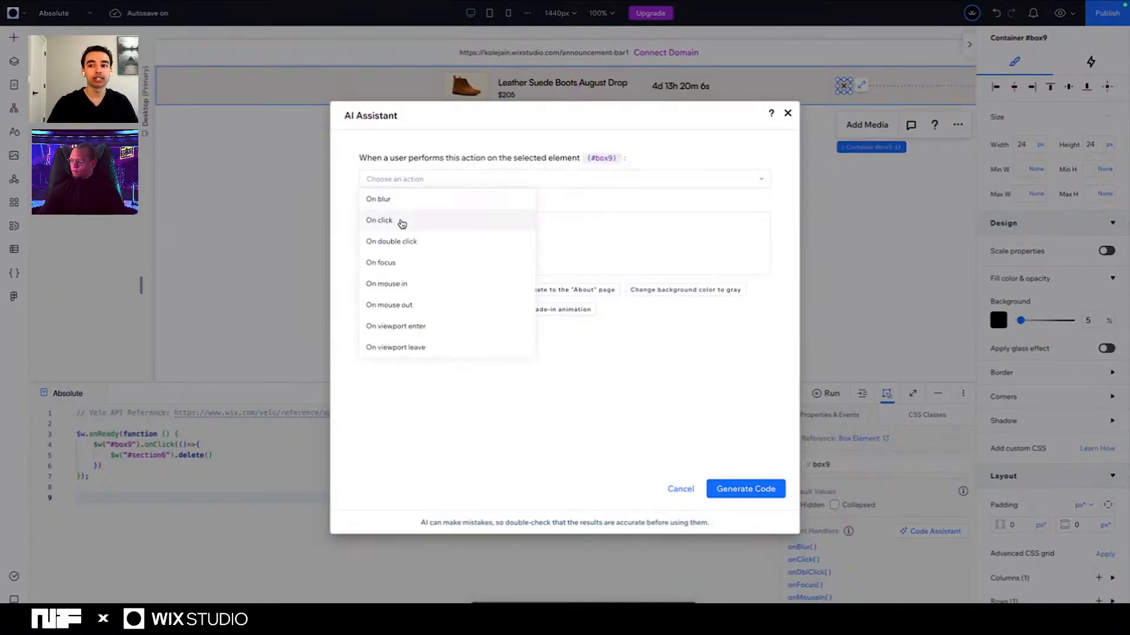
{"action": "left_click", "coordinate": [402, 224]}
{"action": "left_click", "coordinate": [418, 230]}
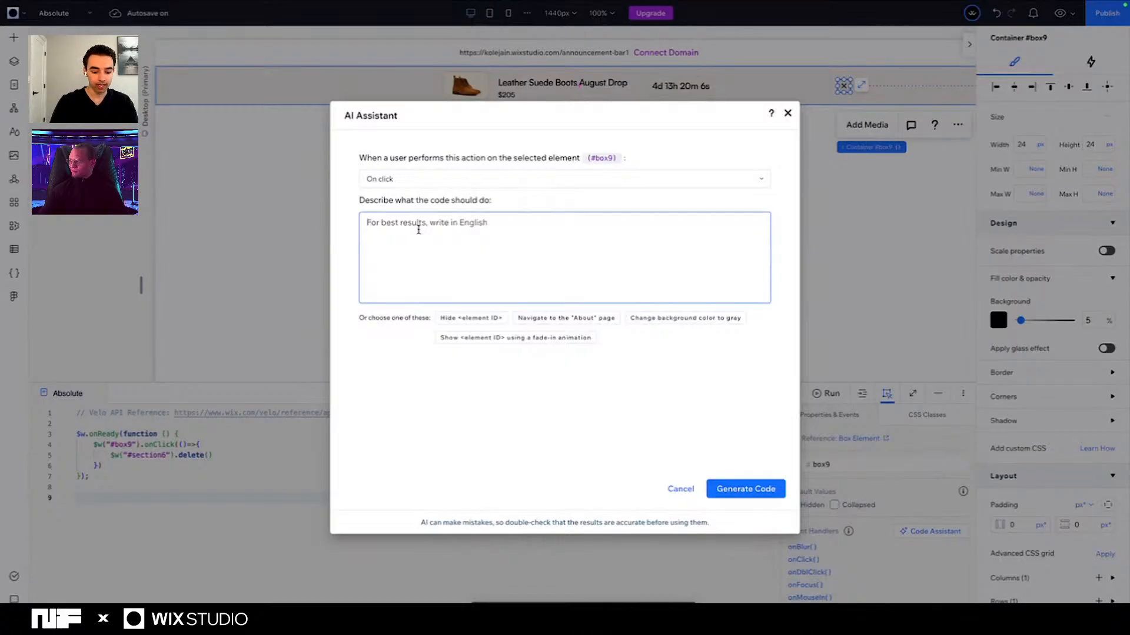
Step: Generate code from the prompt "delete #section9" and insert it into the page code
{"action": "type", "text": "delete"}
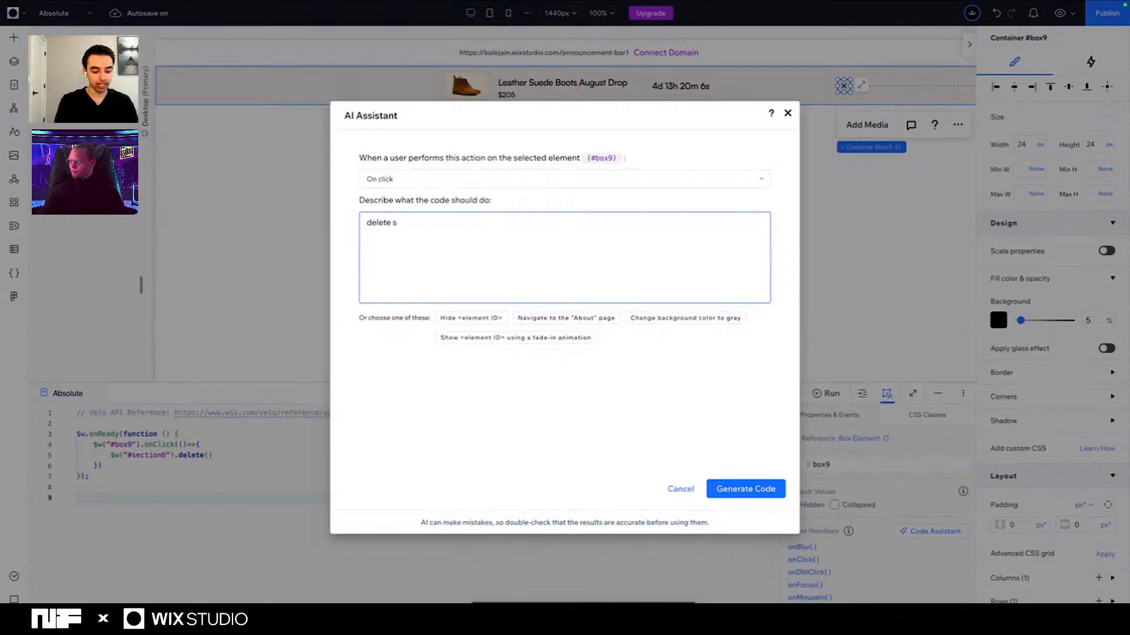
{"action": "type", "text": " #sec"}
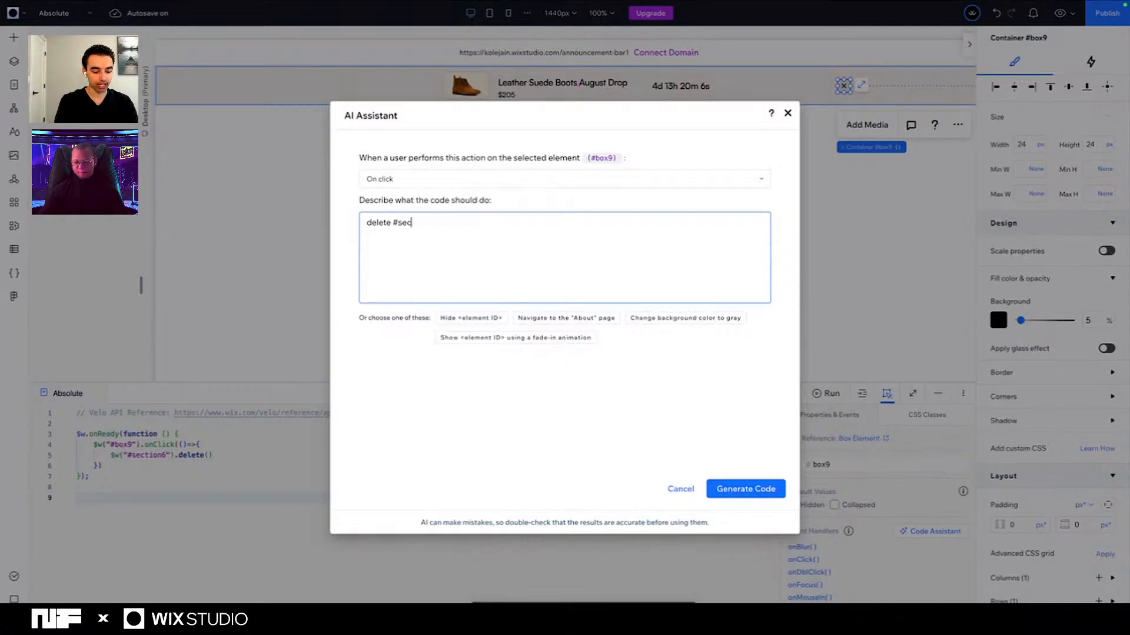
{"action": "type", "text": "tion9"}
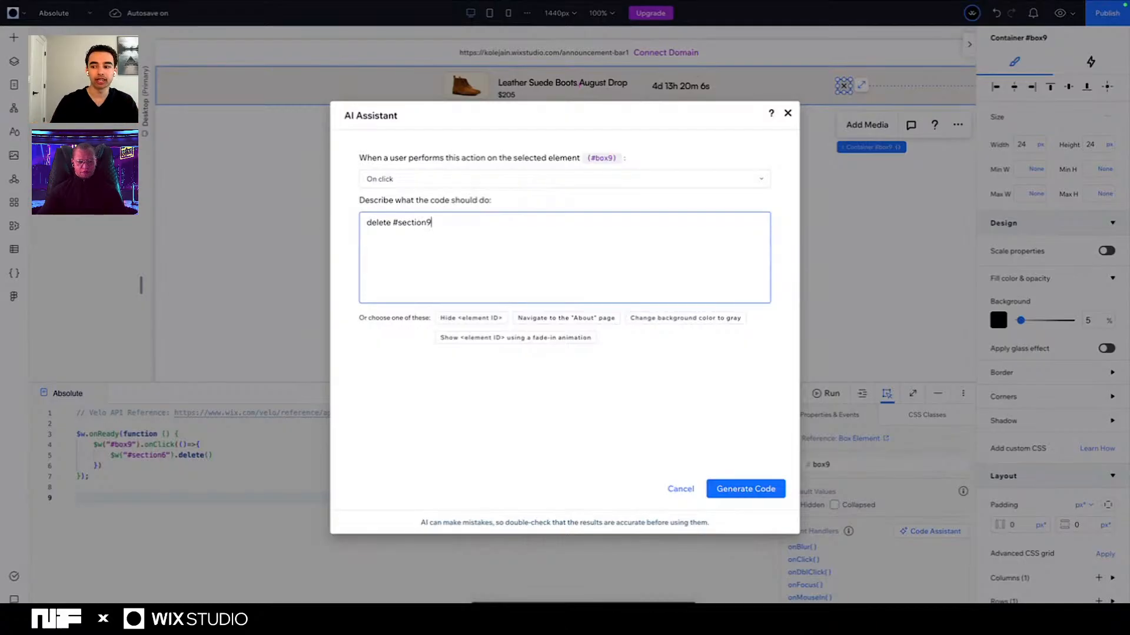
{"action": "left_click", "coordinate": [747, 493]}
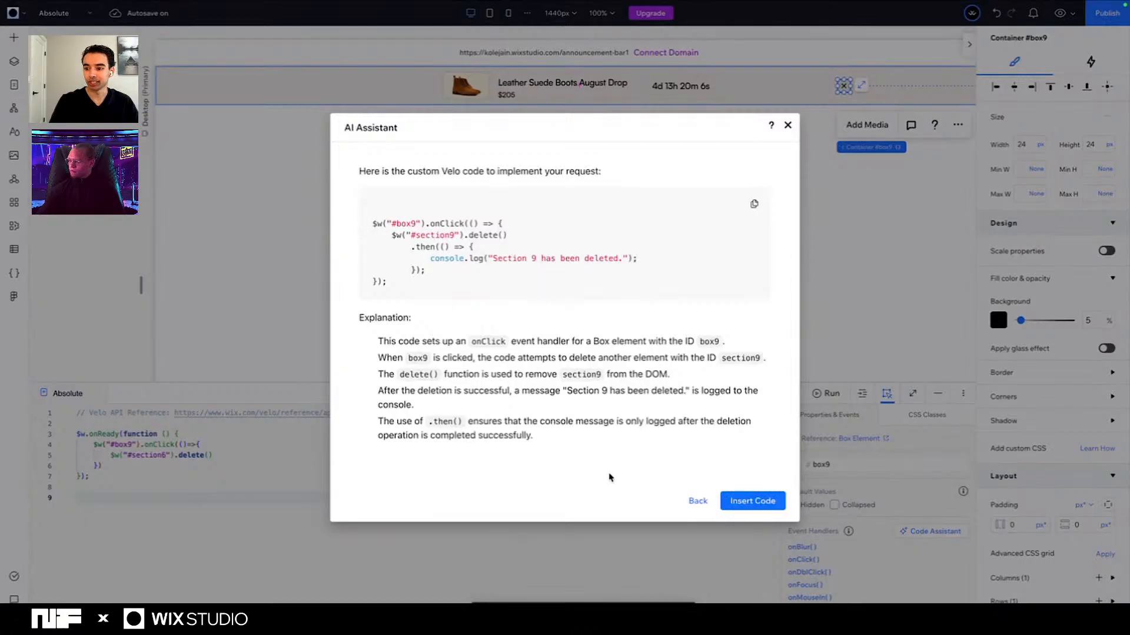
{"action": "left_click", "coordinate": [747, 503]}
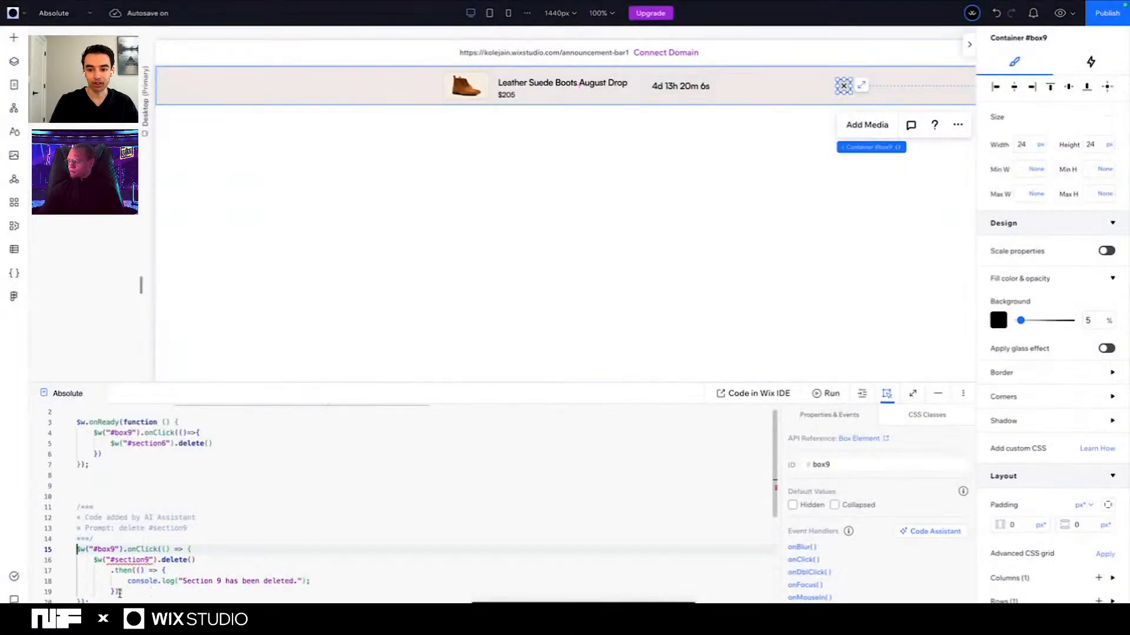
Step: Change the selector in the AI-generated code to #section6 and remove its .then block with the console.log message
{"action": "double_click", "coordinate": [149, 561]}
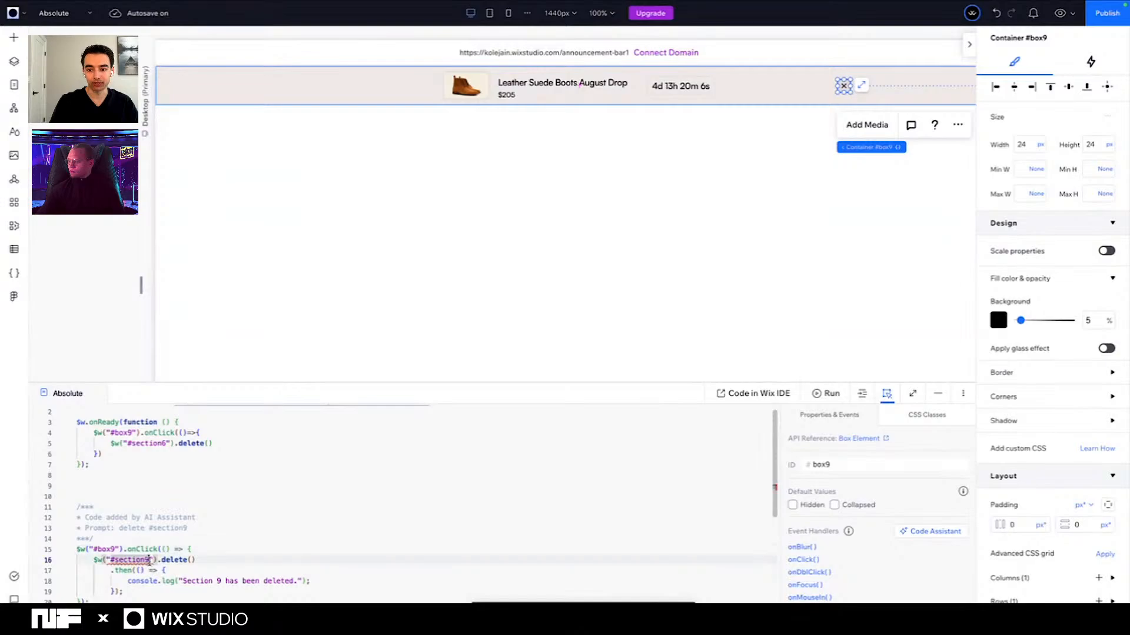
{"action": "type", "text": "#section6"}
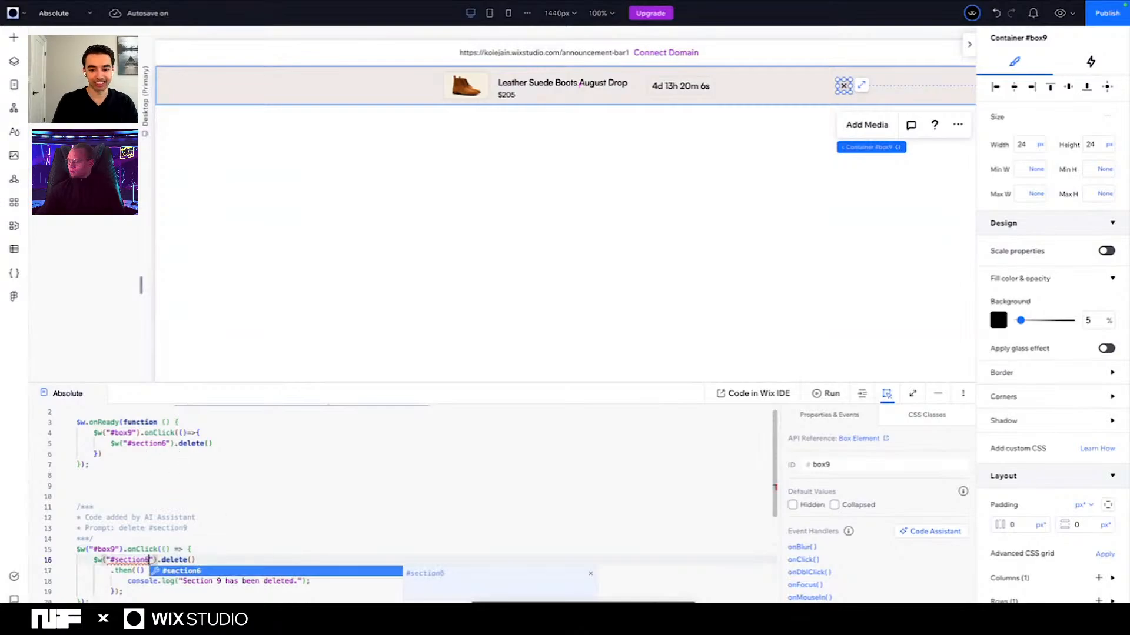
{"action": "left_click", "coordinate": [194, 529]}
{"action": "scroll", "coordinate": [195, 530], "scroll_direction": "down", "scroll_amount": 2}
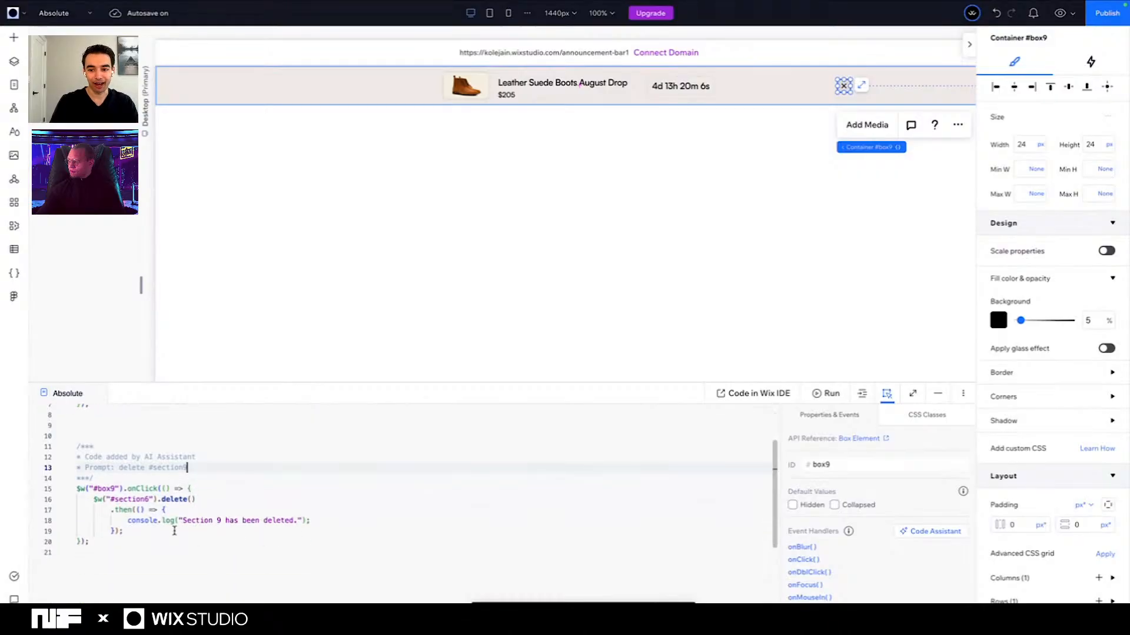
{"action": "left_click_drag", "start_coordinate": [135, 529], "coordinate": [43, 506]}
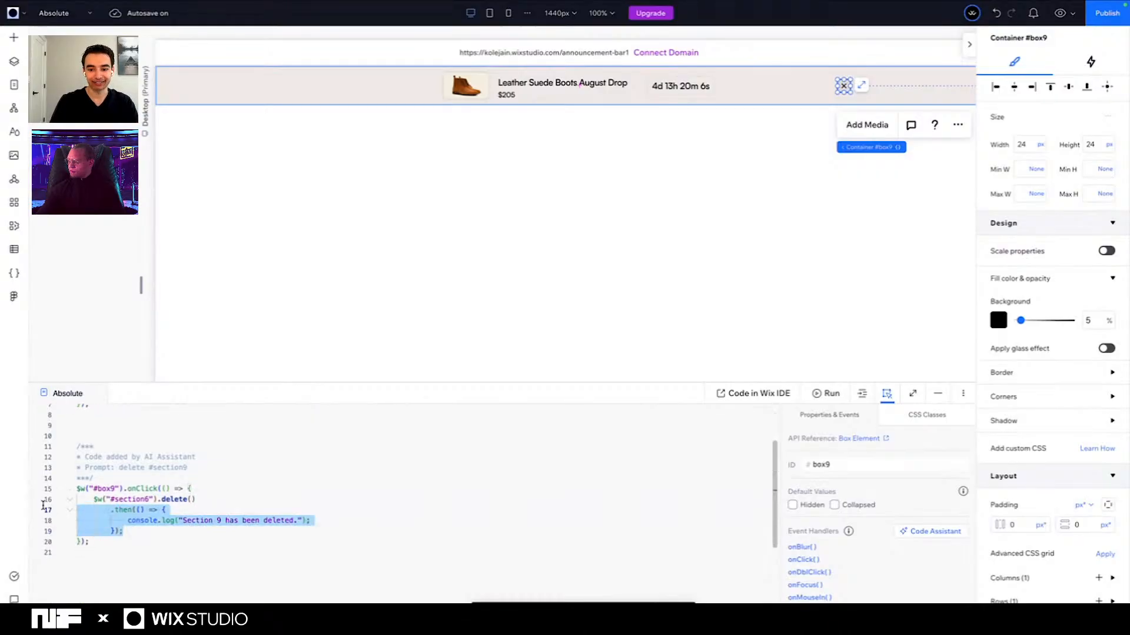
{"action": "key", "text": "BackSpace"}
{"action": "scroll", "coordinate": [122, 582], "scroll_direction": "up", "scroll_amount": 3}
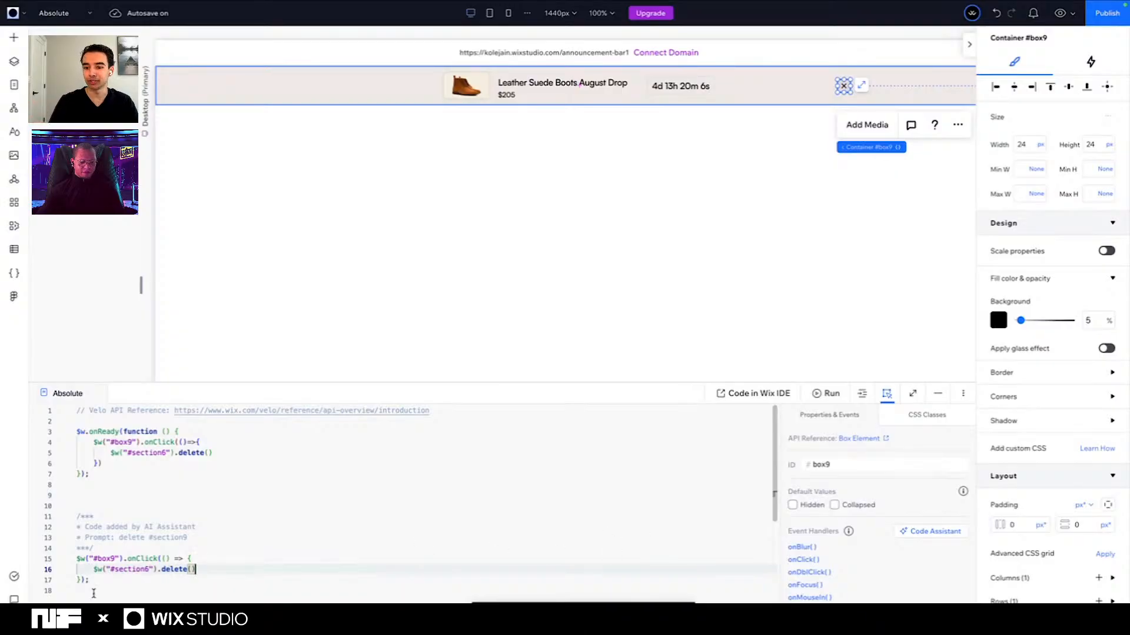
Step: Delete the AI-generated code block and its comment, keeping the handwritten handler in the page code
{"action": "left_click_drag", "start_coordinate": [89, 581], "coordinate": [75, 512]}
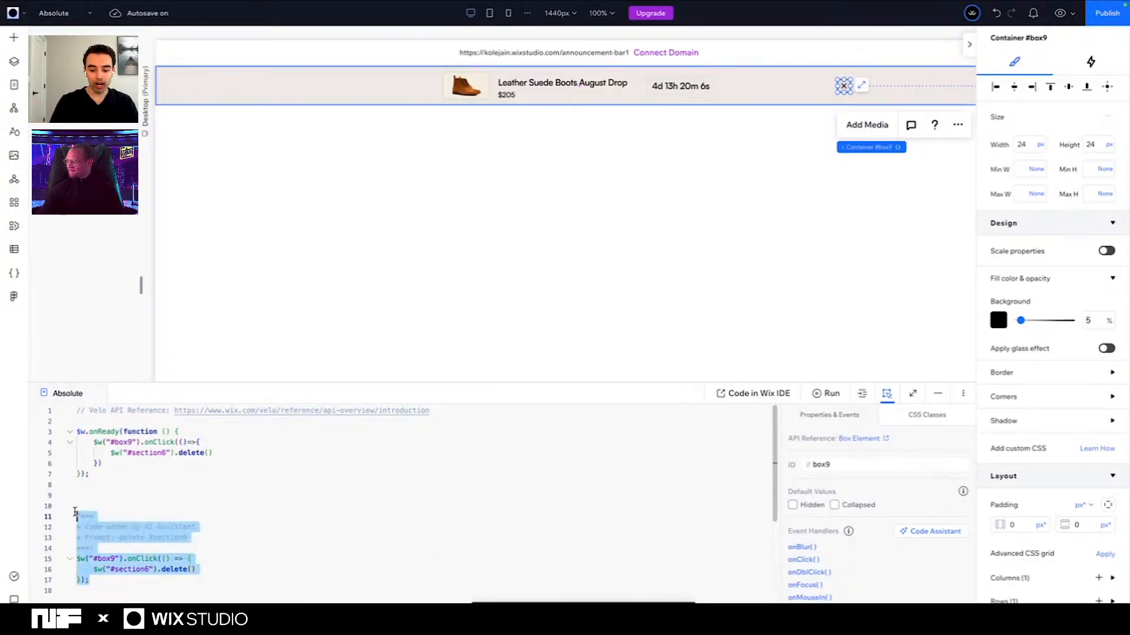
{"action": "key", "text": "BackSpace"}
{"action": "key", "text": "BackSpace"}
{"action": "key", "text": "BackSpace"}
{"action": "key", "text": "BackSpace"}
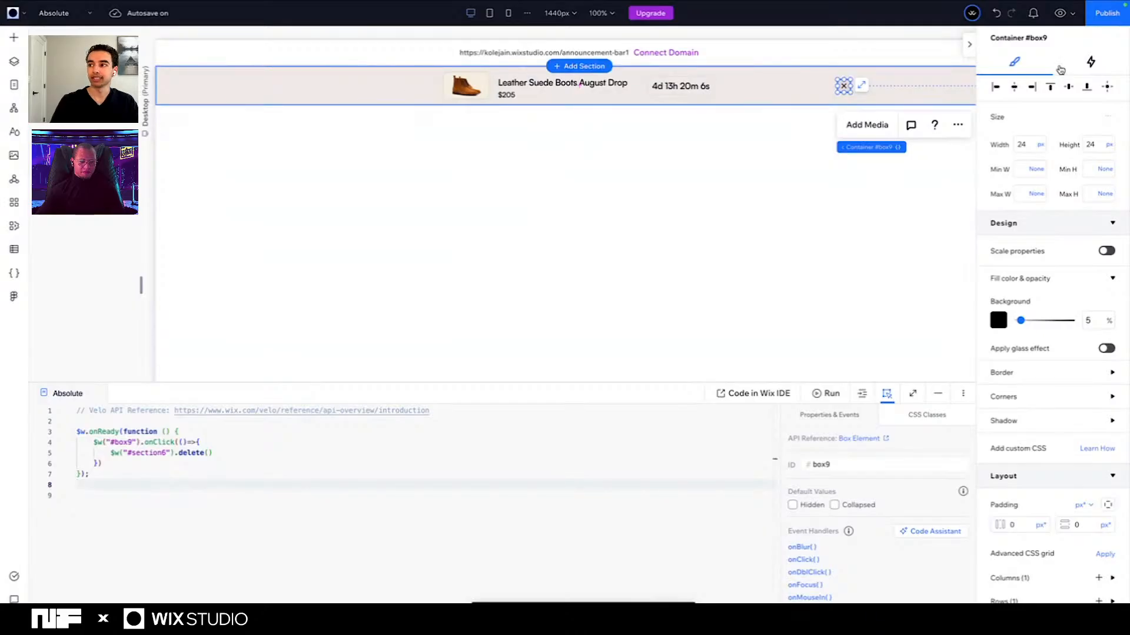
Step: Minimize the page code and add the "Fashion for the Bold of Heart" Welcome section below the banner, then select its image
{"action": "left_click", "coordinate": [1089, 62]}
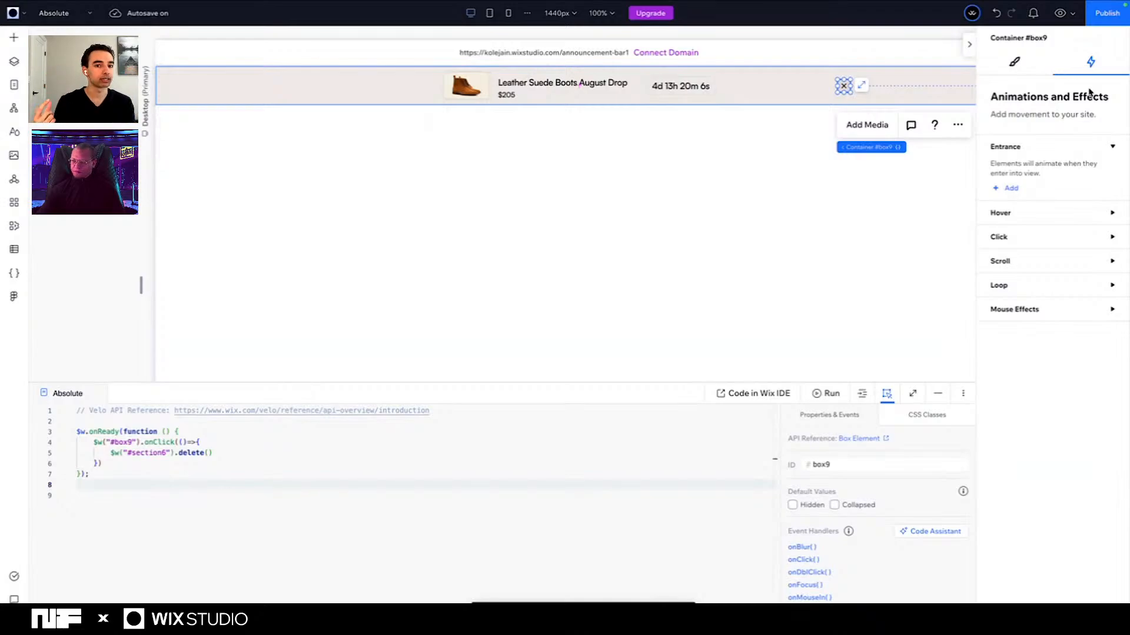
{"action": "left_click", "coordinate": [938, 393]}
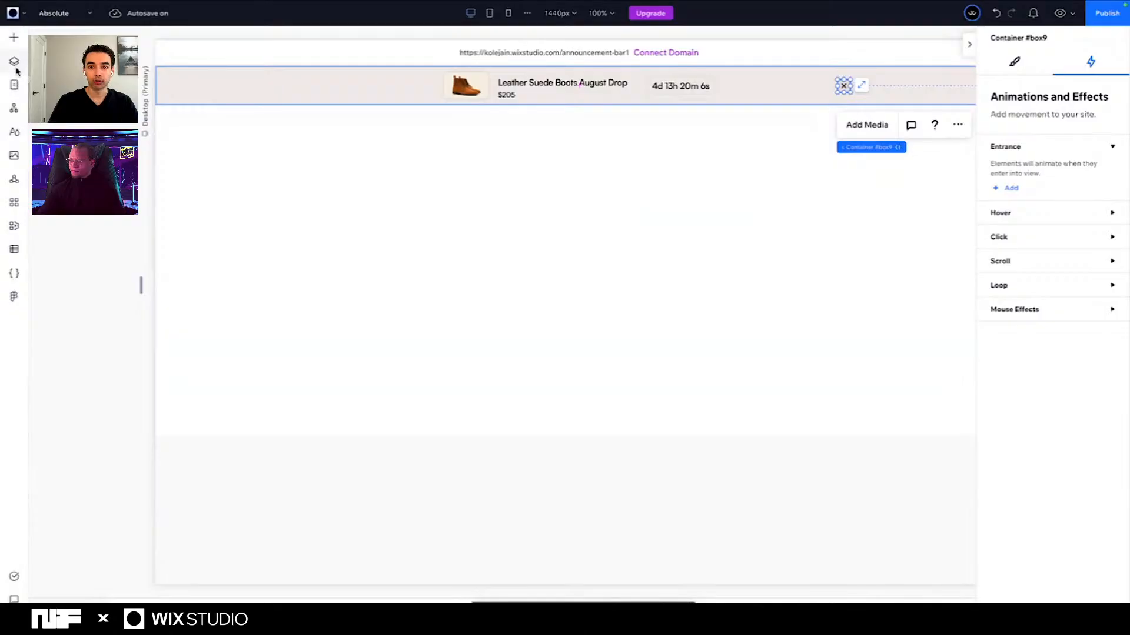
{"action": "left_click", "coordinate": [13, 37]}
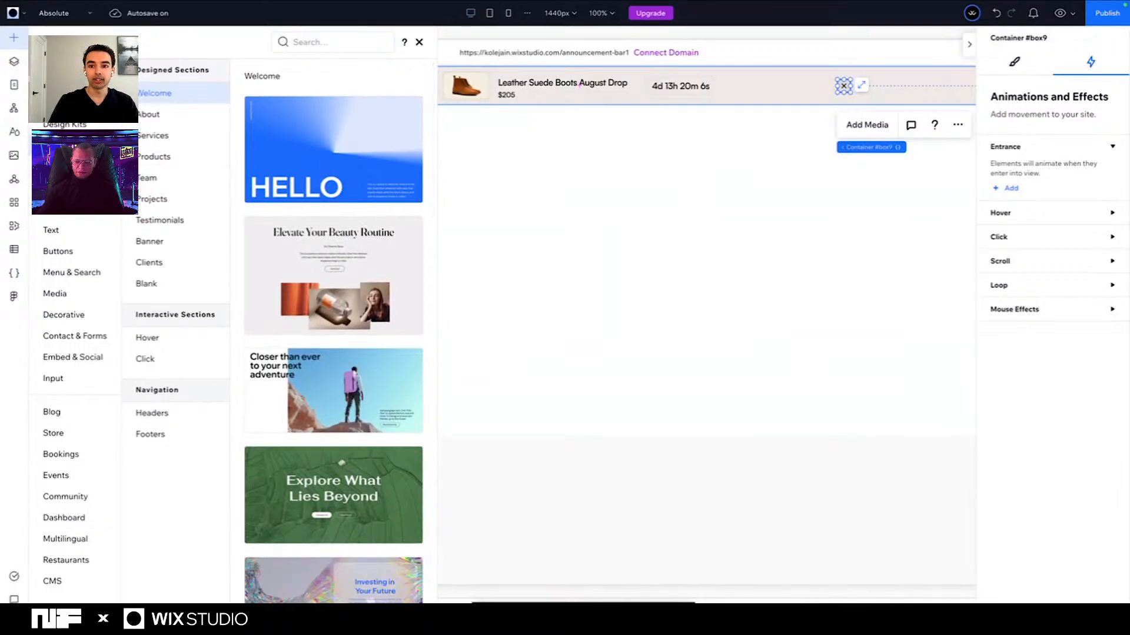
{"action": "scroll", "coordinate": [336, 235], "scroll_direction": "down", "scroll_amount": 8}
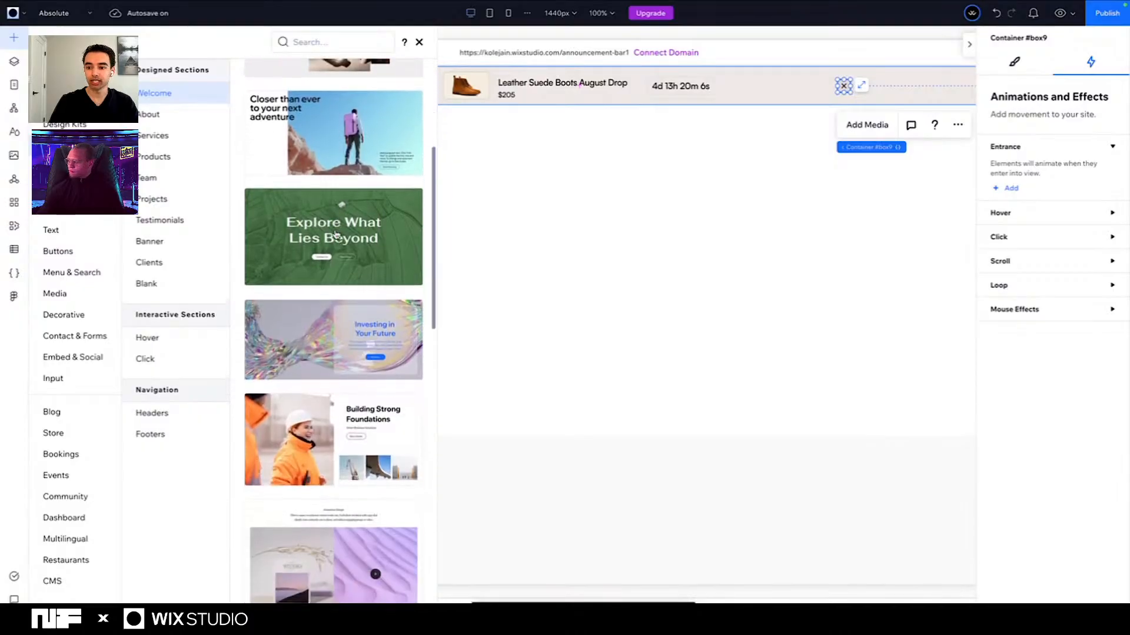
{"action": "scroll", "coordinate": [336, 234], "scroll_direction": "down", "scroll_amount": 10}
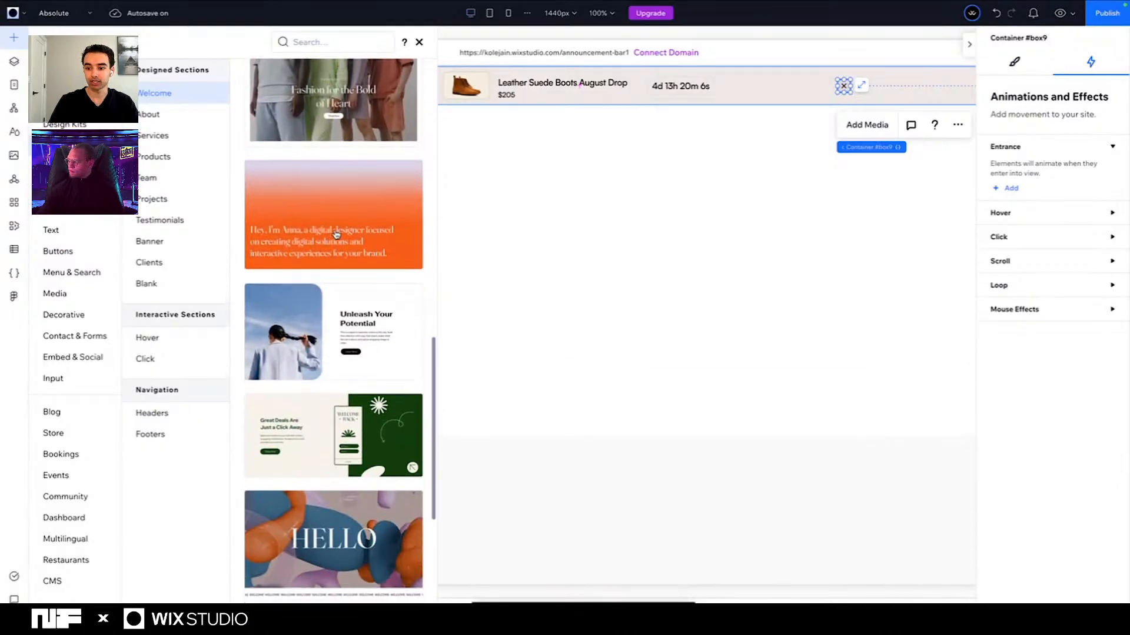
{"action": "scroll", "coordinate": [336, 235], "scroll_direction": "down", "scroll_amount": 10}
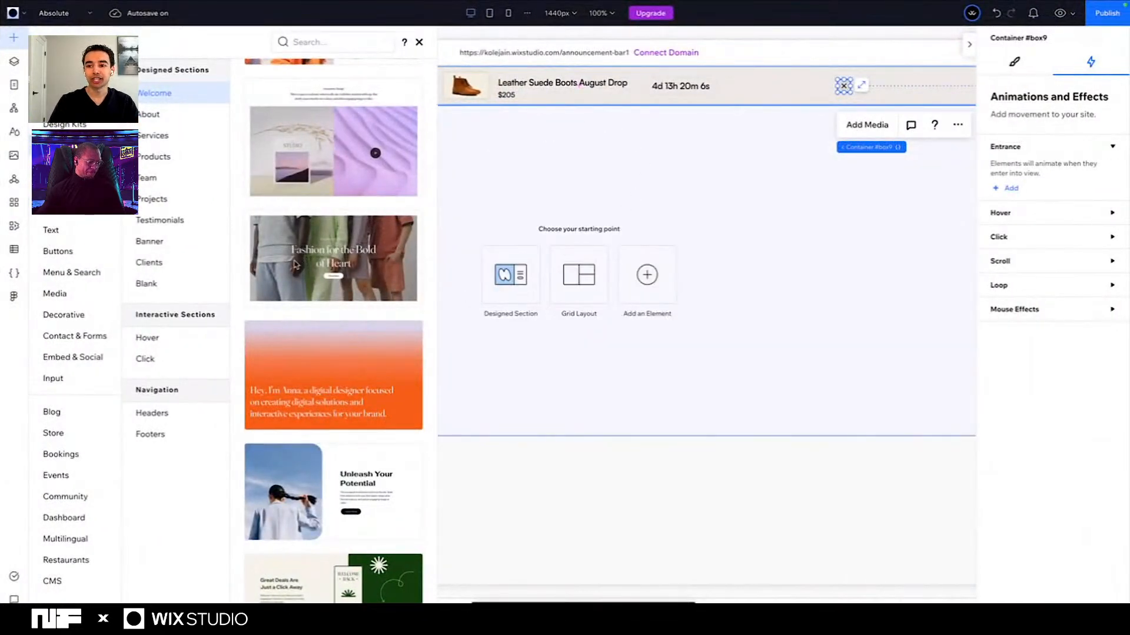
{"action": "left_click", "coordinate": [296, 265]}
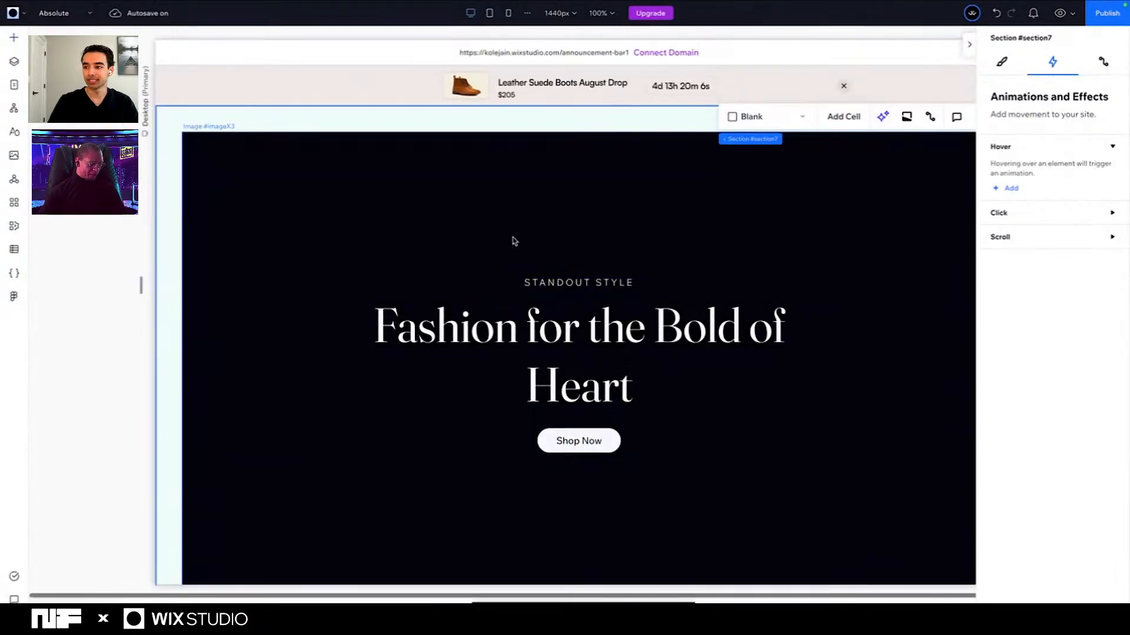
{"action": "left_click", "coordinate": [474, 196]}
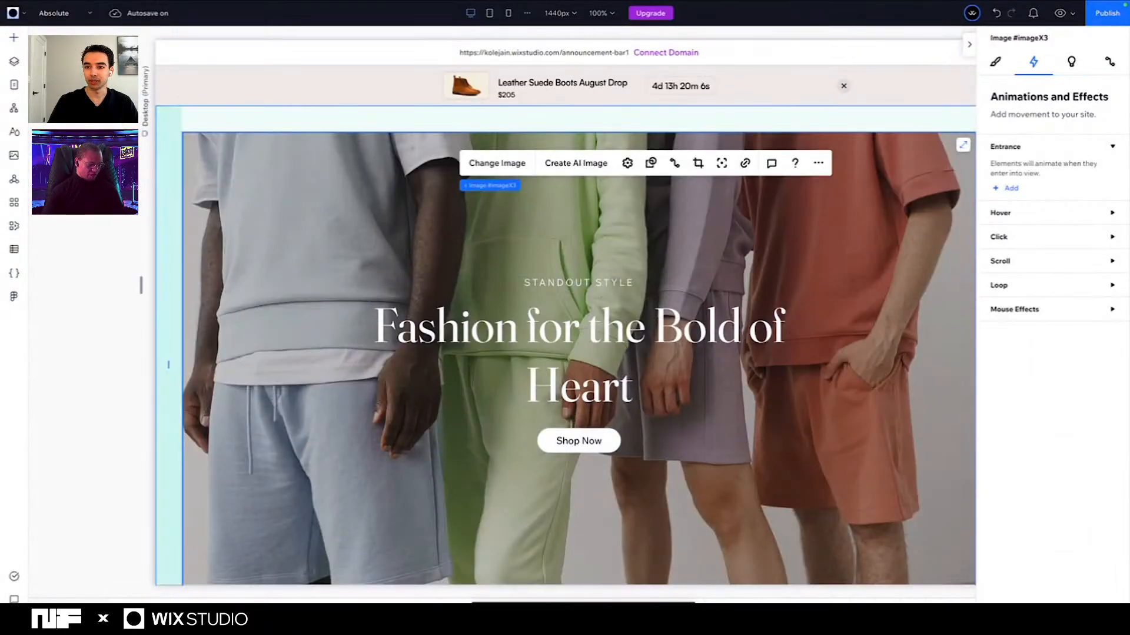
Step: Set the Welcome section's horizontal and vertical padding to 0 px so its hero image fills the section edge to edge
{"action": "scroll", "coordinate": [300, 370], "scroll_direction": "down", "scroll_amount": 2}
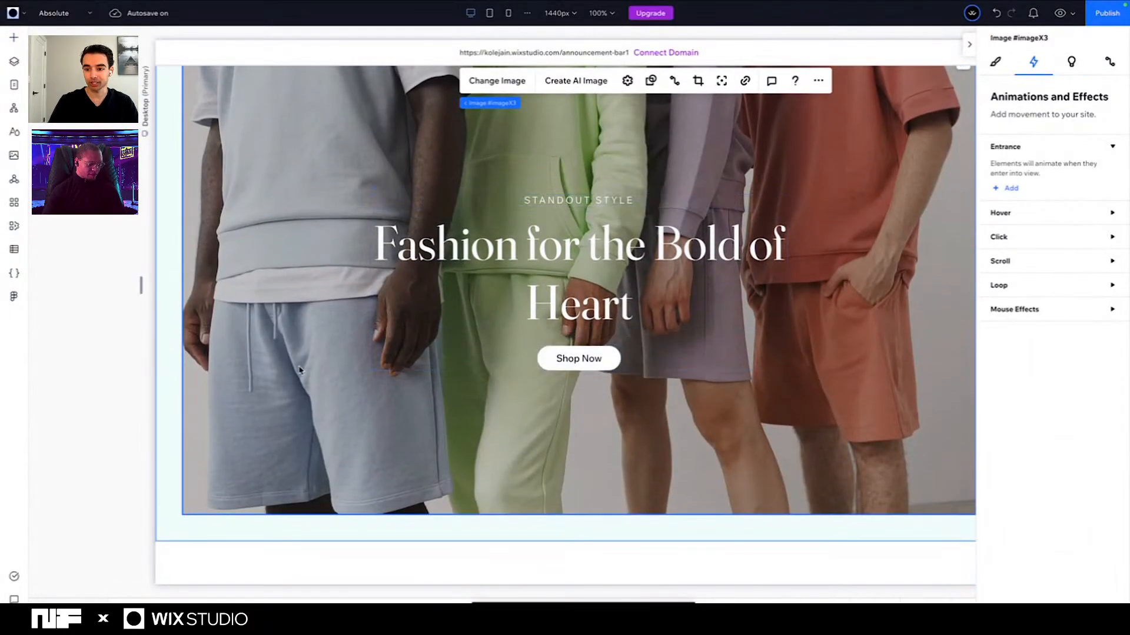
{"action": "scroll", "coordinate": [299, 369], "scroll_direction": "up", "scroll_amount": 2}
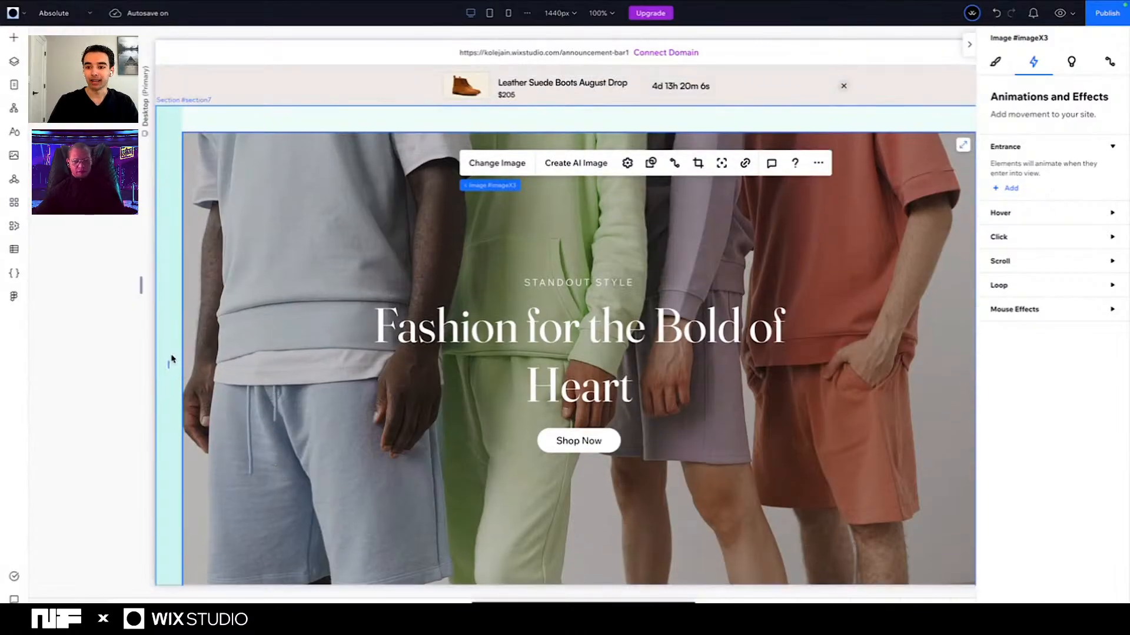
{"action": "left_click", "coordinate": [991, 65]}
{"action": "scroll", "coordinate": [1107, 412], "scroll_direction": "down", "scroll_amount": 3}
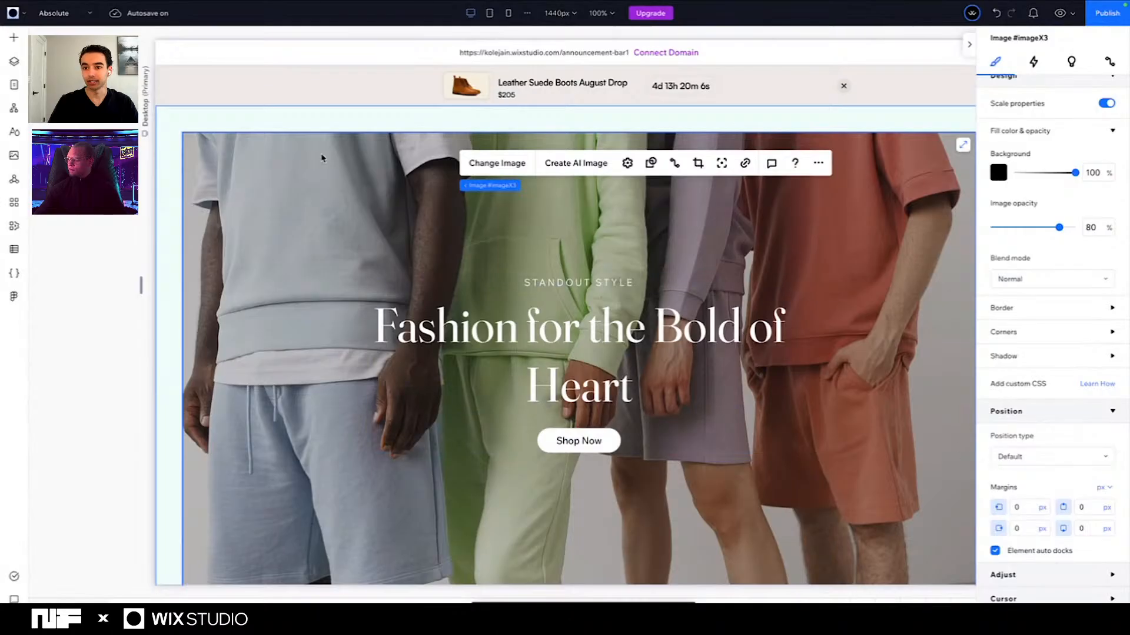
{"action": "left_click", "coordinate": [13, 61]}
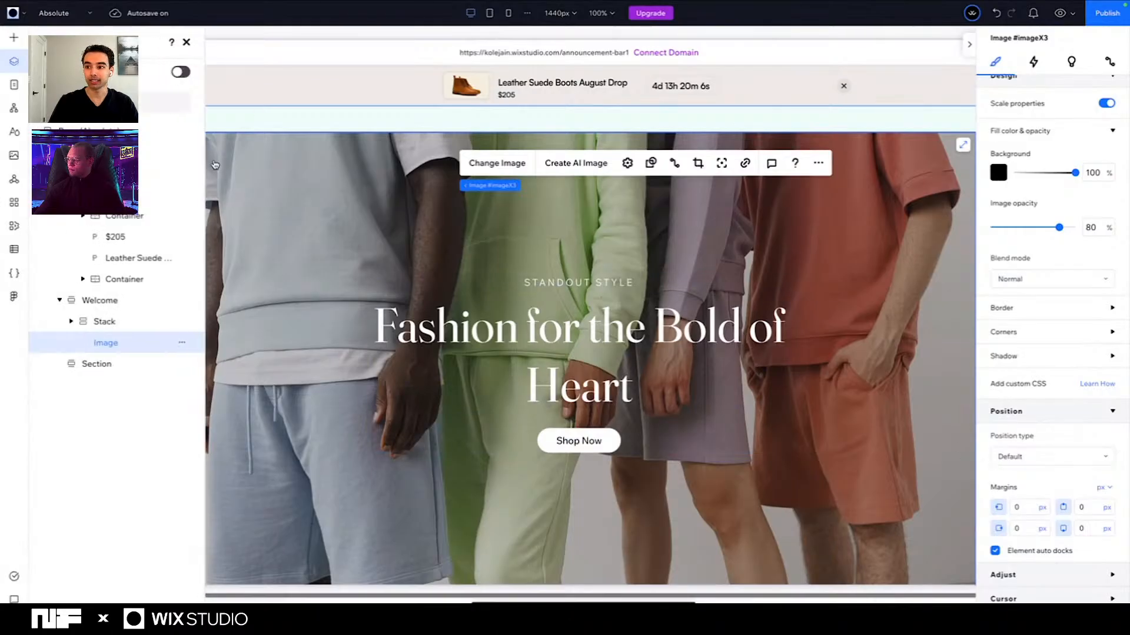
{"action": "left_click", "coordinate": [134, 301]}
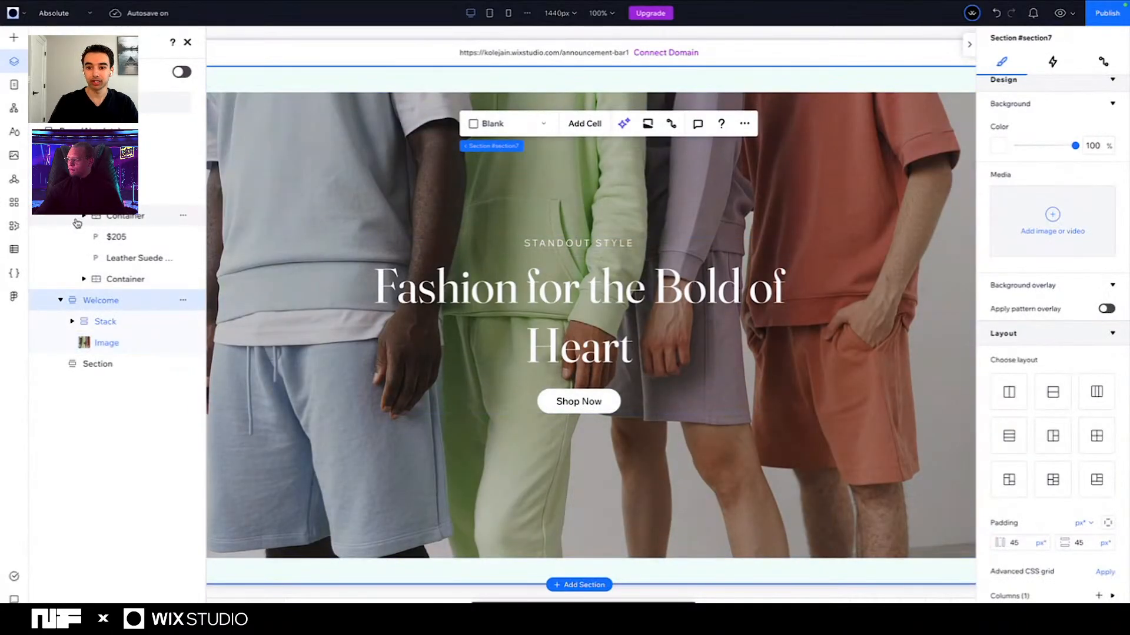
{"action": "scroll", "coordinate": [77, 223], "scroll_direction": "down", "scroll_amount": 2}
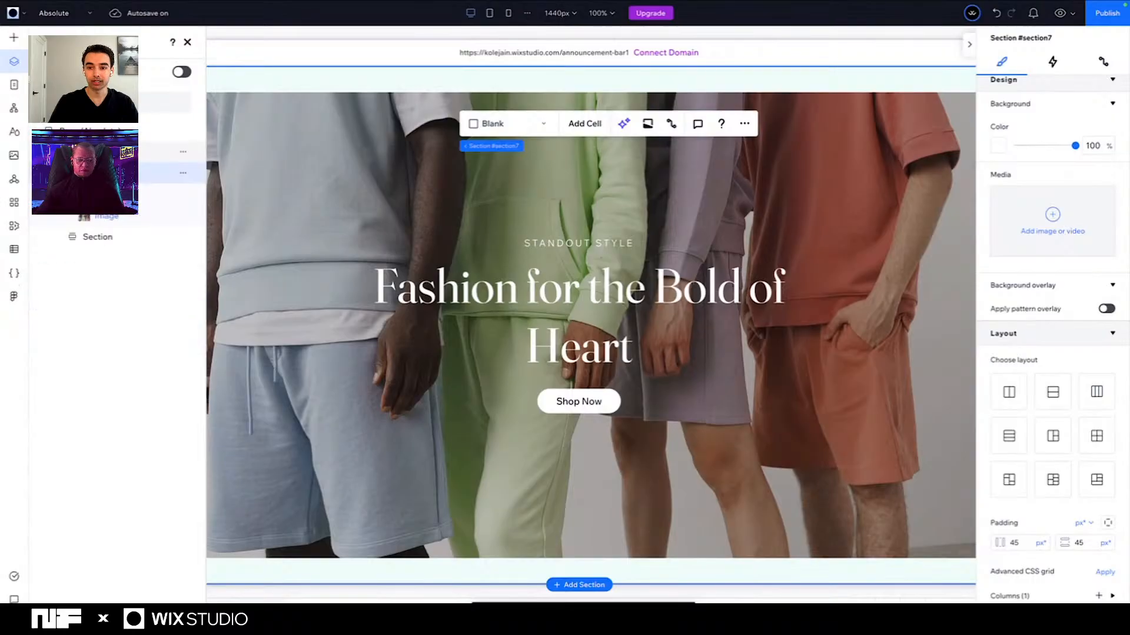
{"action": "scroll", "coordinate": [1052, 432], "scroll_direction": "down", "scroll_amount": 1}
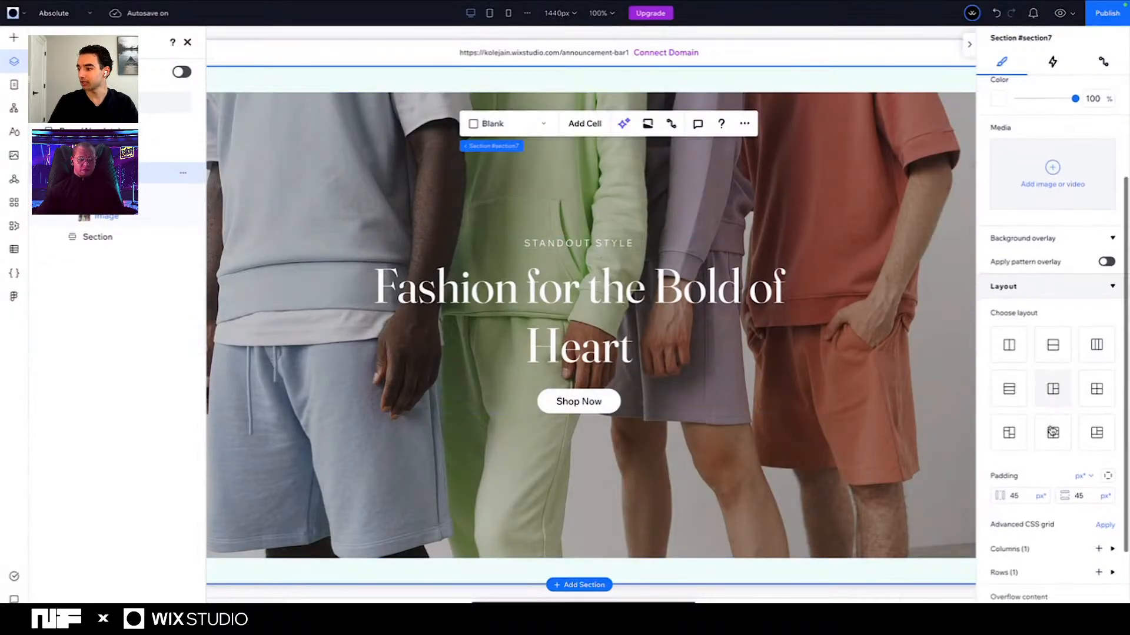
{"action": "scroll", "coordinate": [1052, 431], "scroll_direction": "down", "scroll_amount": 1}
{"action": "left_click", "coordinate": [1013, 456]}
{"action": "type", "text": "0"}
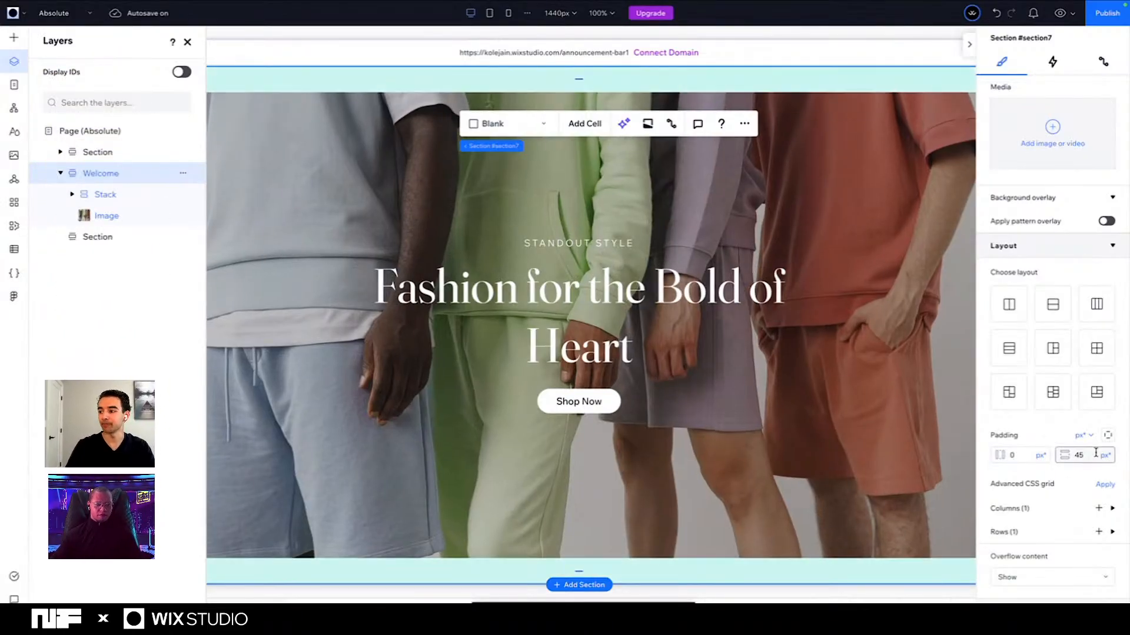
{"action": "left_click", "coordinate": [1090, 455]}
{"action": "type", "text": "0"}
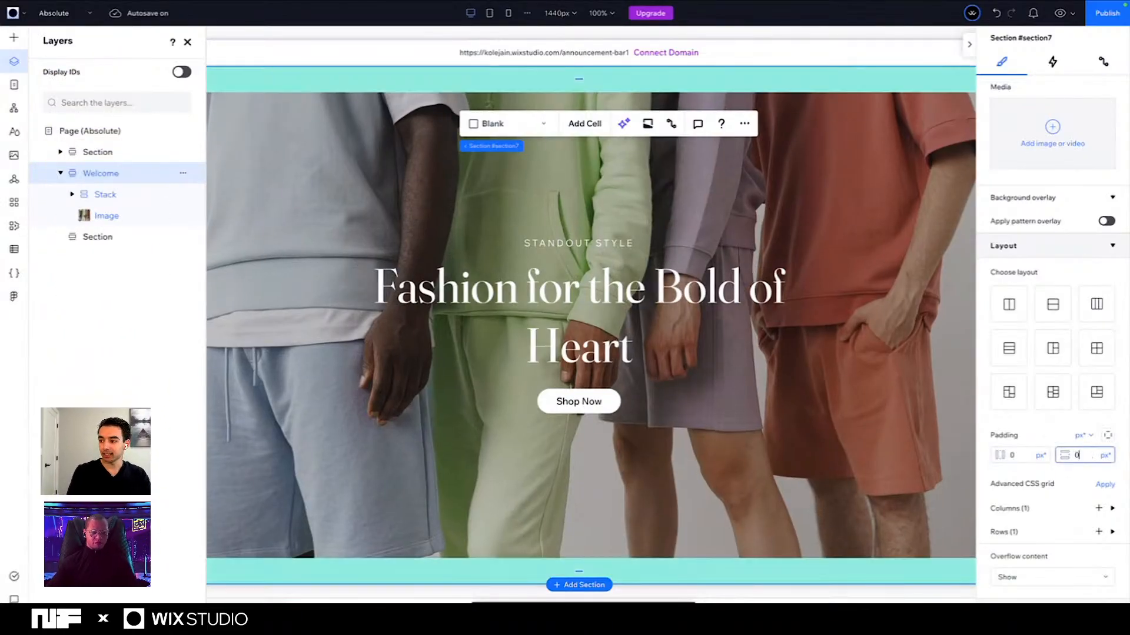
{"action": "key", "text": "Return"}
{"action": "scroll", "coordinate": [462, 303], "scroll_direction": "up", "scroll_amount": 1}
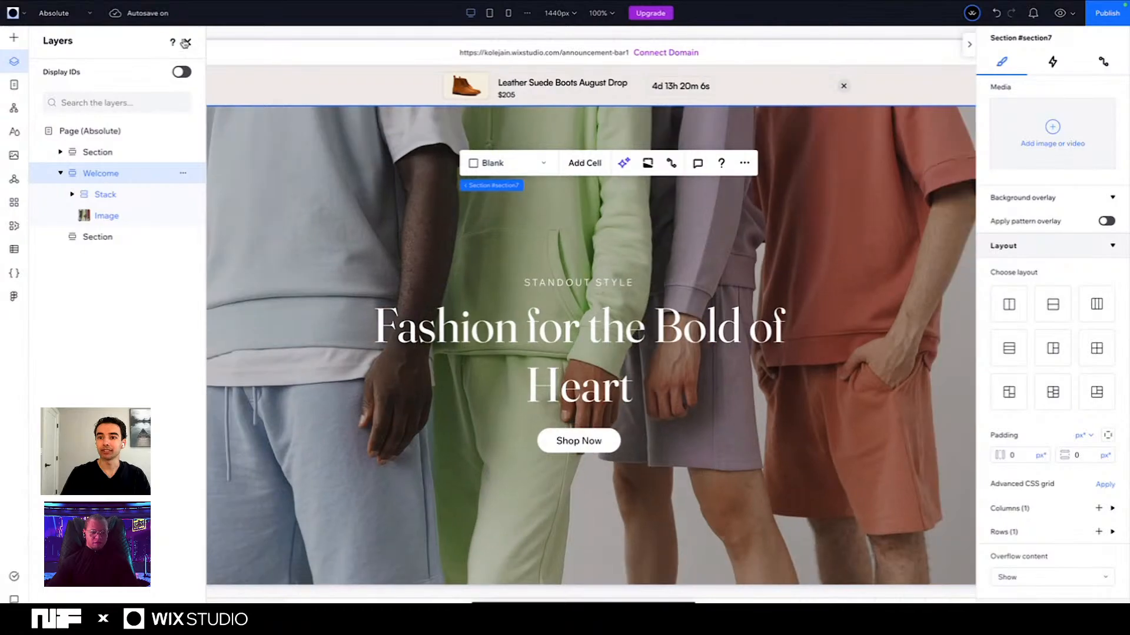
Step: Hide the layers list and the inspector, and review the banner above the full-width hero section
{"action": "left_click", "coordinate": [187, 41]}
{"action": "left_click", "coordinate": [969, 45]}
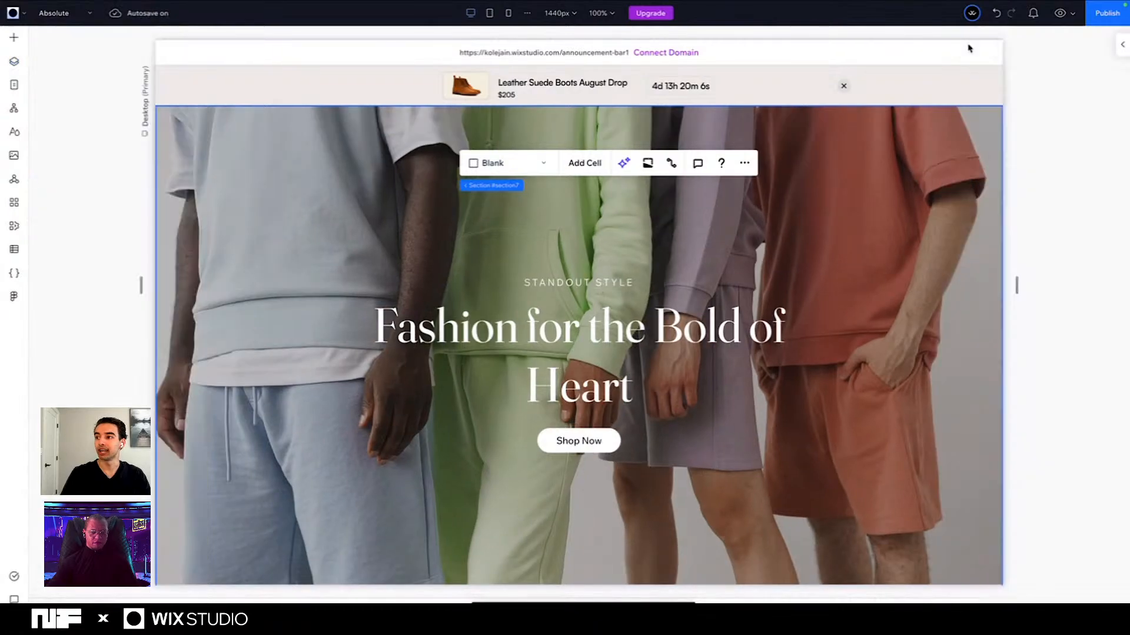
{"action": "left_click", "coordinate": [124, 279]}
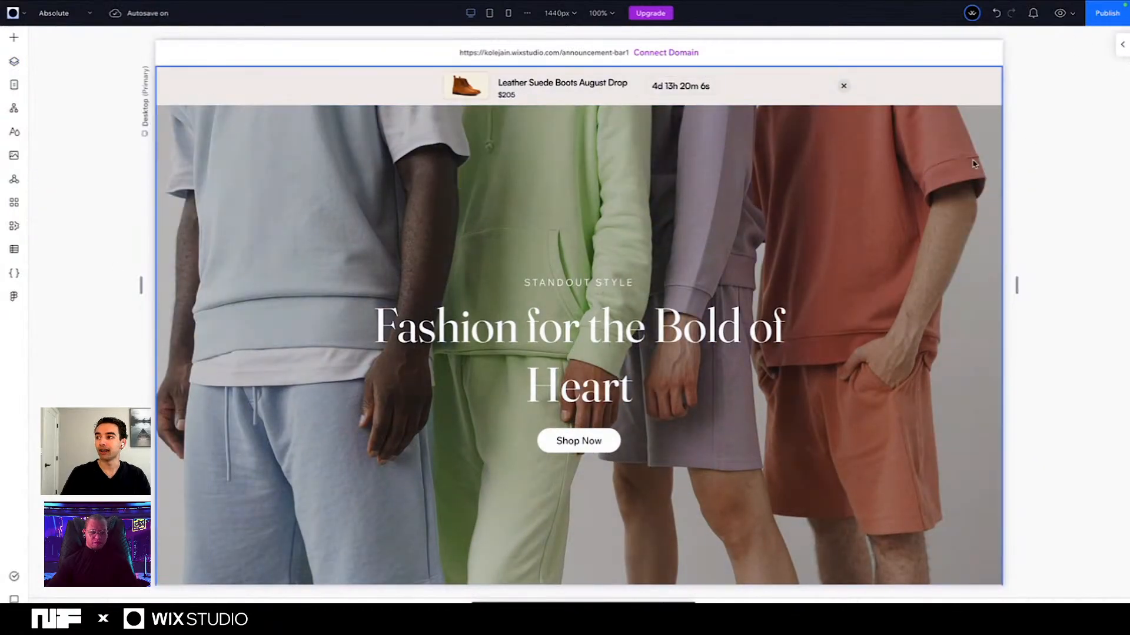
{"action": "scroll", "coordinate": [547, 333], "scroll_direction": "down", "scroll_amount": 3}
{"action": "scroll", "coordinate": [547, 333], "scroll_direction": "up", "scroll_amount": 3}
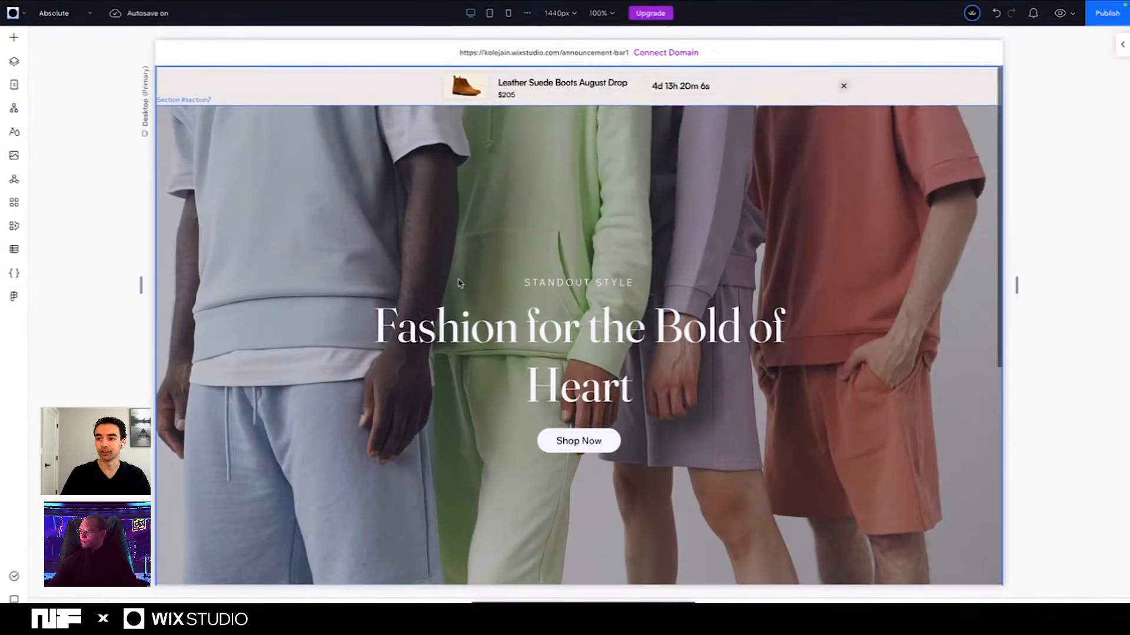
Step: Comment out the banner's onReady click handler in the page code with /* and */, and shrink the code area
{"action": "left_click", "coordinate": [390, 93]}
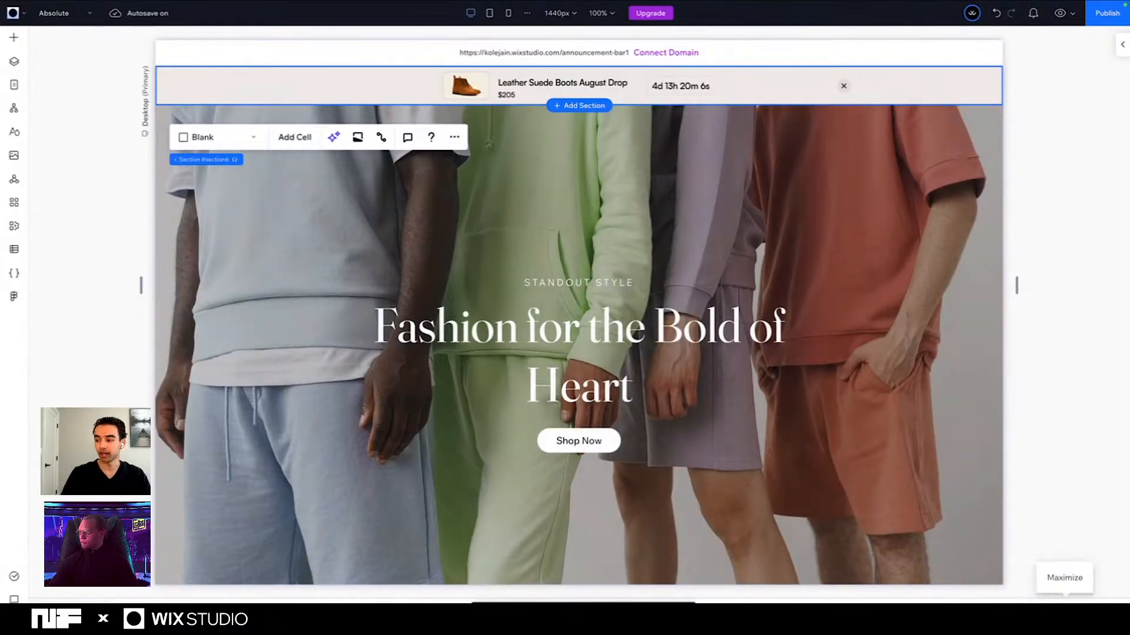
{"action": "left_click", "coordinate": [1086, 601]}
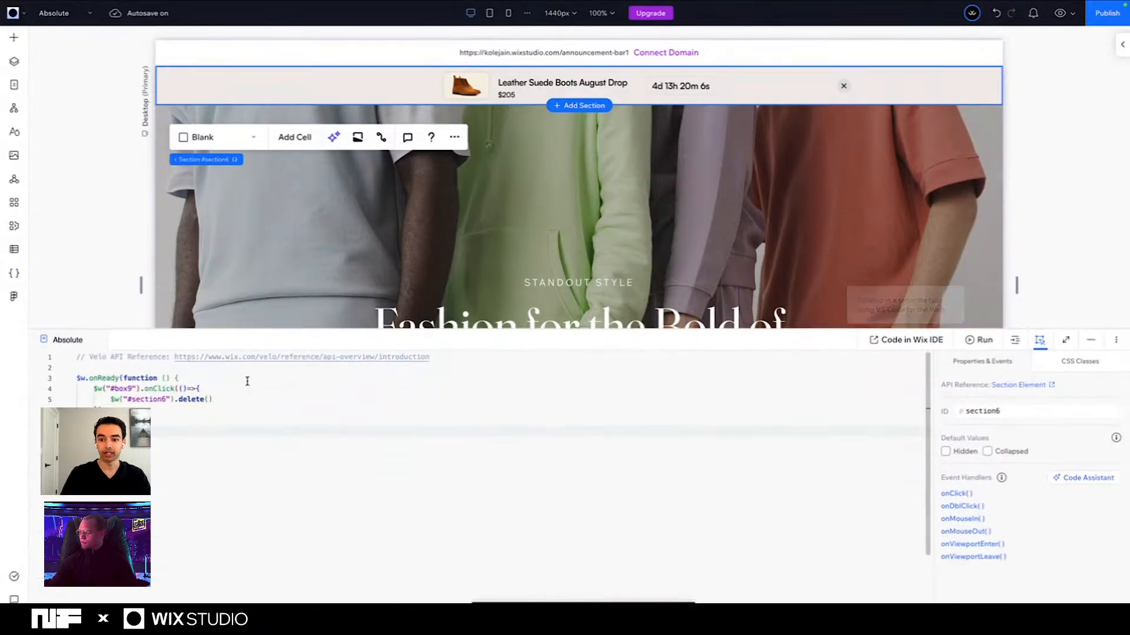
{"action": "left_click", "coordinate": [100, 368]}
{"action": "type", "text": "/*"}
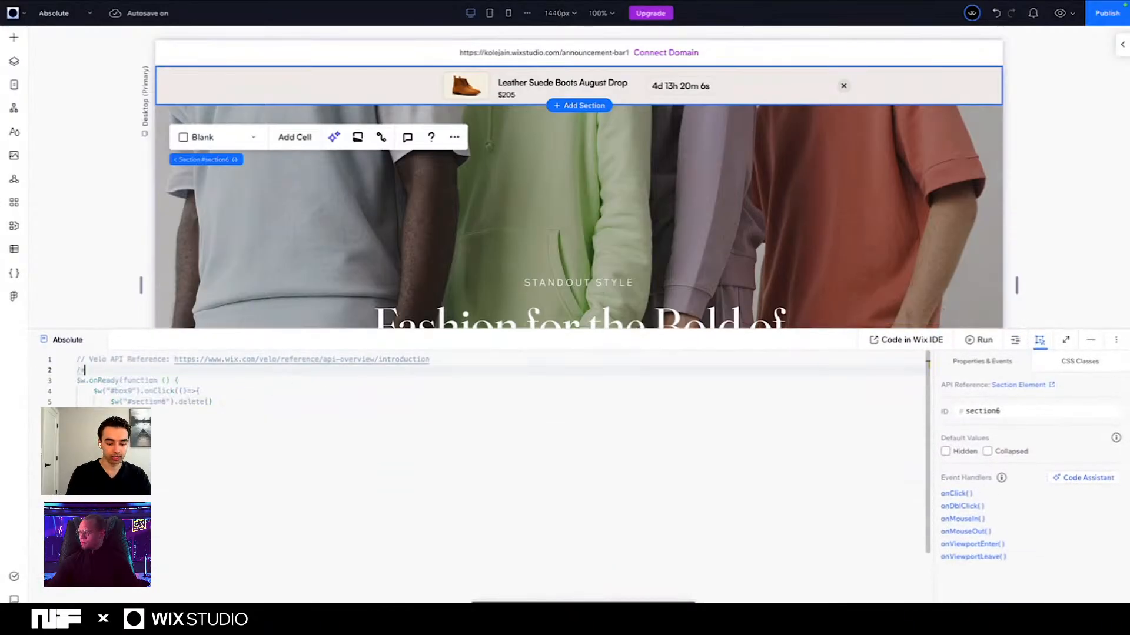
{"action": "left_click", "coordinate": [100, 423]}
{"action": "key", "text": "Return"}
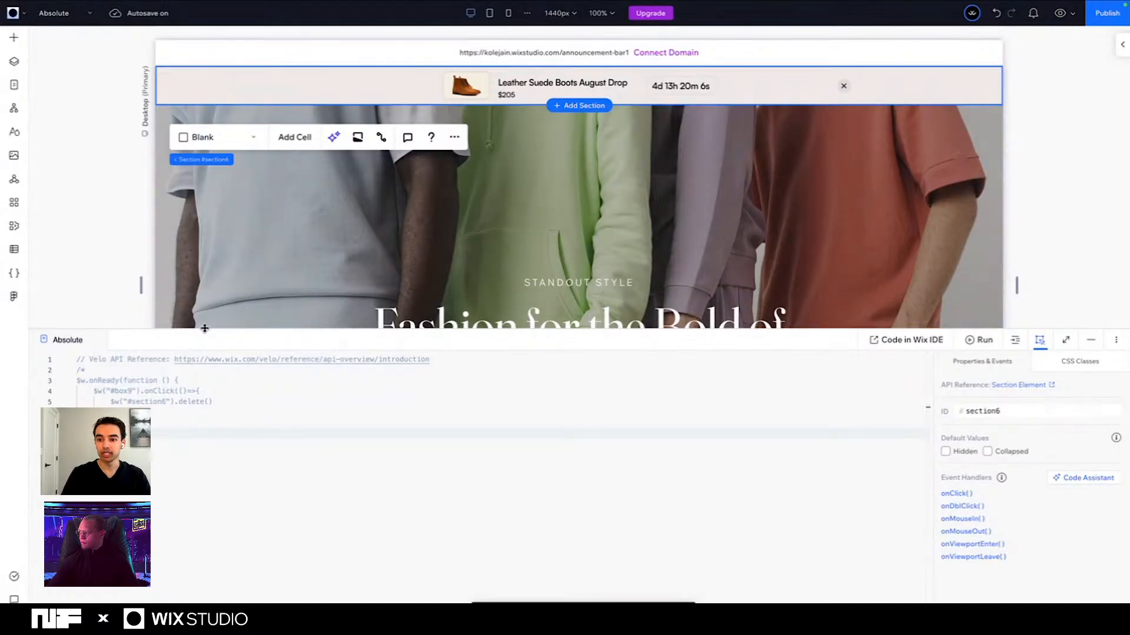
{"action": "left_click_drag", "start_coordinate": [202, 328], "coordinate": [246, 556]}
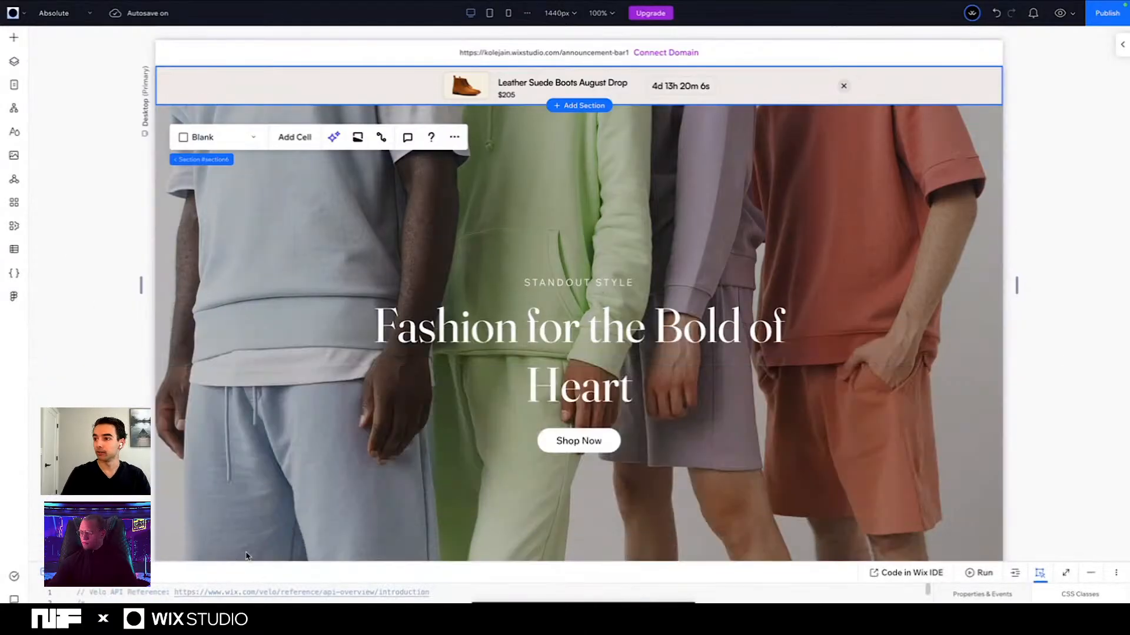
Step: Add a click animation to the banner's close button and choose the banner section as its animated element
{"action": "left_click", "coordinate": [1122, 44]}
{"action": "left_click", "coordinate": [843, 86]}
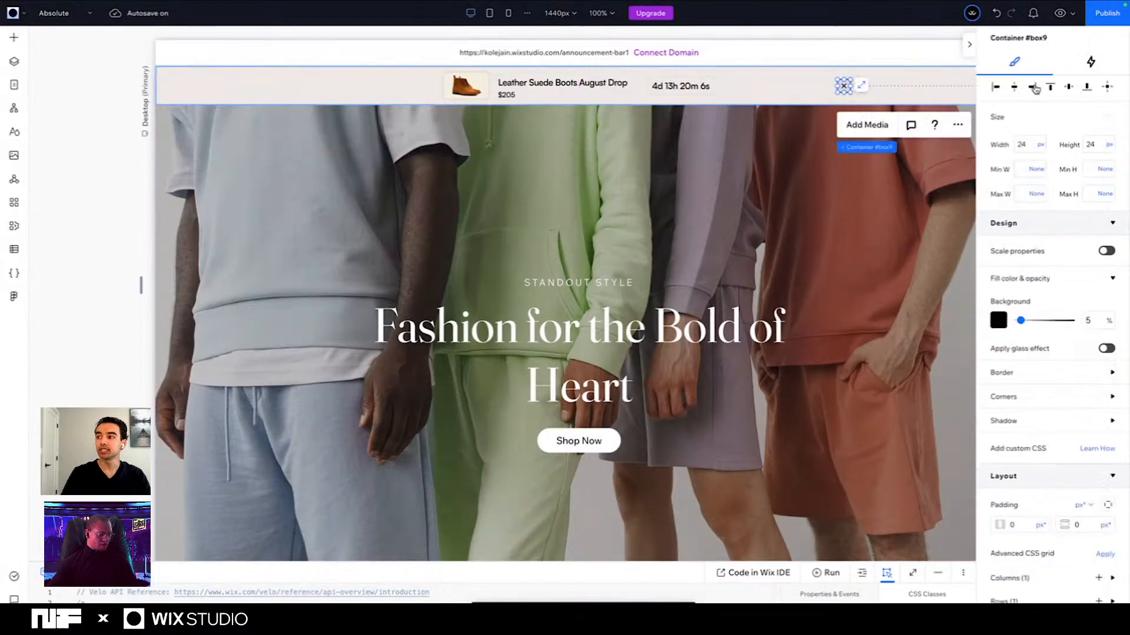
{"action": "left_click", "coordinate": [1091, 62]}
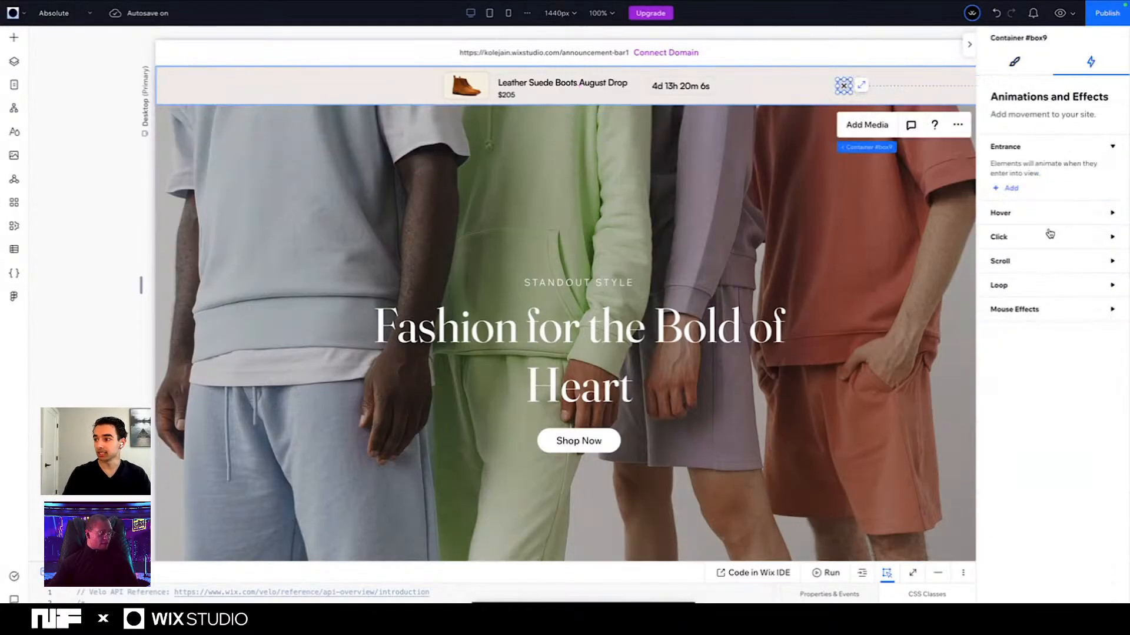
{"action": "left_click", "coordinate": [1007, 237]}
{"action": "left_click", "coordinate": [1011, 279]}
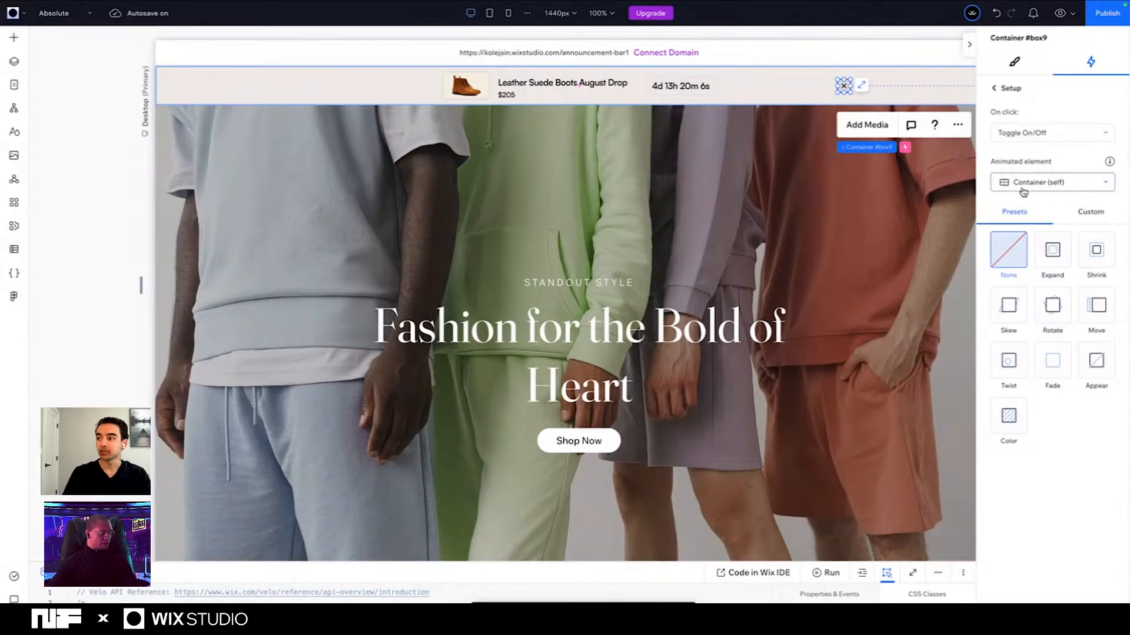
{"action": "left_click", "coordinate": [15, 61]}
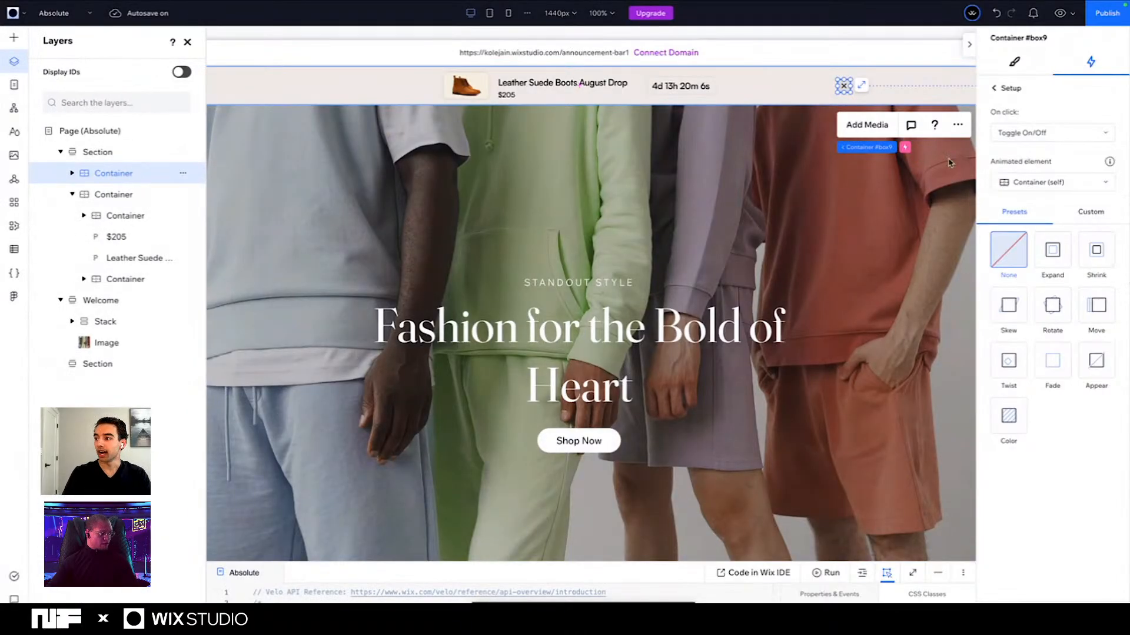
{"action": "left_click", "coordinate": [1031, 181]}
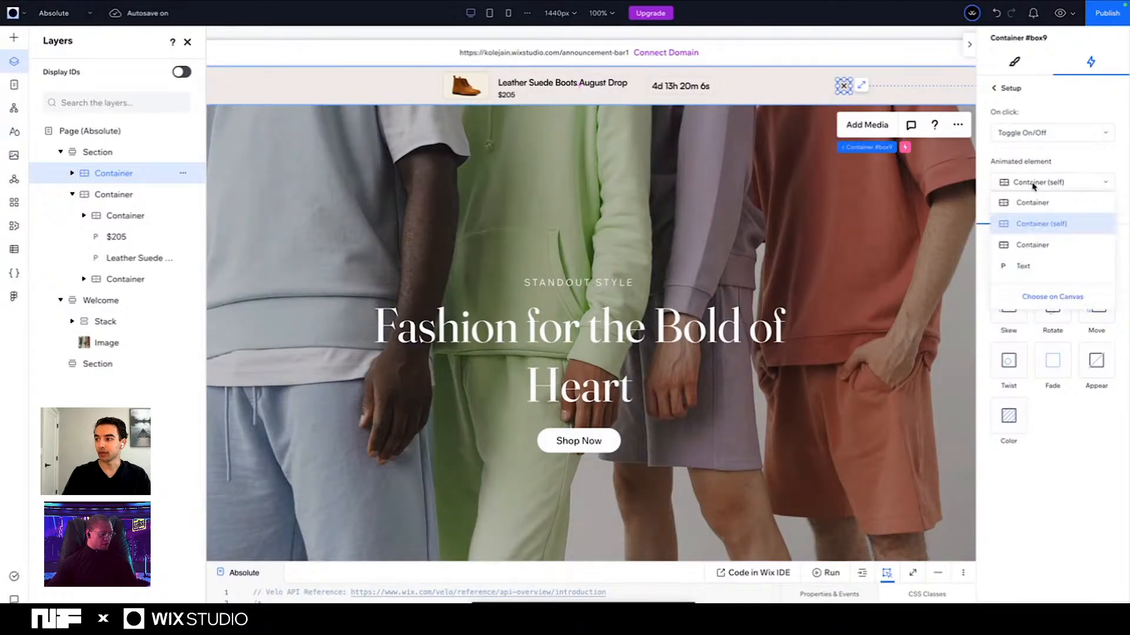
{"action": "left_click", "coordinate": [1045, 298]}
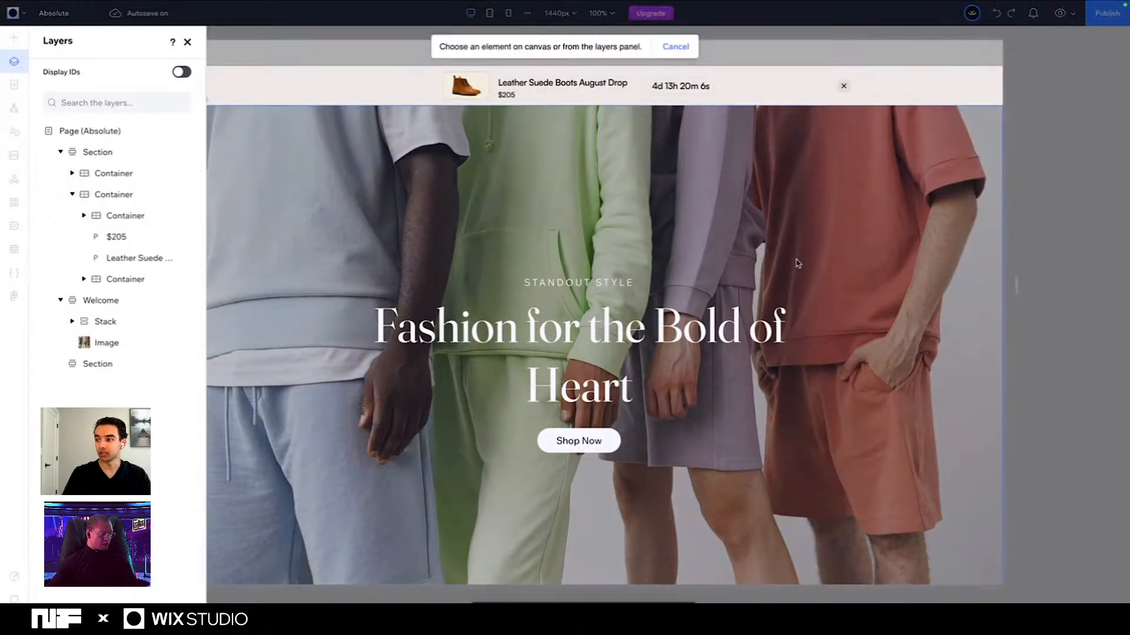
{"action": "left_click", "coordinate": [98, 155]}
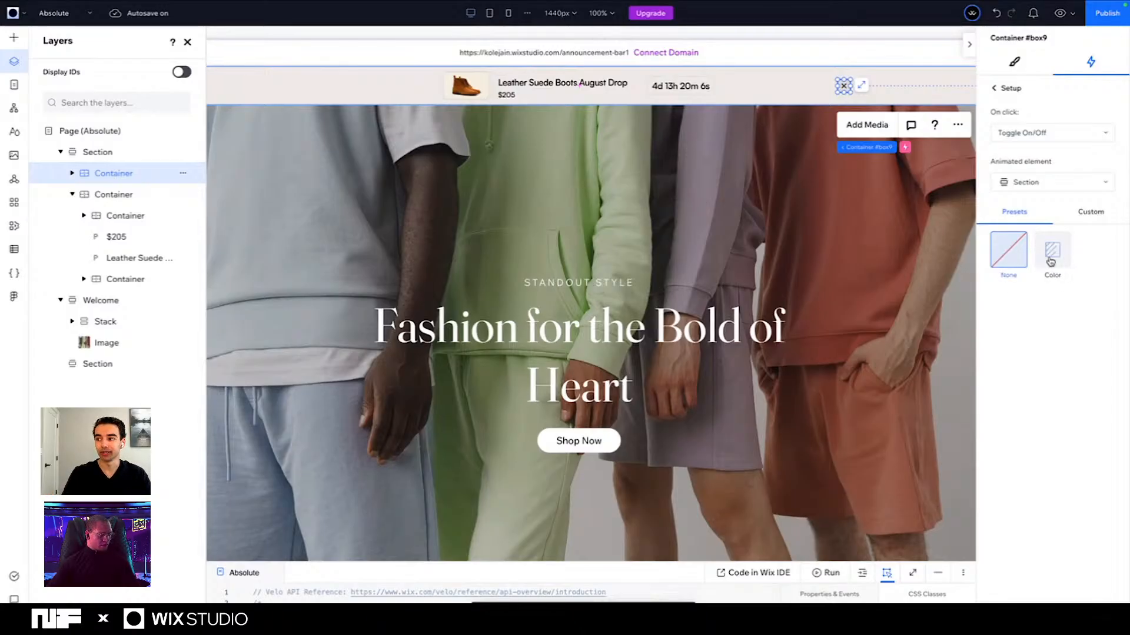
Step: Create a custom animation for the banner section that sets its background color opacity to 0%
{"action": "left_click", "coordinate": [1090, 212]}
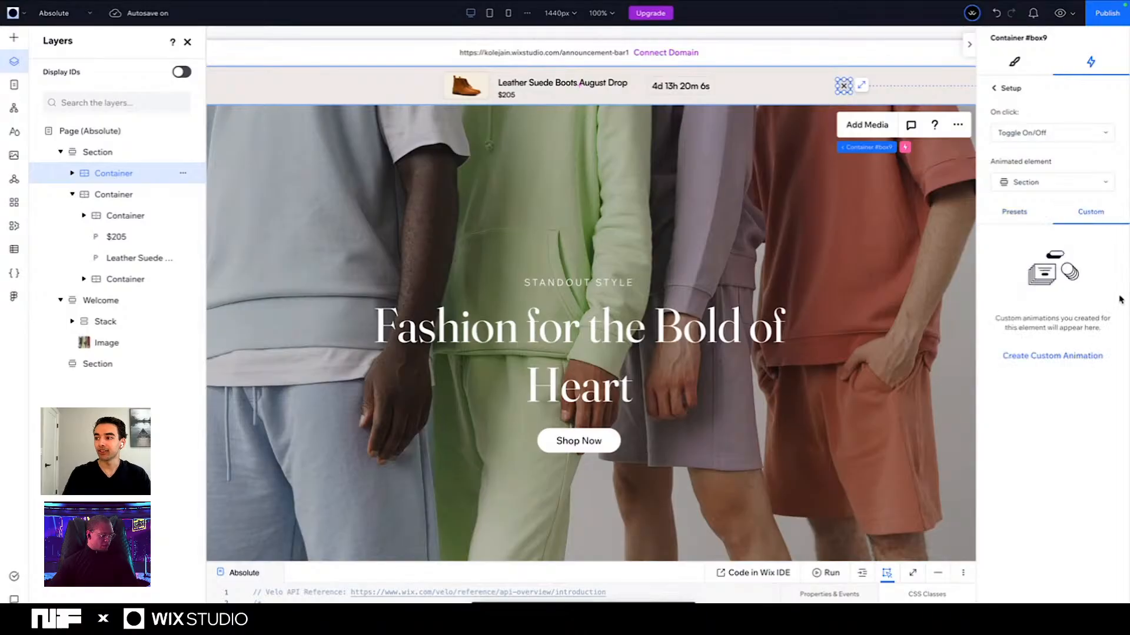
{"action": "left_click", "coordinate": [1051, 357]}
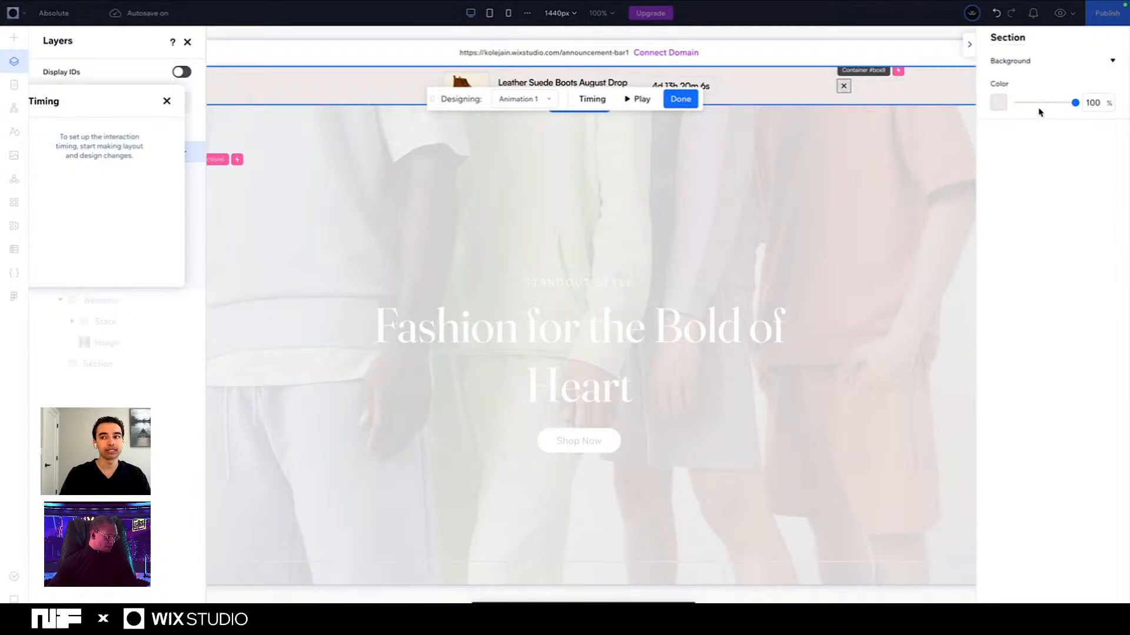
{"action": "left_click_drag", "start_coordinate": [1075, 108], "coordinate": [1008, 109]}
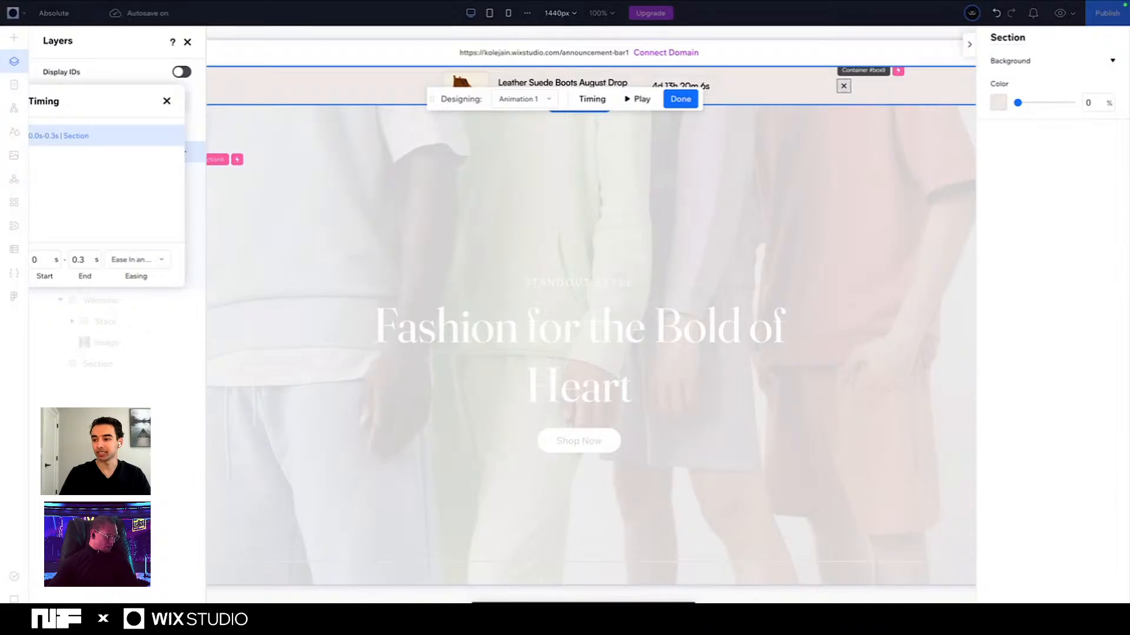
{"action": "key", "text": "Escape"}
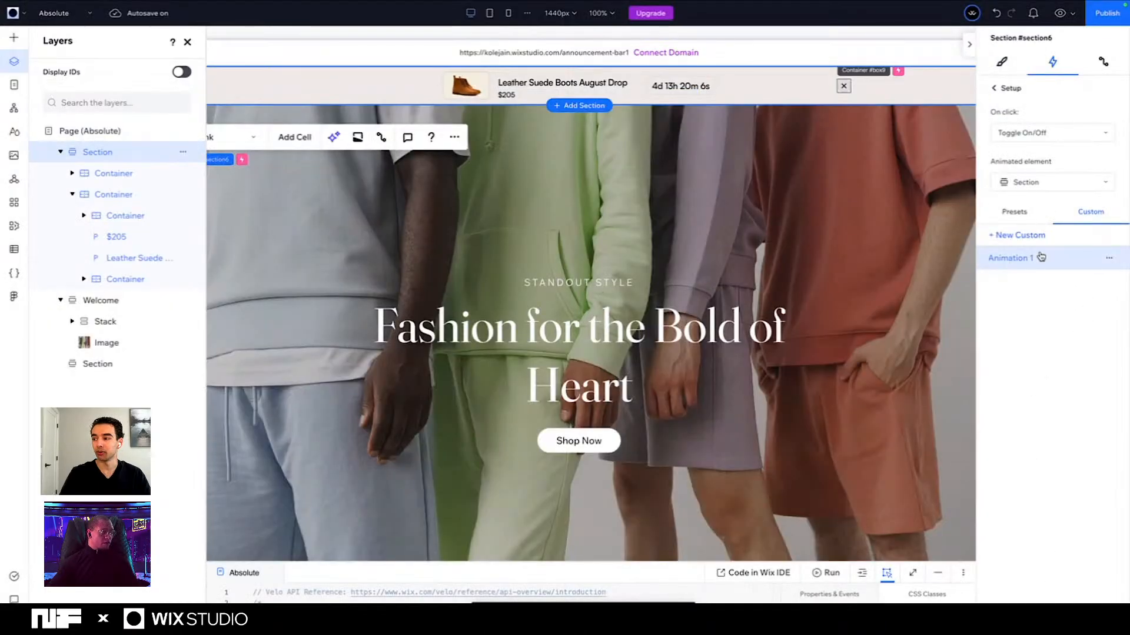
Step: Preview the site with the click animation, return to editing and remove Animation 1 from the banner section
{"action": "left_click", "coordinate": [1058, 13]}
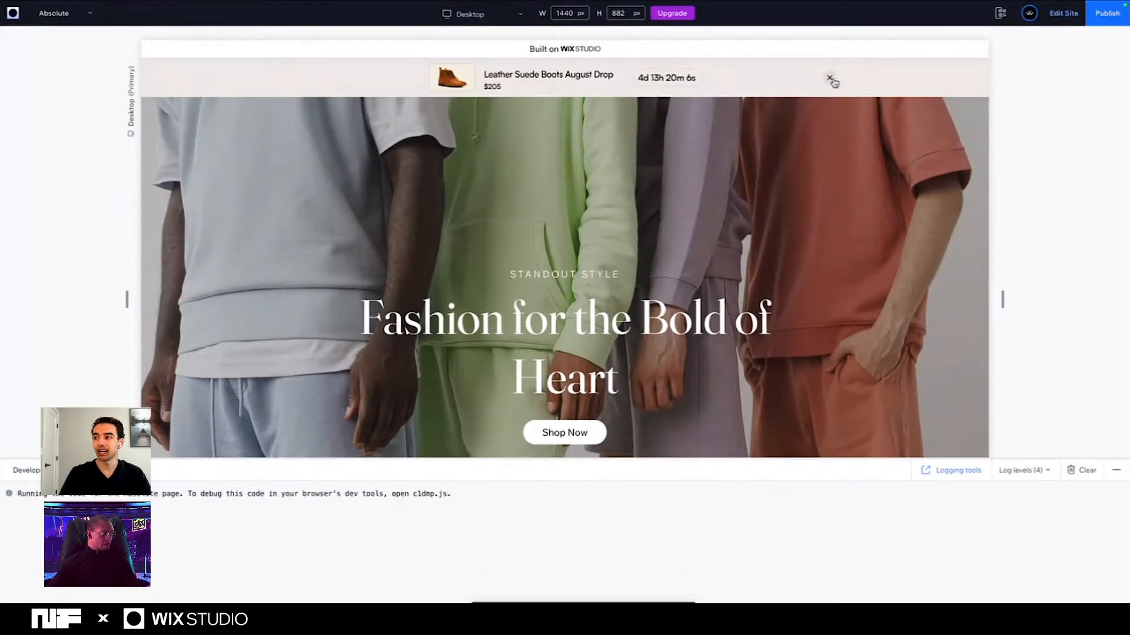
{"action": "left_click", "coordinate": [1062, 13]}
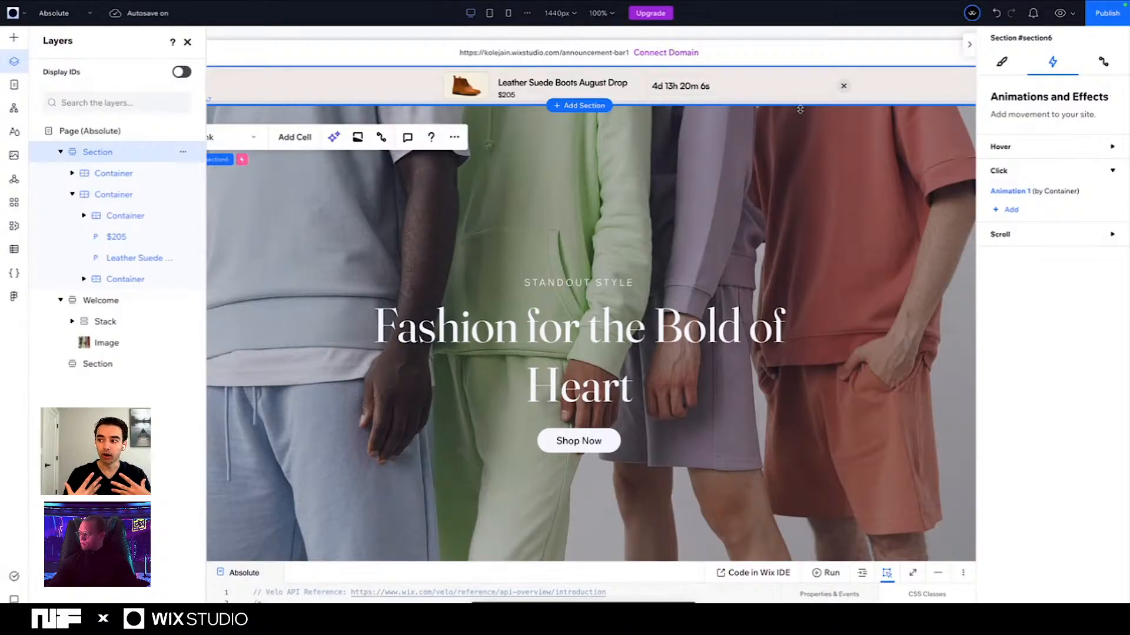
{"action": "left_click", "coordinate": [1110, 195]}
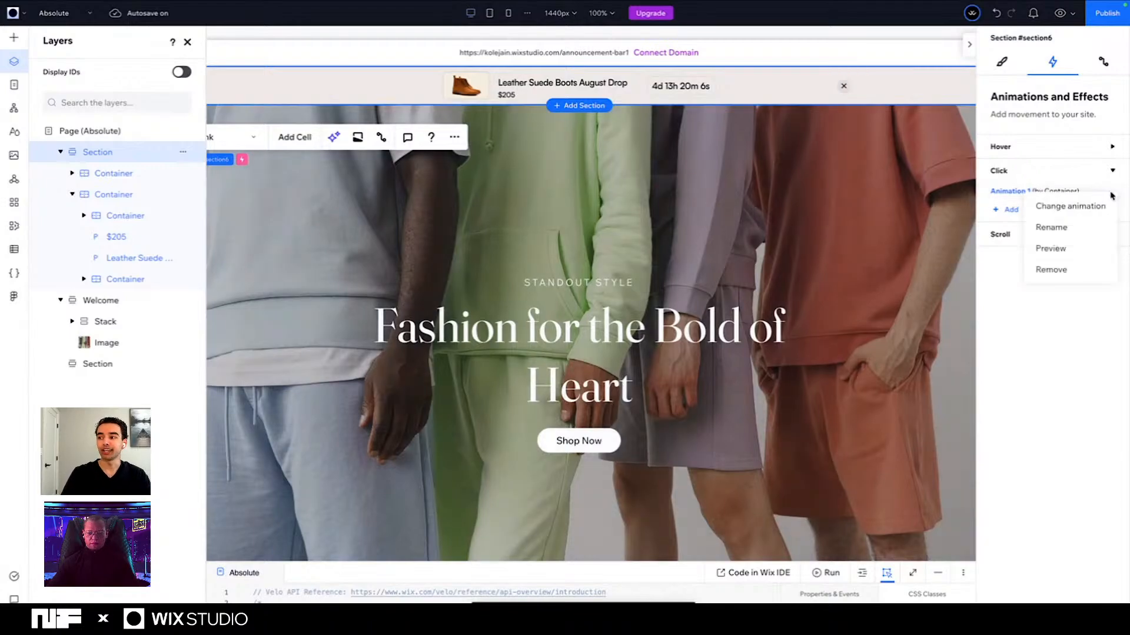
{"action": "left_click", "coordinate": [1052, 269]}
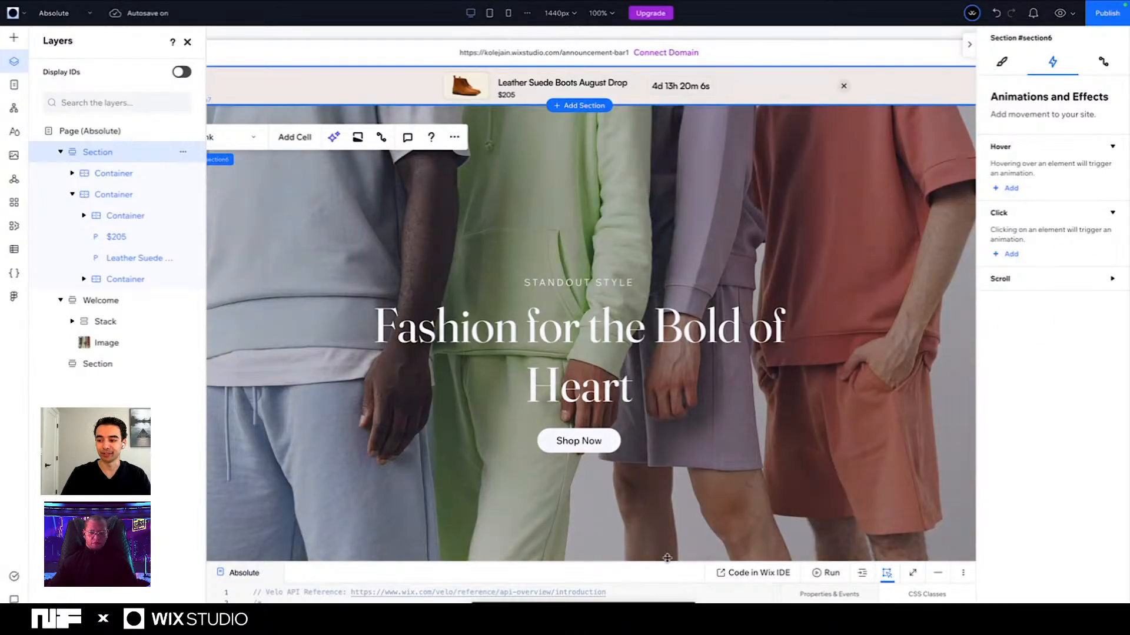
Step: Enlarge the code area, remove the /* and */ comment marks around the onReady click handler, and shrink the area again
{"action": "left_click_drag", "start_coordinate": [666, 560], "coordinate": [667, 598]}
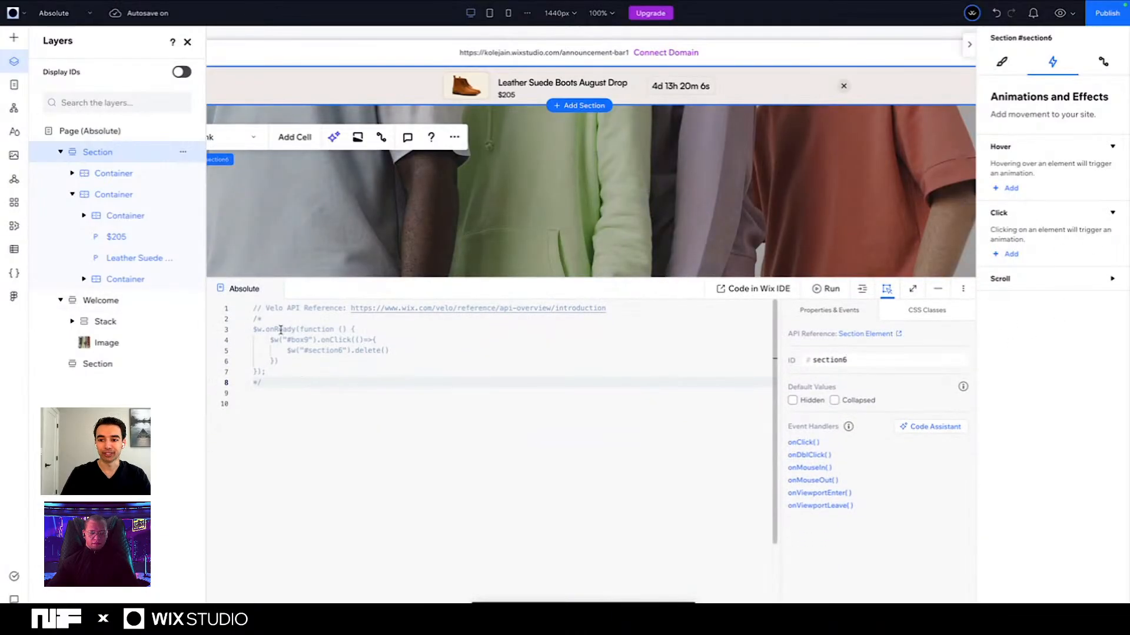
{"action": "left_click", "coordinate": [269, 319]}
{"action": "key", "text": "BackSpace"}
{"action": "key", "text": "BackSpace"}
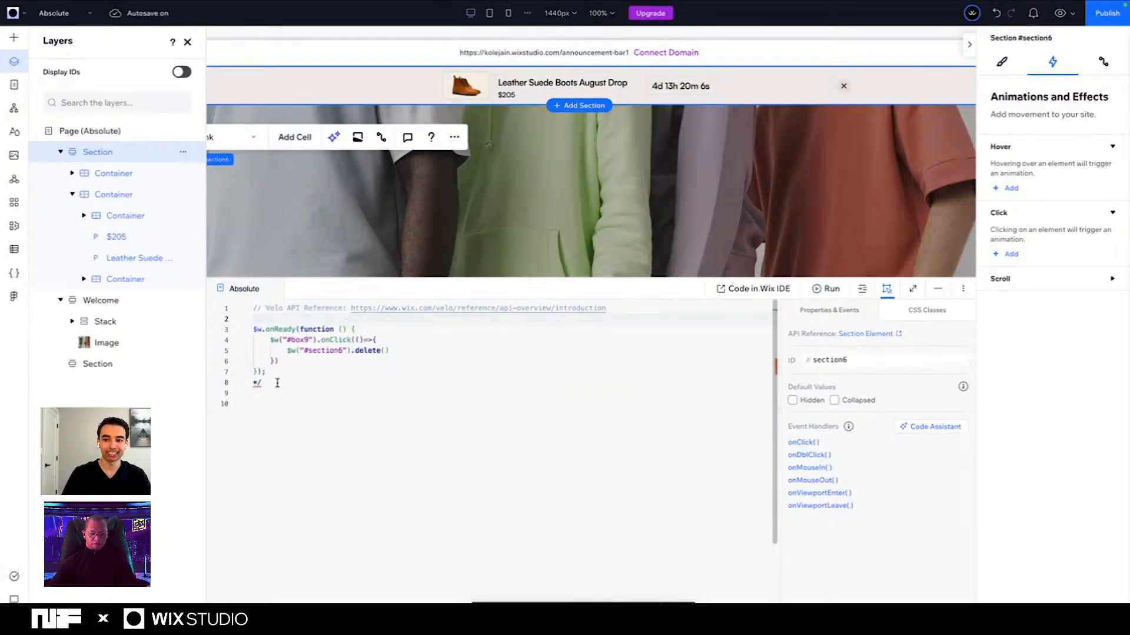
{"action": "left_click", "coordinate": [272, 382]}
{"action": "key", "text": "BackSpace"}
{"action": "key", "text": "BackSpace"}
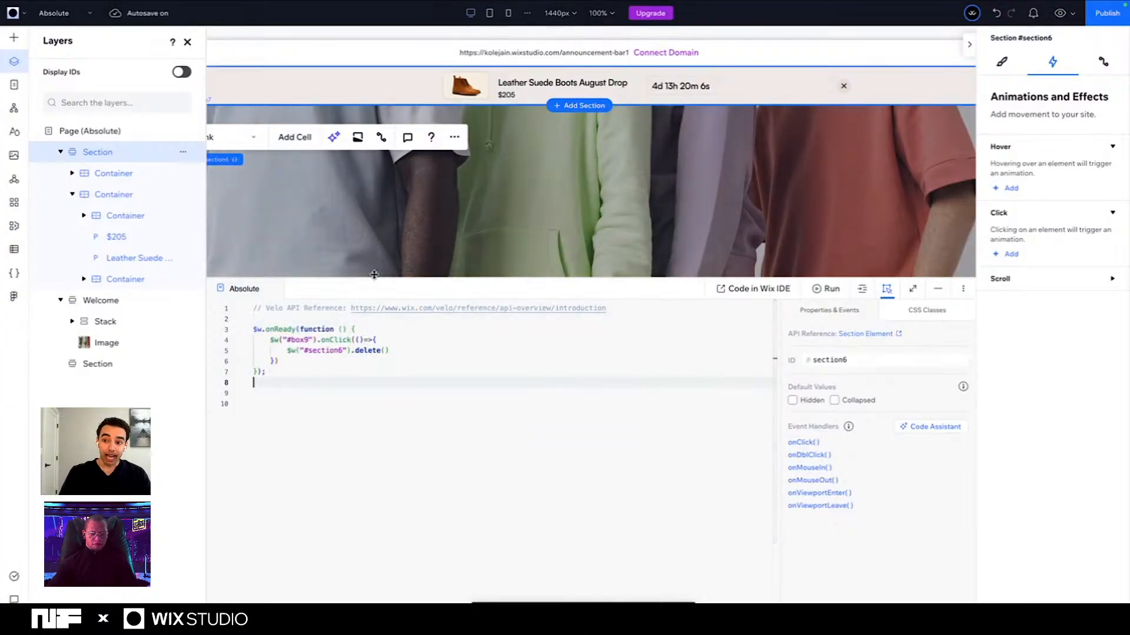
{"action": "left_click_drag", "start_coordinate": [373, 278], "coordinate": [373, 433]}
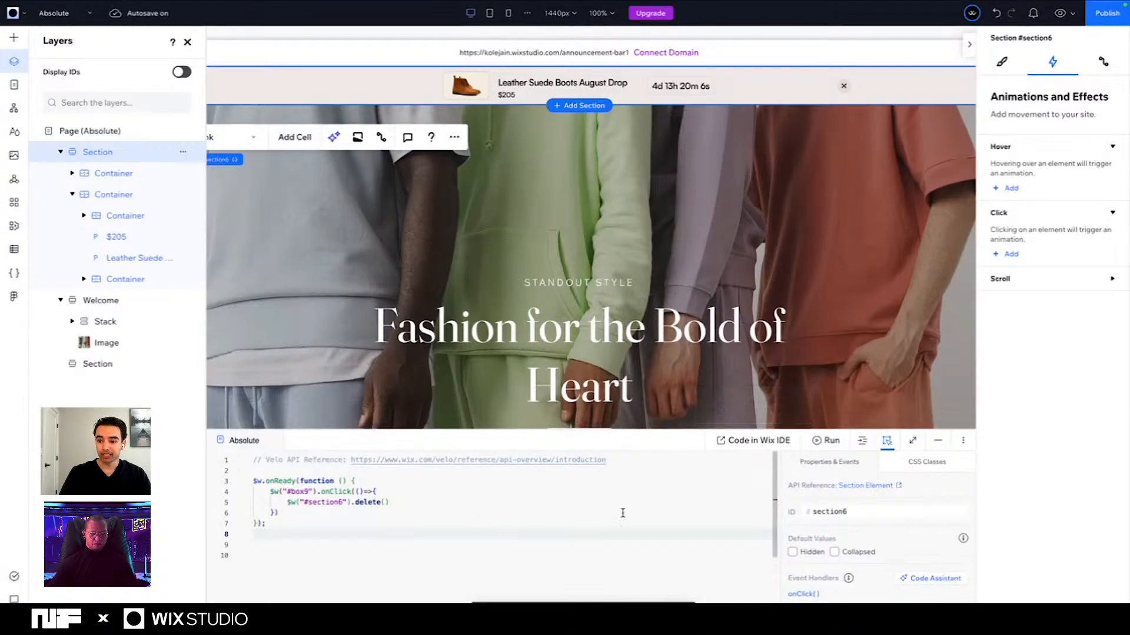
Step: Preview the site, close the announcement banner to test the delete code, look over the page and return to editing
{"action": "left_click", "coordinate": [1059, 13]}
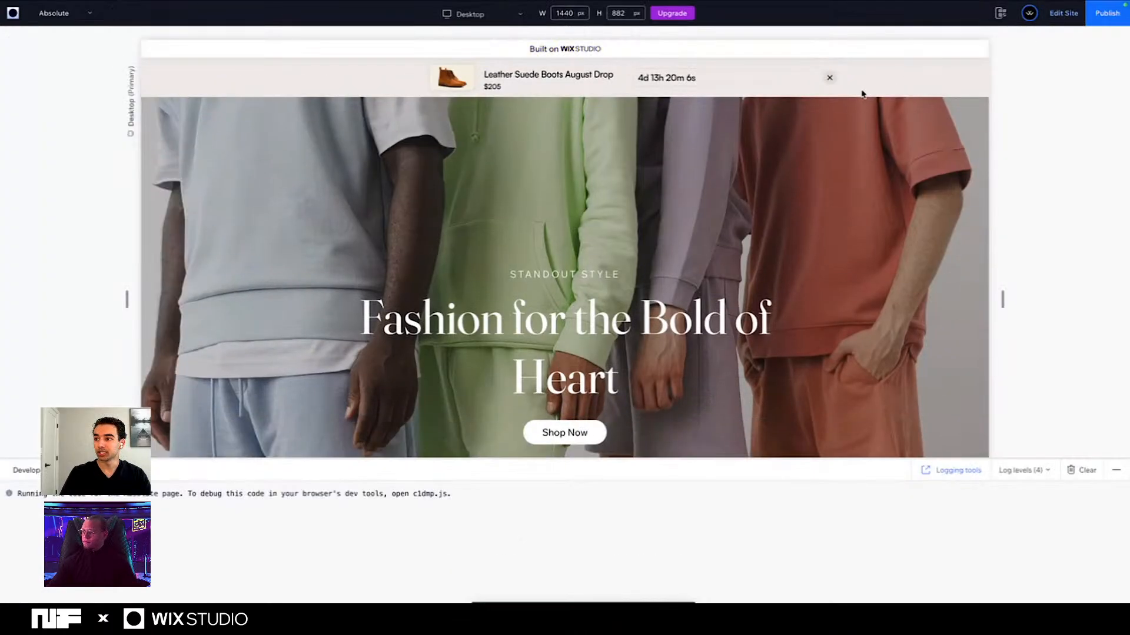
{"action": "left_click", "coordinate": [829, 79]}
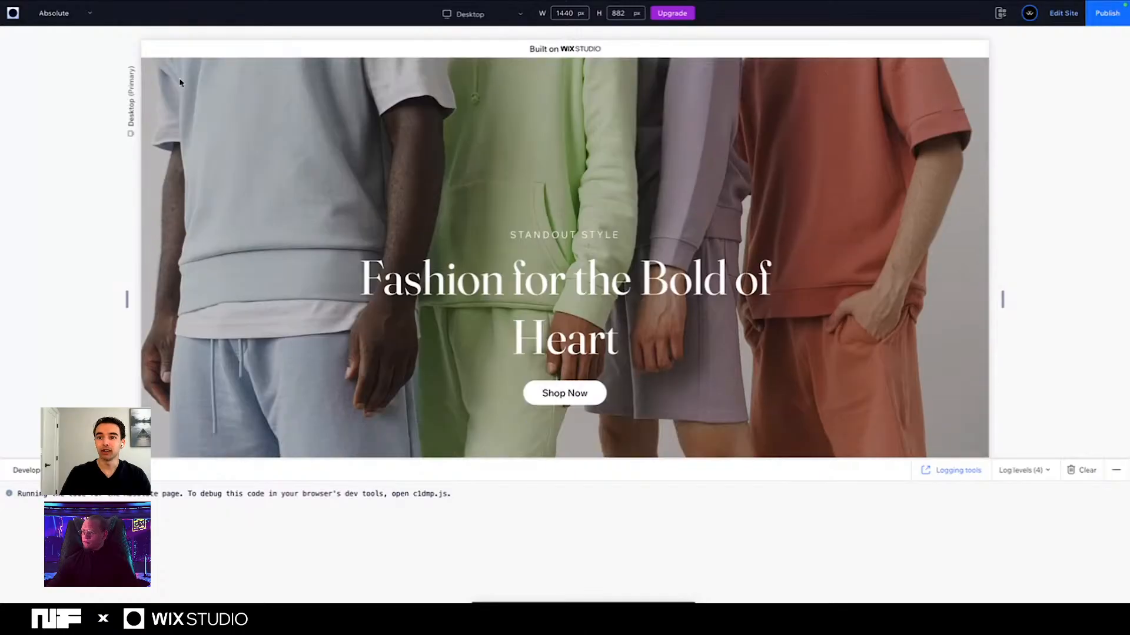
{"action": "scroll", "coordinate": [181, 82], "scroll_direction": "down", "scroll_amount": 3}
{"action": "scroll", "coordinate": [181, 83], "scroll_direction": "up", "scroll_amount": 3}
{"action": "scroll", "coordinate": [295, 70], "scroll_direction": "down", "scroll_amount": 5}
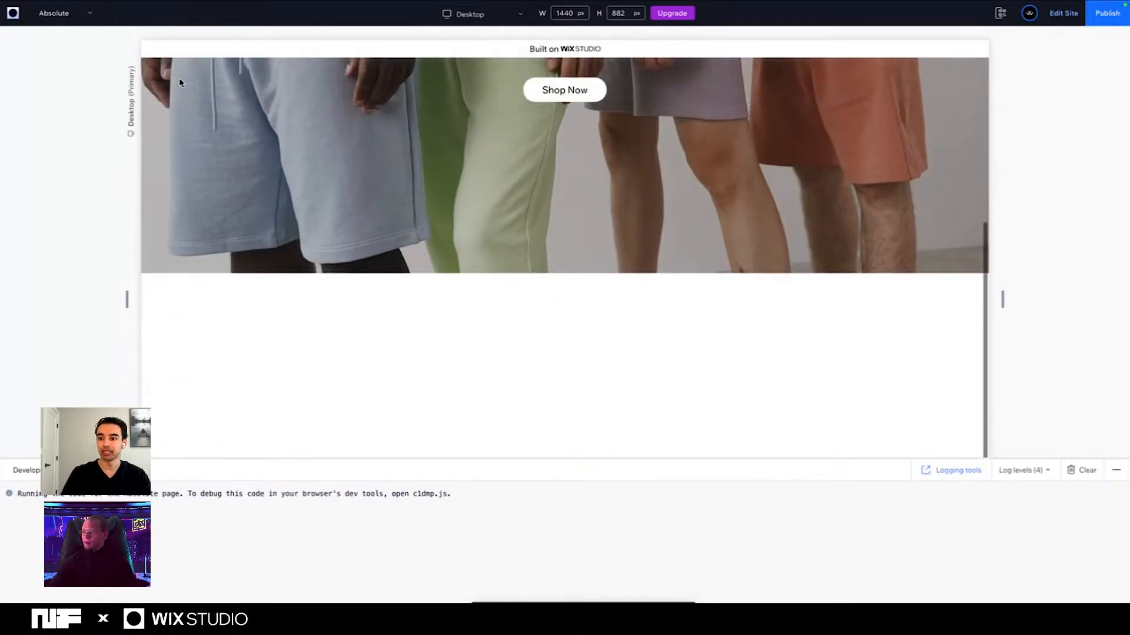
{"action": "scroll", "coordinate": [482, 46], "scroll_direction": "up", "scroll_amount": 5}
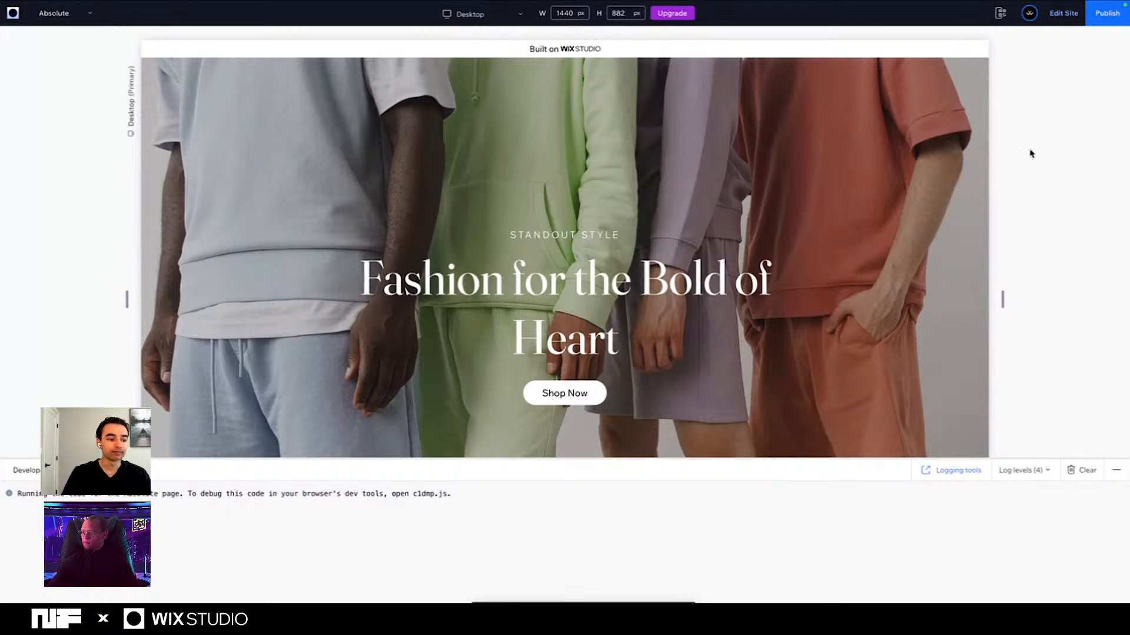
{"action": "left_click", "coordinate": [1064, 13]}
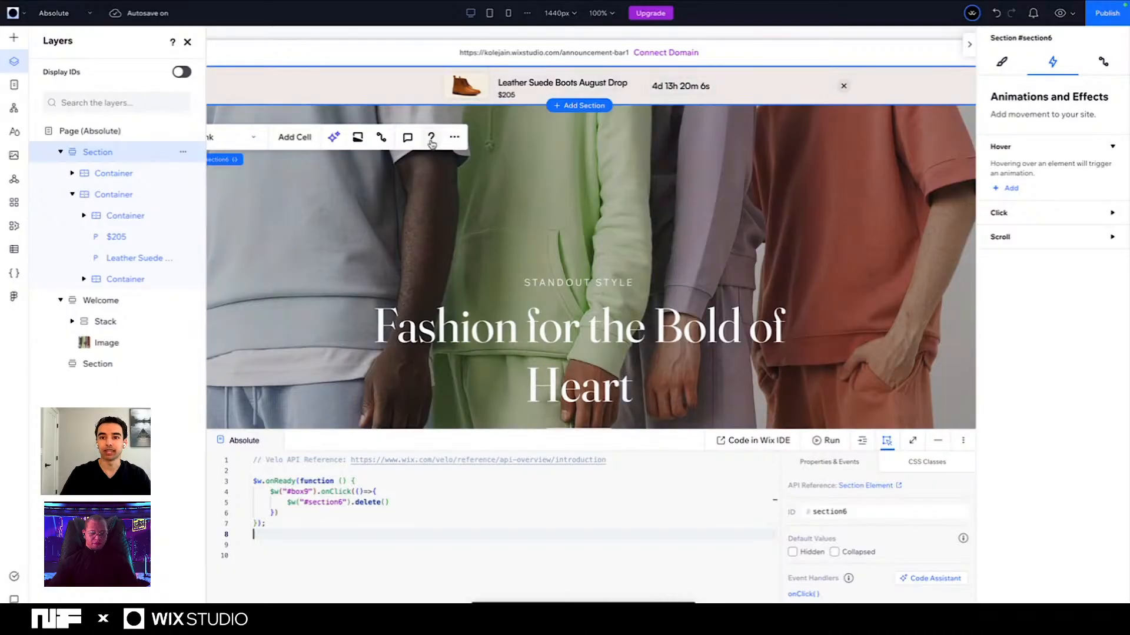
Step: Copy all of the Final page's code and return to the Absolute page
{"action": "left_click", "coordinate": [63, 18]}
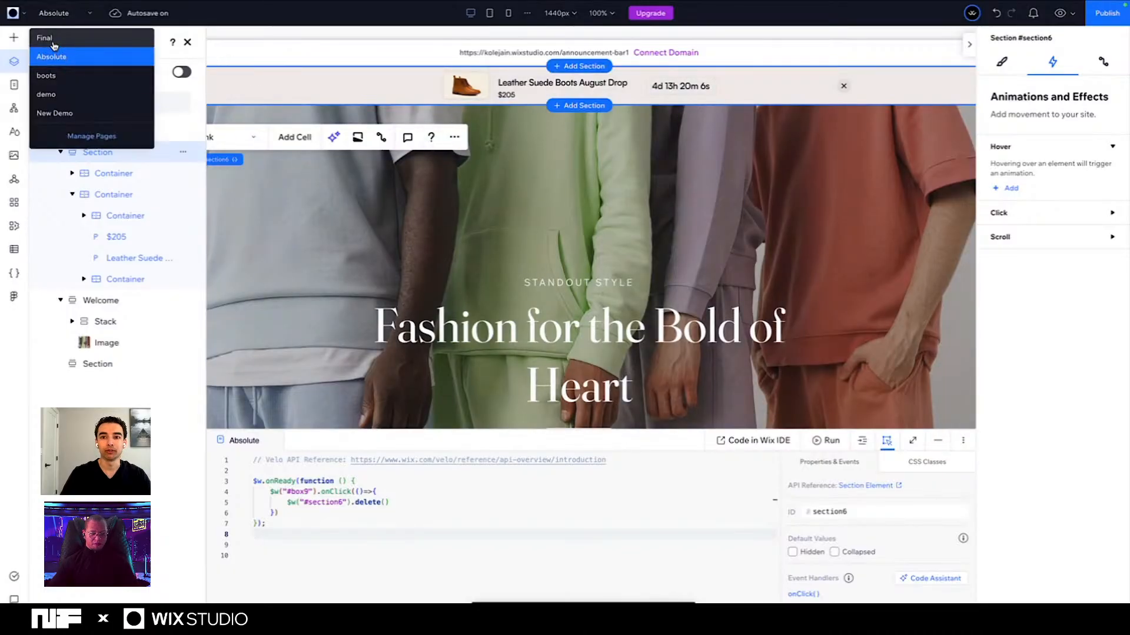
{"action": "left_click", "coordinate": [53, 39]}
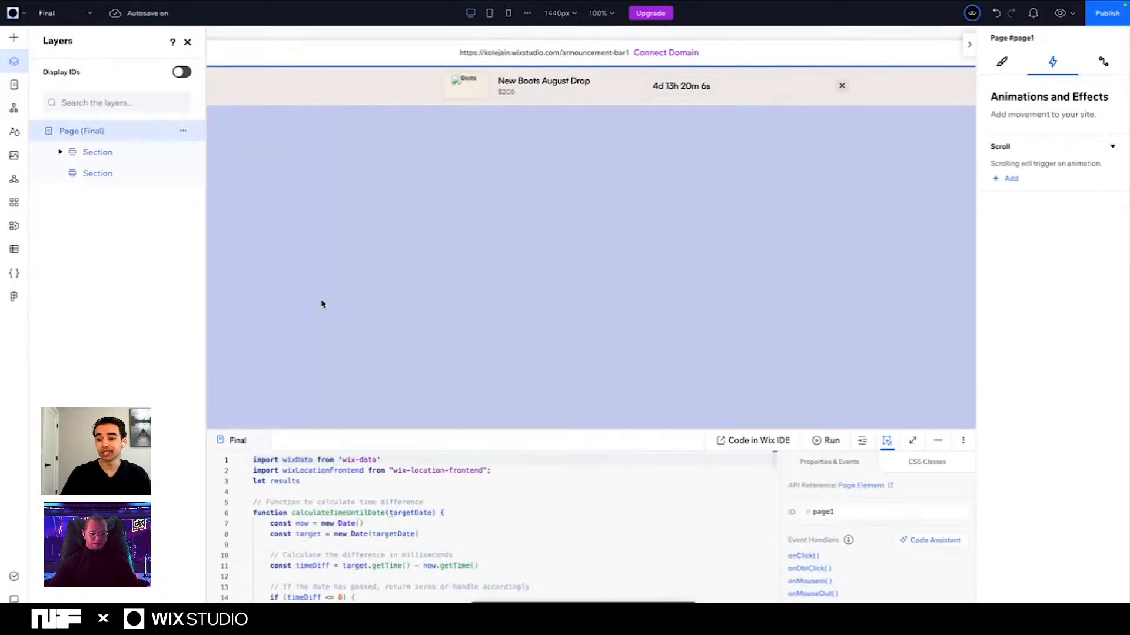
{"action": "scroll", "coordinate": [336, 486], "scroll_direction": "down", "scroll_amount": 20}
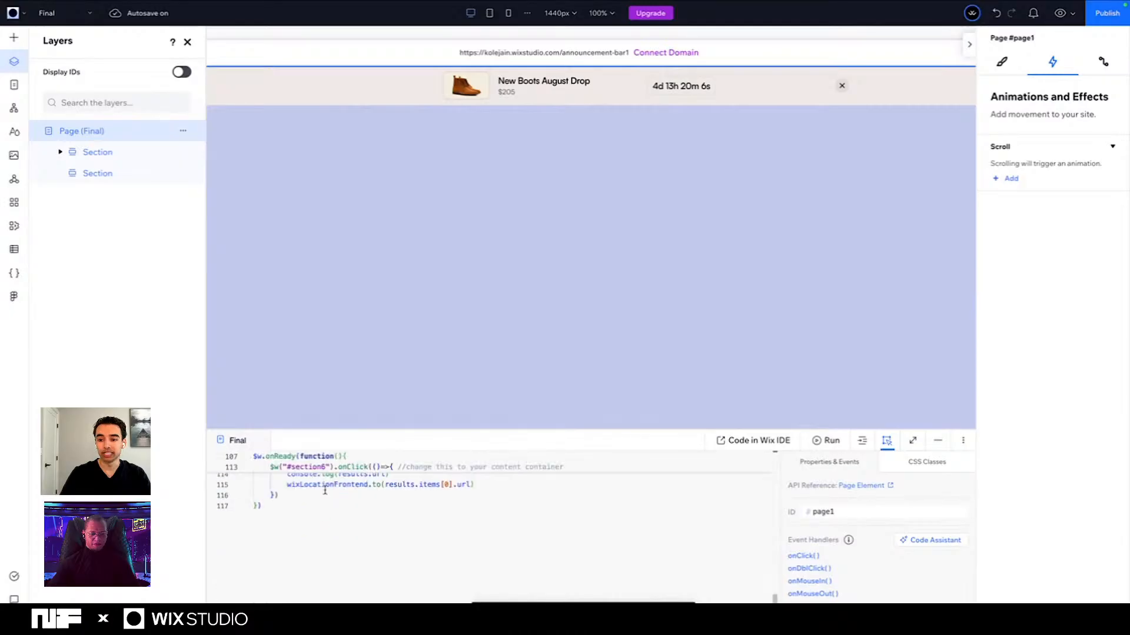
{"action": "left_click_drag", "start_coordinate": [266, 507], "coordinate": [224, 352]}
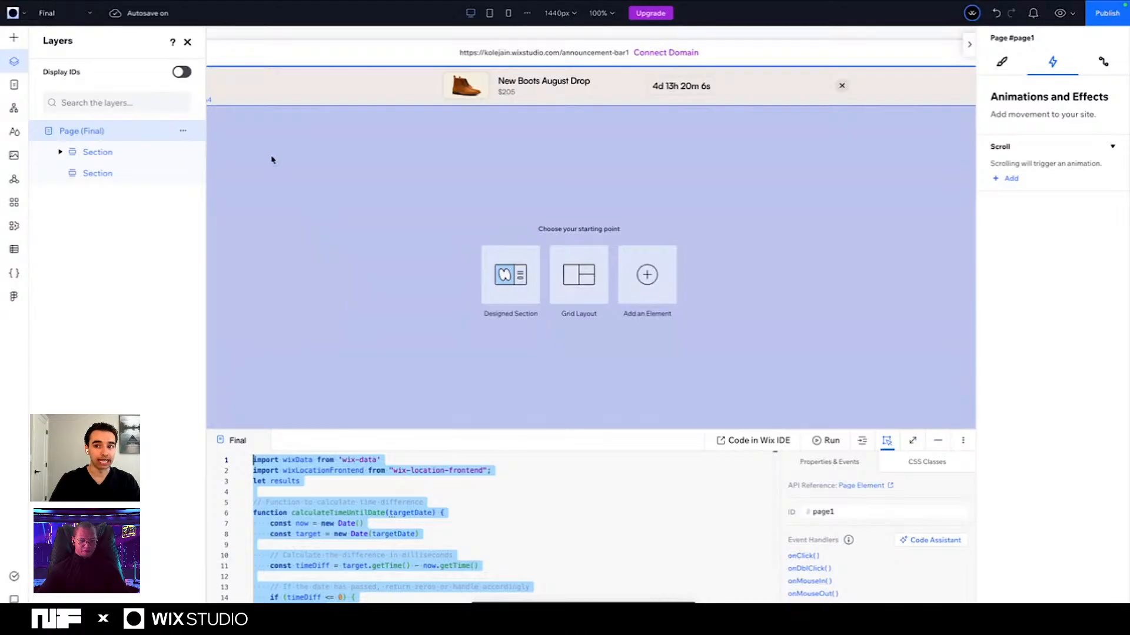
{"action": "left_click", "coordinate": [59, 13]}
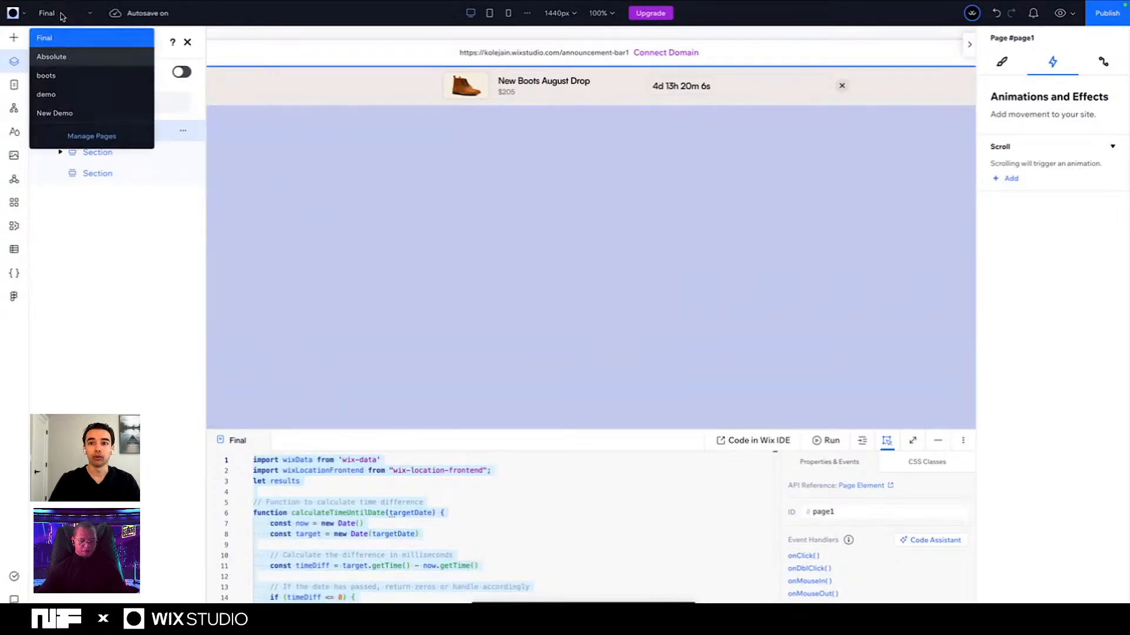
{"action": "left_click", "coordinate": [68, 60]}
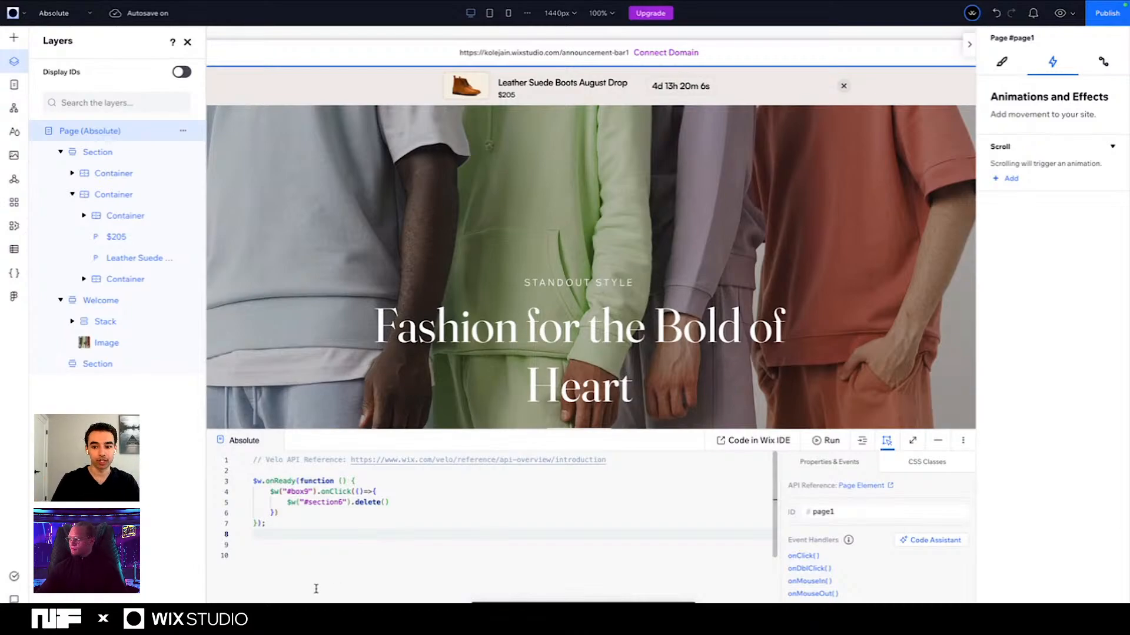
Step: Replace all of the Absolute page's code with the code copied from the Final page
{"action": "left_click_drag", "start_coordinate": [263, 538], "coordinate": [243, 461]}
{"action": "key", "text": "Delete"}
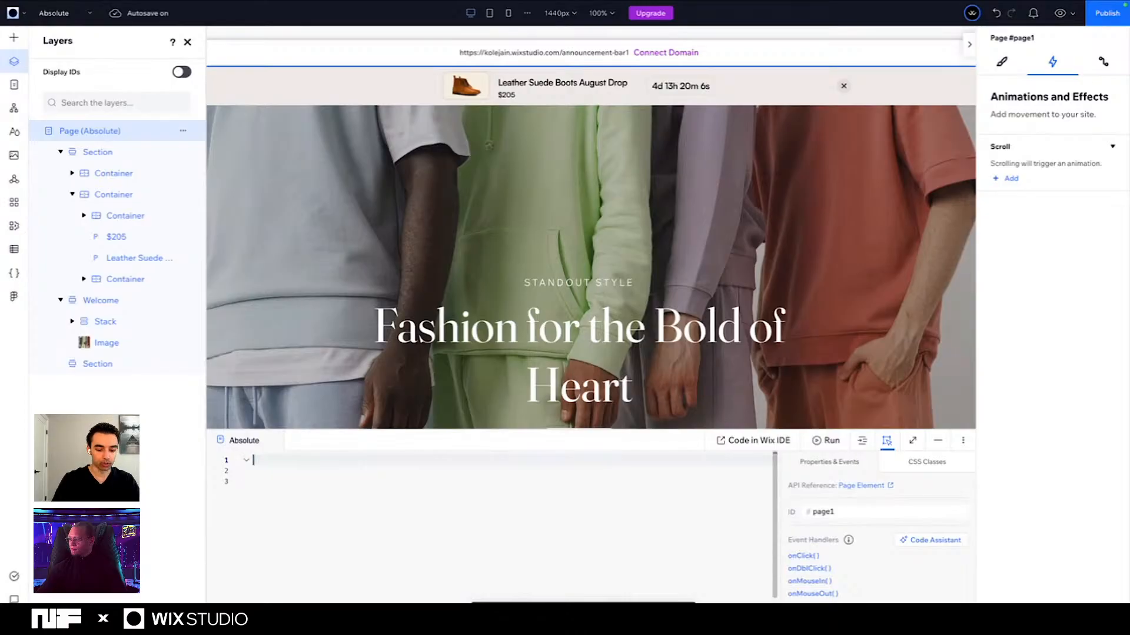
{"action": "key", "text": "ctrl+v"}
{"action": "scroll", "coordinate": [291, 518], "scroll_direction": "up", "scroll_amount": 1}
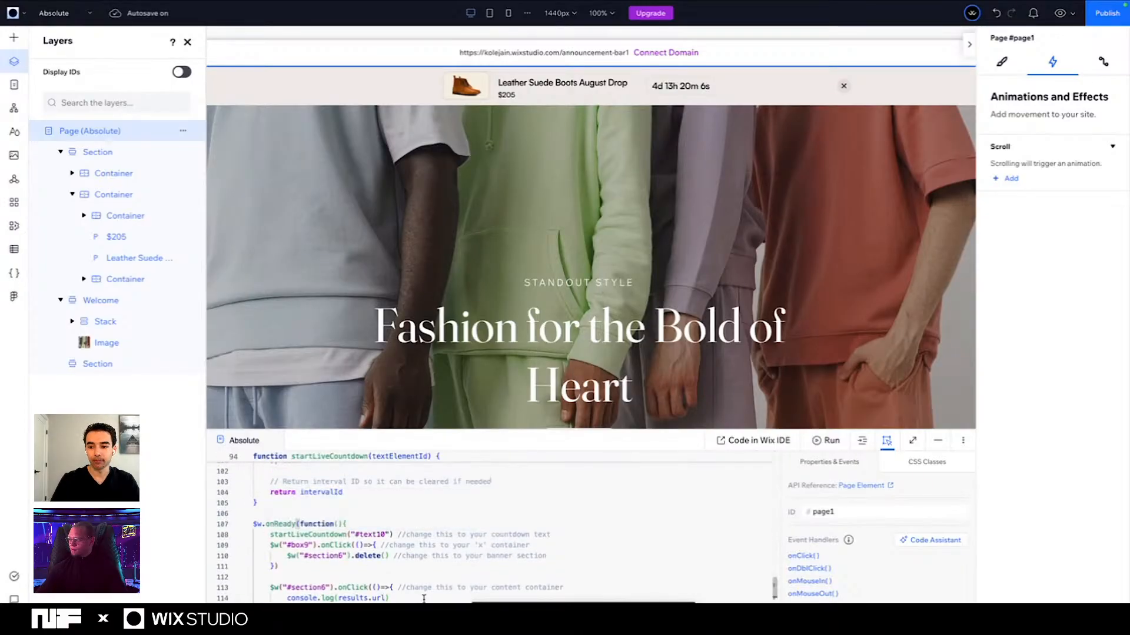
{"action": "scroll", "coordinate": [292, 518], "scroll_direction": "up", "scroll_amount": 15}
{"action": "scroll", "coordinate": [425, 594], "scroll_direction": "down", "scroll_amount": 12}
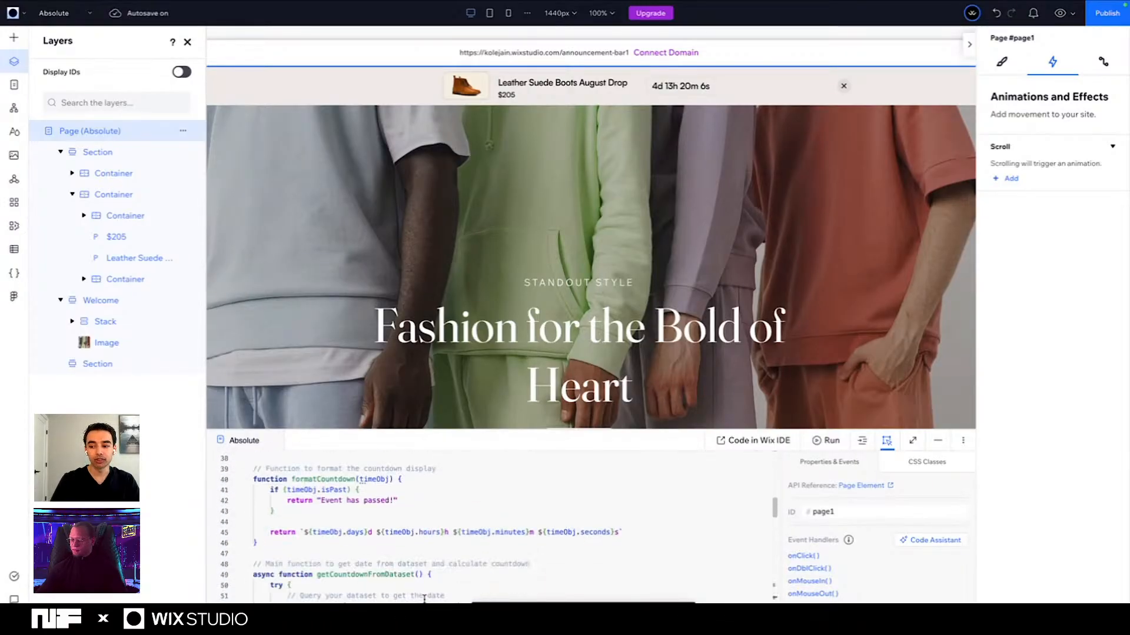
Step: Expand the code editor and examine the onReady function's comments on which countdown text, close container and banner section IDs need changing
{"action": "left_click", "coordinate": [913, 440]}
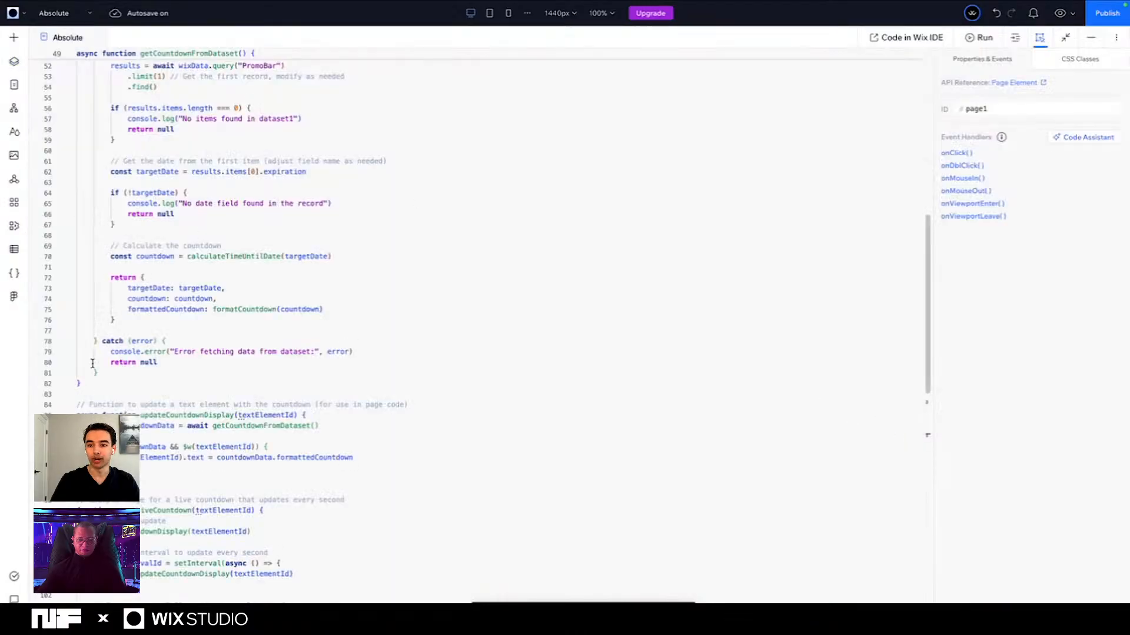
{"action": "scroll", "coordinate": [92, 364], "scroll_direction": "down", "scroll_amount": 15}
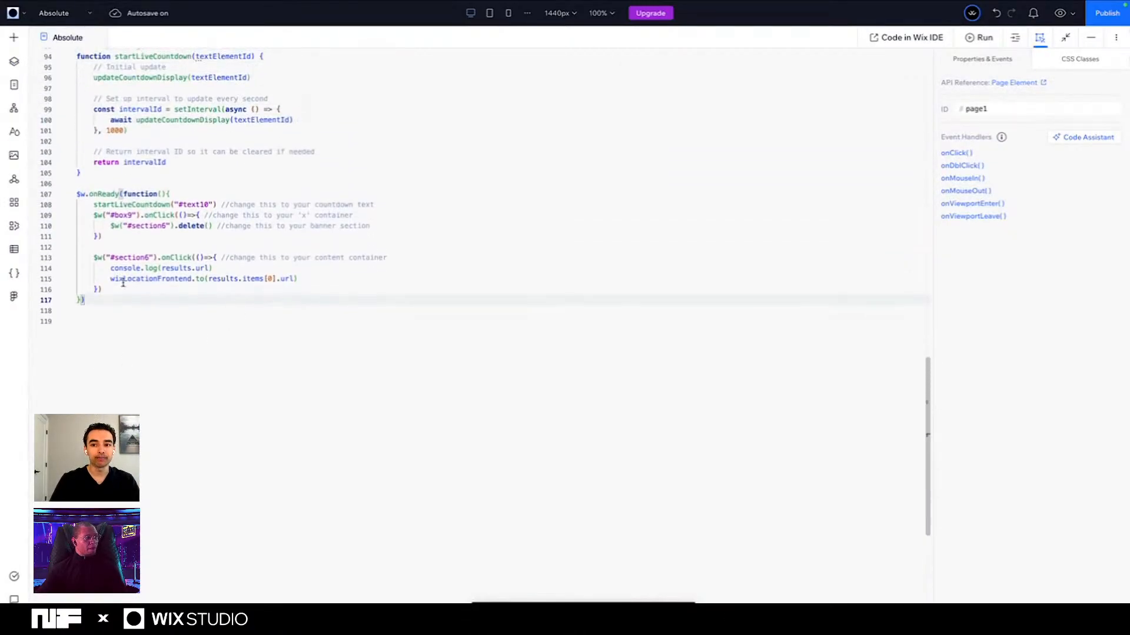
{"action": "left_click_drag", "start_coordinate": [85, 300], "coordinate": [77, 194]}
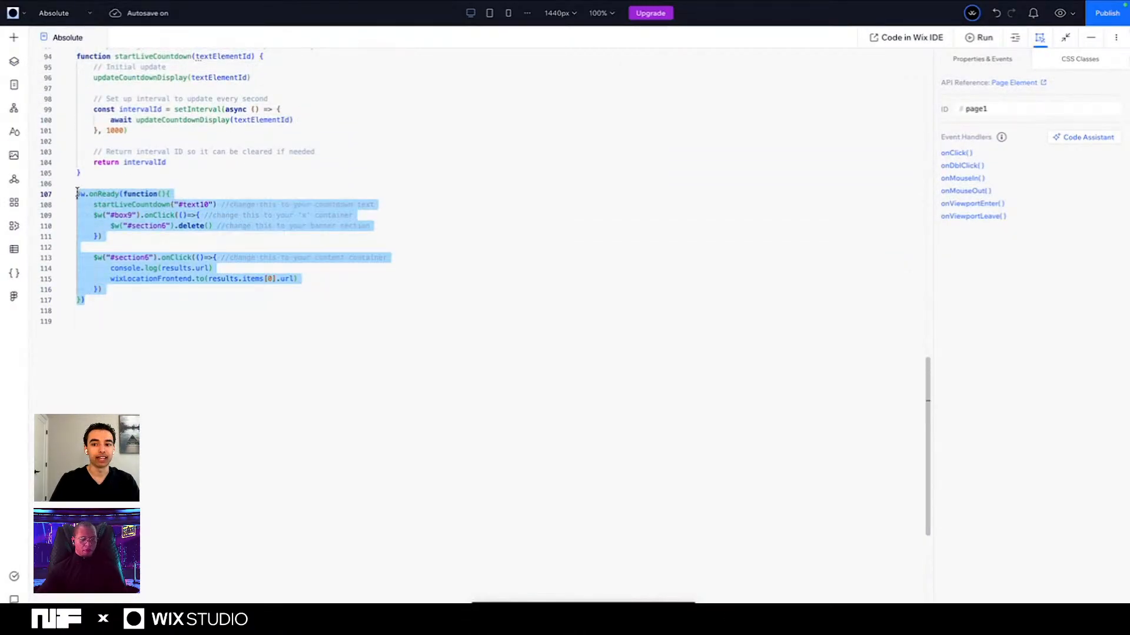
{"action": "left_click", "coordinate": [230, 213]}
{"action": "left_click_drag", "start_coordinate": [221, 204], "coordinate": [395, 205]}
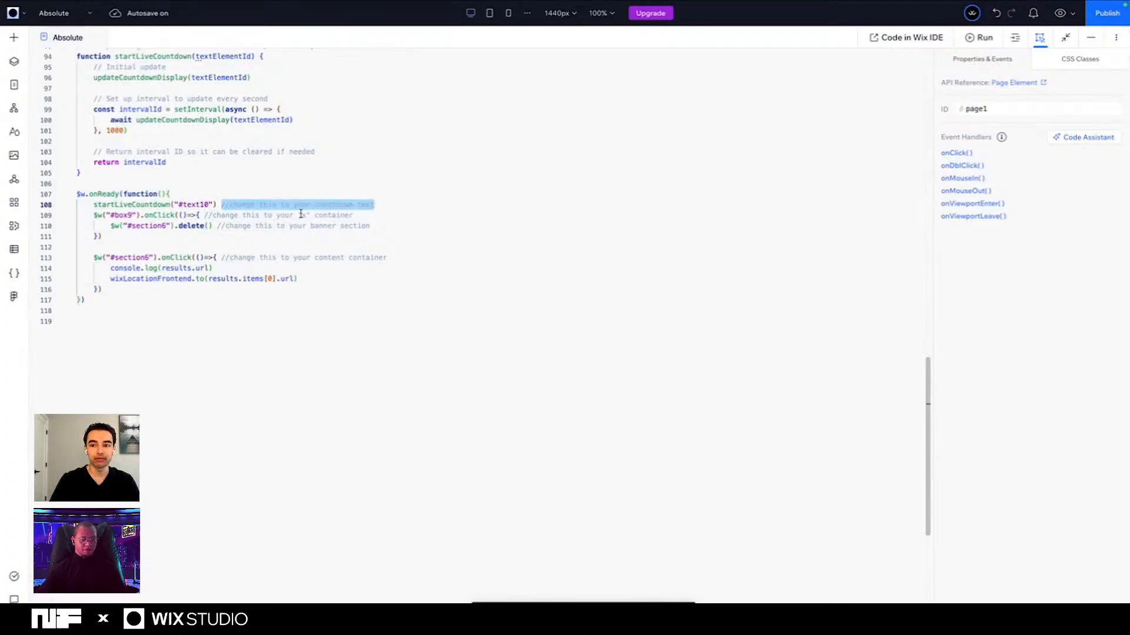
{"action": "left_click_drag", "start_coordinate": [205, 215], "coordinate": [353, 215]}
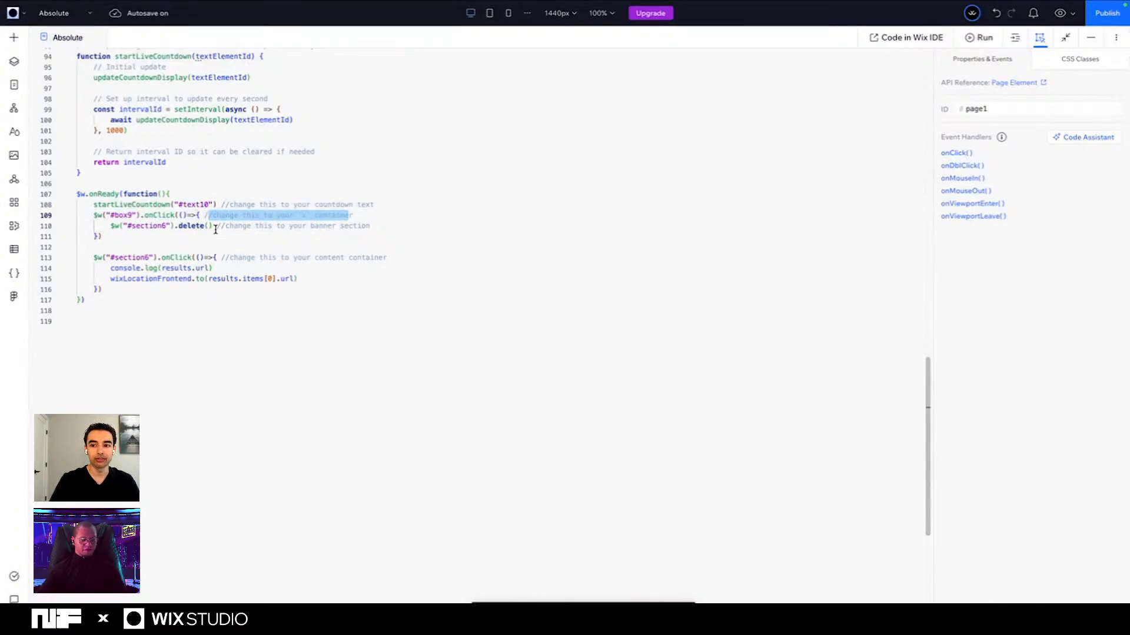
{"action": "left_click_drag", "start_coordinate": [217, 226], "coordinate": [357, 227]}
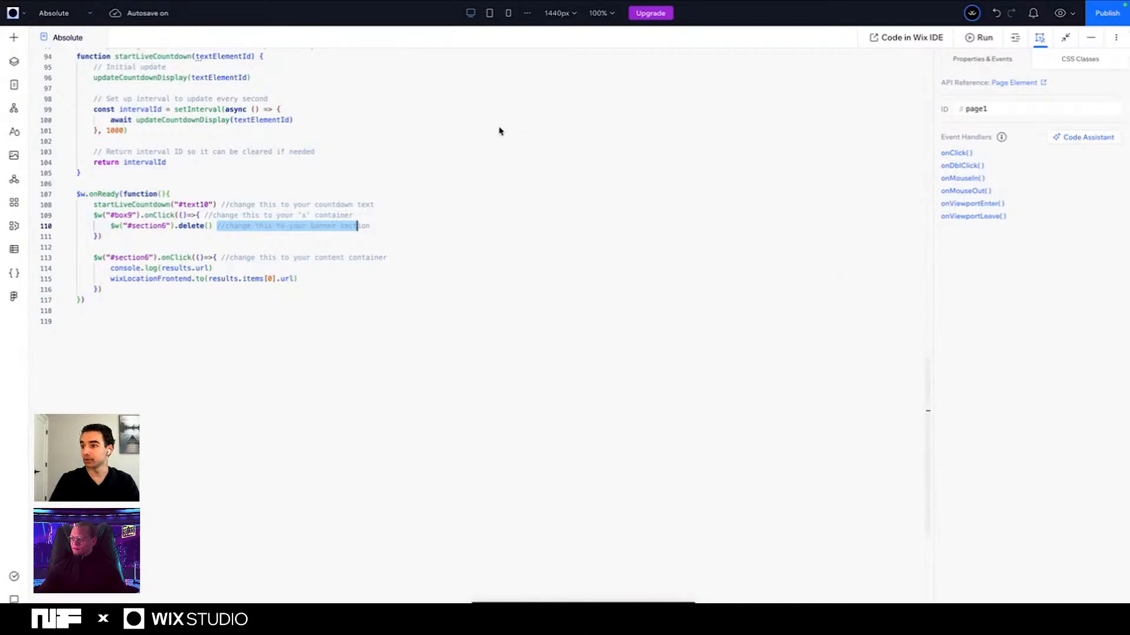
{"action": "left_click", "coordinate": [170, 206]}
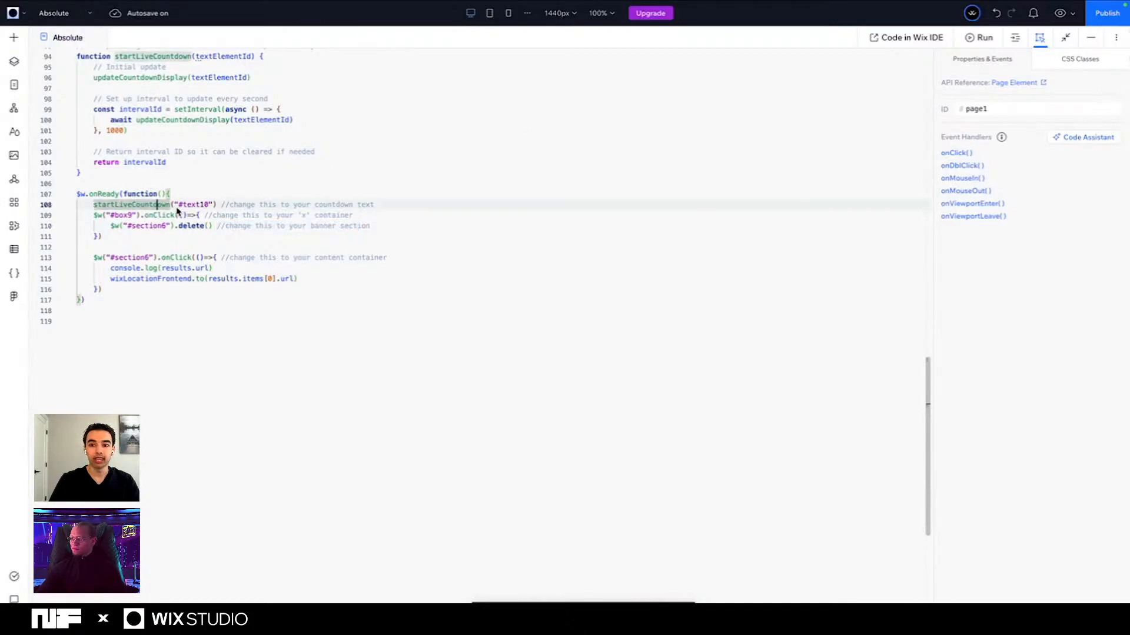
{"action": "left_click_drag", "start_coordinate": [178, 205], "coordinate": [209, 205]}
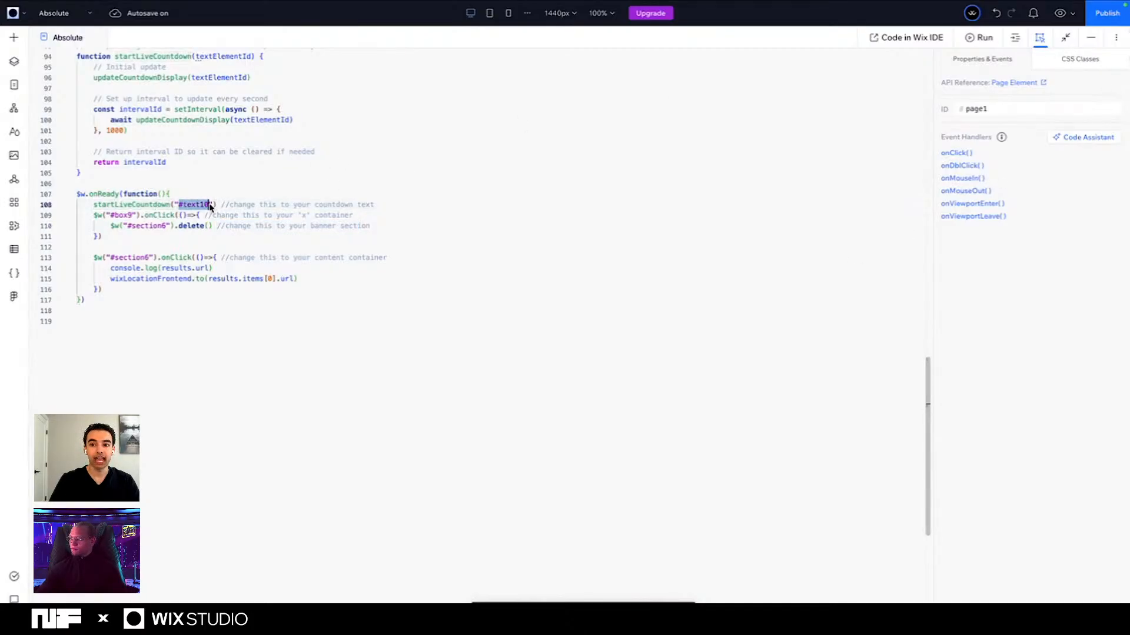
Step: Restore the smaller code area, select the countdown text in the banner and change its ID to text007
{"action": "left_click", "coordinate": [1067, 40]}
{"action": "left_click", "coordinate": [671, 86]}
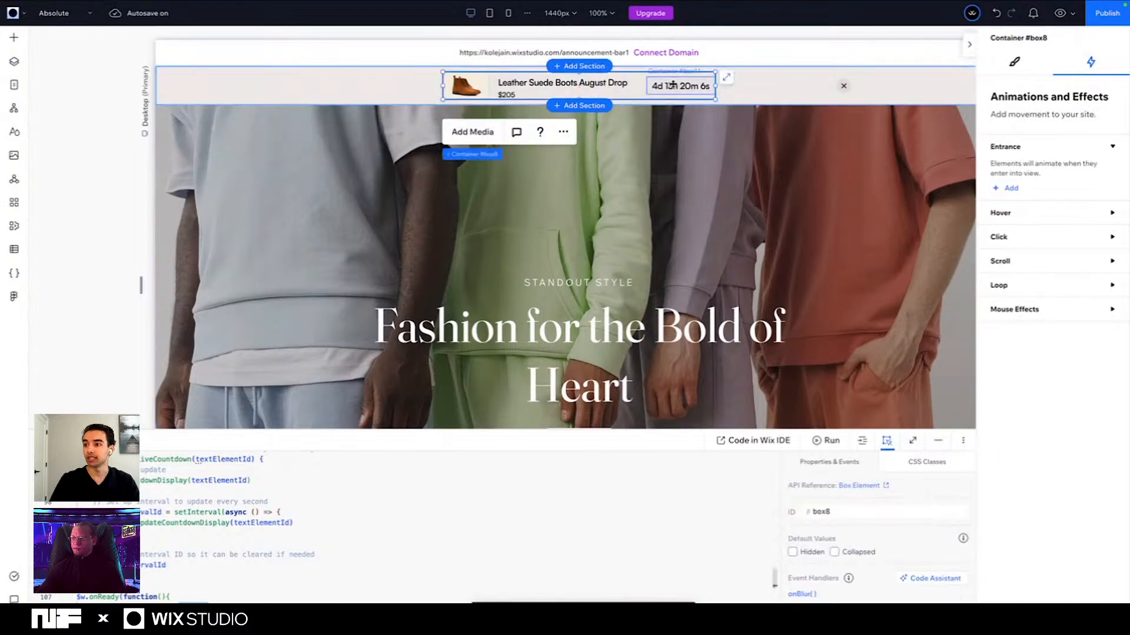
{"action": "left_click", "coordinate": [671, 86]}
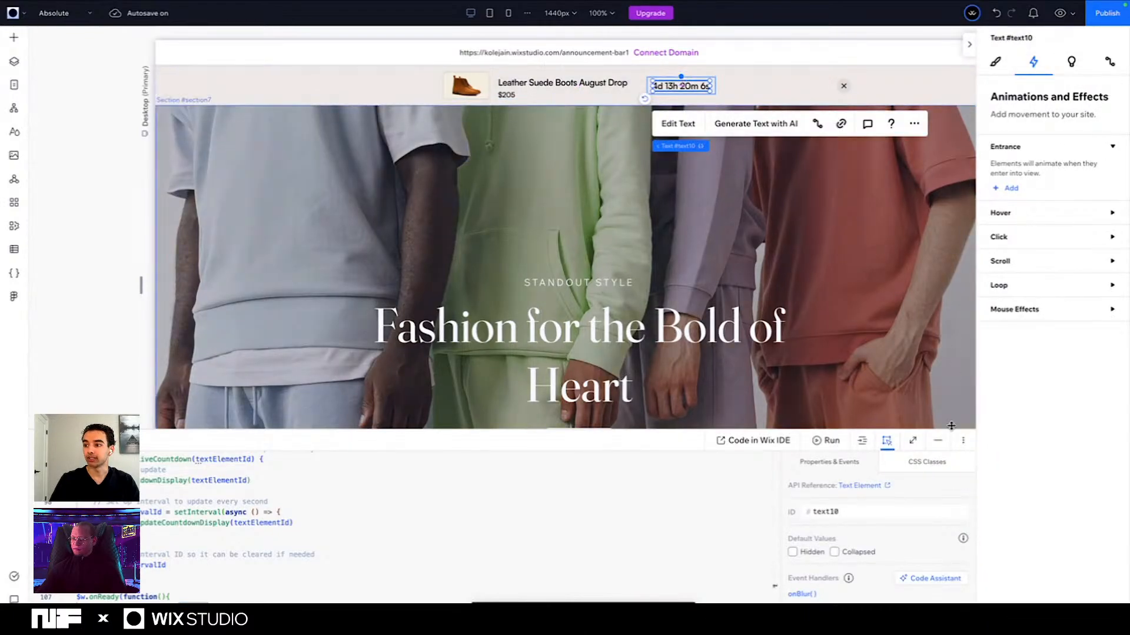
{"action": "double_click", "coordinate": [837, 512]}
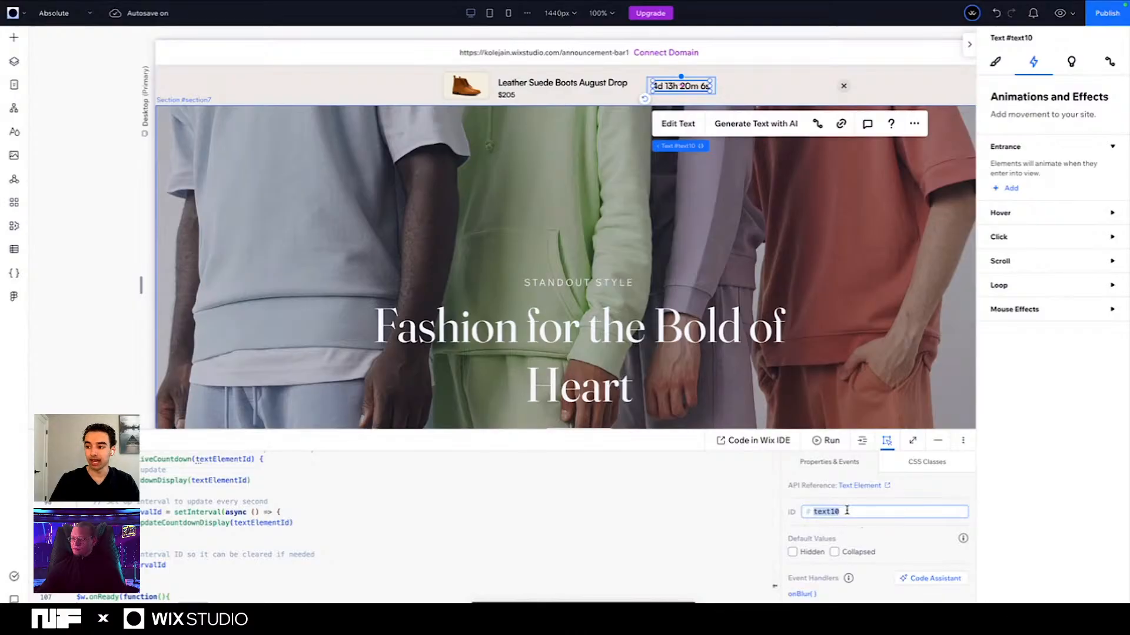
{"action": "left_click", "coordinate": [847, 510]}
{"action": "type", "text": "1"}
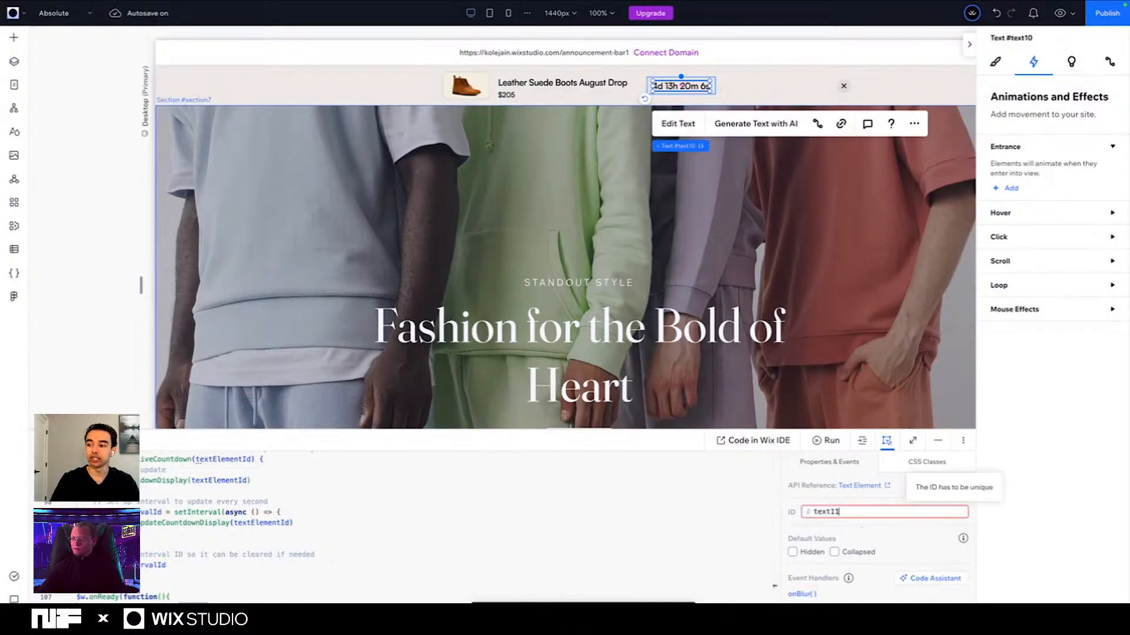
{"action": "key", "text": "BackSpace"}
{"action": "key", "text": "BackSpace"}
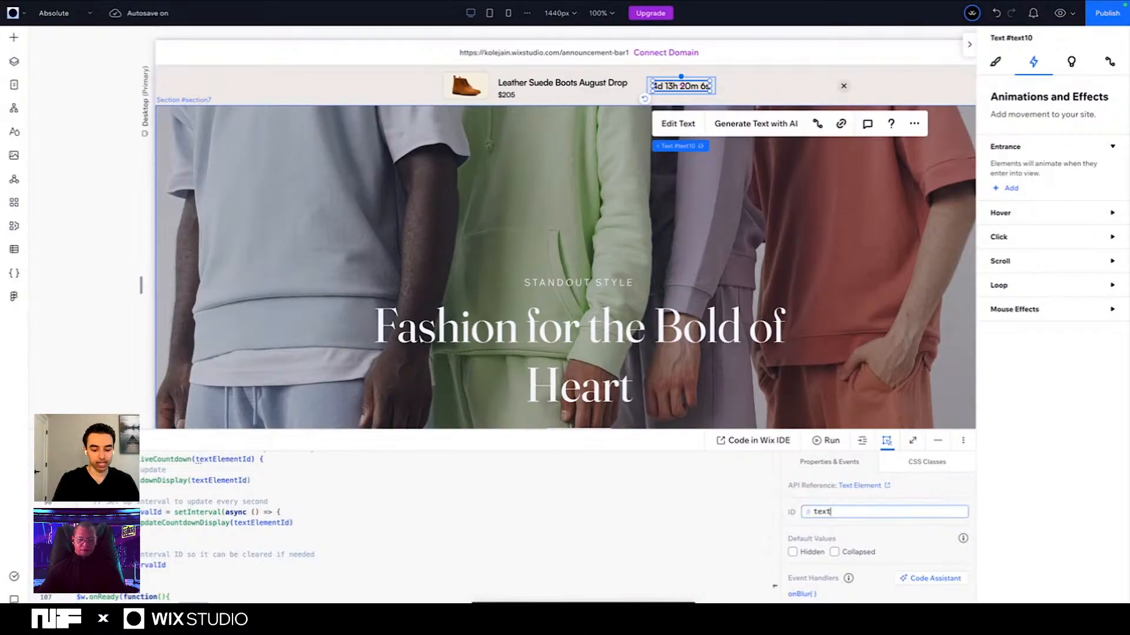
{"action": "type", "text": "001"}
{"action": "key", "text": "BackSpace"}
{"action": "type", "text": "7"}
{"action": "key", "text": "Return"}
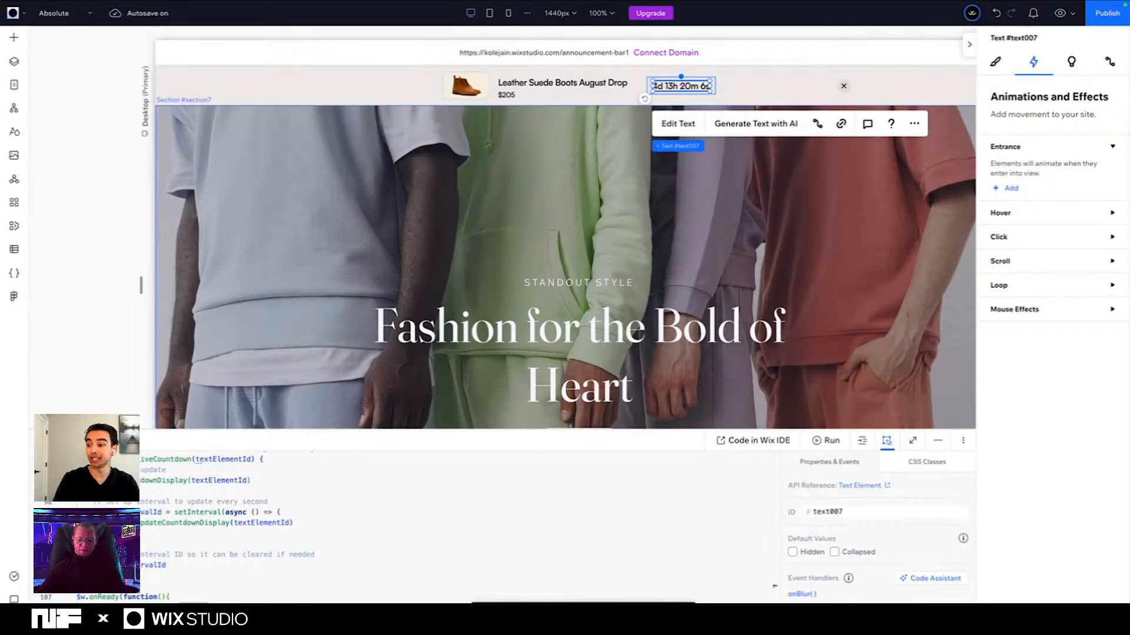
Step: Change the element ID passed to startLiveCountdown in the Absolute page's code to #text007
{"action": "scroll", "coordinate": [211, 535], "scroll_direction": "down", "scroll_amount": 2}
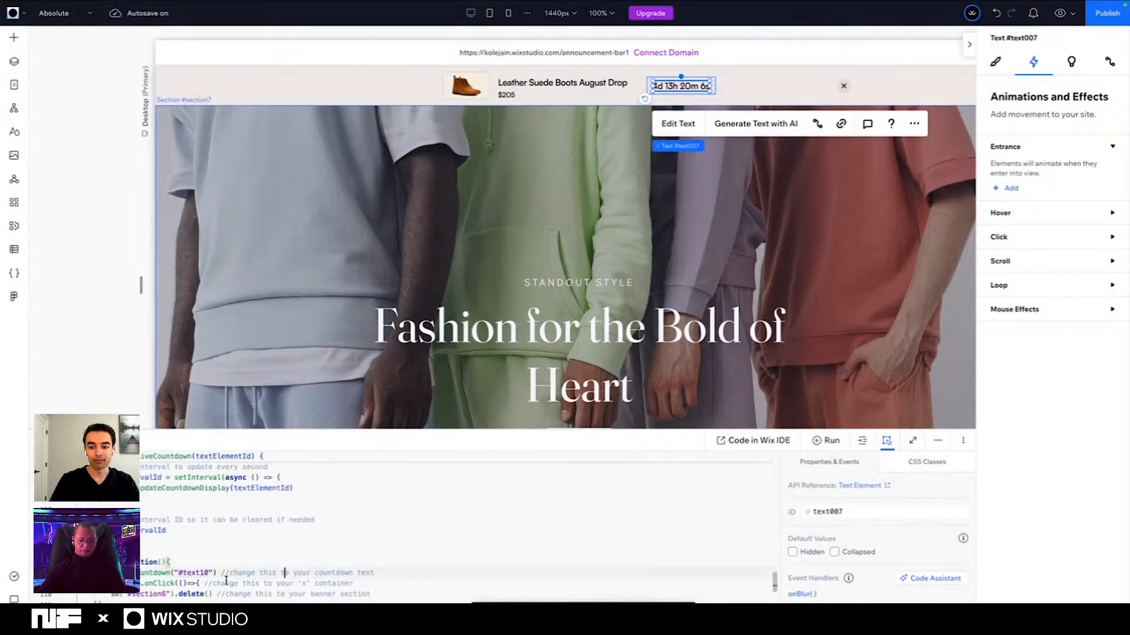
{"action": "double_click", "coordinate": [200, 572]}
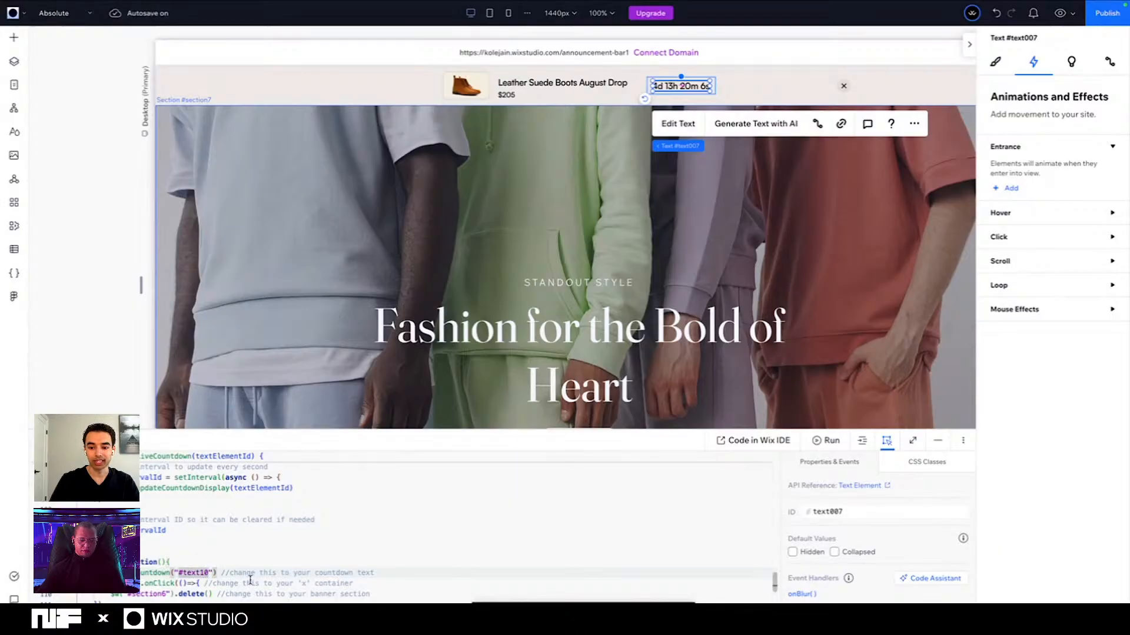
{"action": "type", "text": "text"}
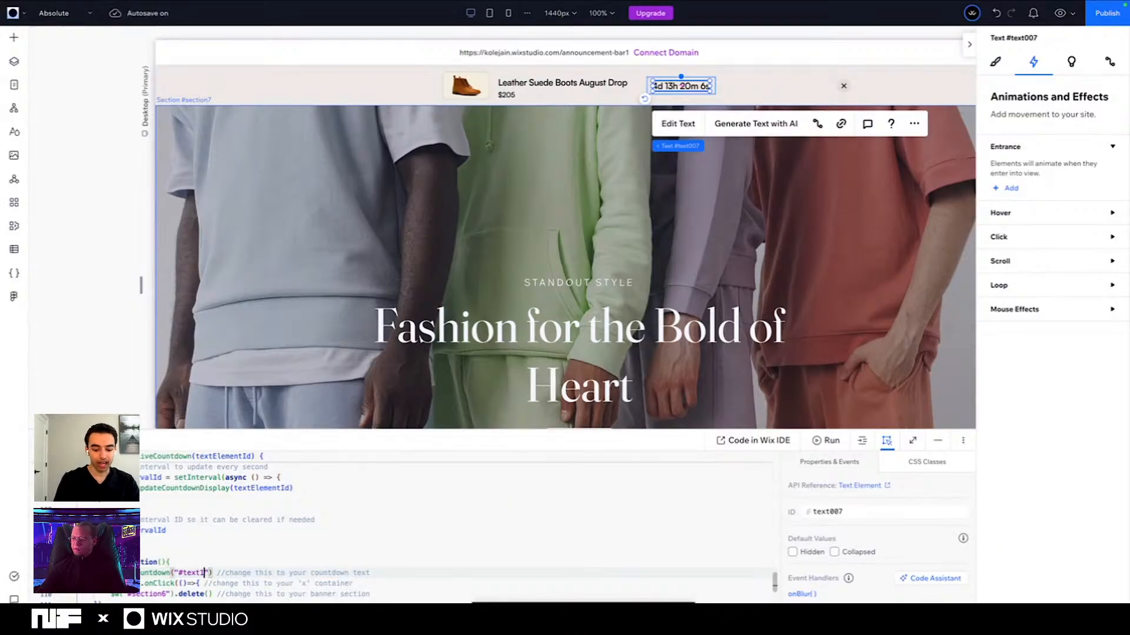
{"action": "type", "text": "007"}
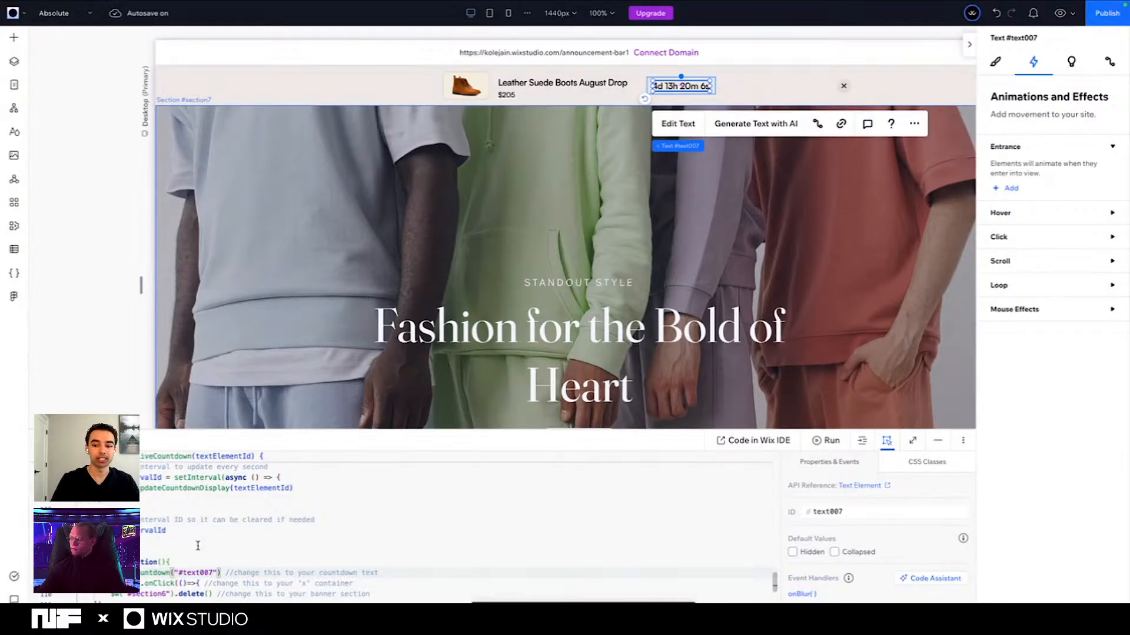
{"action": "left_click", "coordinate": [197, 547]}
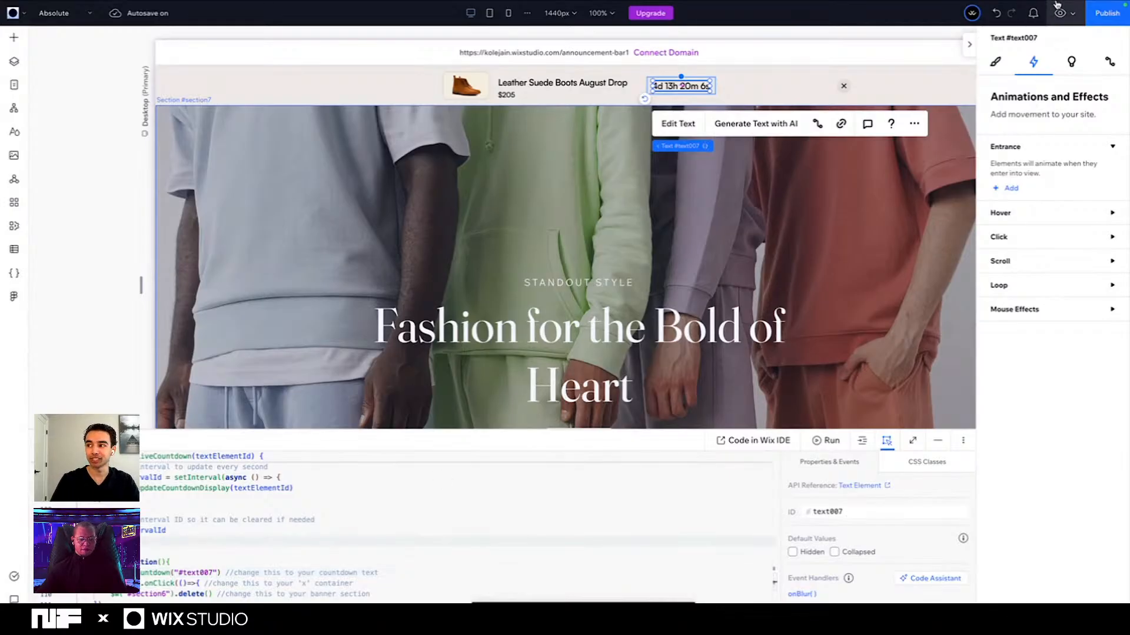
Step: Review the remaining container and section IDs in the onReady code and check the Absolute page's live countdown in preview
{"action": "scroll", "coordinate": [185, 528], "scroll_direction": "down", "scroll_amount": 3}
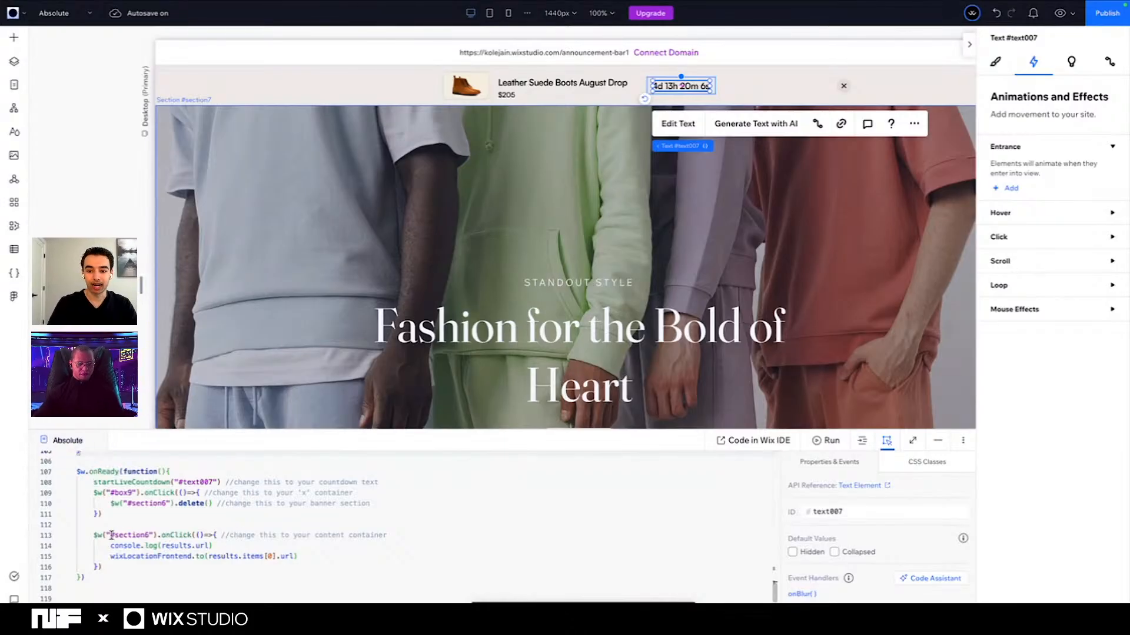
{"action": "left_click_drag", "start_coordinate": [111, 535], "coordinate": [149, 535]}
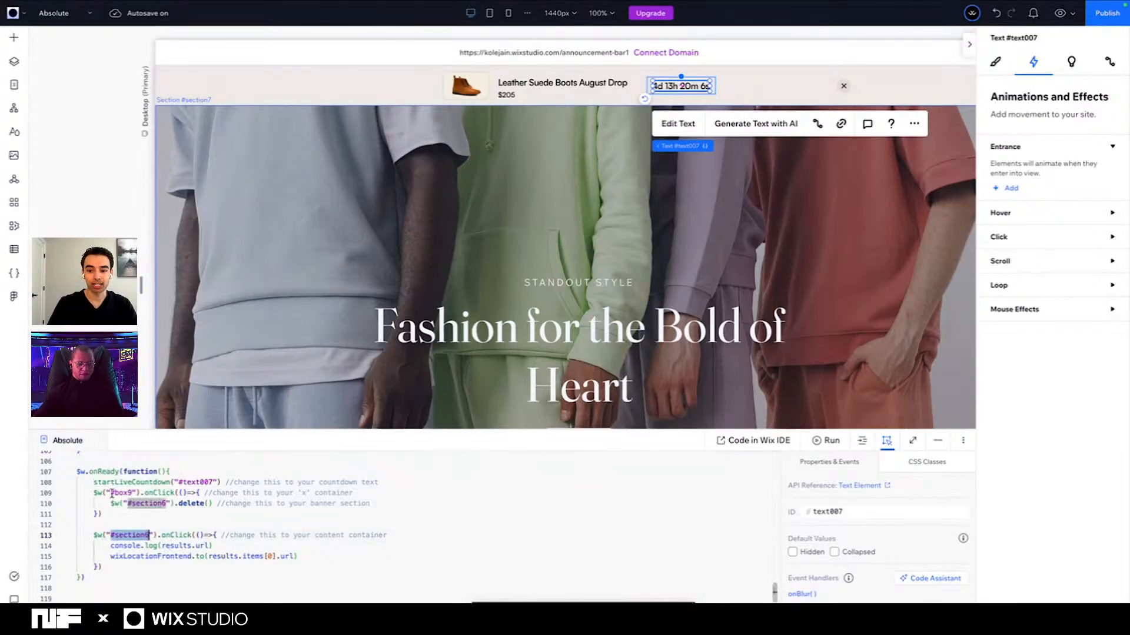
{"action": "left_click_drag", "start_coordinate": [111, 493], "coordinate": [131, 493]}
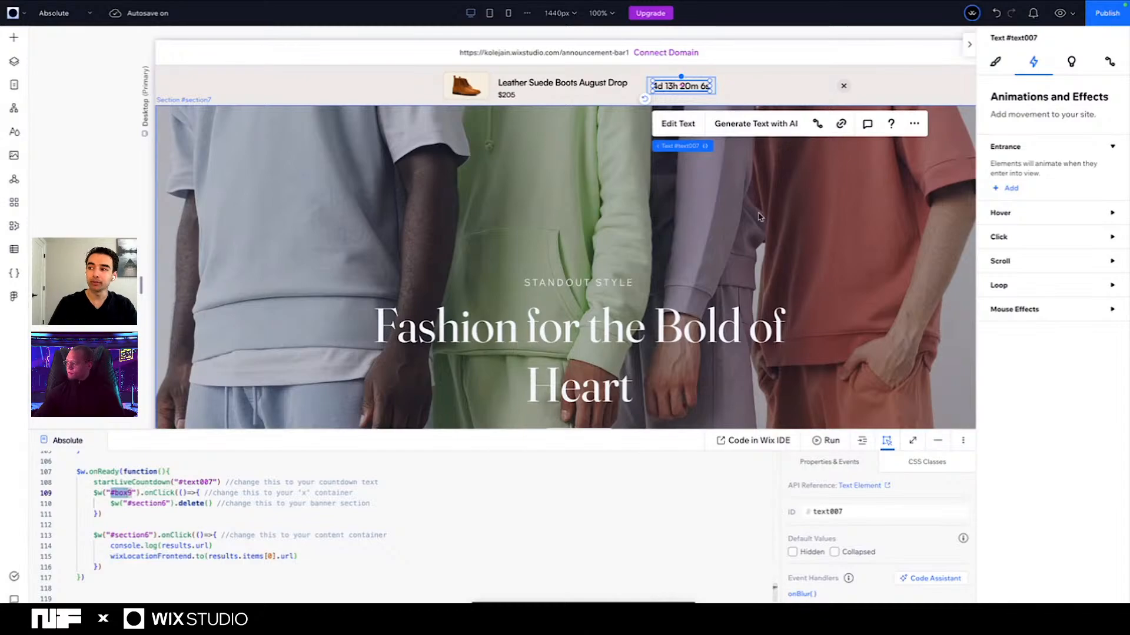
{"action": "left_click", "coordinate": [1061, 13]}
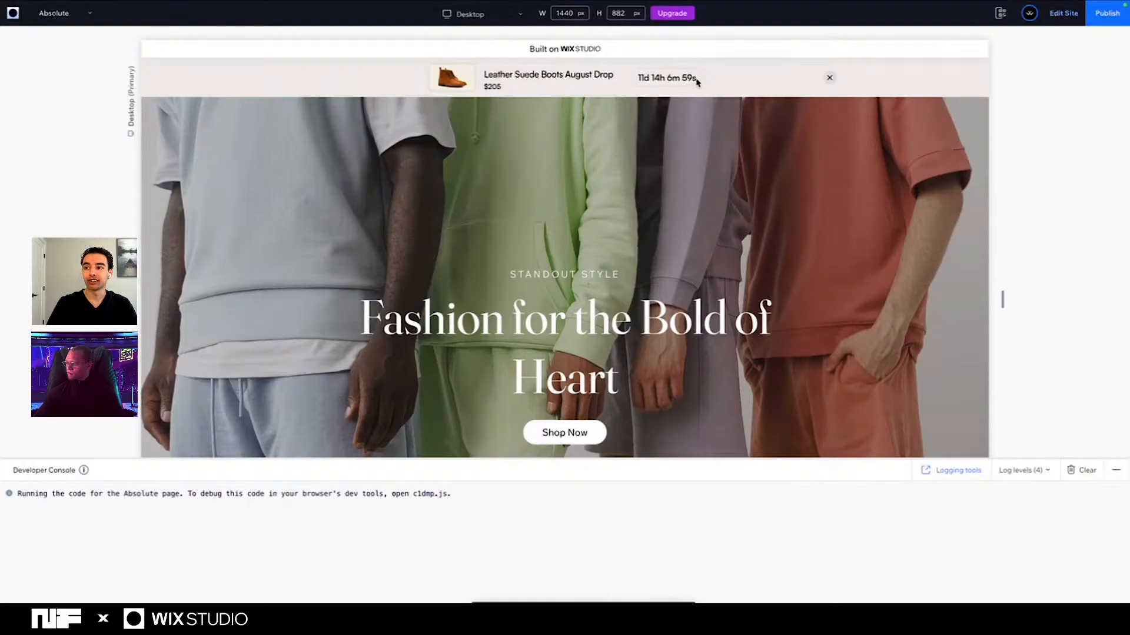
{"action": "left_click", "coordinate": [885, 461]}
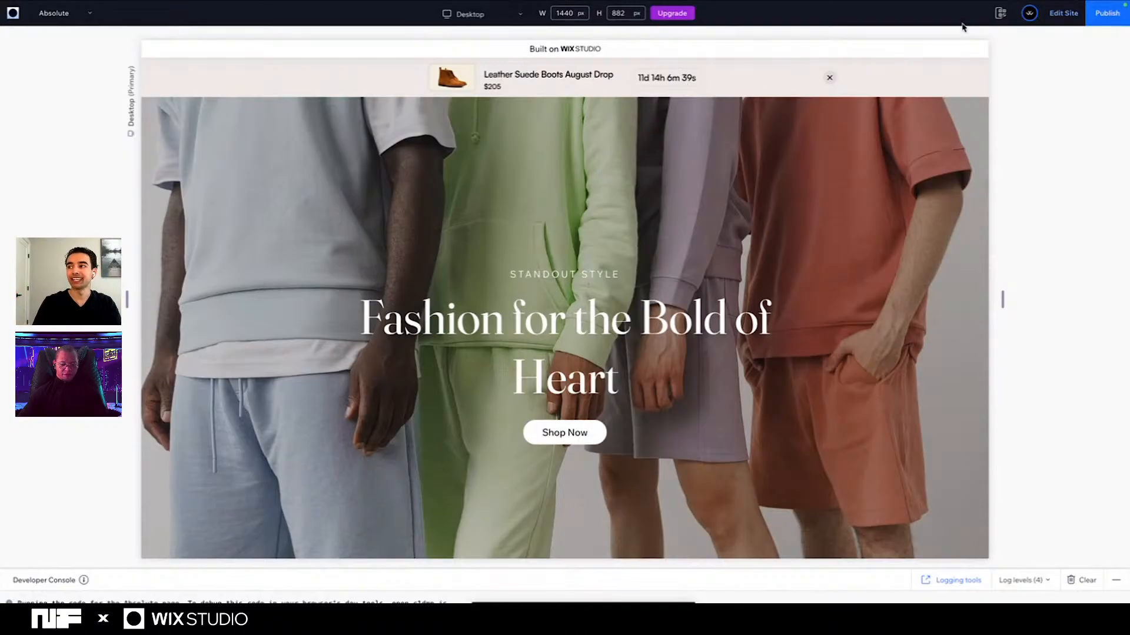
{"action": "left_click", "coordinate": [1072, 14]}
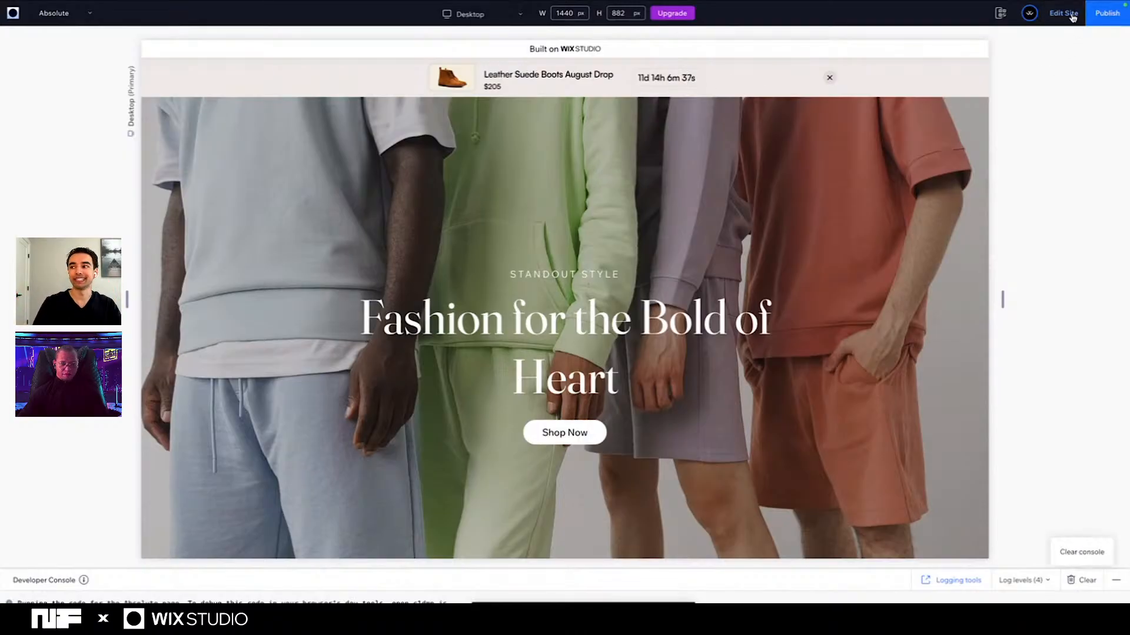
Step: Set the banner countdown text's width to Max content
{"action": "left_click", "coordinate": [996, 61]}
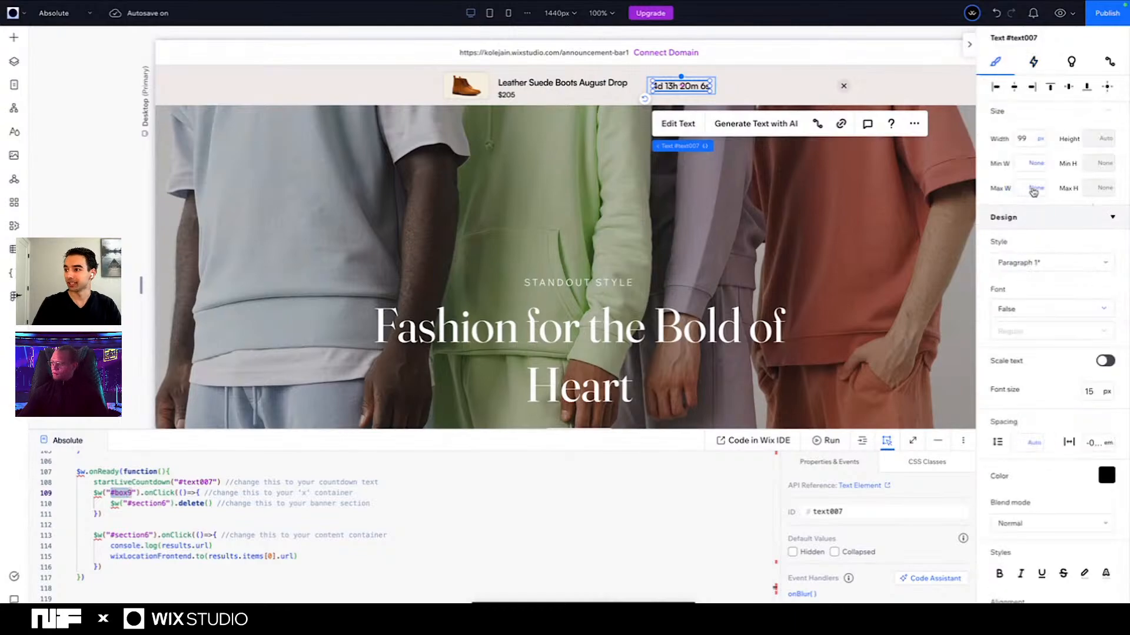
{"action": "left_click", "coordinate": [1039, 139]}
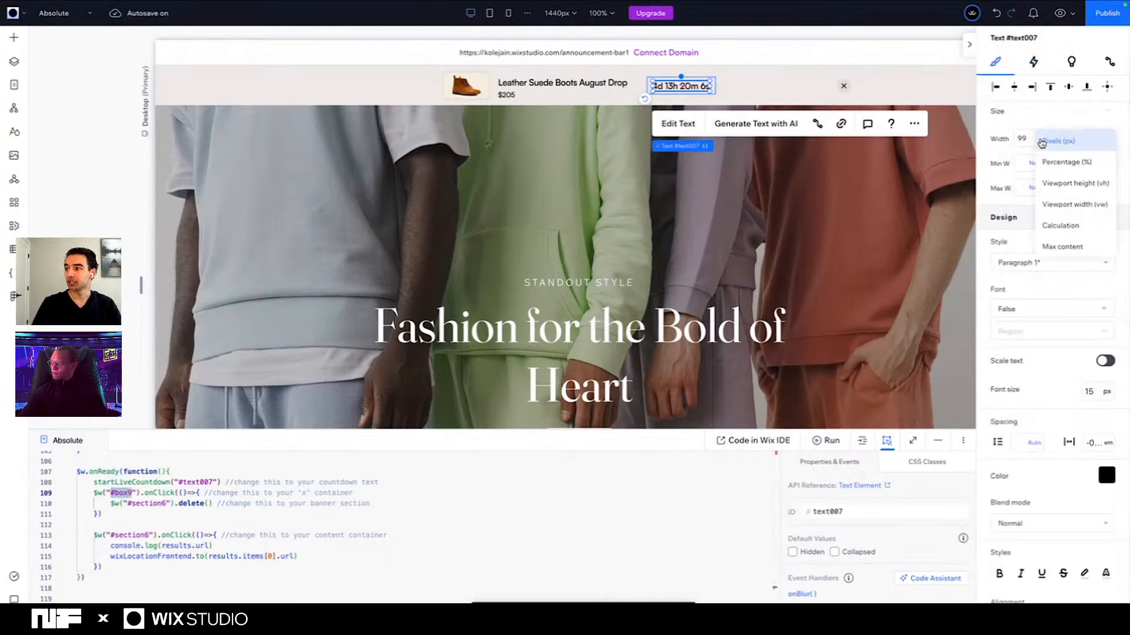
{"action": "left_click", "coordinate": [1056, 253]}
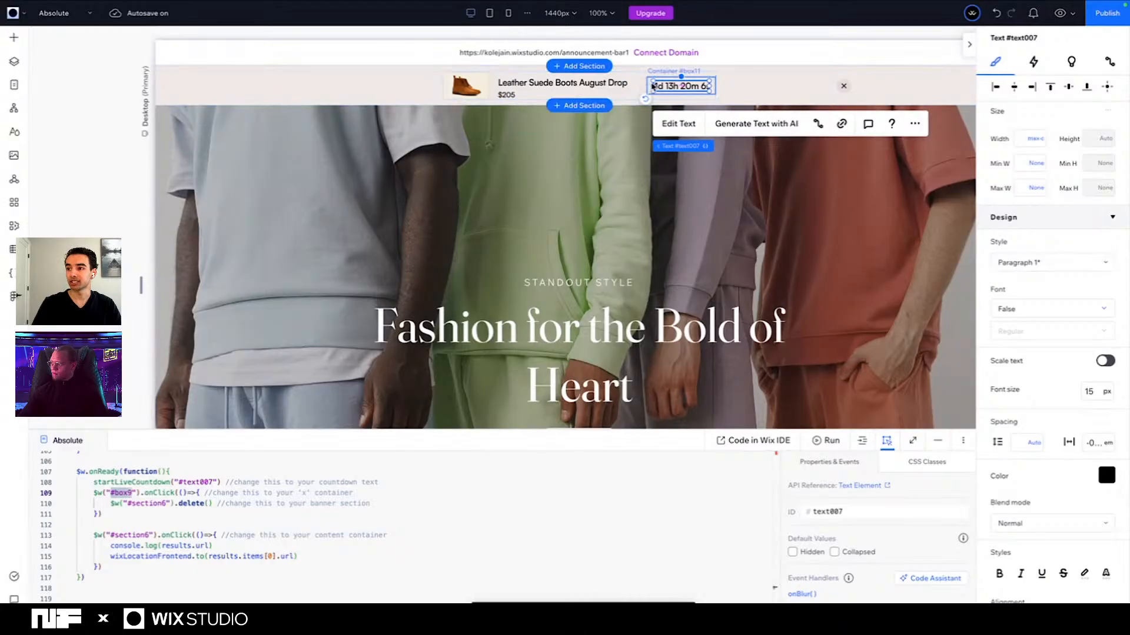
Step: Preview the Absolute page, narrow it to tablet width, test the banner's close button, and return to editing
{"action": "left_click", "coordinate": [1059, 13]}
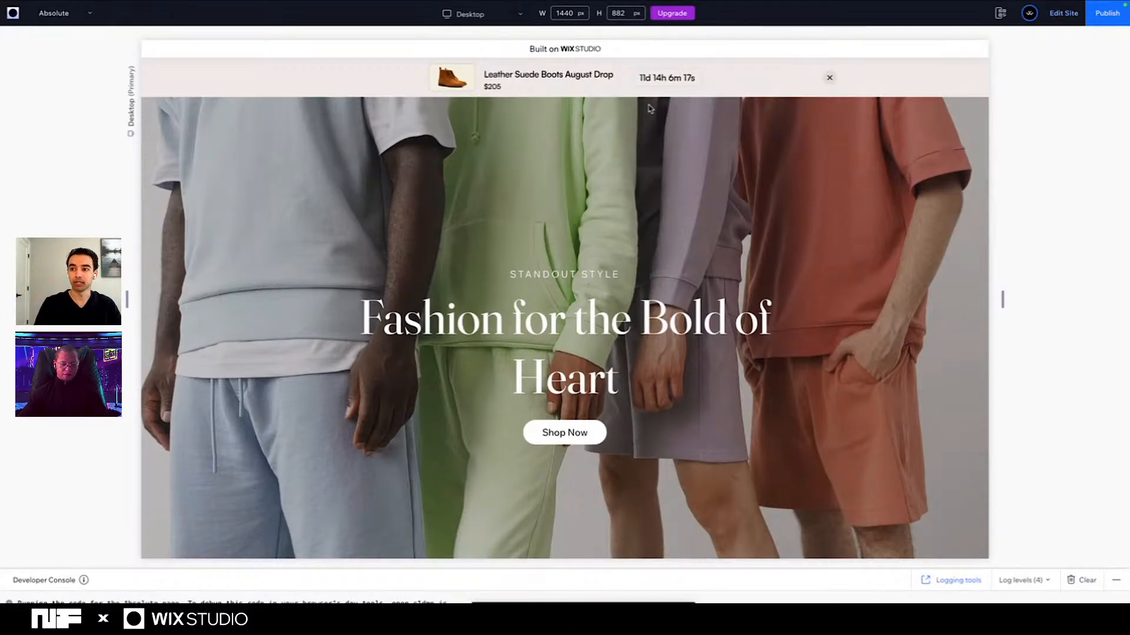
{"action": "left_click_drag", "start_coordinate": [128, 300], "coordinate": [348, 318]}
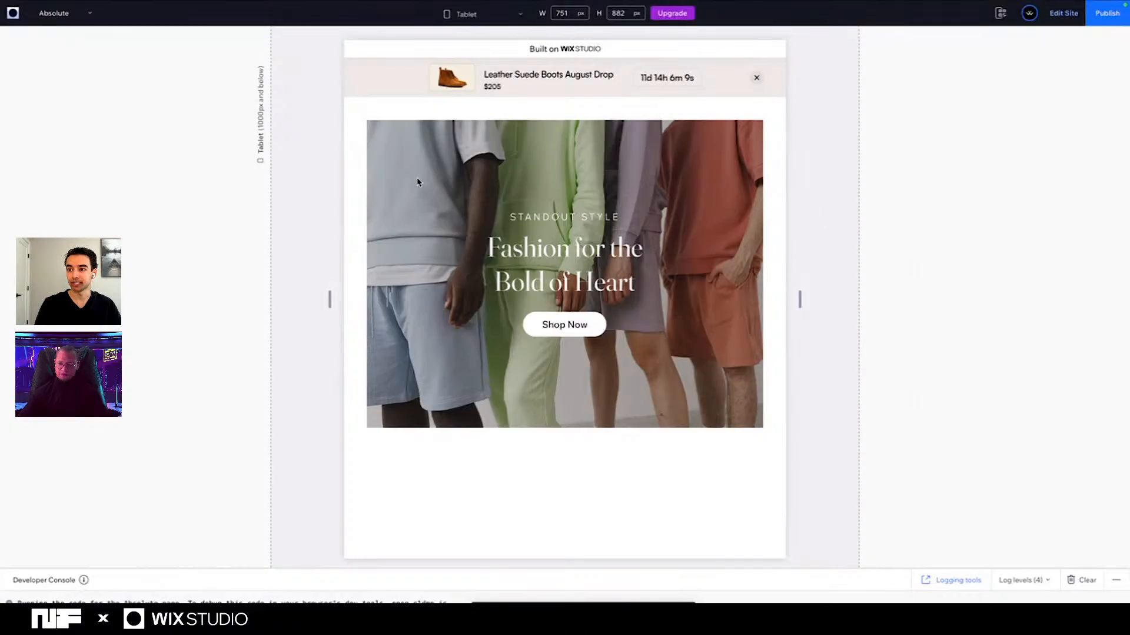
{"action": "left_click", "coordinate": [757, 80]}
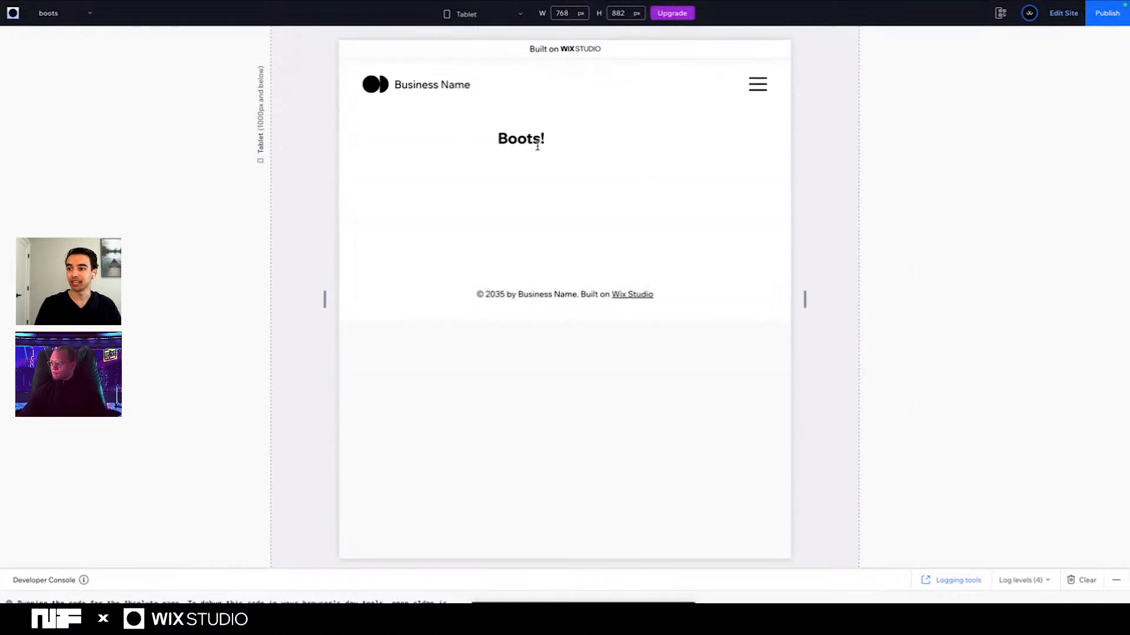
{"action": "left_click", "coordinate": [1054, 16]}
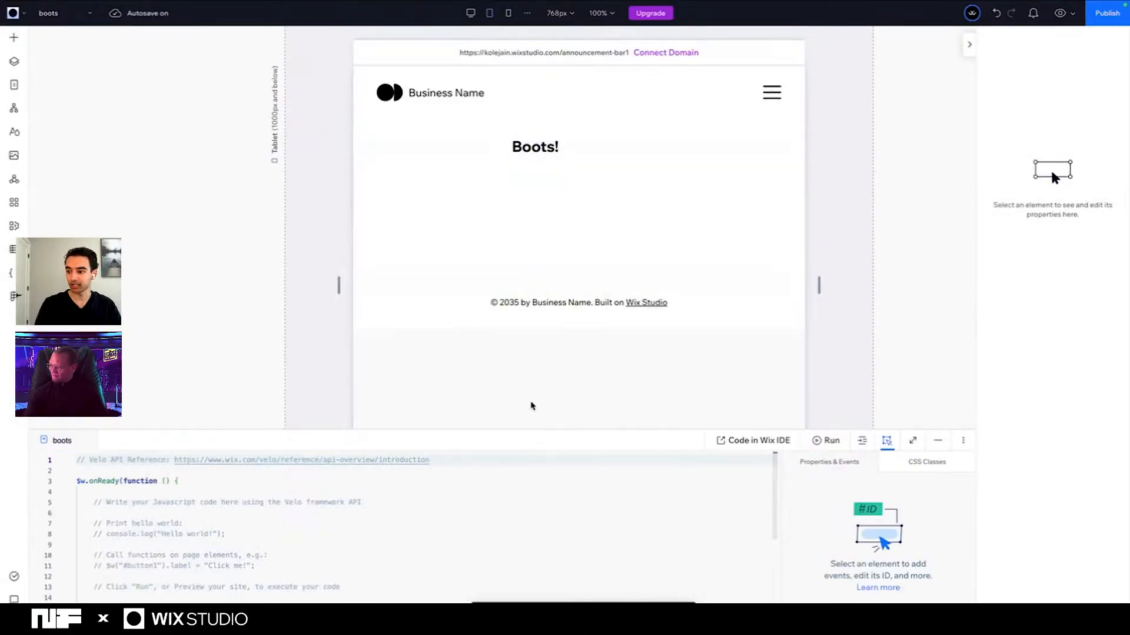
Step: On the Final page, identify the banner's content container and change the second onClick handler's ID in the code to #box8
{"action": "left_click", "coordinate": [59, 17]}
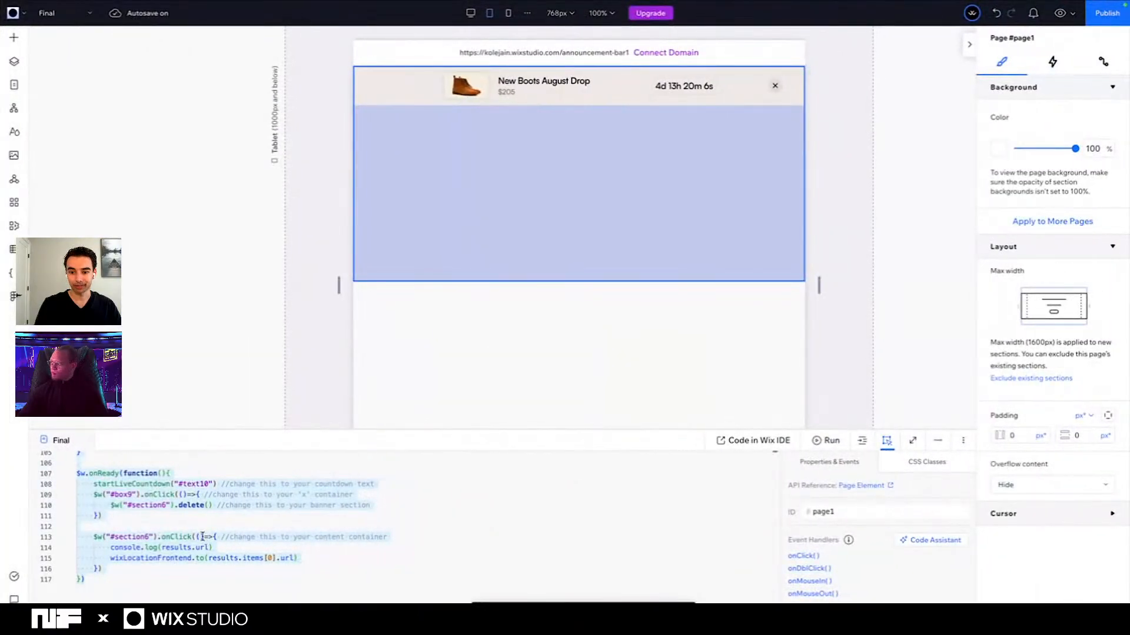
{"action": "left_click", "coordinate": [299, 547]}
{"action": "scroll", "coordinate": [298, 547], "scroll_direction": "up", "scroll_amount": 1}
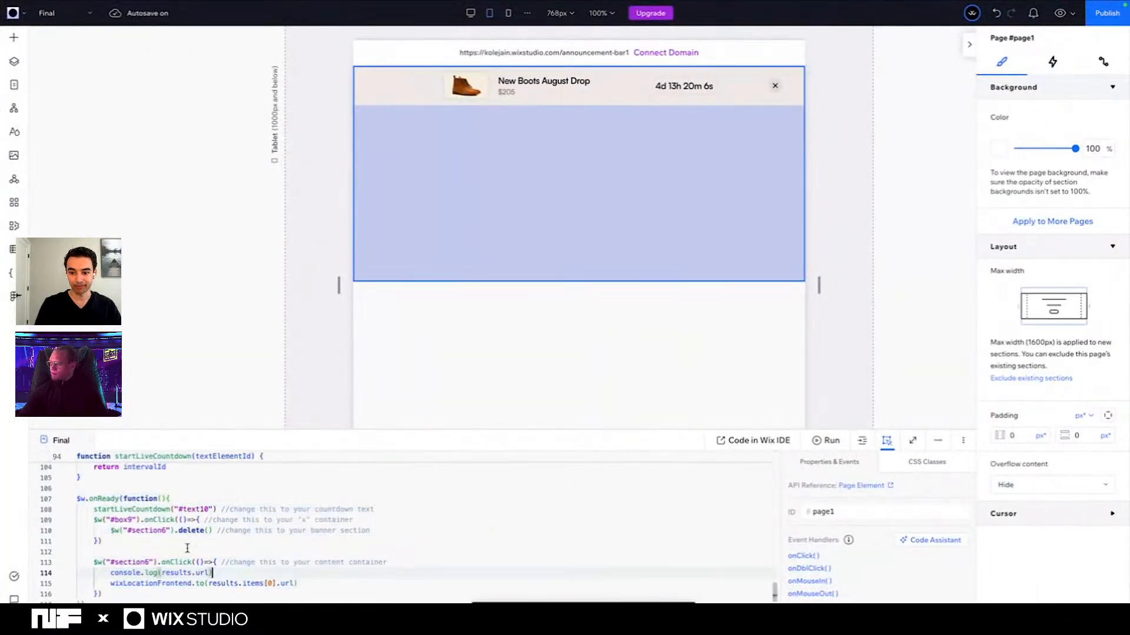
{"action": "left_click", "coordinate": [550, 96]}
{"action": "left_click", "coordinate": [550, 94]}
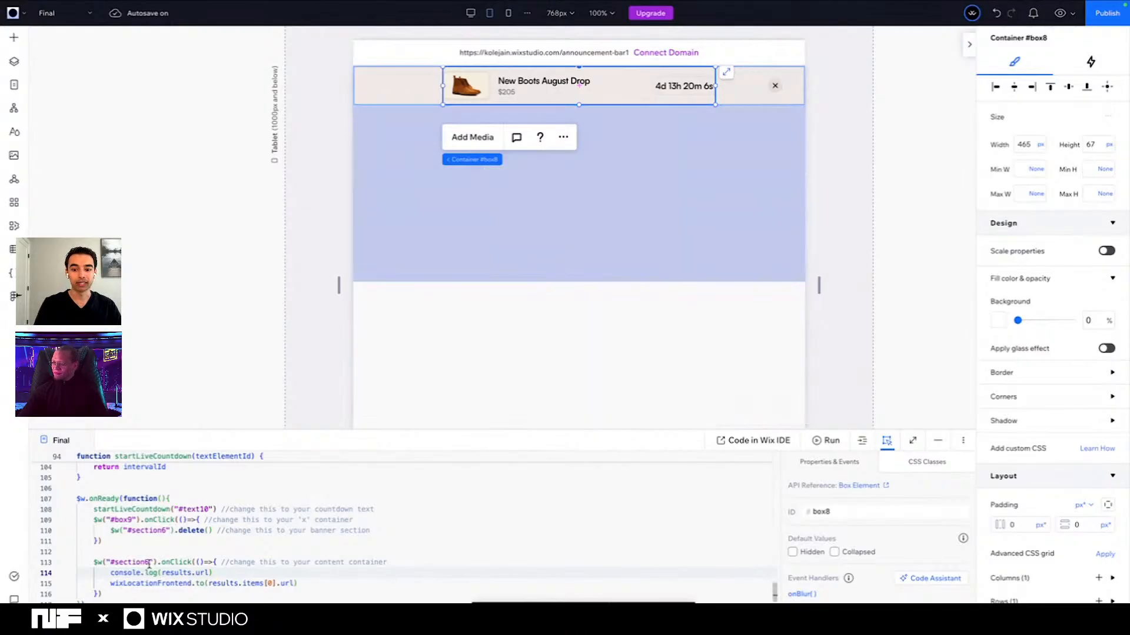
{"action": "scroll", "coordinate": [149, 564], "scroll_direction": "up", "scroll_amount": 1}
{"action": "double_click", "coordinate": [124, 570]}
{"action": "type", "text": "b"}
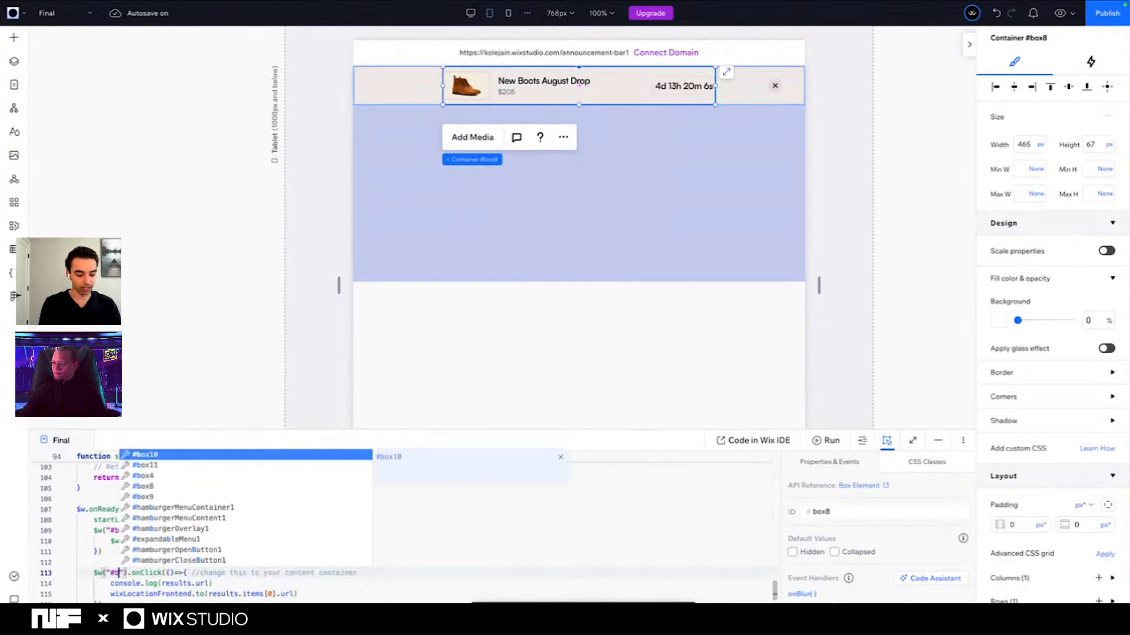
{"action": "type", "text": "ox8"}
{"action": "left_click", "coordinate": [356, 552]}
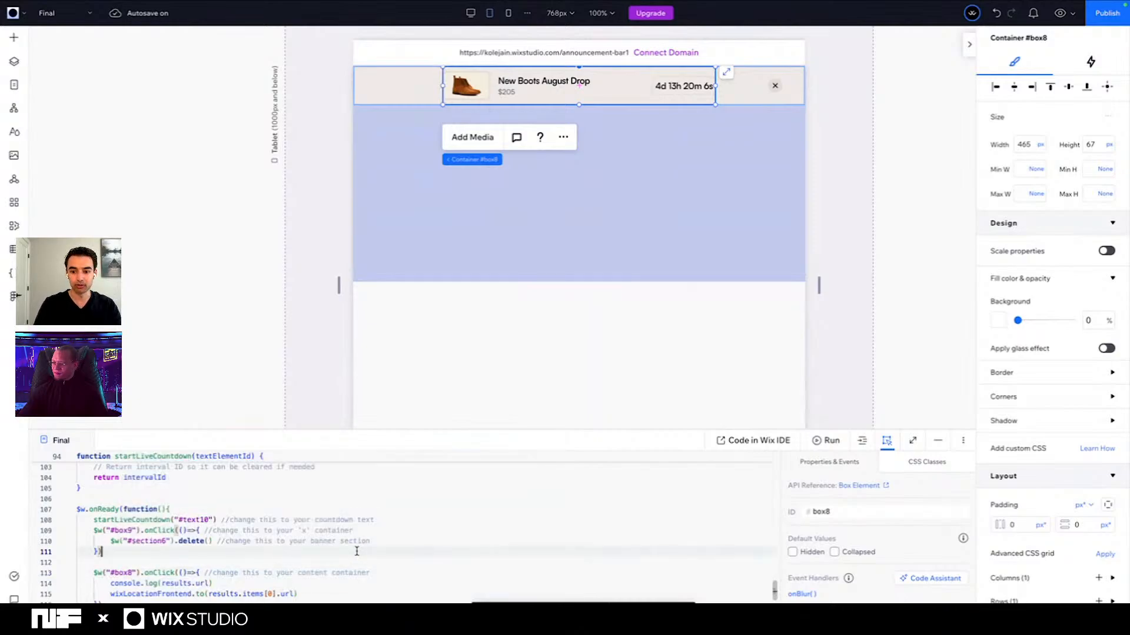
Step: Preview the Final page and test both the banner's product link and its close button
{"action": "left_click", "coordinate": [1059, 13]}
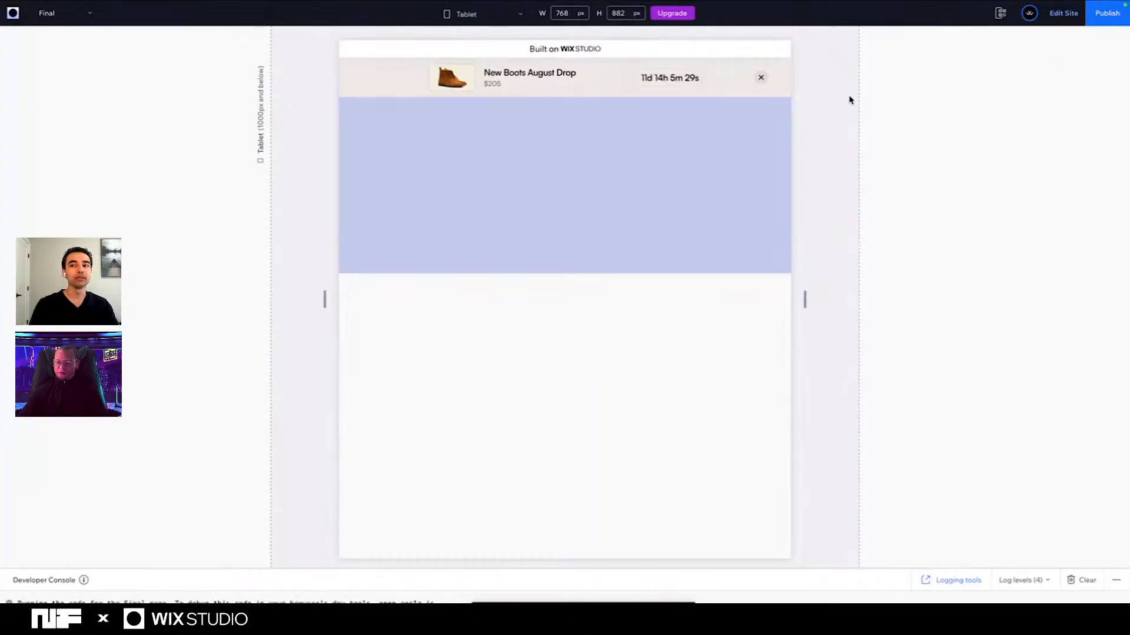
{"action": "left_click", "coordinate": [608, 81]}
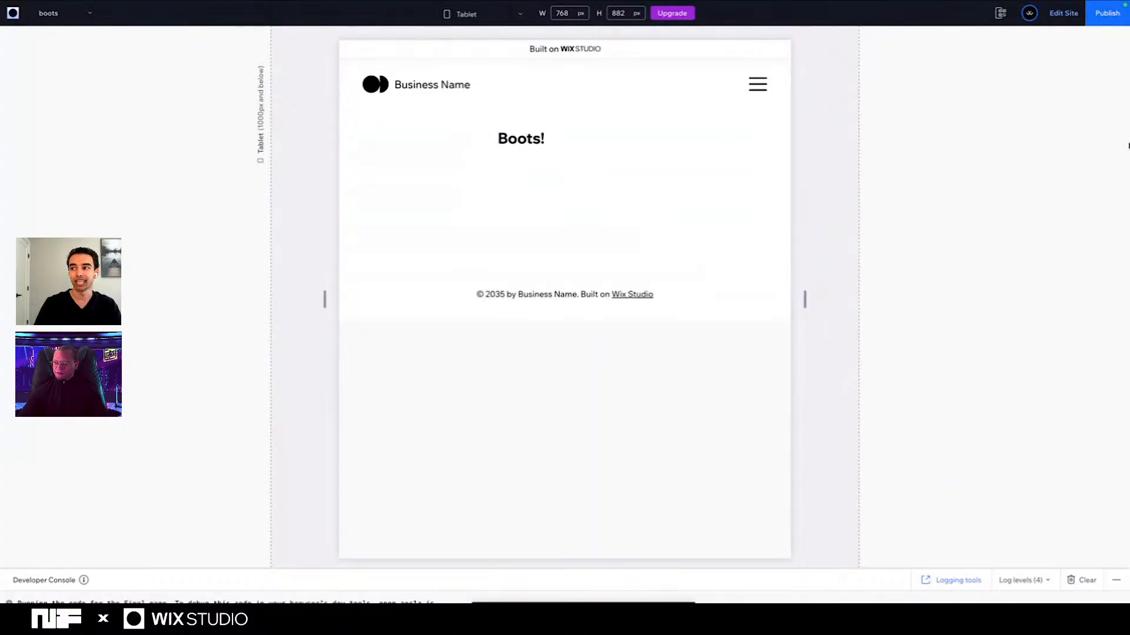
{"action": "left_click", "coordinate": [90, 14]}
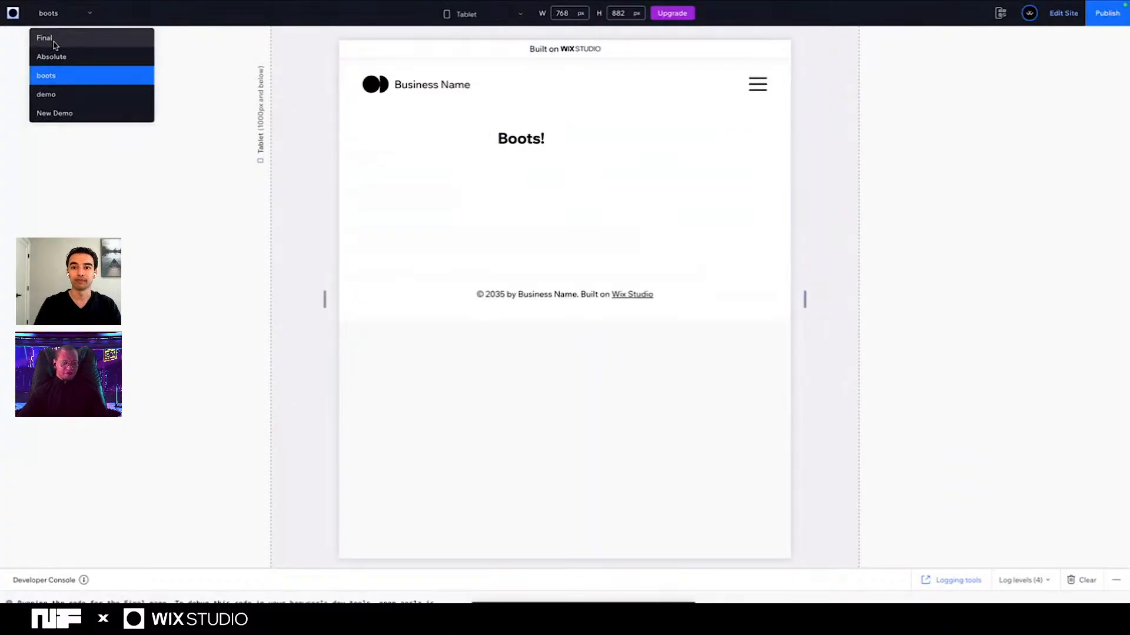
{"action": "left_click", "coordinate": [55, 40]}
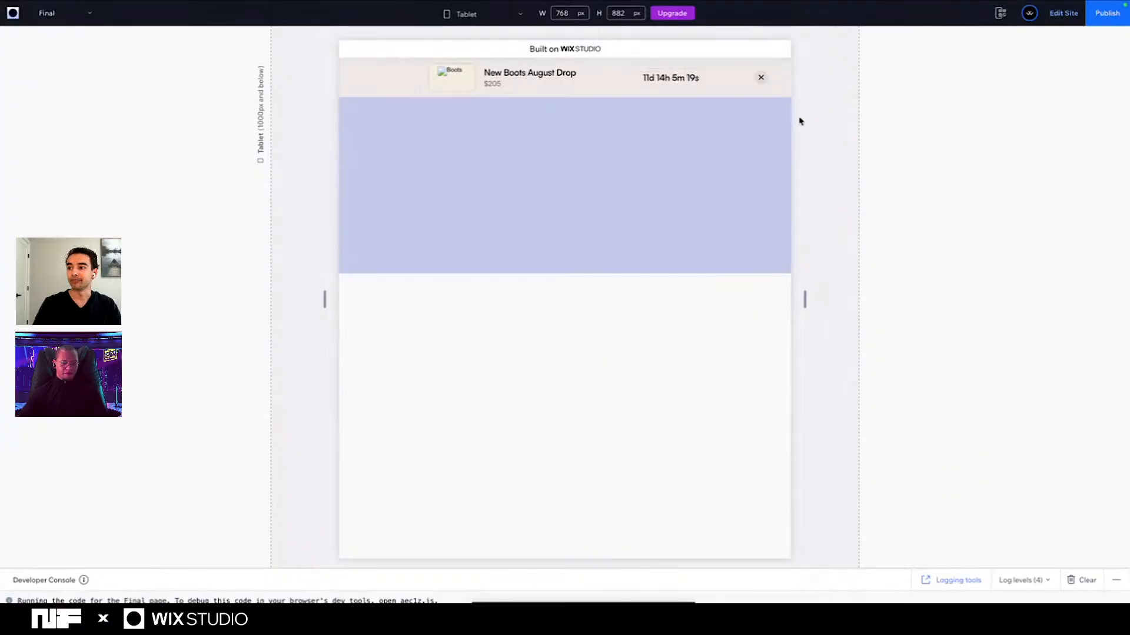
{"action": "left_click", "coordinate": [761, 79]}
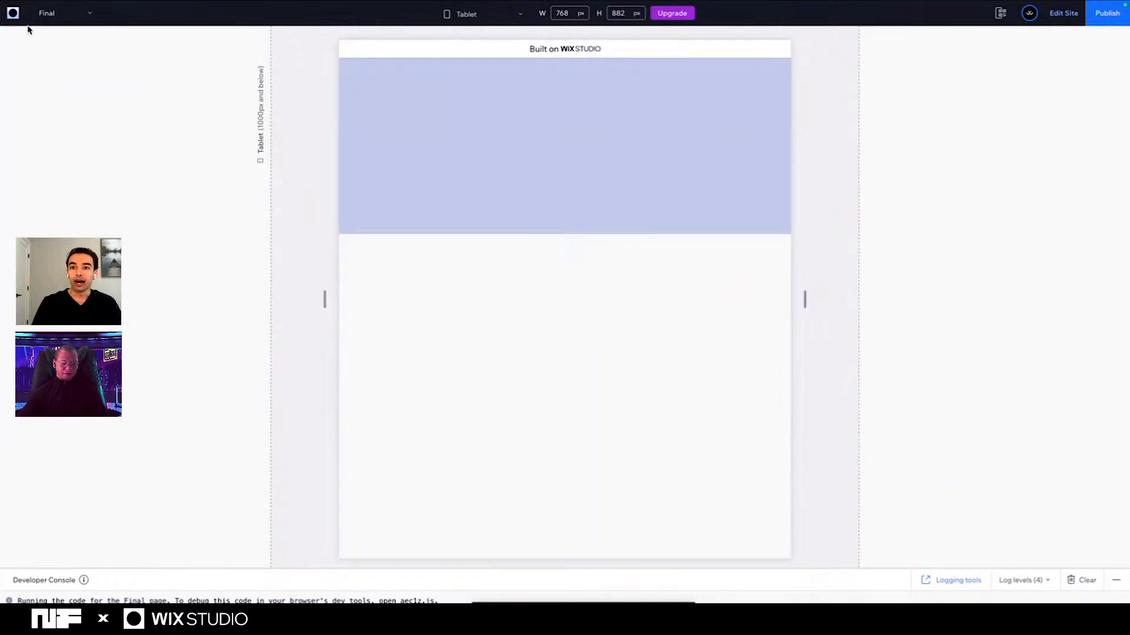
Step: Preview the New Demo and Absolute pages, widen the Absolute preview to 1554 px, and return to editing
{"action": "left_click", "coordinate": [61, 14]}
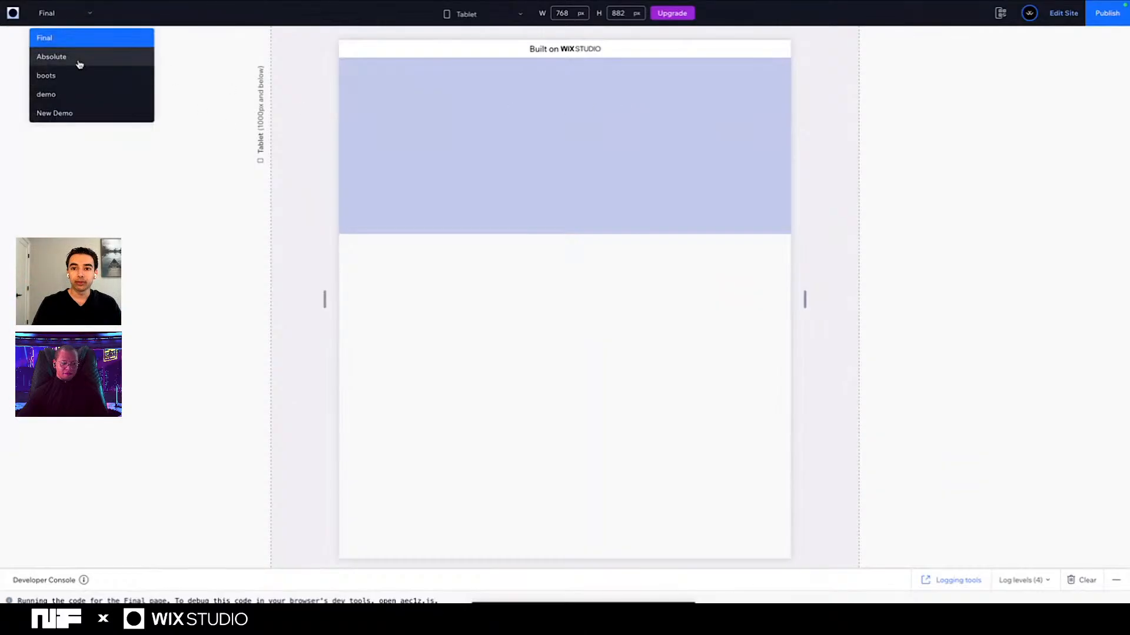
{"action": "left_click", "coordinate": [76, 111]}
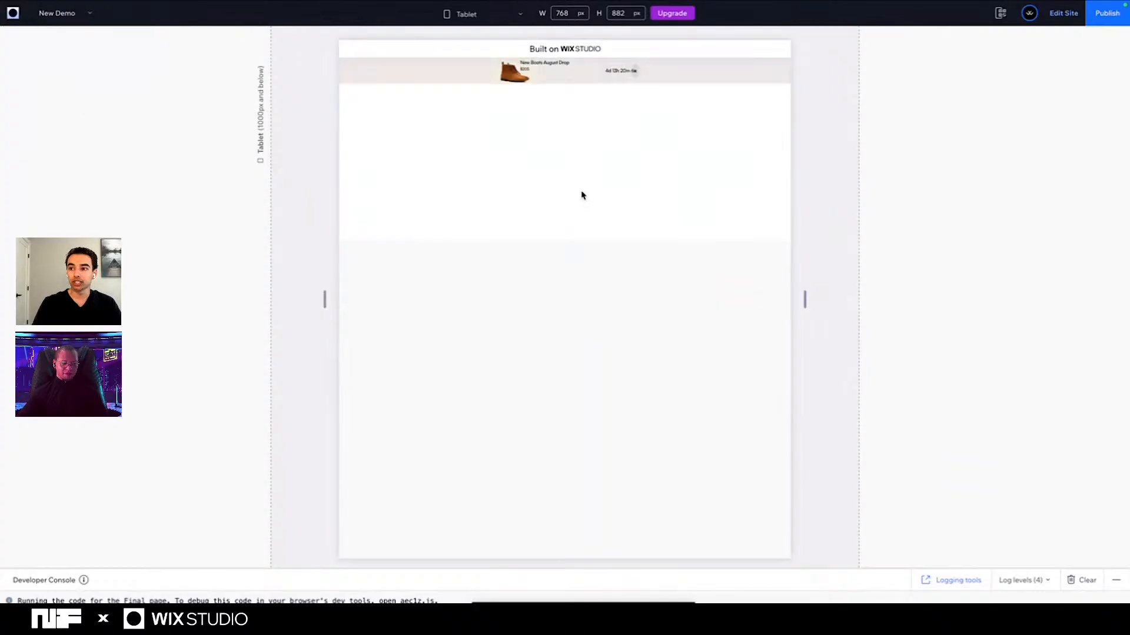
{"action": "left_click", "coordinate": [59, 14]}
{"action": "left_click", "coordinate": [62, 56]}
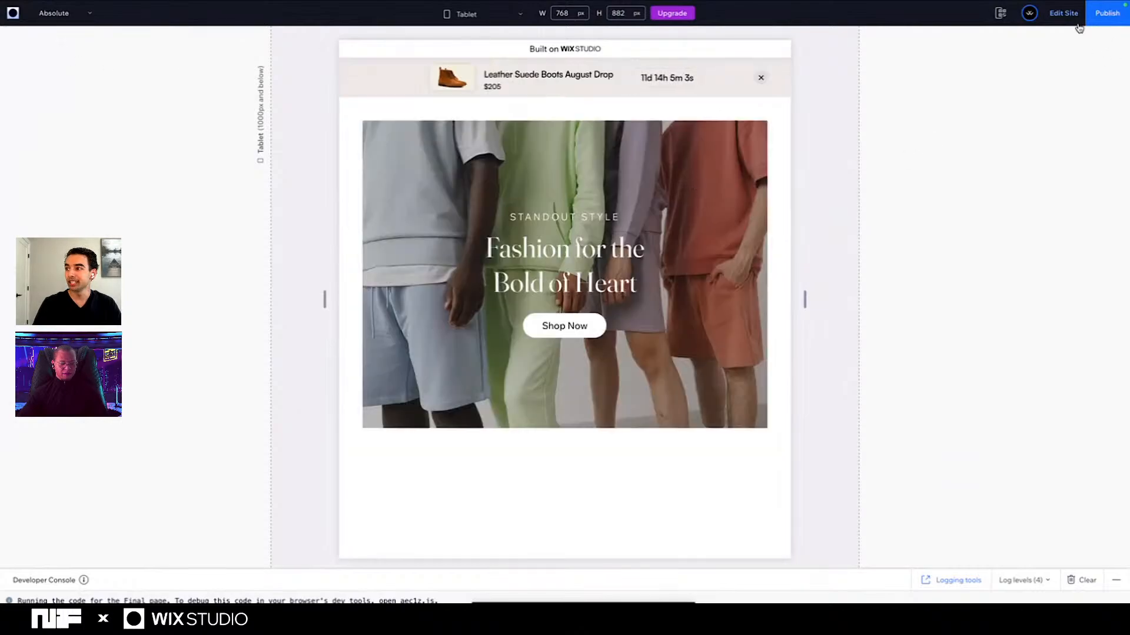
{"action": "left_click_drag", "start_coordinate": [806, 309], "coordinate": [1035, 301]}
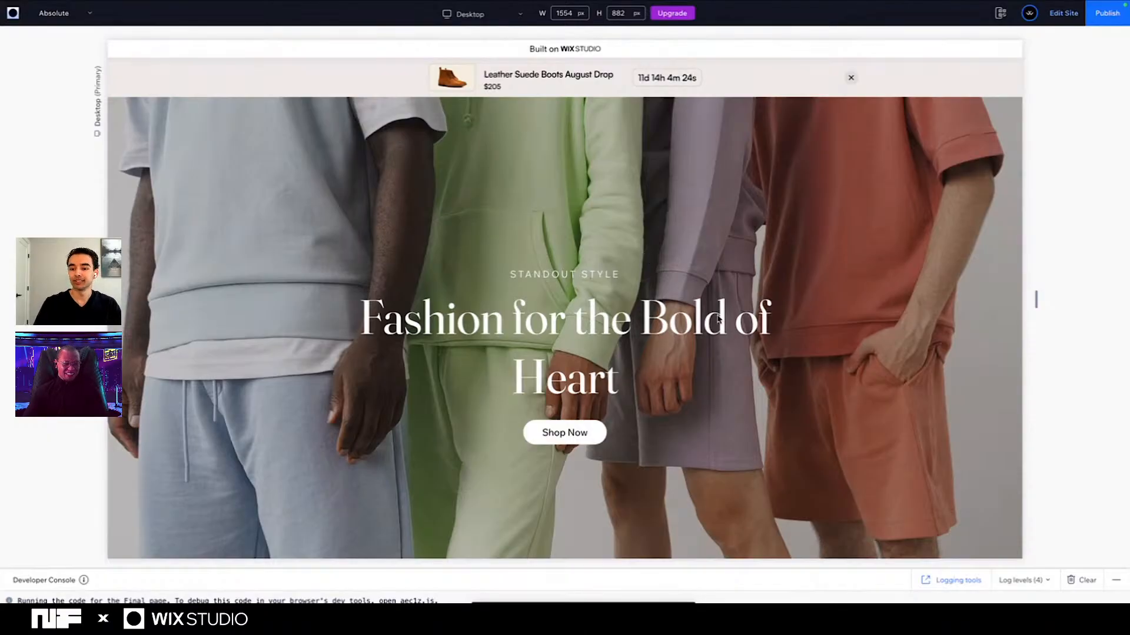
{"action": "left_click", "coordinate": [1062, 15]}
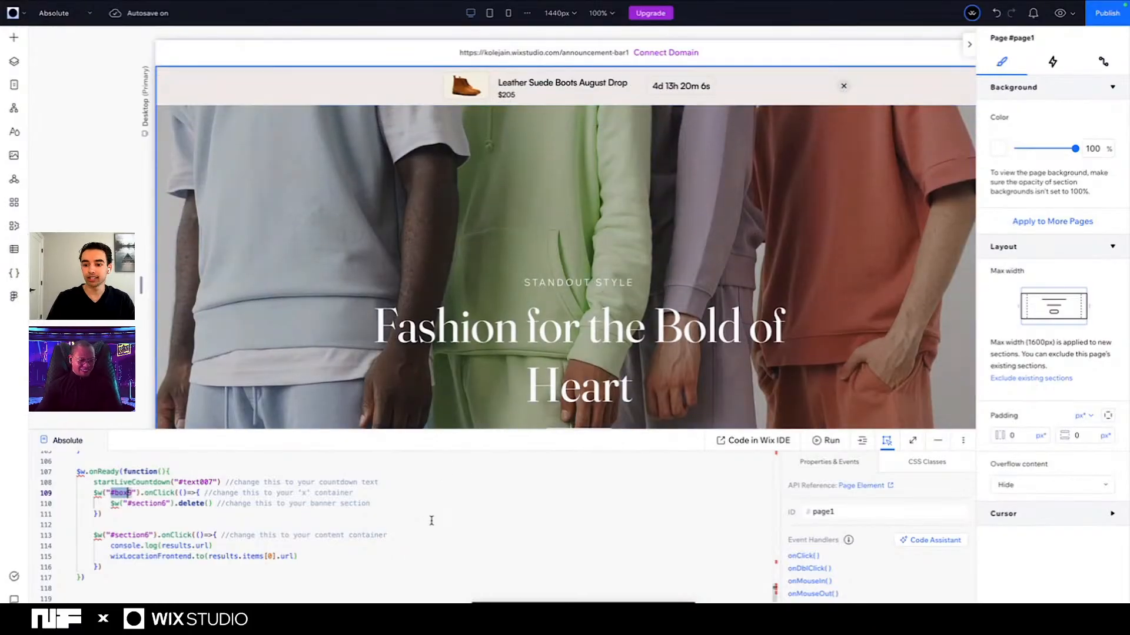
Step: Replace the delete call on #section6 in the Absolute page's close handler with collapse
{"action": "left_click", "coordinate": [202, 513]}
{"action": "left_click_drag", "start_coordinate": [205, 508], "coordinate": [178, 508]}
{"action": "type", "text": "e"}
{"action": "key", "text": "BackSpace"}
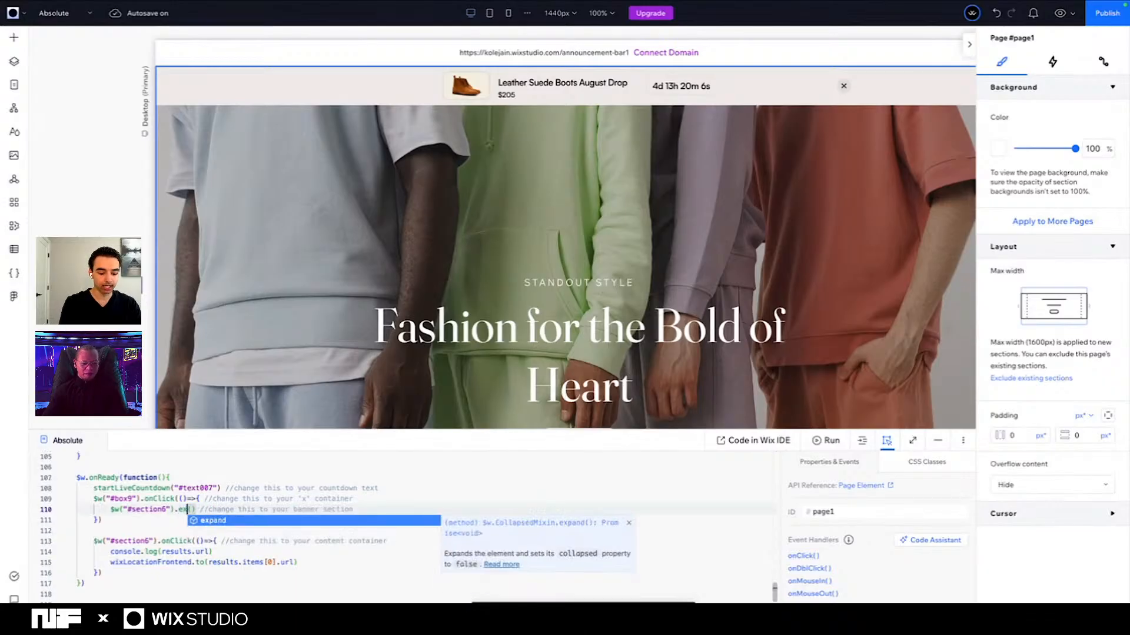
{"action": "type", "text": "collaps"}
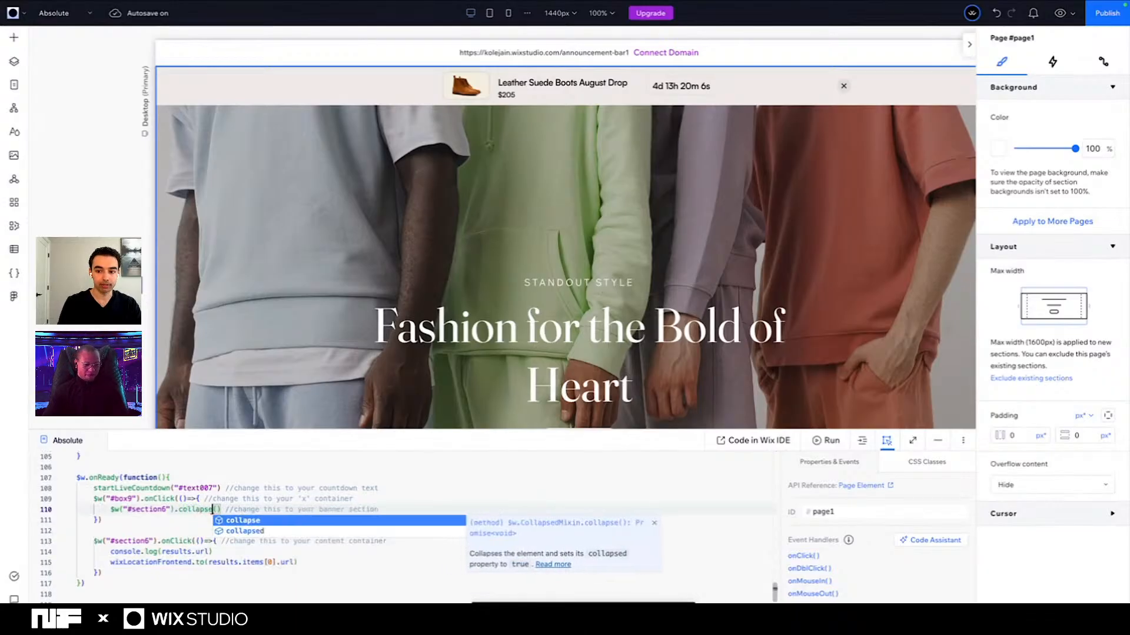
Step: Complete the collapse call on #section6, preview the Absolute page to test the banner's close button, and return to editing
{"action": "key", "text": "Return"}
{"action": "key", "text": "Down"}
{"action": "key", "text": "Down"}
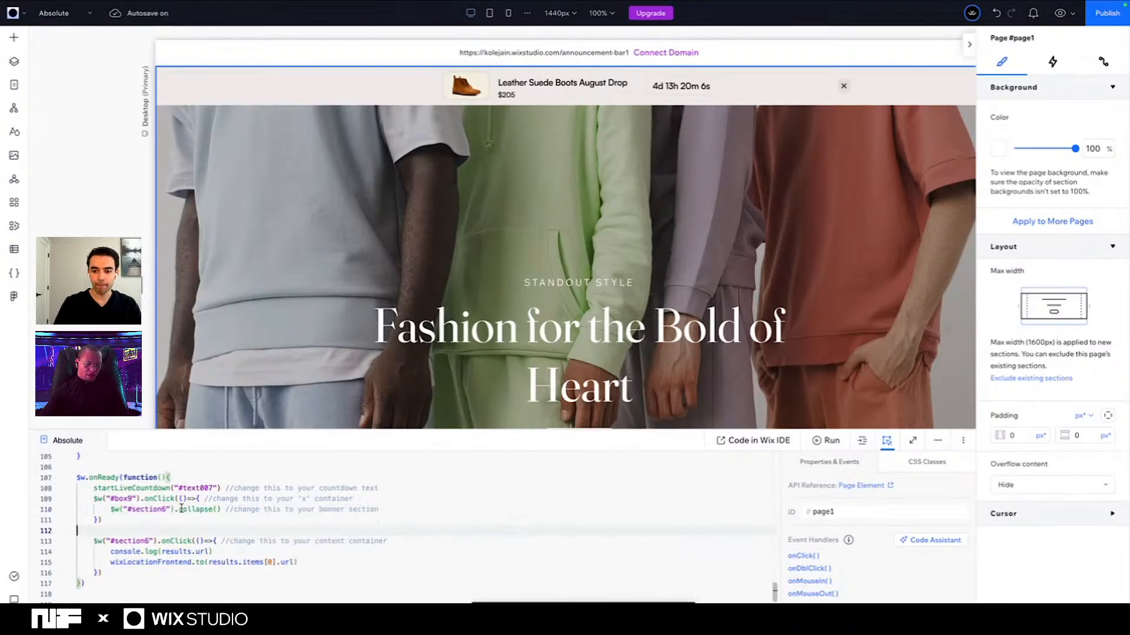
{"action": "mouse_move", "coordinate": [181, 508]}
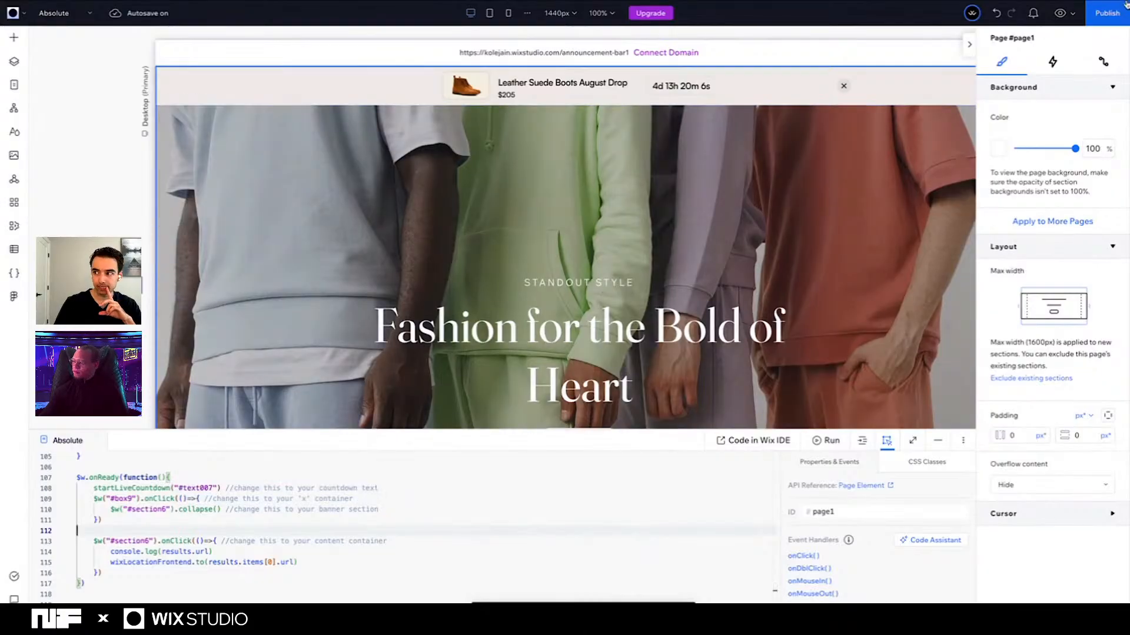
{"action": "left_click", "coordinate": [1059, 14]}
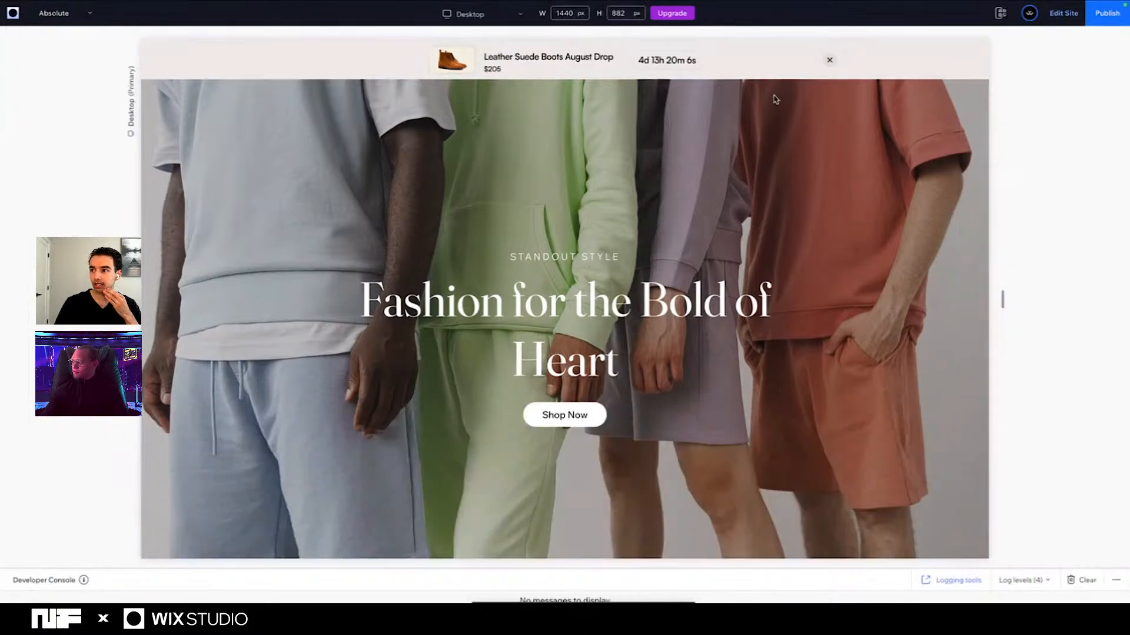
{"action": "left_click", "coordinate": [830, 79]}
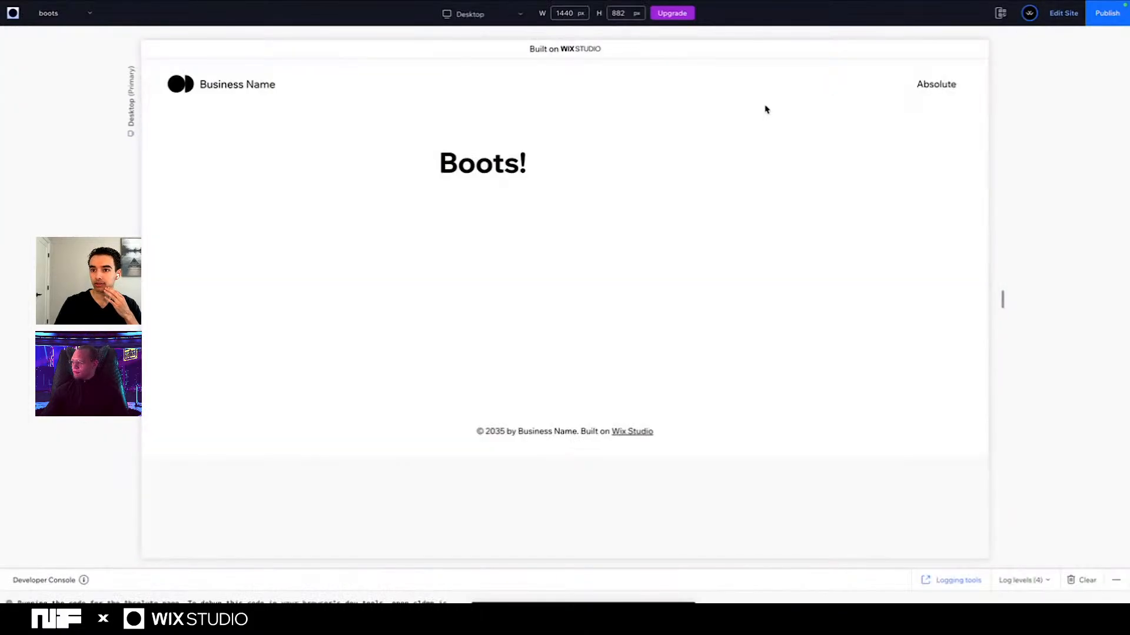
{"action": "left_click", "coordinate": [1080, 21]}
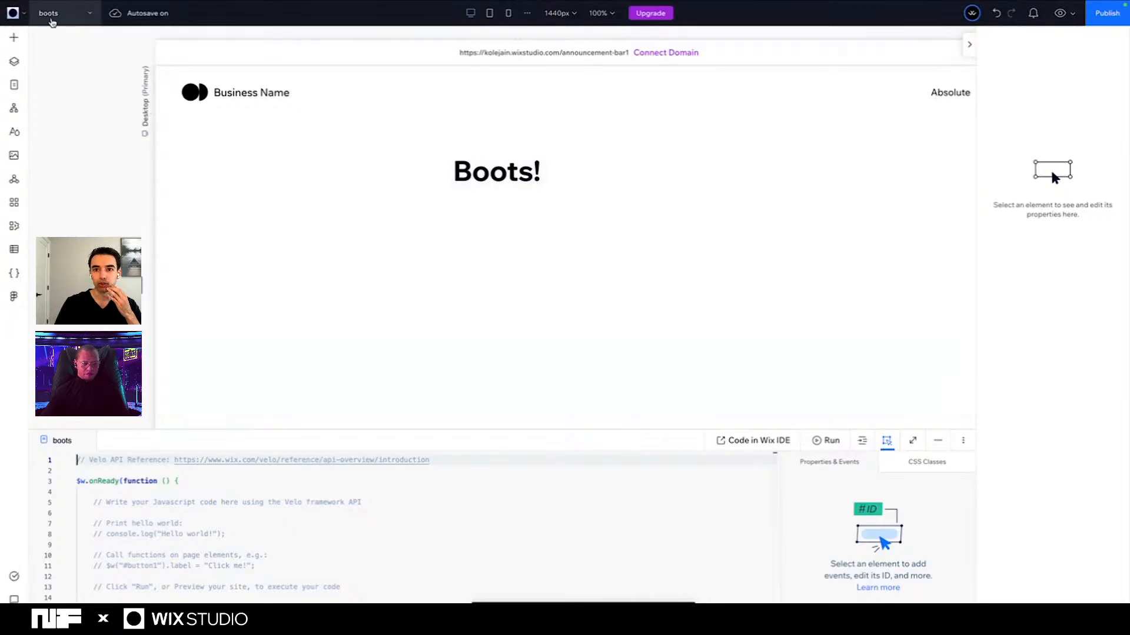
Step: On the Absolute page, change the content container's onClick handler ID from #section6 to #box8 and preview the banner's countdown
{"action": "left_click", "coordinate": [51, 19]}
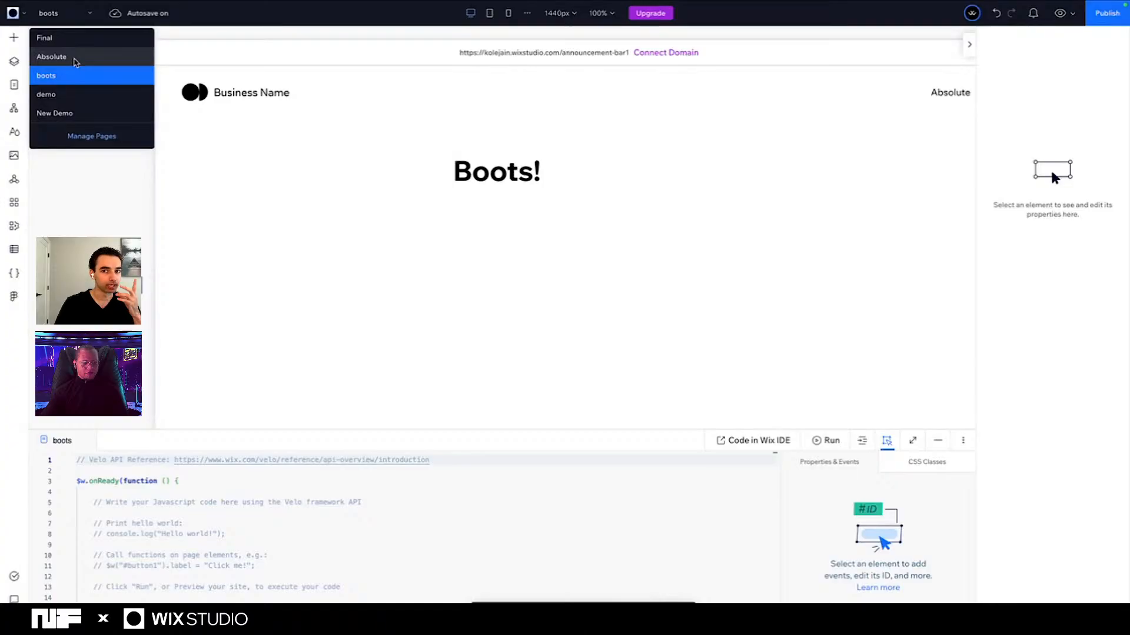
{"action": "left_click", "coordinate": [52, 56]}
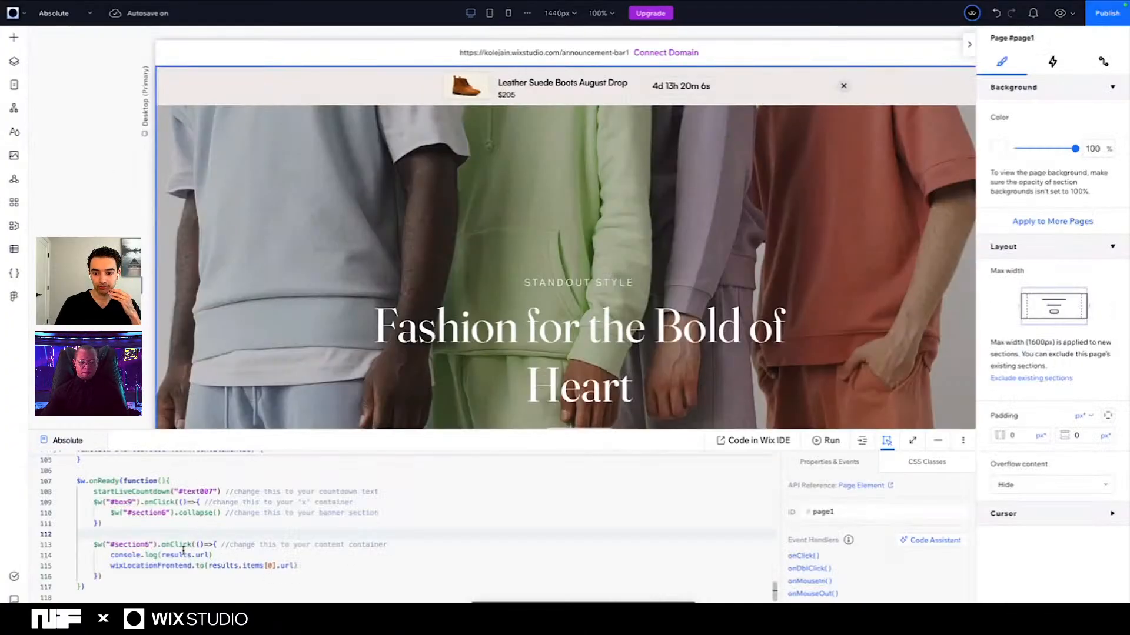
{"action": "scroll", "coordinate": [150, 545], "scroll_direction": "up", "scroll_amount": 3}
{"action": "left_click_drag", "start_coordinate": [150, 573], "coordinate": [117, 570]}
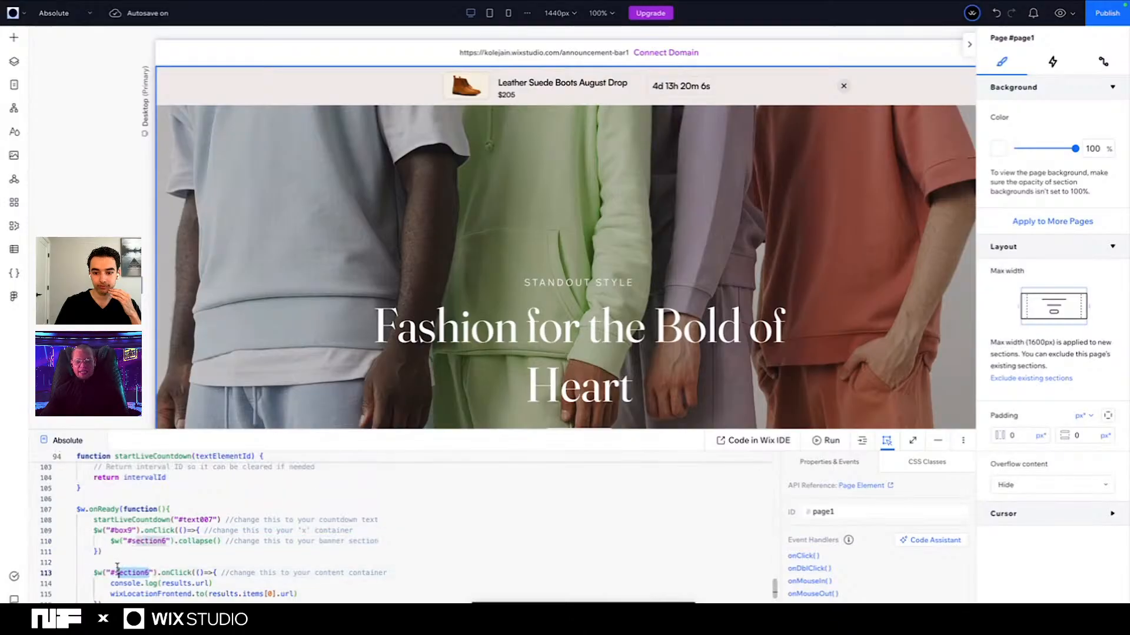
{"action": "left_click", "coordinate": [526, 86]}
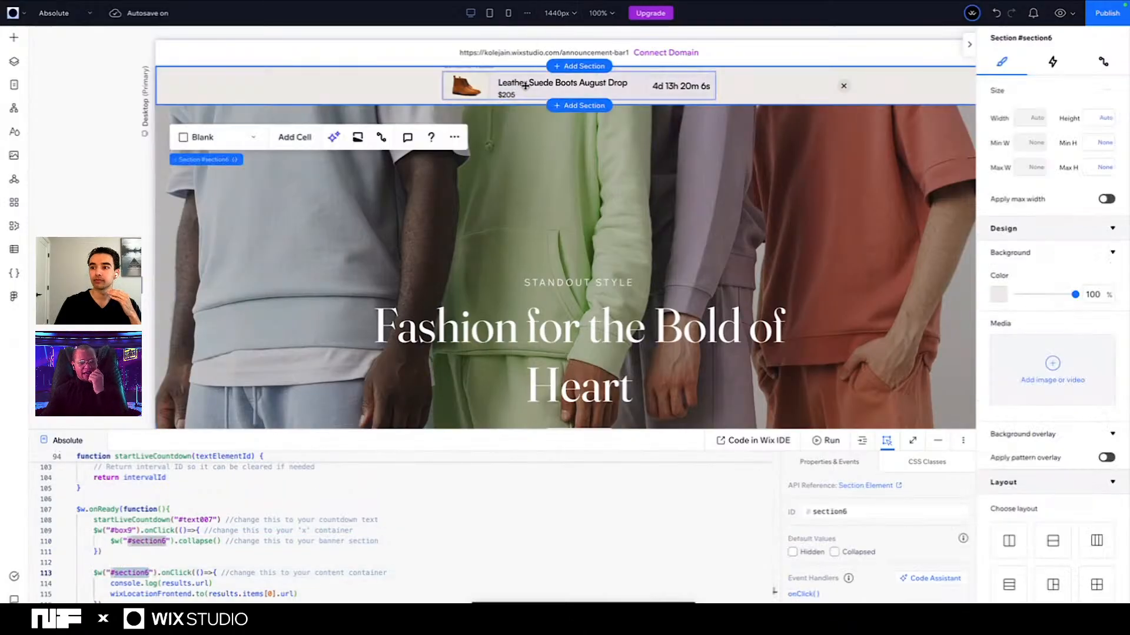
{"action": "left_click", "coordinate": [526, 87]}
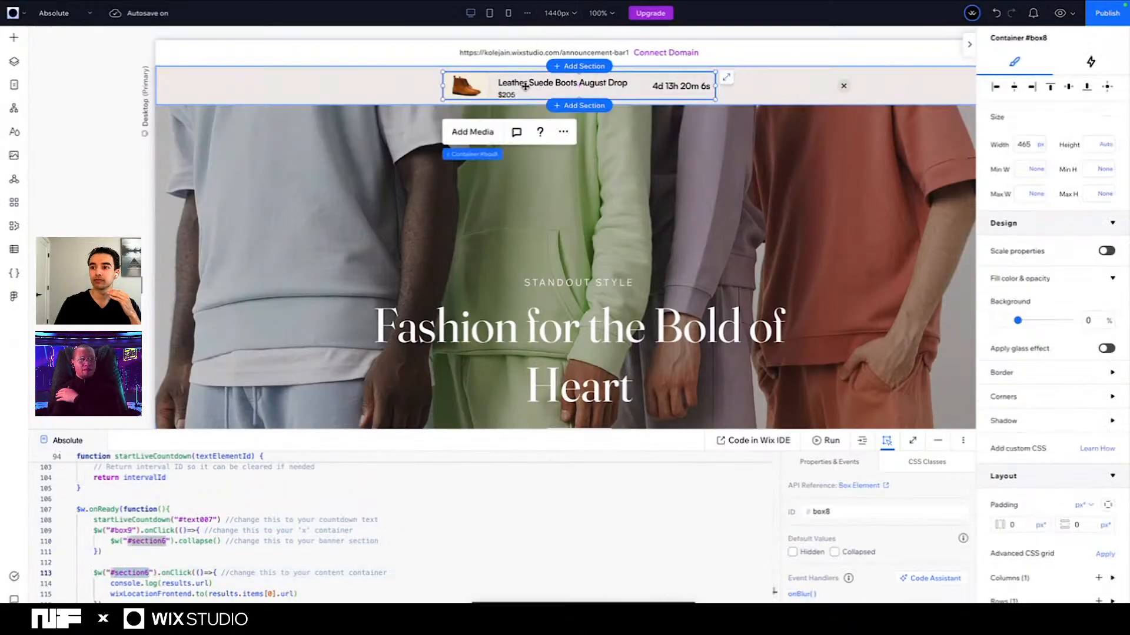
{"action": "double_click", "coordinate": [147, 575]}
{"action": "type", "text": "box8"}
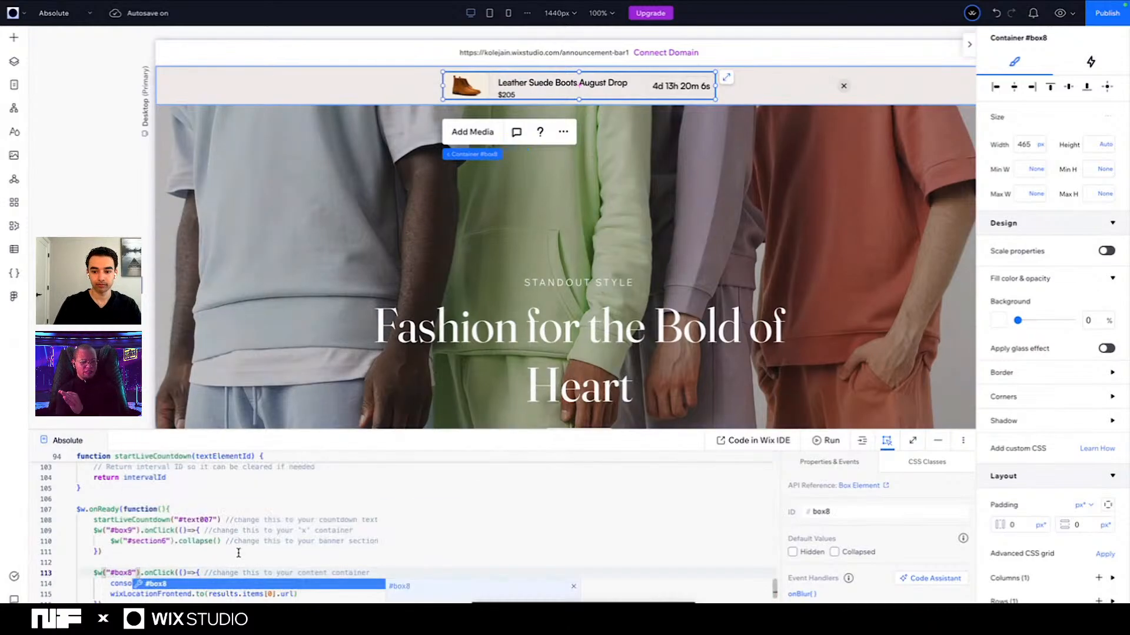
{"action": "left_click", "coordinate": [292, 551]}
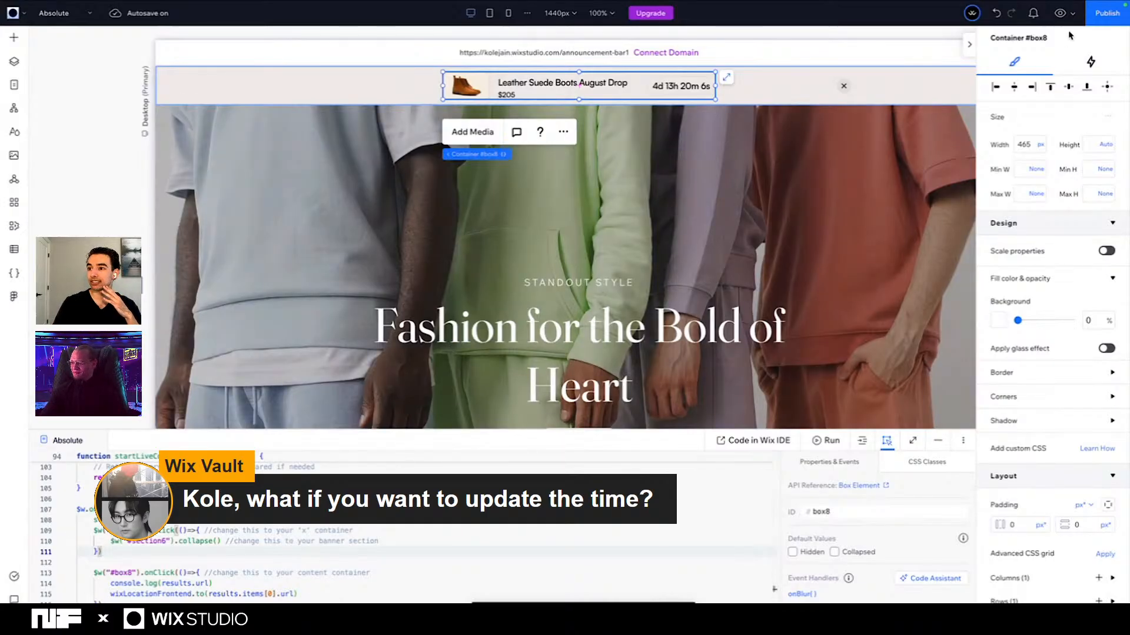
{"action": "left_click", "coordinate": [1059, 13]}
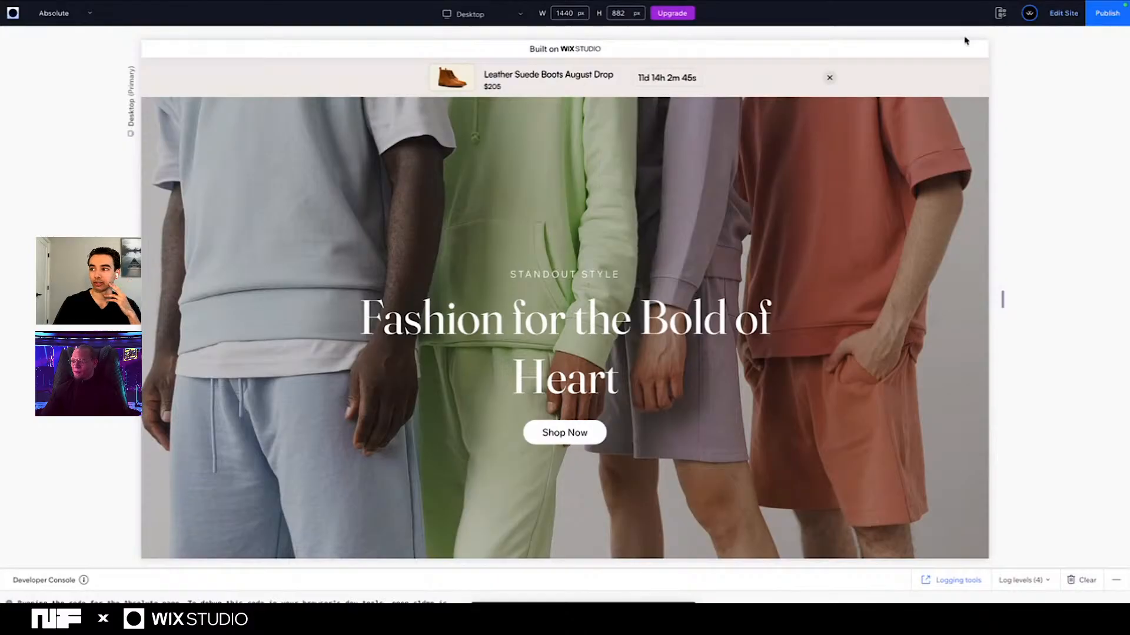
{"action": "left_click", "coordinate": [1063, 13]}
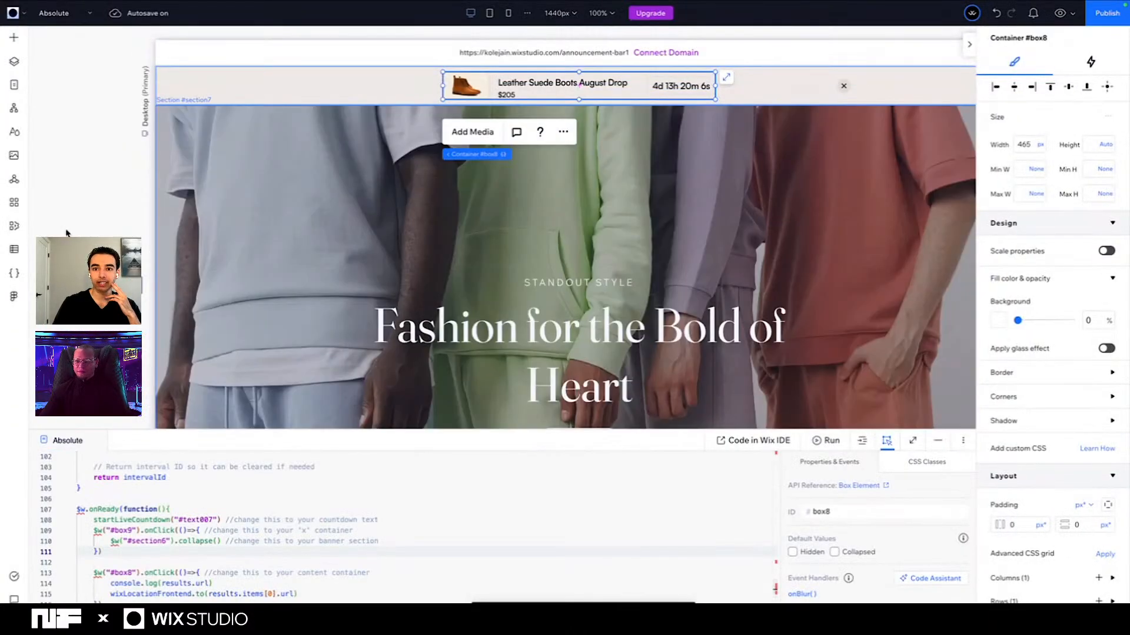
Step: In the Promo Bar collection, set the item's expiration date to Aug 23, 2025, save it, and preview the page
{"action": "left_click", "coordinate": [15, 252]}
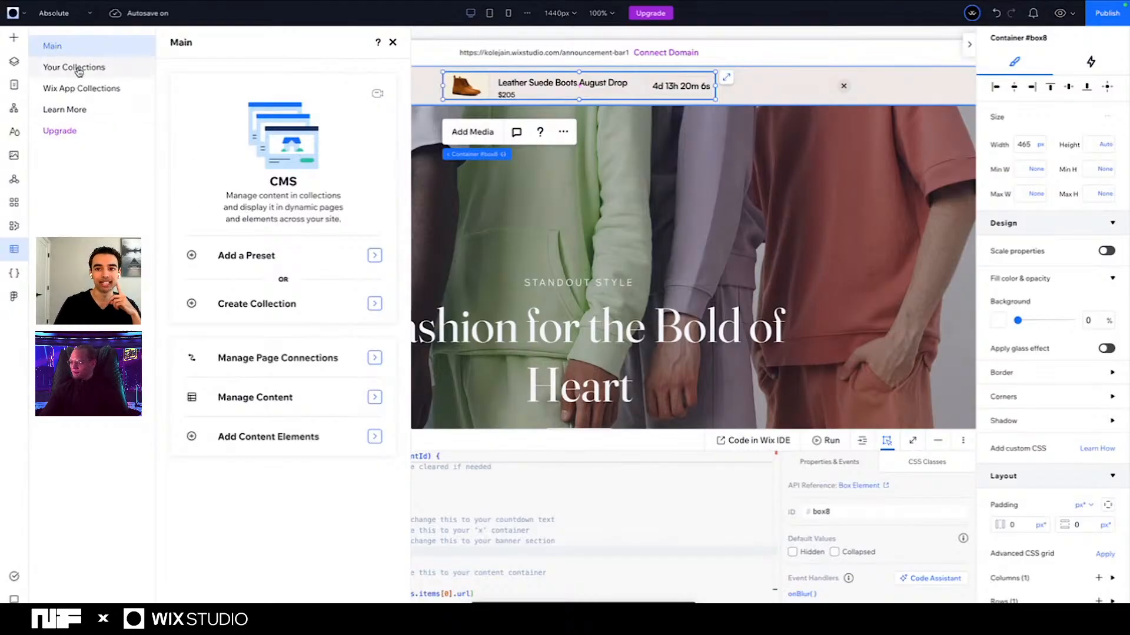
{"action": "left_click", "coordinate": [79, 72]}
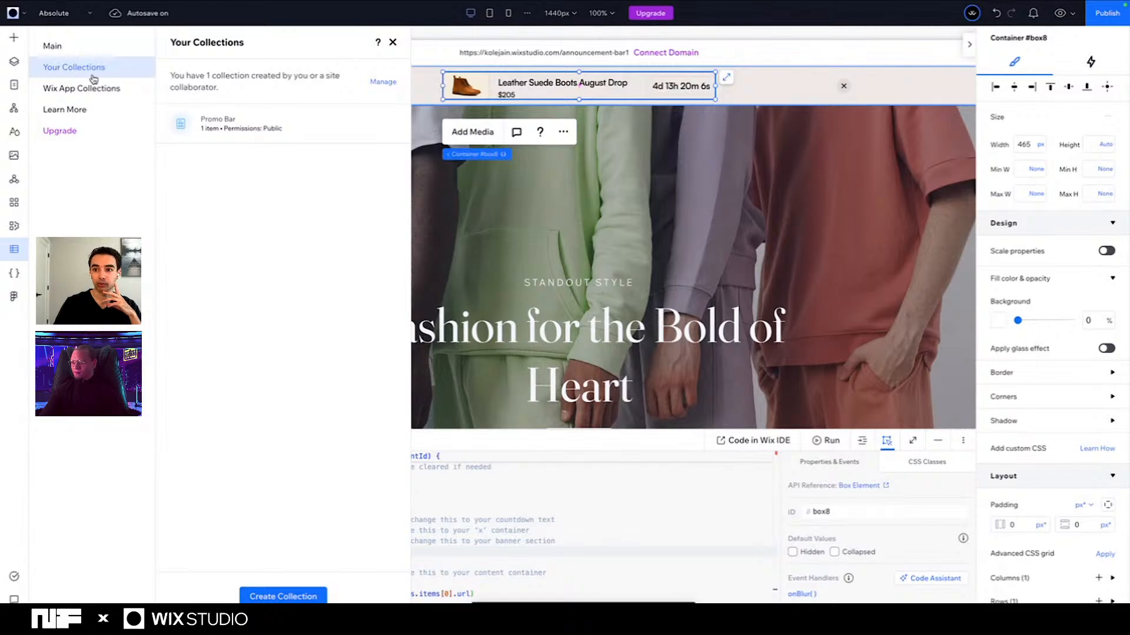
{"action": "left_click", "coordinate": [232, 135]}
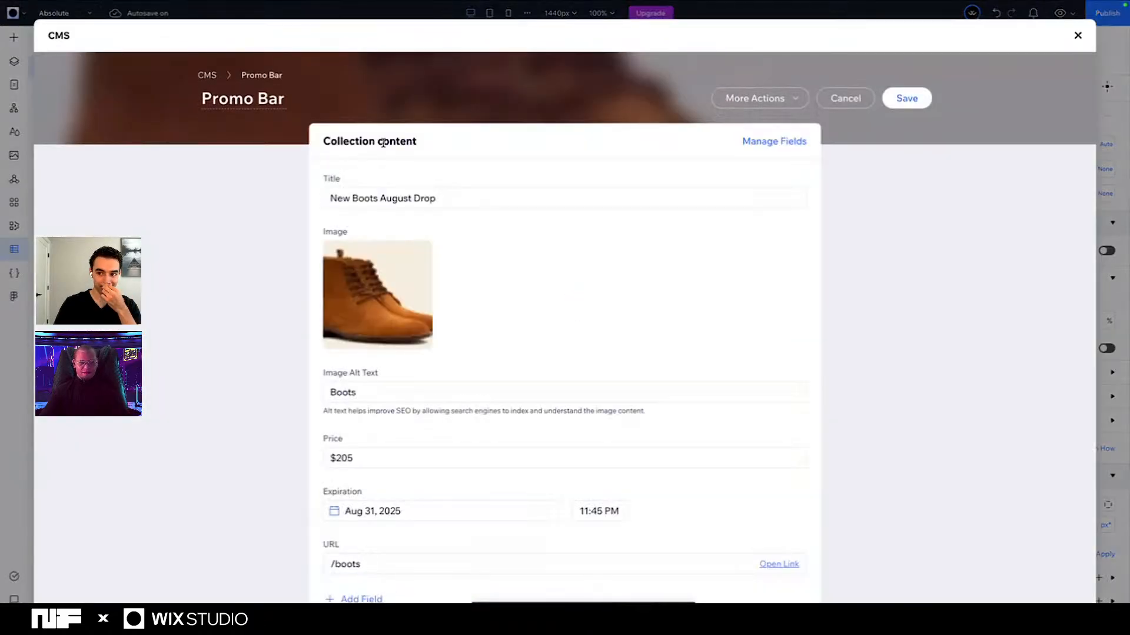
{"action": "scroll", "coordinate": [549, 333], "scroll_direction": "down", "scroll_amount": 2}
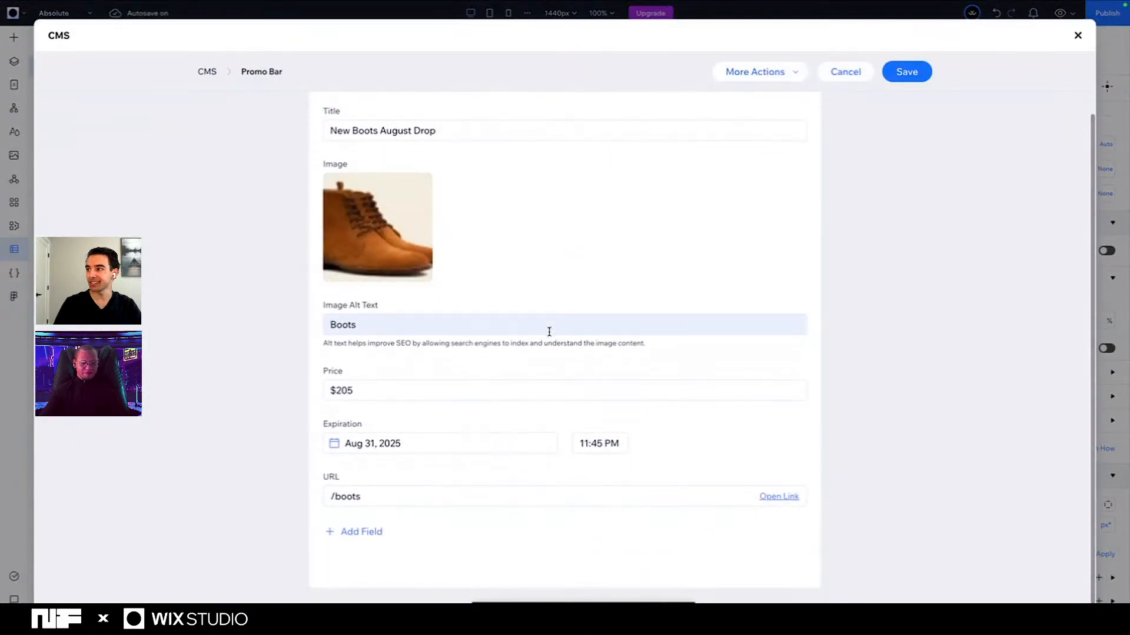
{"action": "left_click", "coordinate": [432, 446]}
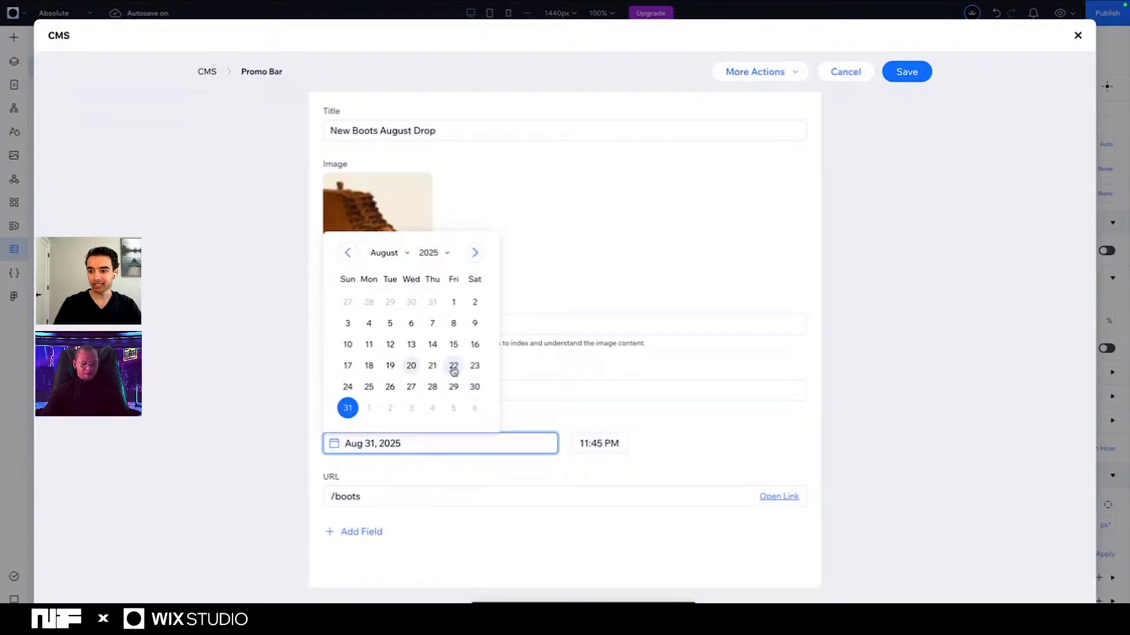
{"action": "left_click", "coordinate": [426, 372]}
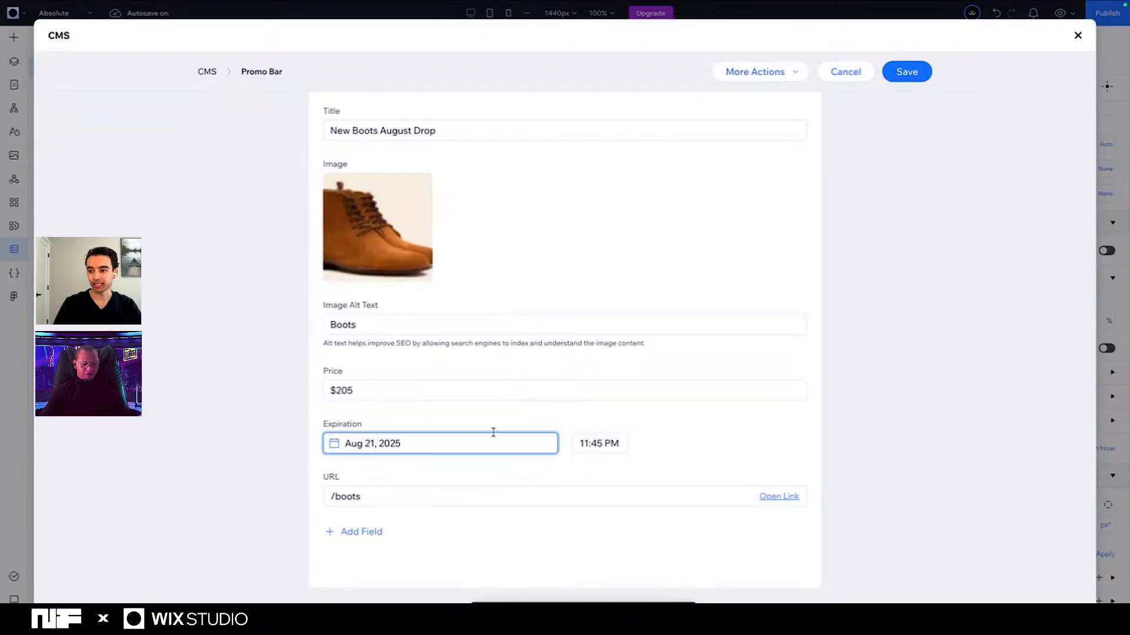
{"action": "left_click", "coordinate": [439, 442]}
{"action": "left_click", "coordinate": [475, 366]}
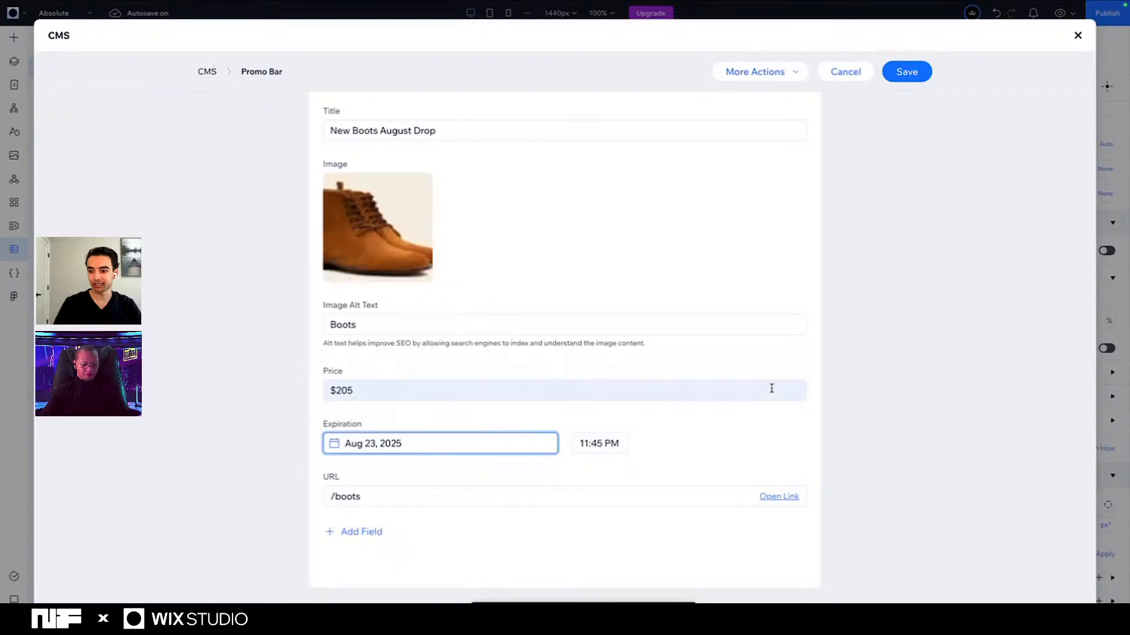
{"action": "left_click", "coordinate": [897, 66]}
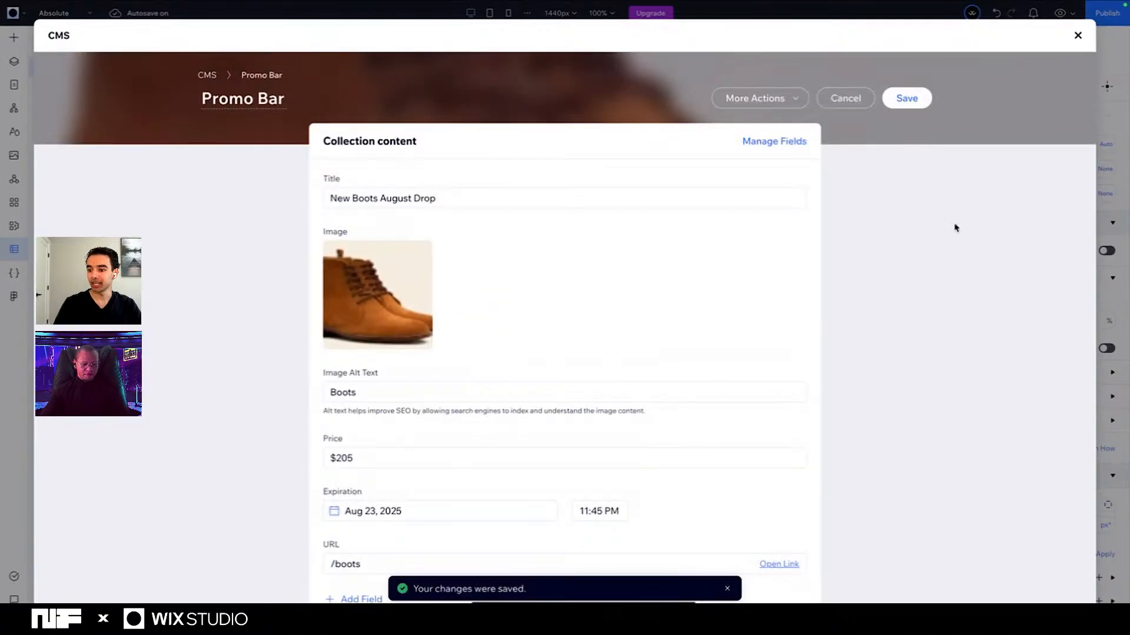
{"action": "left_click", "coordinate": [1078, 35]}
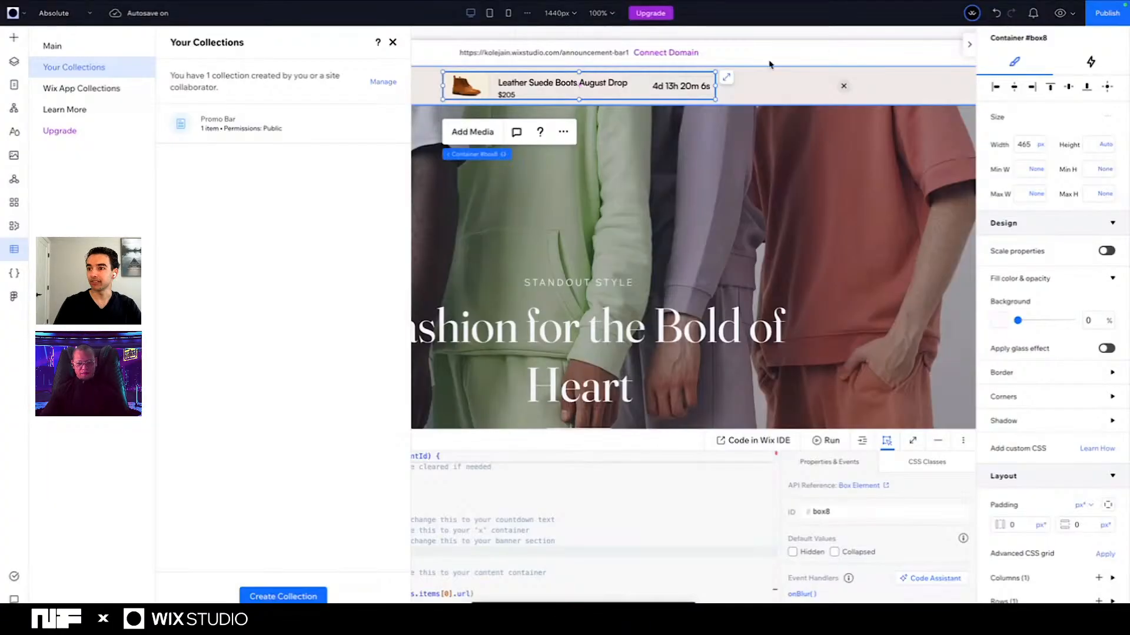
{"action": "left_click", "coordinate": [1061, 13]}
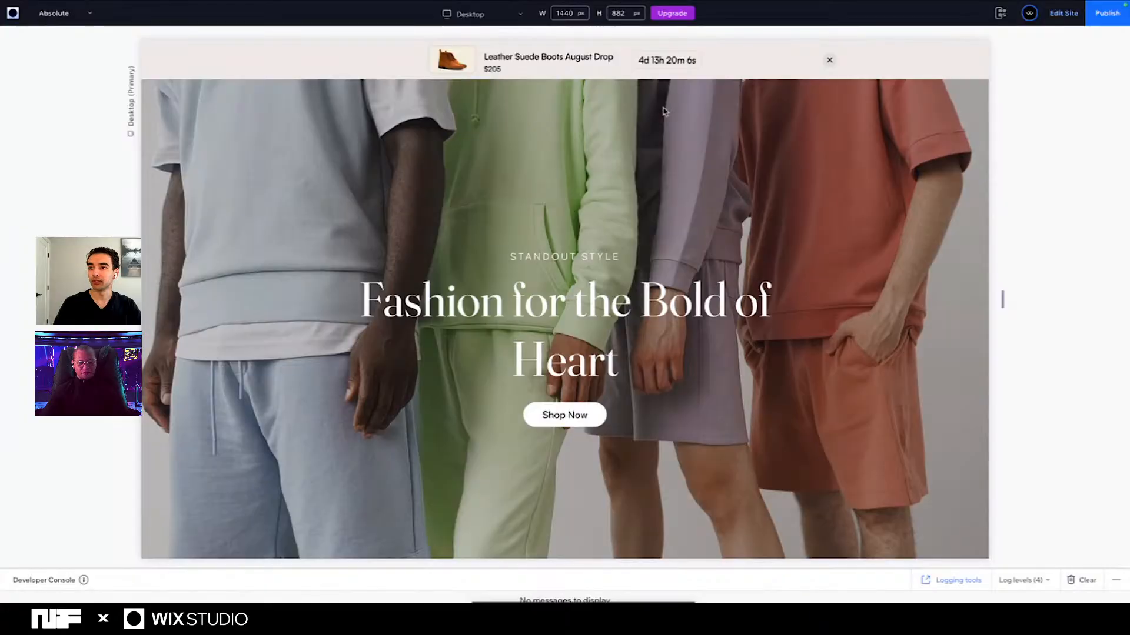